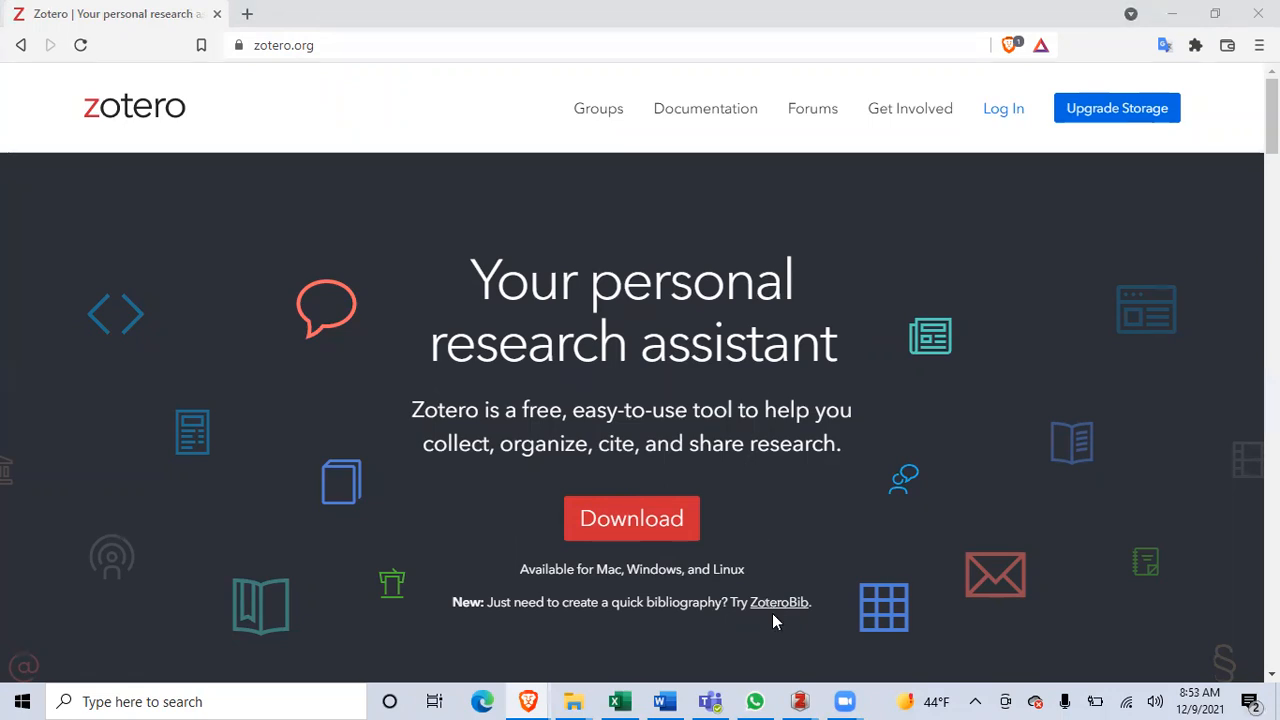
# Switch to the Zotero desktop program's main library window and maximize it
pyautogui.moveTo(798, 699)
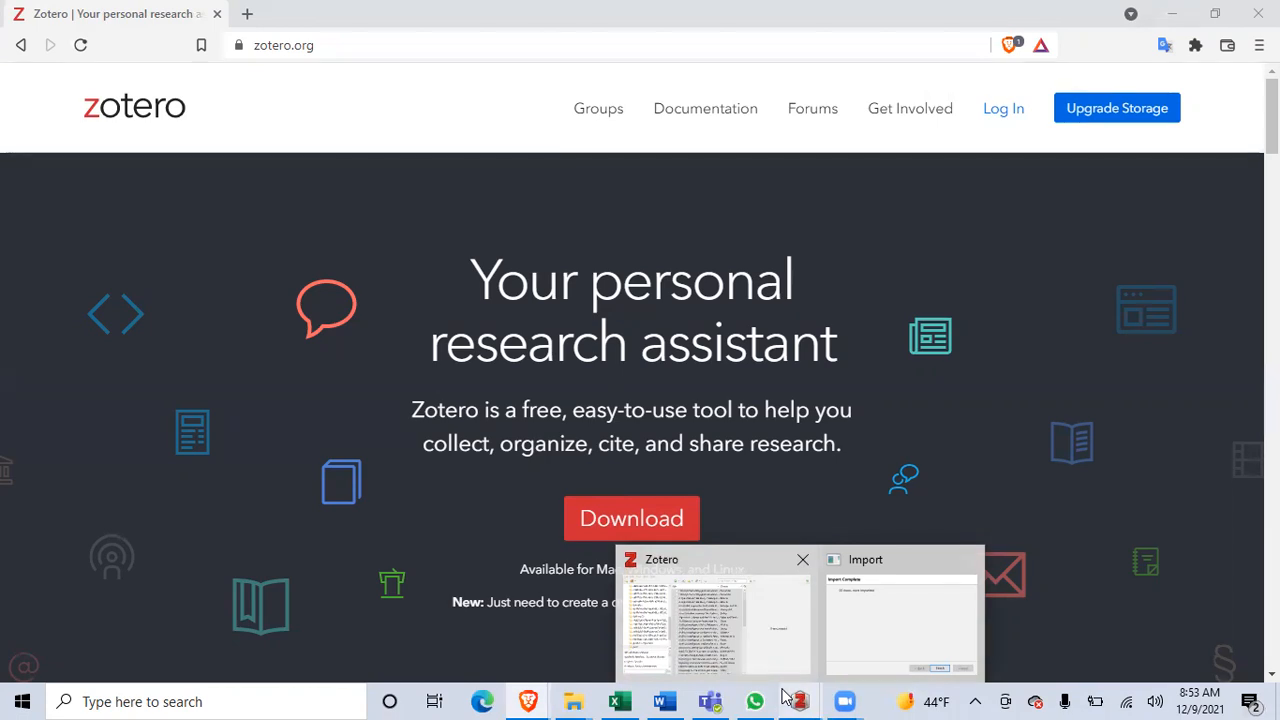
pyautogui.click(757, 645)
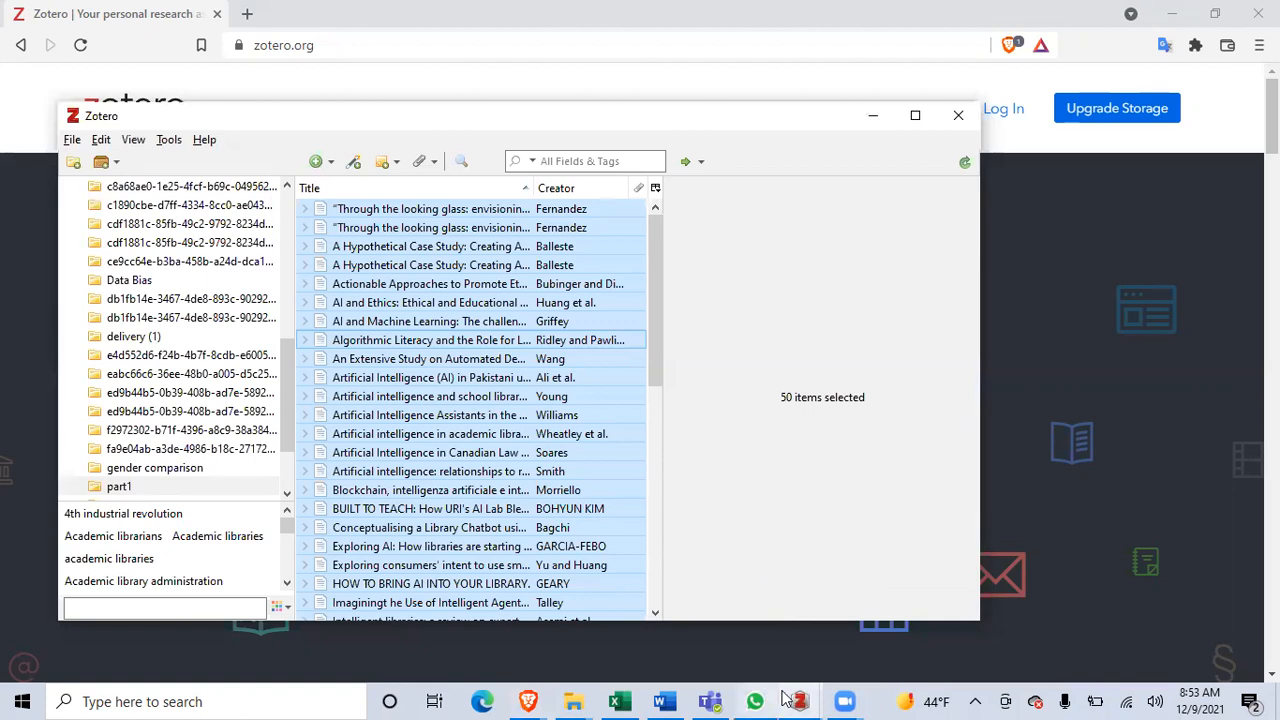
pyautogui.click(968, 570)
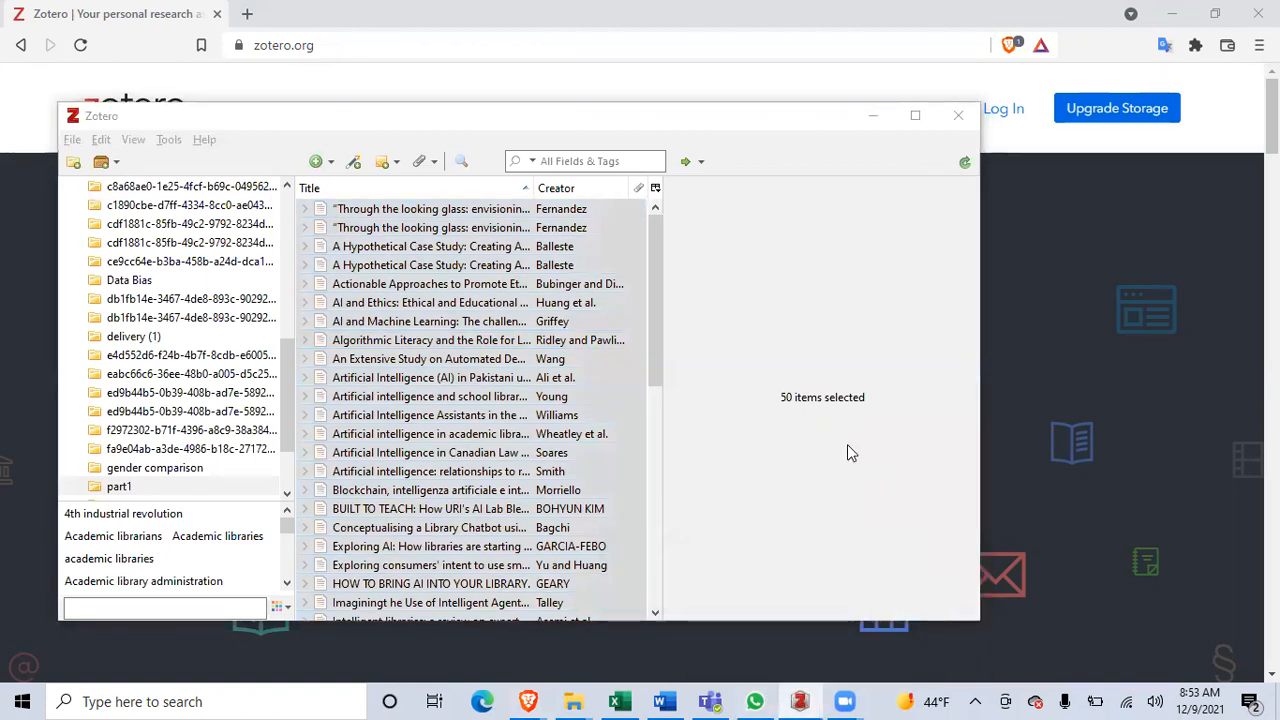
pyautogui.doubleClick(712, 116)
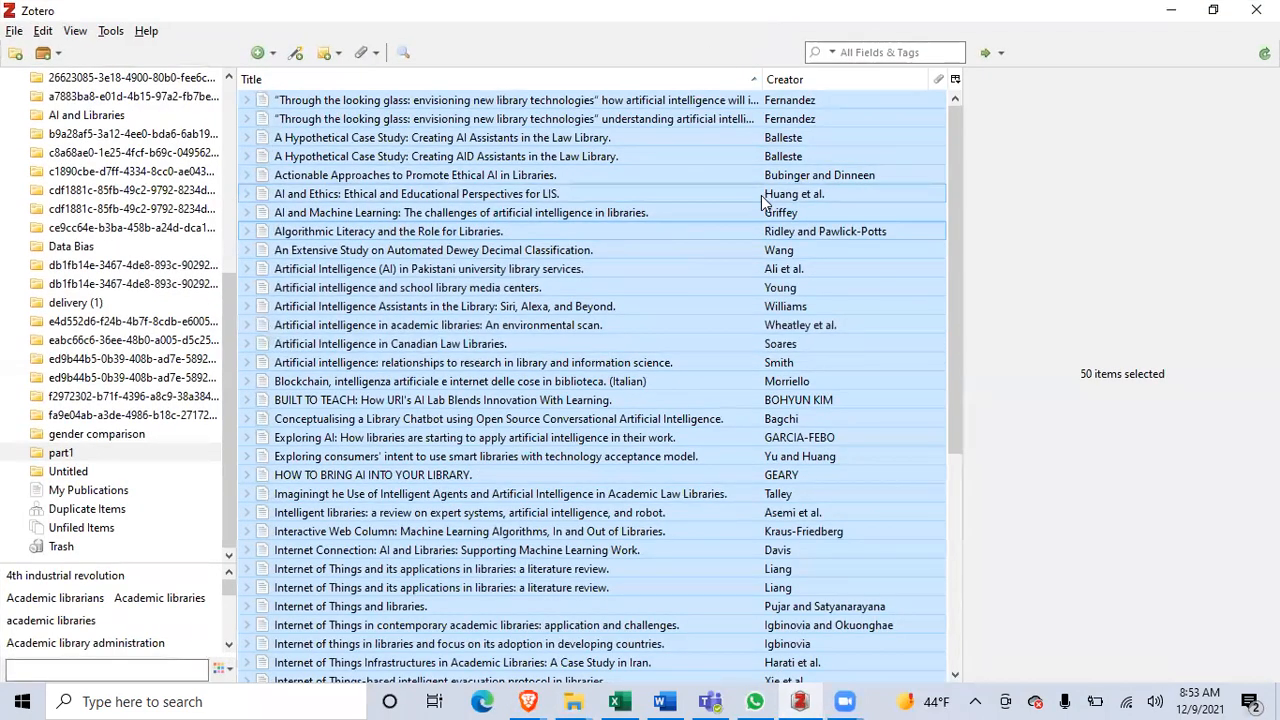
# Replace the multi-item selection with single articles, ending on the "Through the looking glass" record about how artificial intelligence will impact libraries
pyautogui.click(761, 195)
pyautogui.click(560, 233)
pyautogui.click(474, 121)
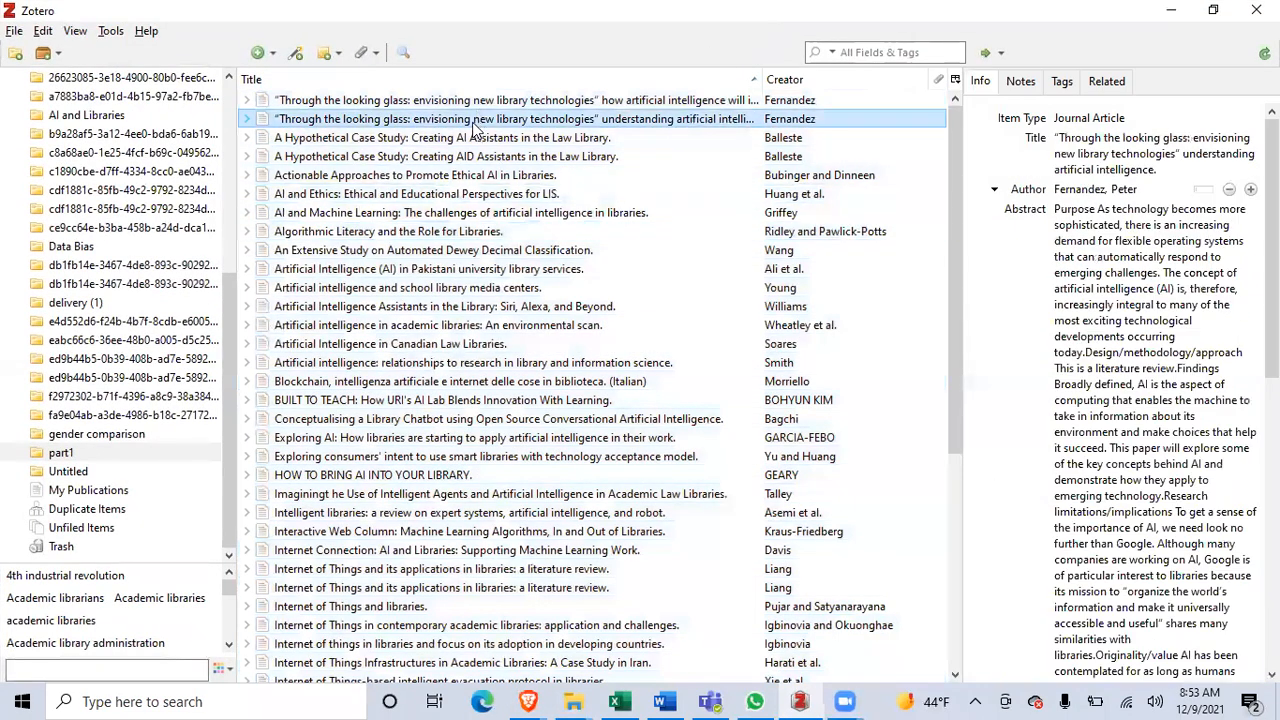
pyautogui.click(474, 102)
# Collapse My Library at the start of the collection tree, check the new library options, and expand it again
pyautogui.moveTo(225, 296); pyautogui.dragTo(250, 108)
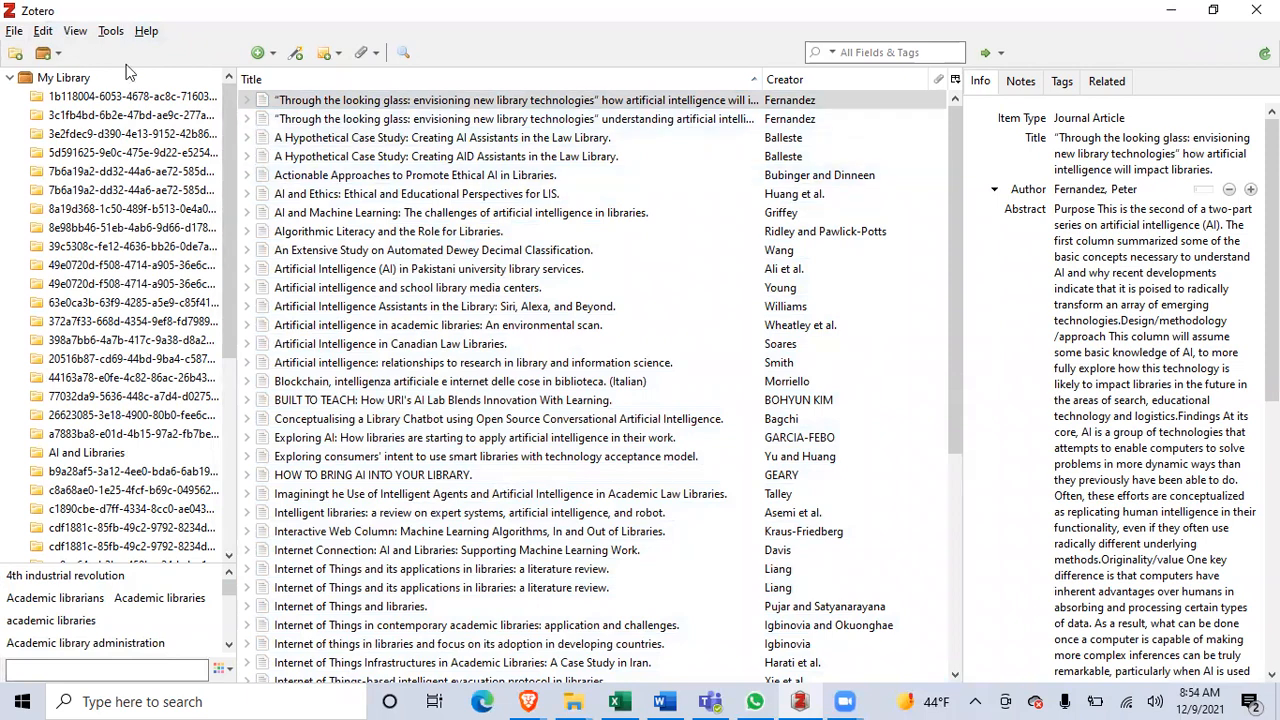
pyautogui.click(9, 78)
pyautogui.click(45, 53)
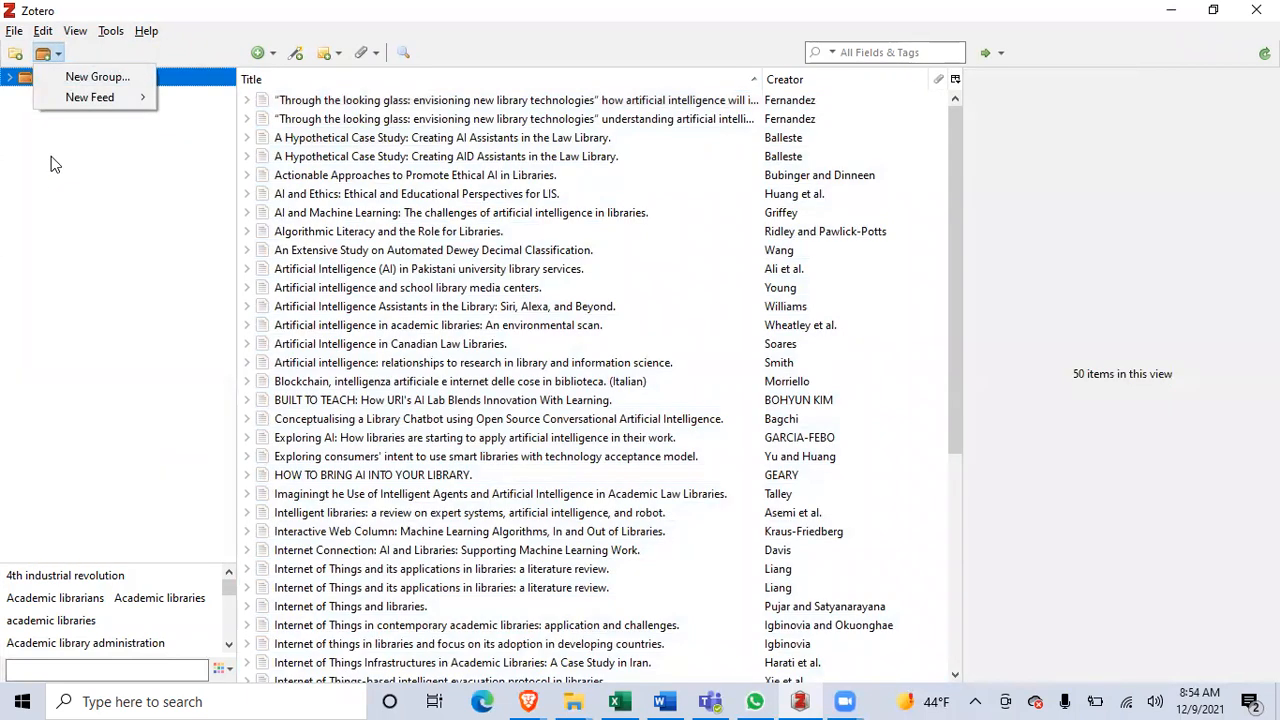
pyautogui.click(55, 163)
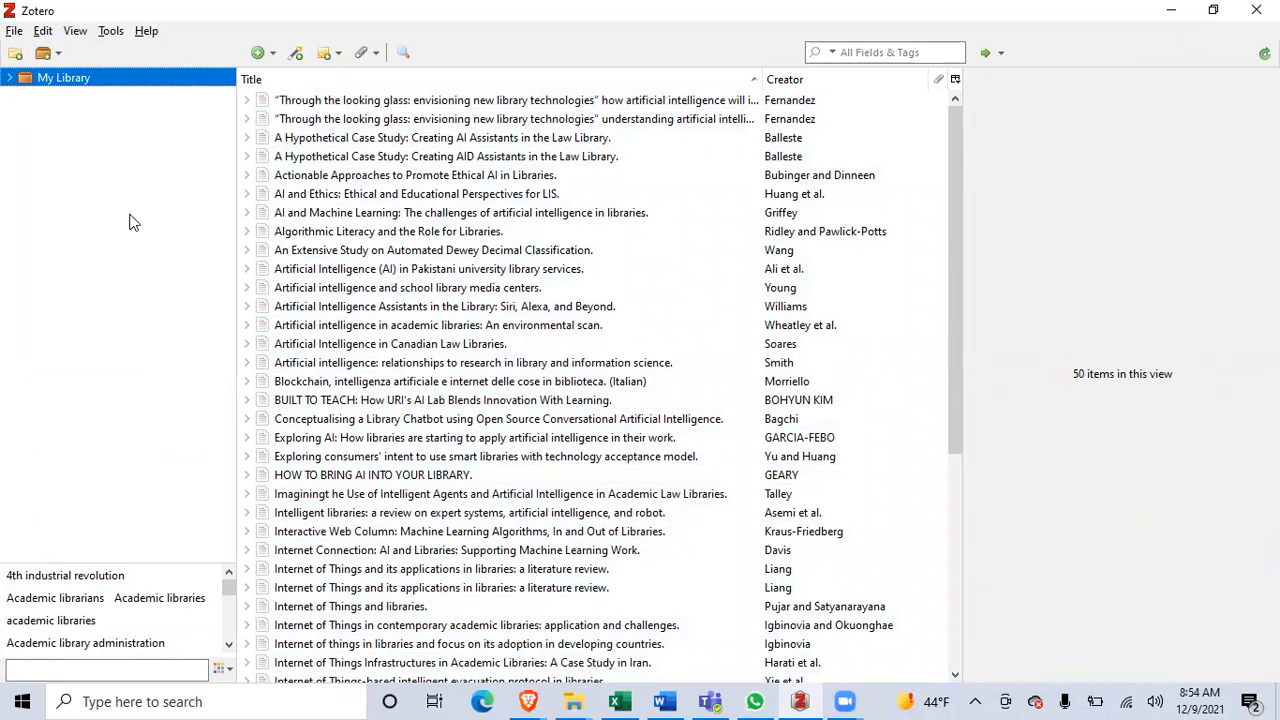
pyautogui.click(11, 79)
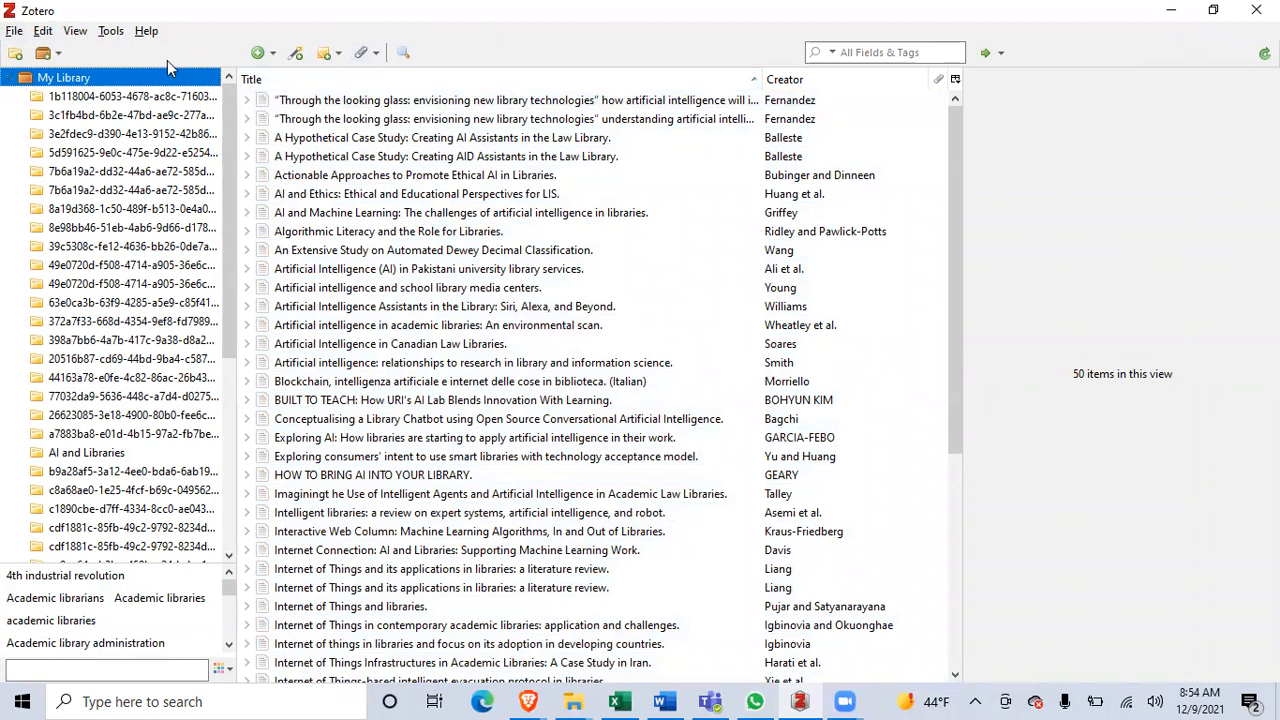
# Set up a file import of part1 from Downloads, review the import options, and cancel the import
pyautogui.click(15, 31)
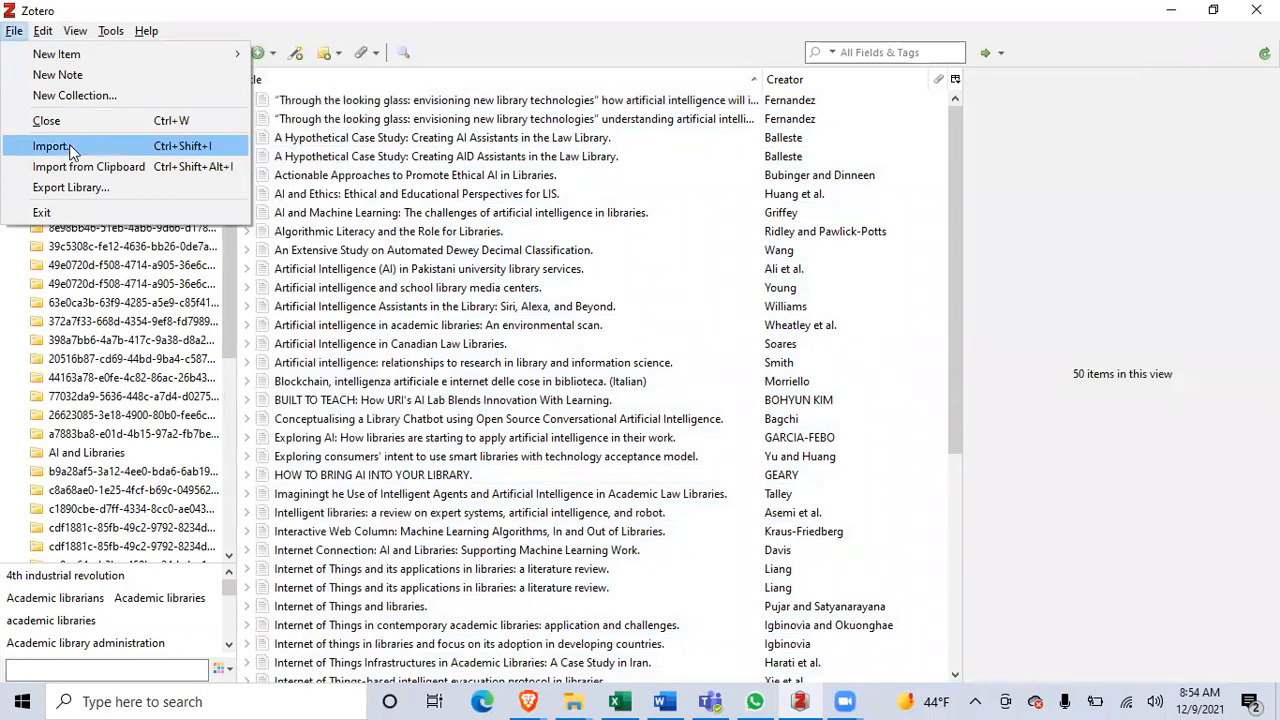
pyautogui.click(15, 33)
pyautogui.click(15, 33)
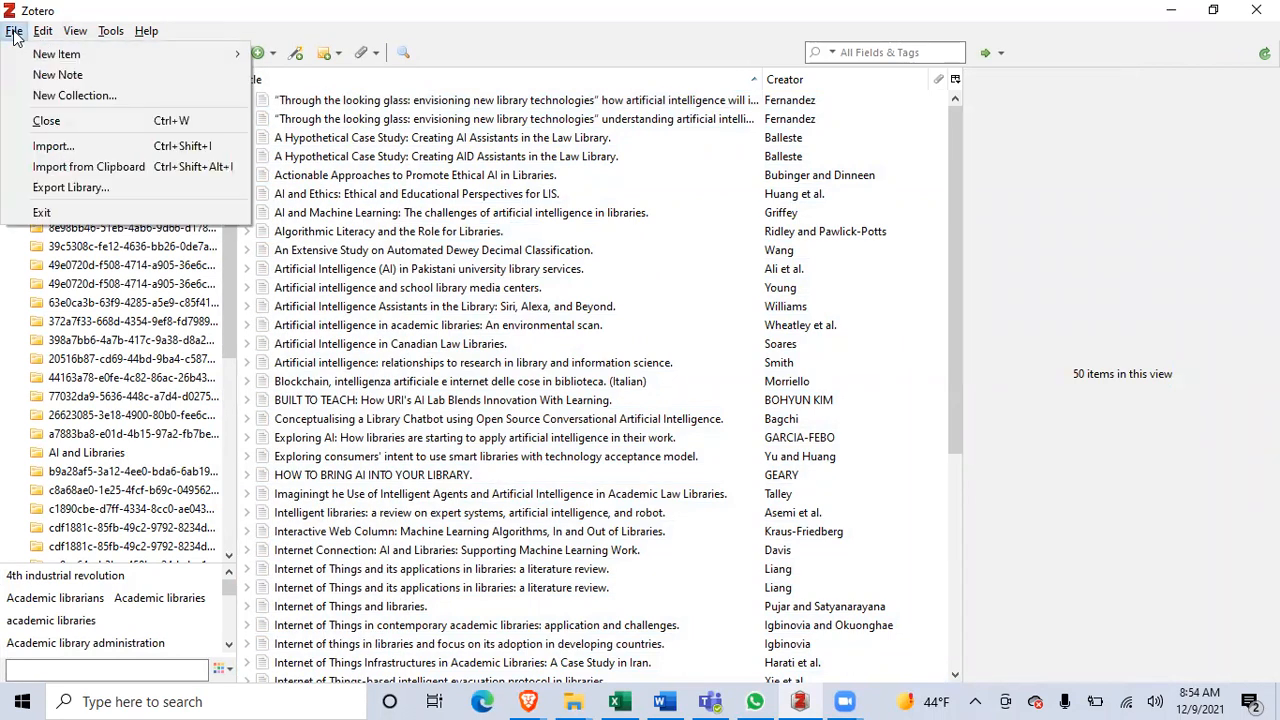
pyautogui.click(52, 146)
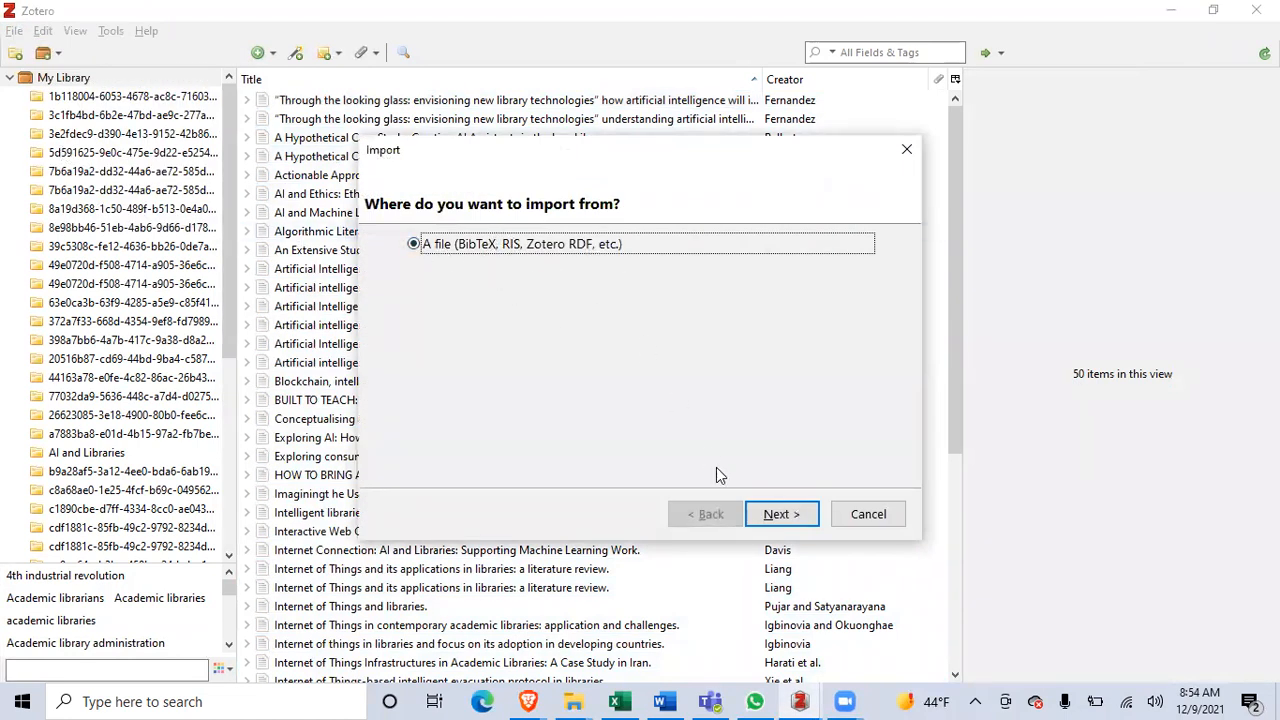
pyautogui.click(790, 522)
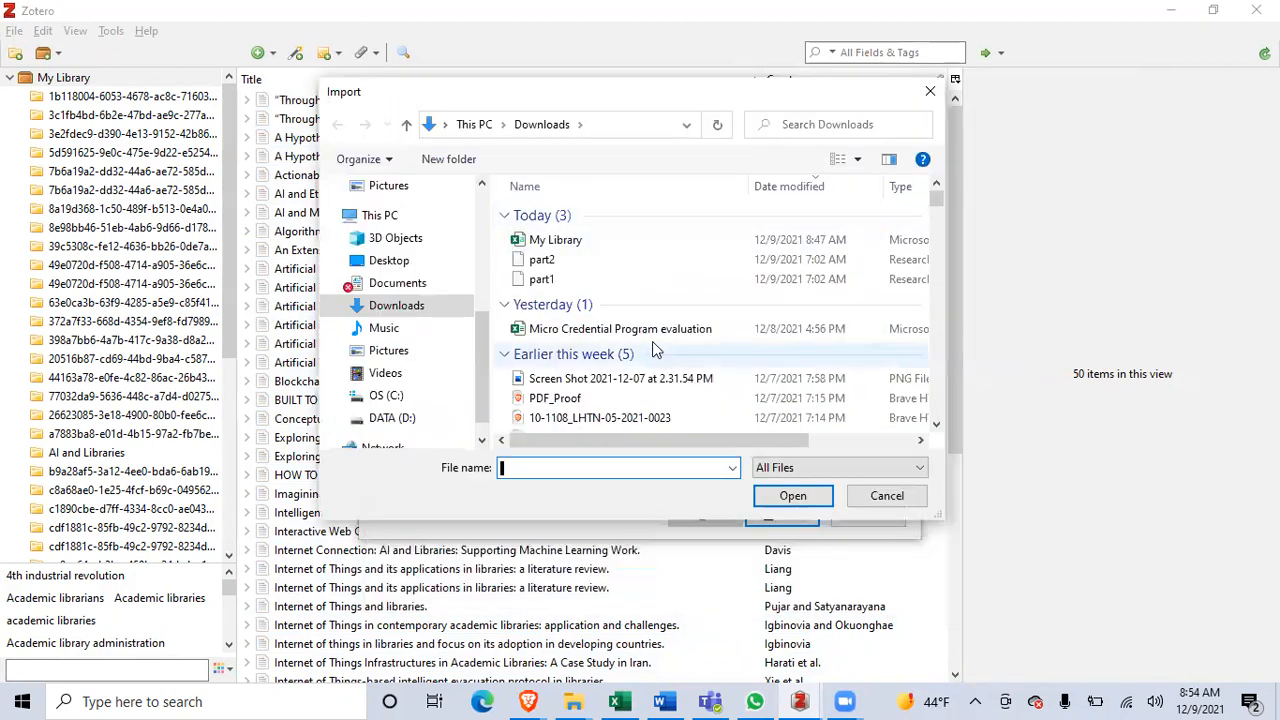
pyautogui.click(716, 288)
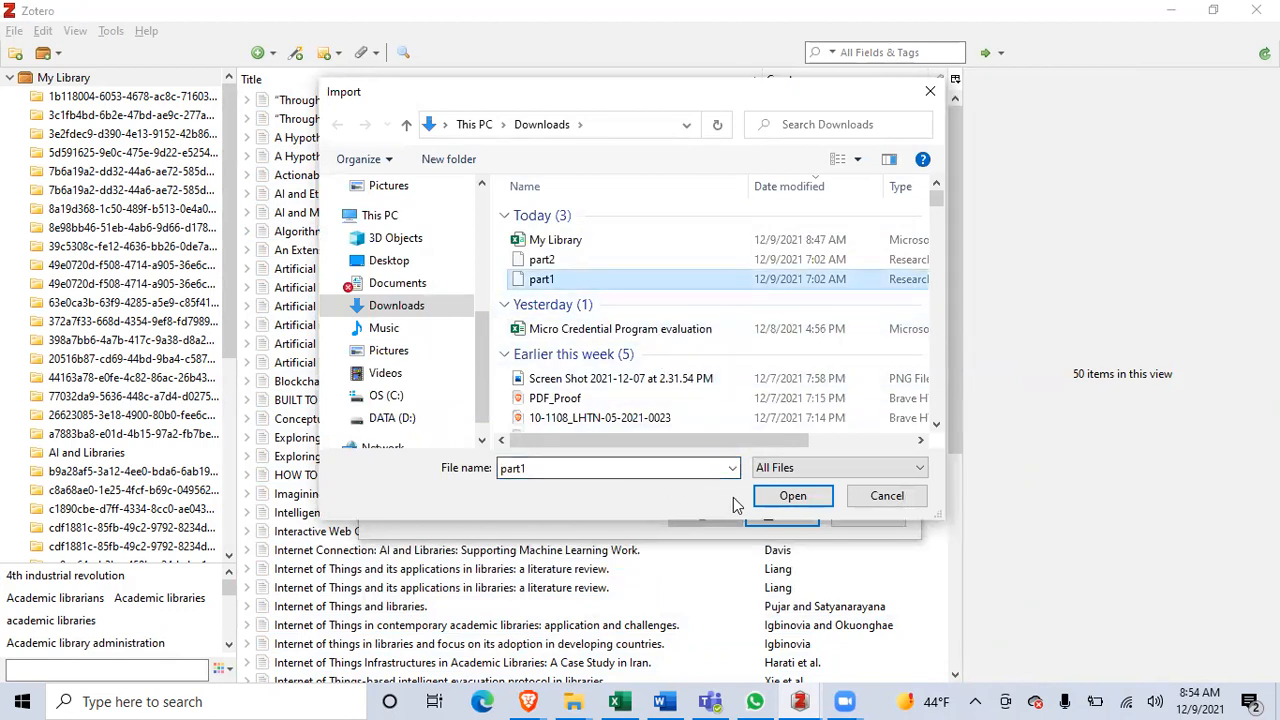
pyautogui.click(775, 500)
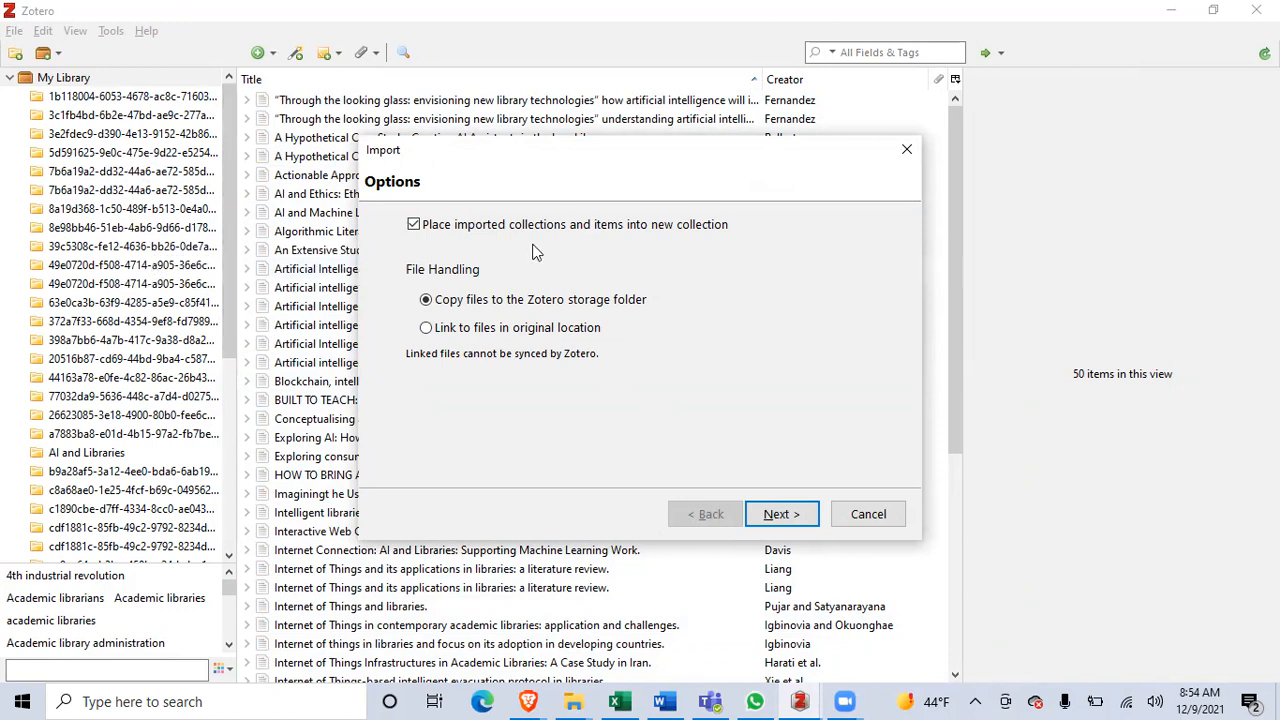
pyautogui.click(906, 151)
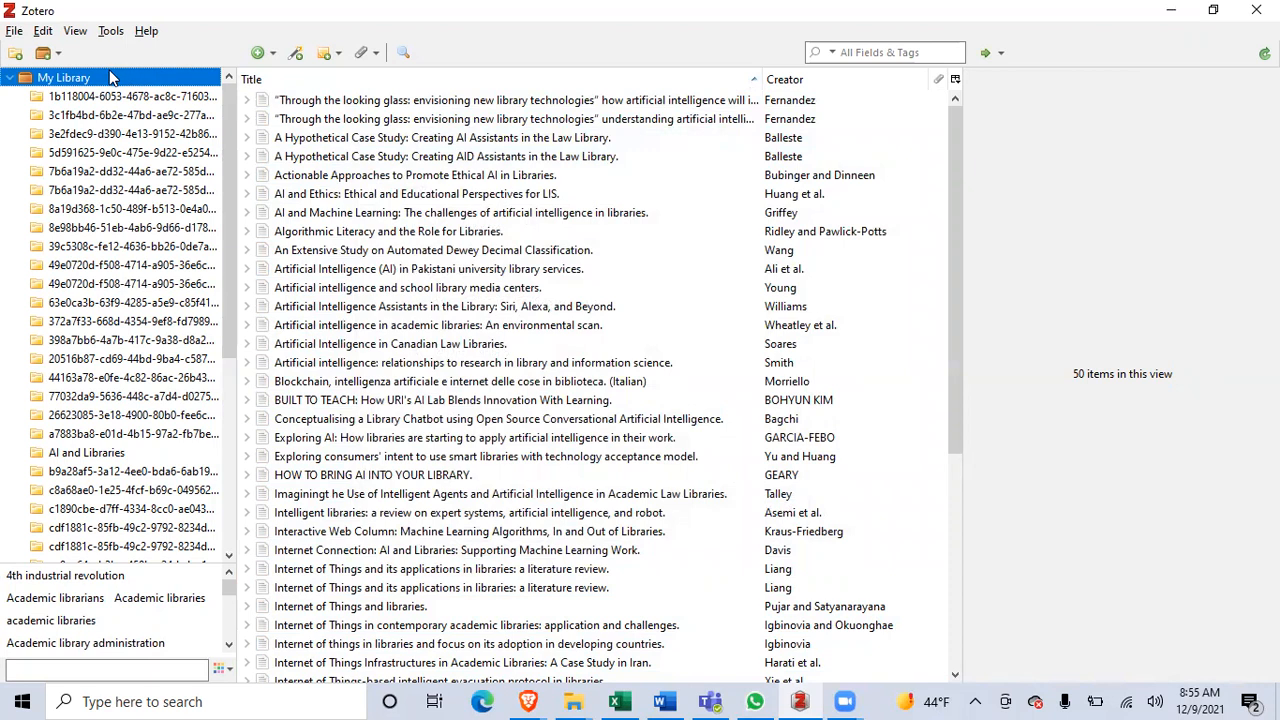
# View the details of several articles in My Library, ending on the first "Through the looking glass" record
pyautogui.click(418, 213)
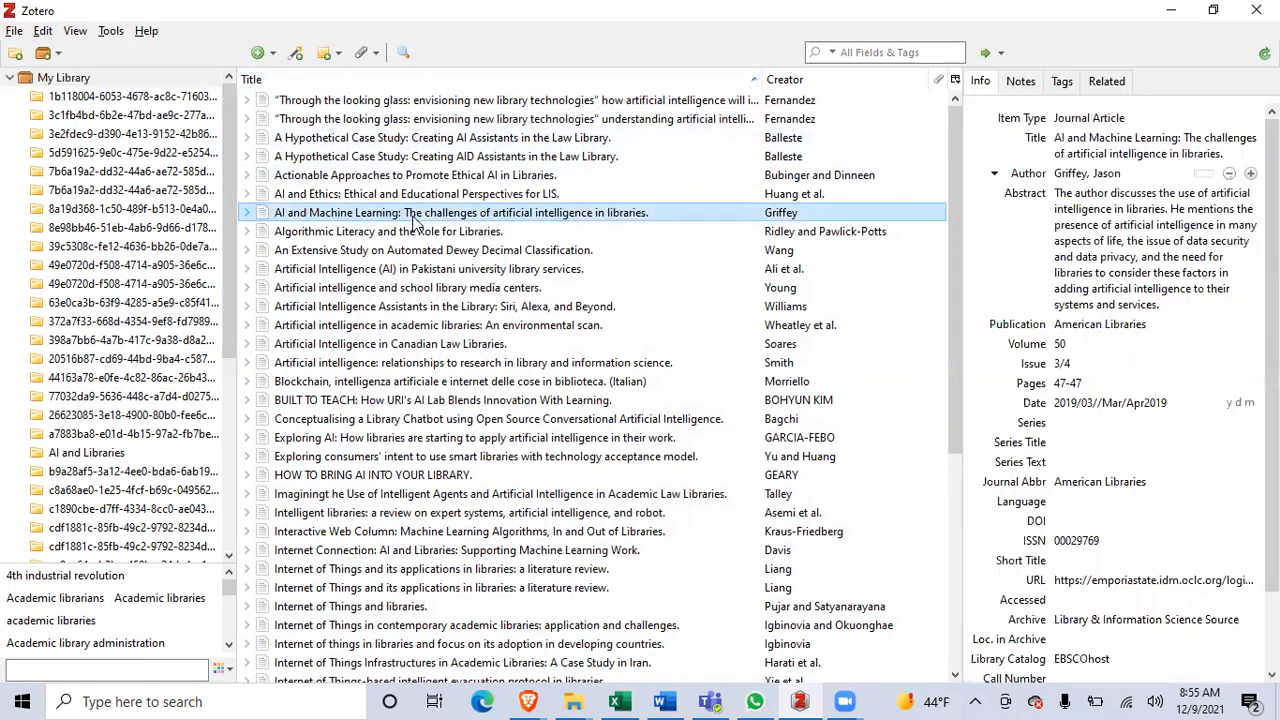
pyautogui.click(512, 474)
pyautogui.click(566, 268)
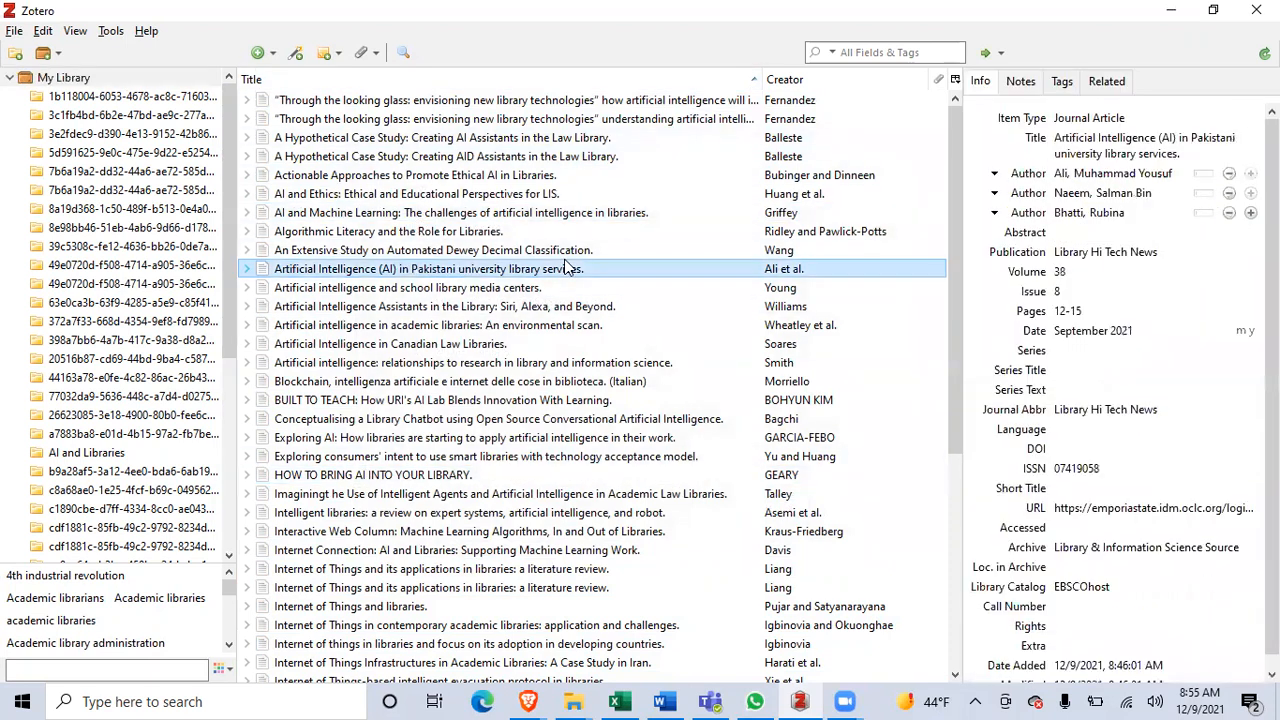
pyautogui.click(532, 102)
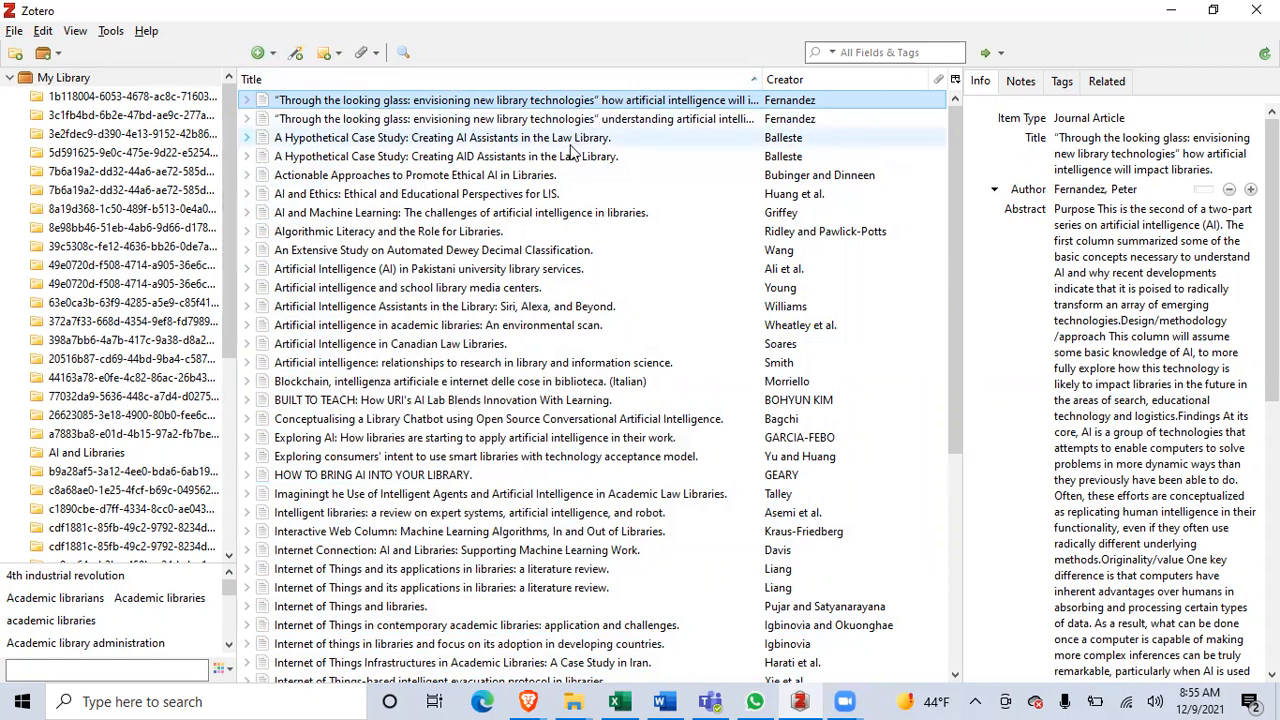
# Open the part1 collection in My Library, keeping its name as it is
pyautogui.click(75, 398)
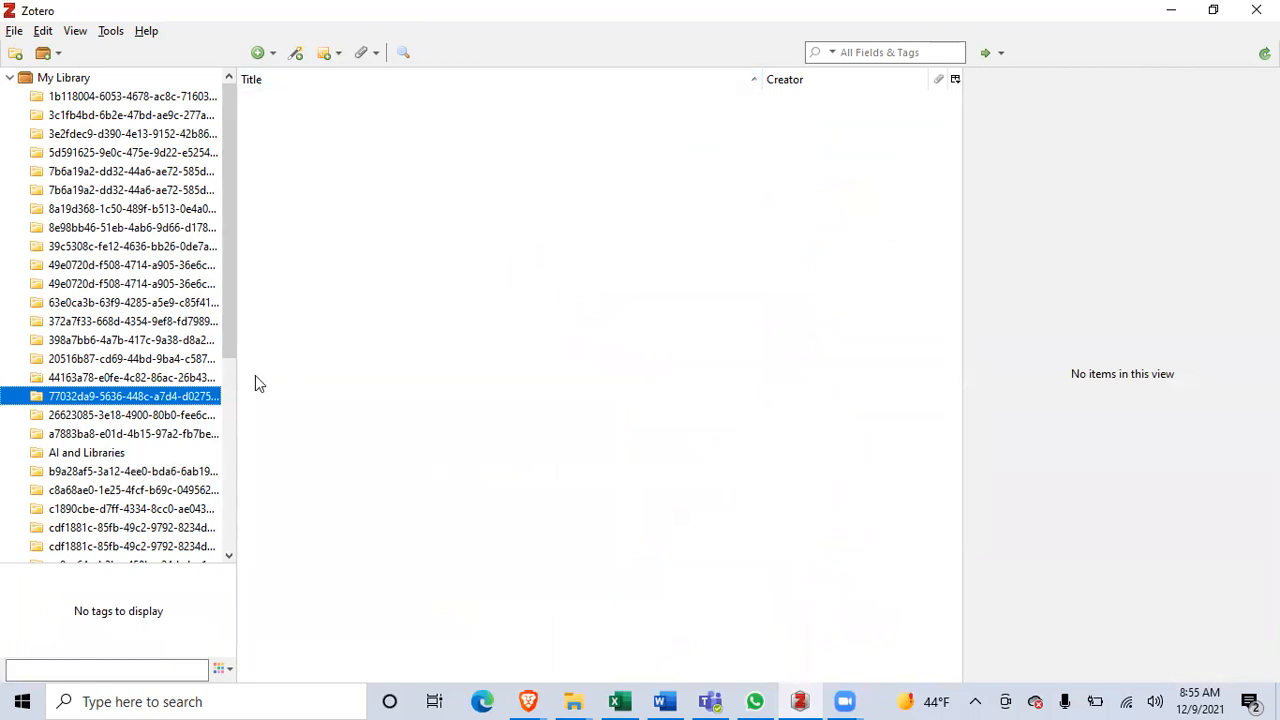
pyautogui.moveTo(230, 317); pyautogui.dragTo(231, 541)
pyautogui.click(57, 455)
pyautogui.click(57, 455)
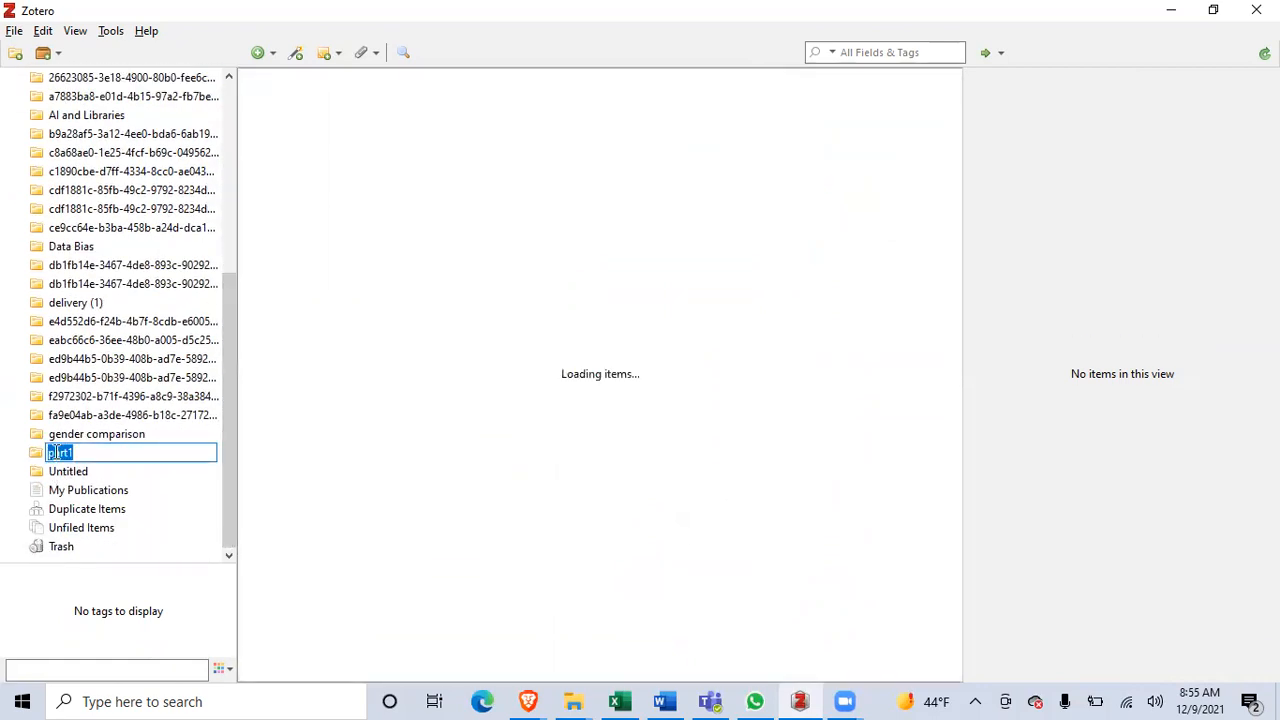
pyautogui.click(93, 453)
pyautogui.press('Return')
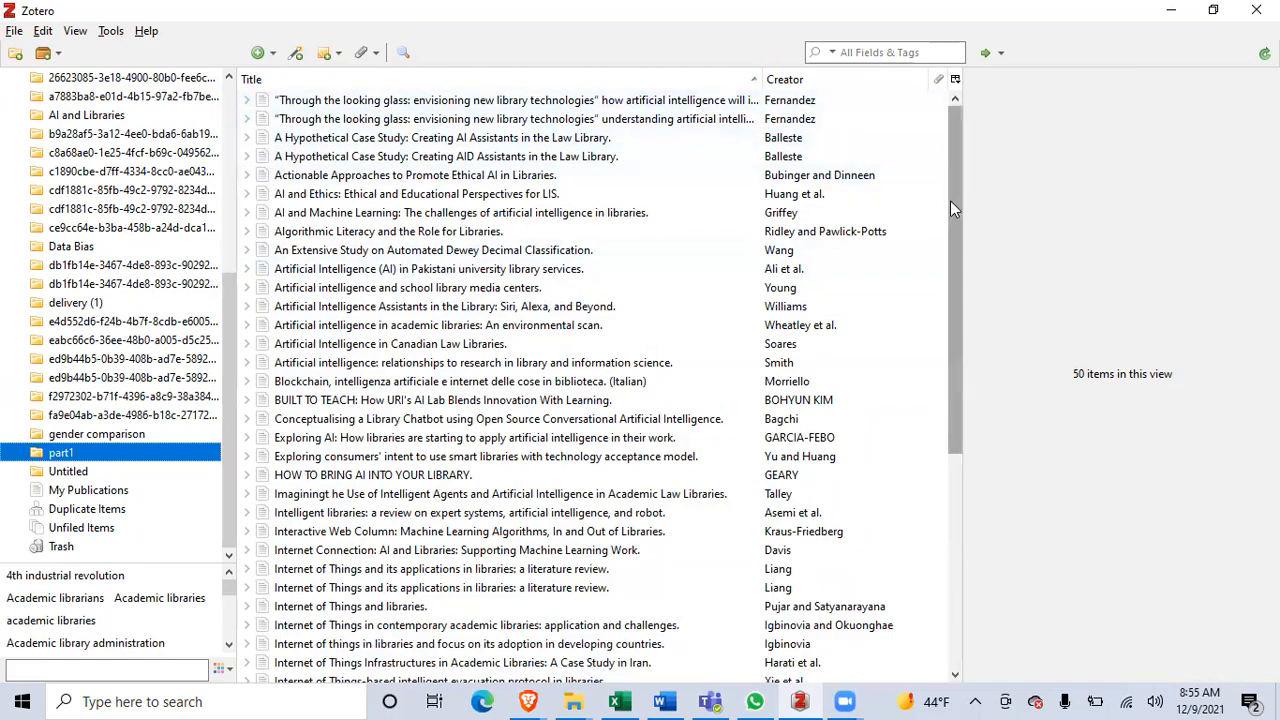
# Check the first records of the part1 collection, reversing the title sort order and restoring ascending order
pyautogui.moveTo(958, 195)
pyautogui.mouseDown()
pyautogui.moveTo(948, 238)
pyautogui.moveTo(965, 386)
pyautogui.moveTo(947, 426)
pyautogui.moveTo(966, 188)
pyautogui.mouseUp()
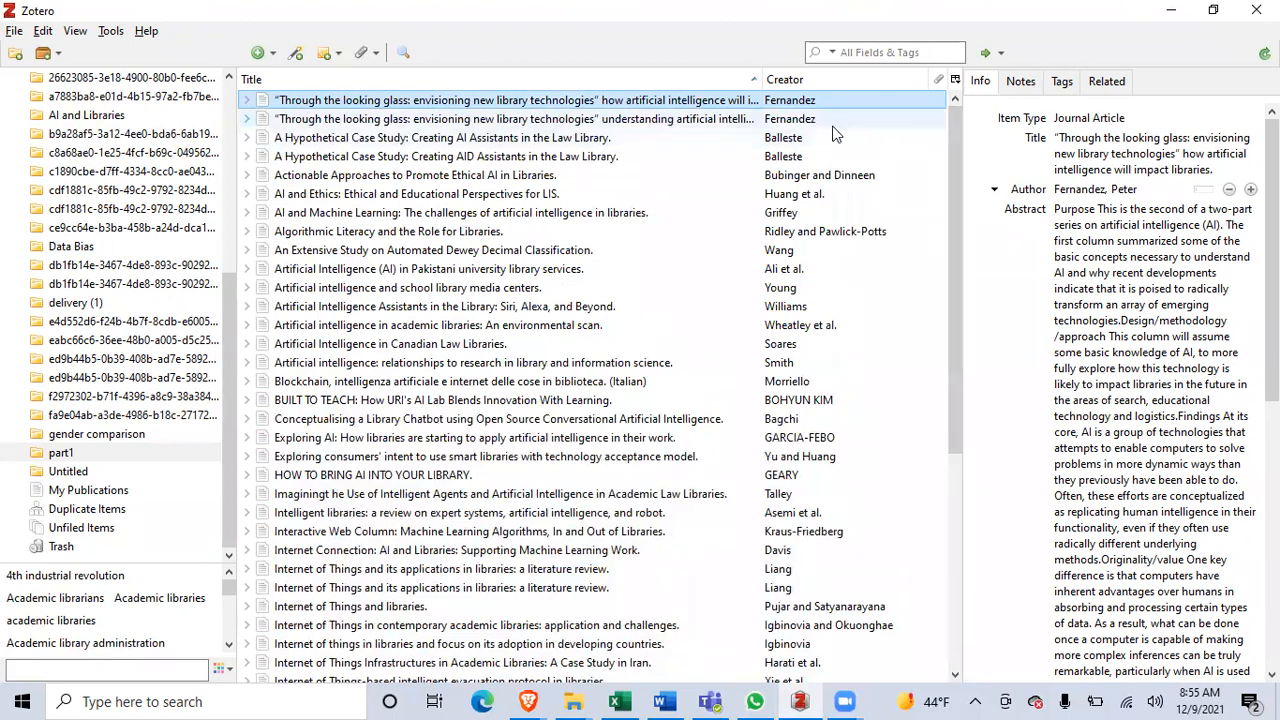
pyautogui.click(802, 136)
pyautogui.click(794, 102)
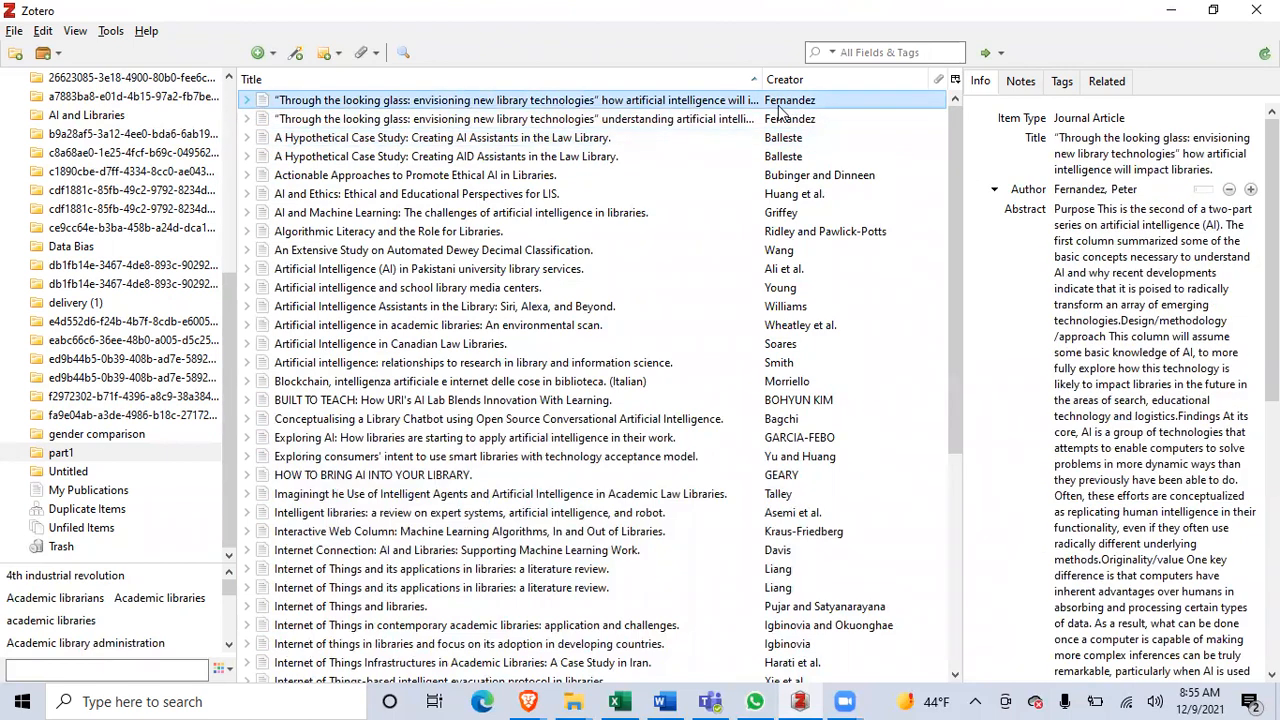
pyautogui.click(726, 120)
pyautogui.click(713, 82)
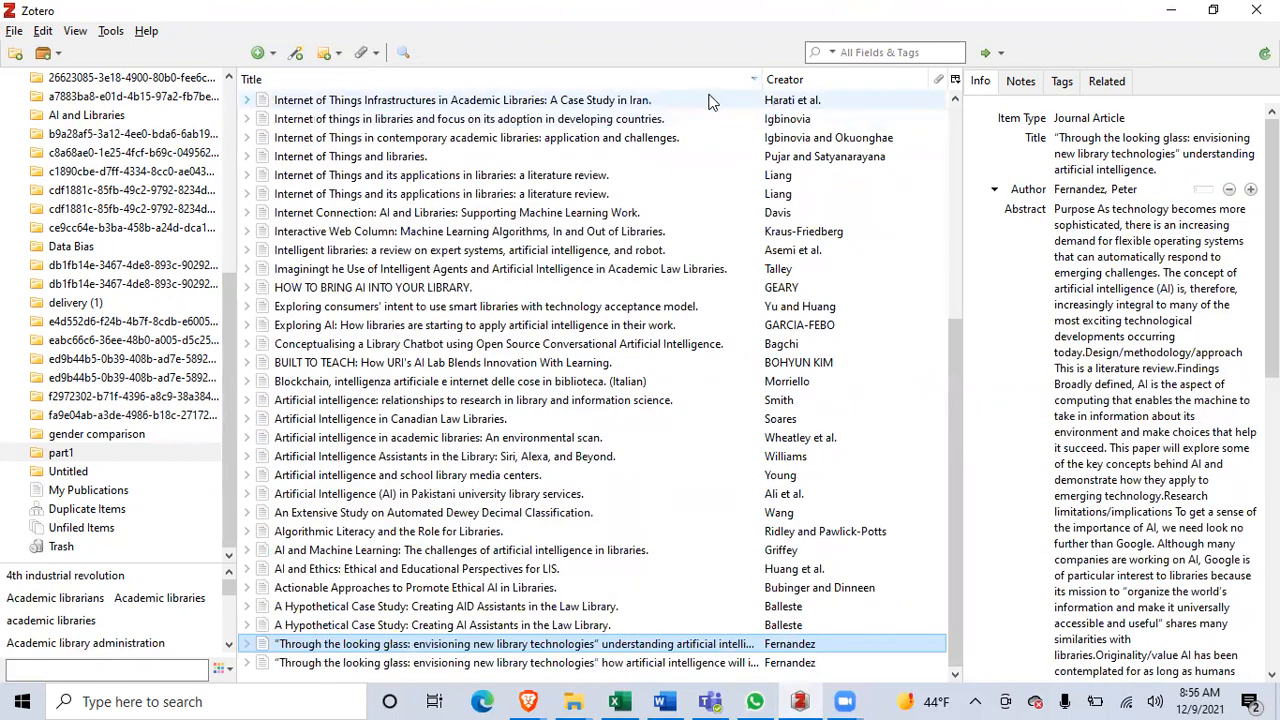
pyautogui.click(615, 79)
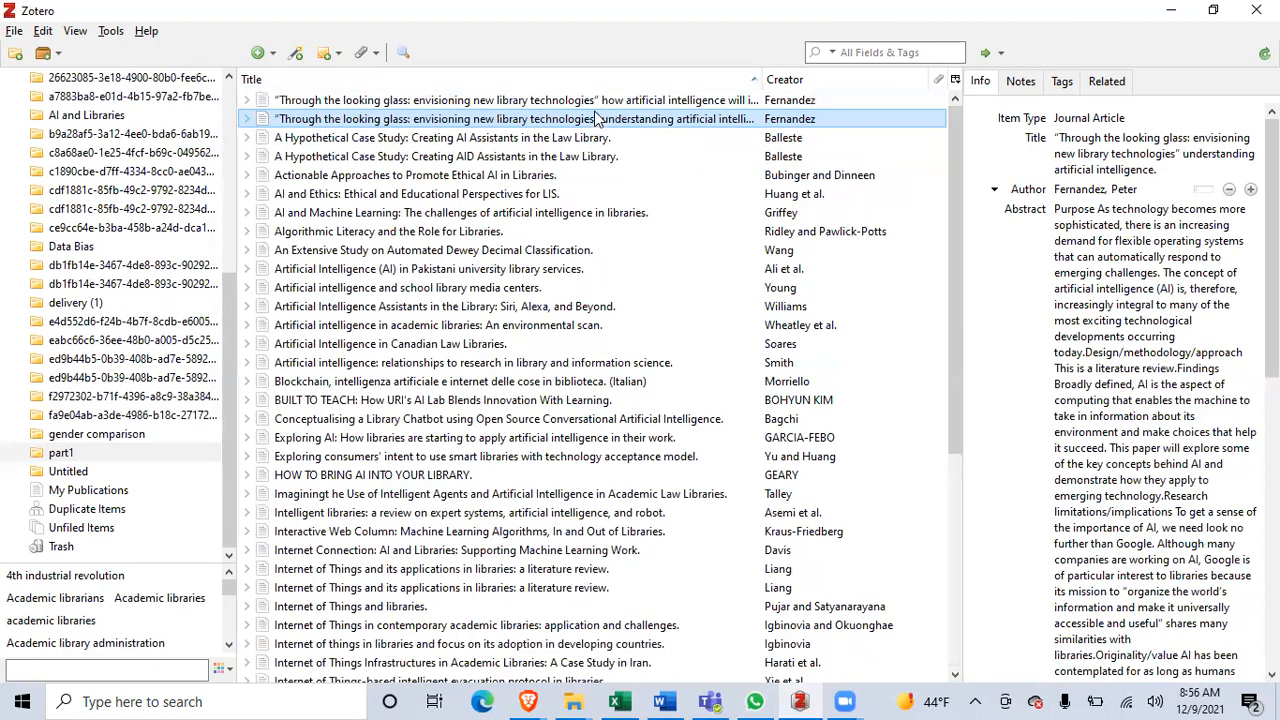
# Compare the titles, authors and abstracts of the two "Through the looking glass" records to judge whether they are duplicates
pyautogui.press('Up')
pyautogui.click(615, 102)
pyautogui.click(612, 120)
pyautogui.click(615, 102)
pyautogui.click(621, 118)
pyautogui.click(618, 102)
pyautogui.click(620, 118)
pyautogui.click(622, 101)
pyautogui.click(635, 118)
pyautogui.click(640, 101)
pyautogui.click(643, 118)
pyautogui.click(642, 101)
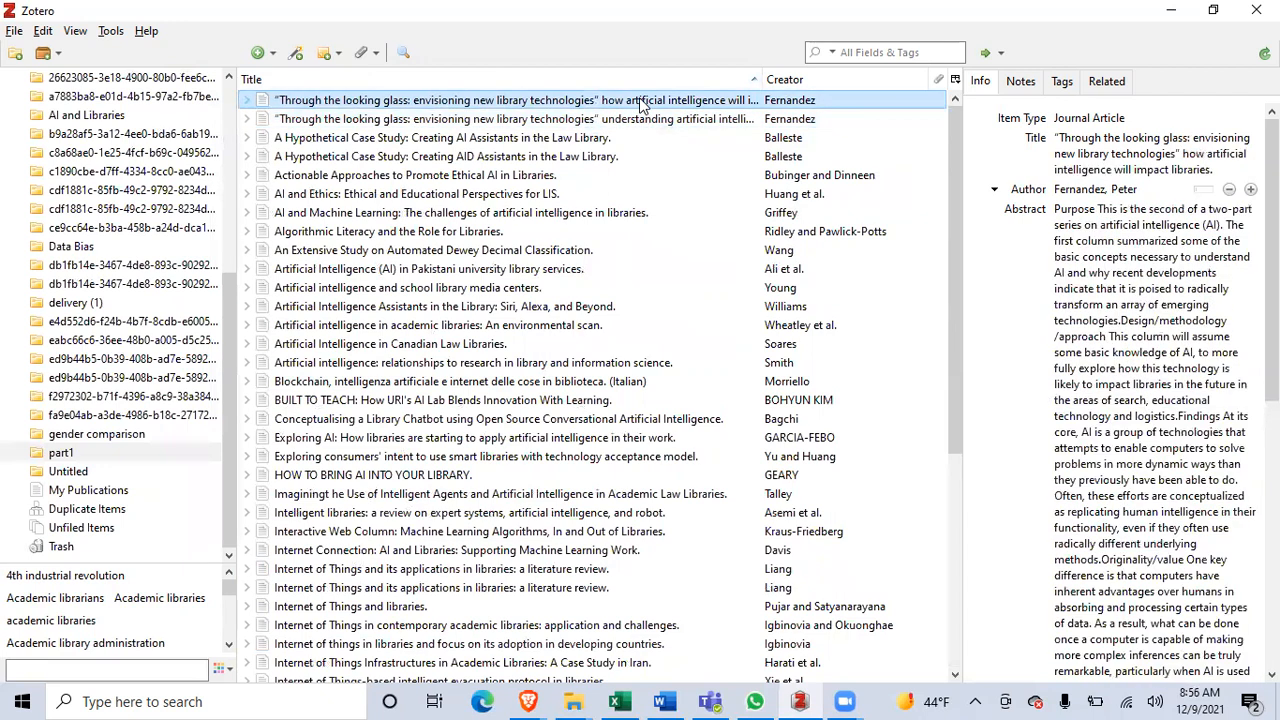
pyautogui.click(645, 120)
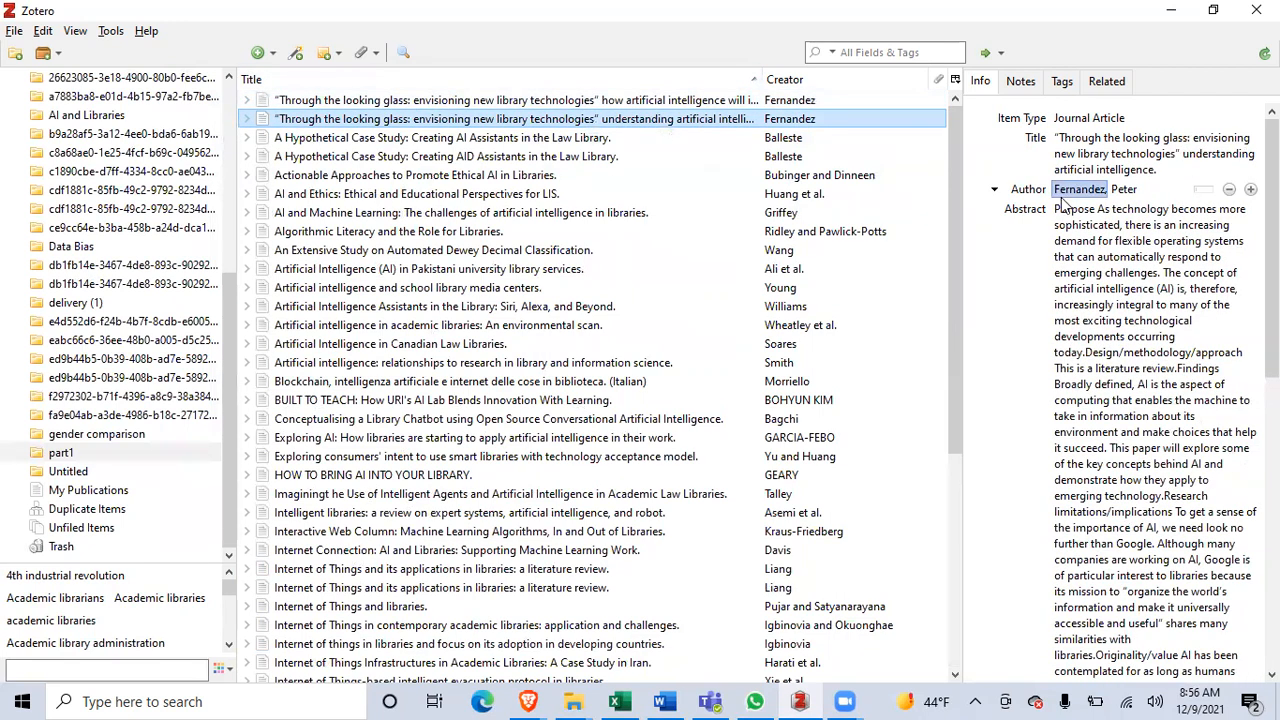
pyautogui.click(1113, 162)
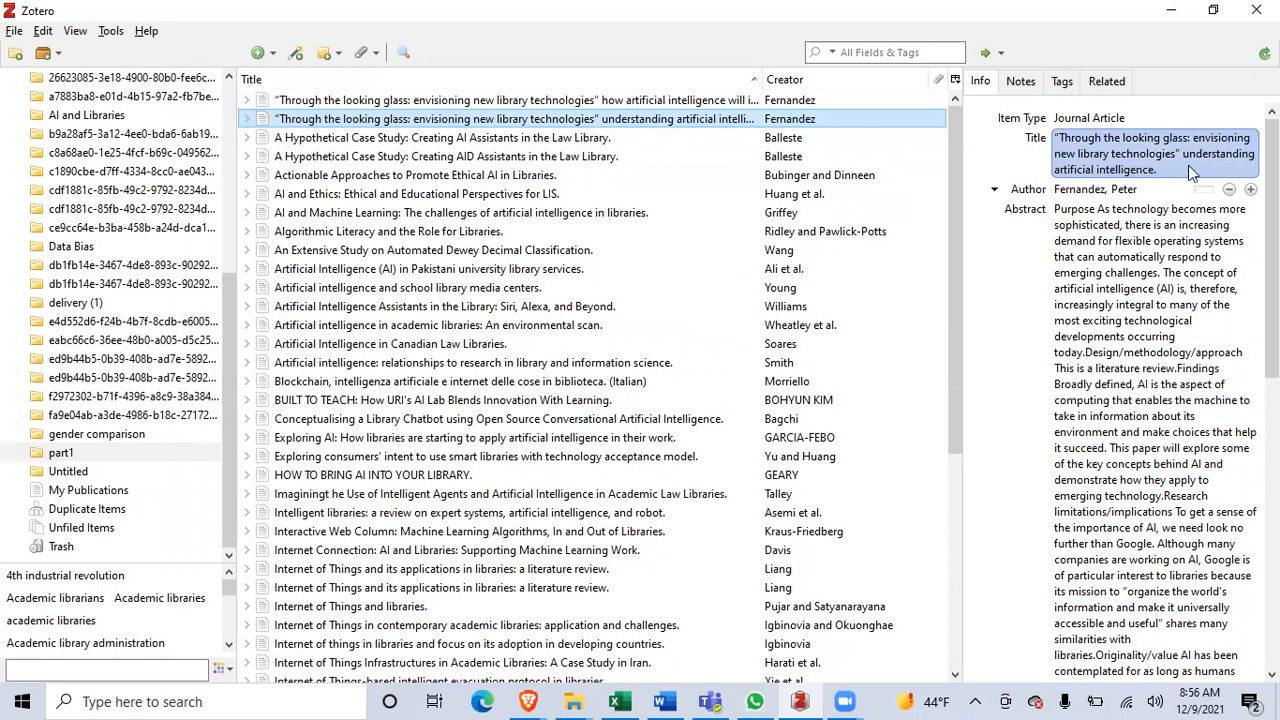
pyautogui.click(699, 101)
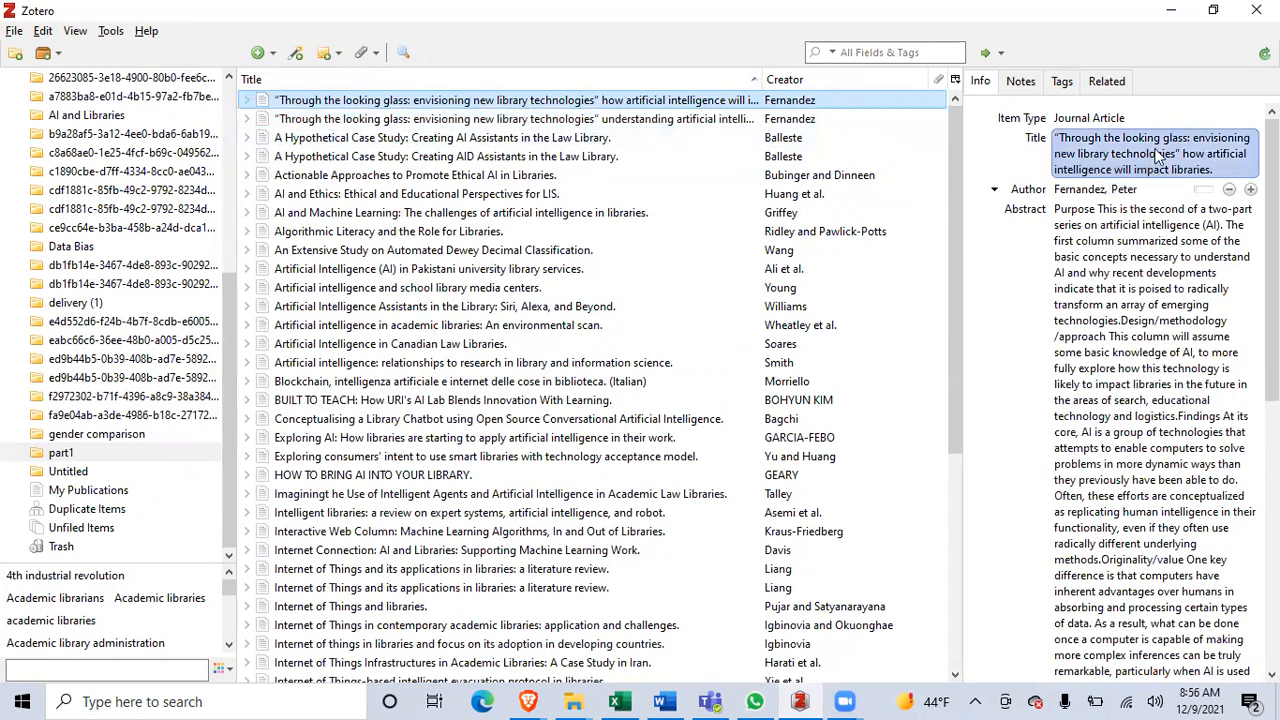
pyautogui.click(606, 122)
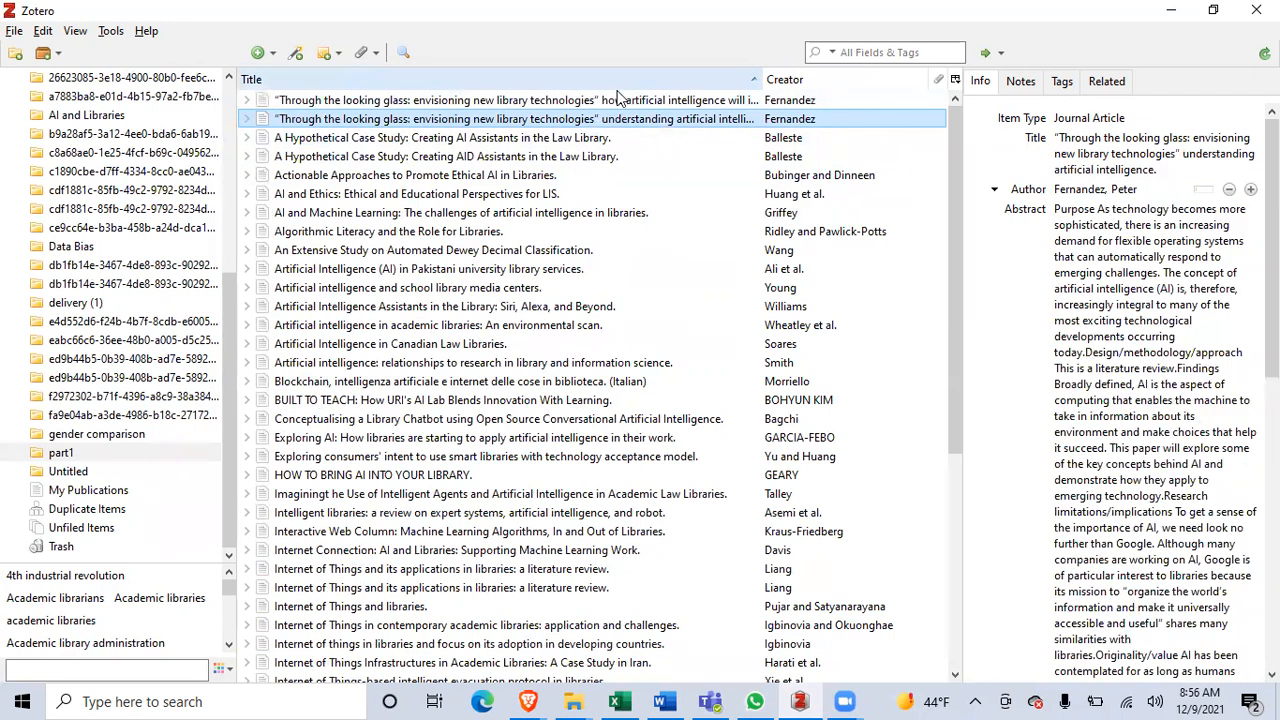
pyautogui.click(615, 102)
pyautogui.click(610, 119)
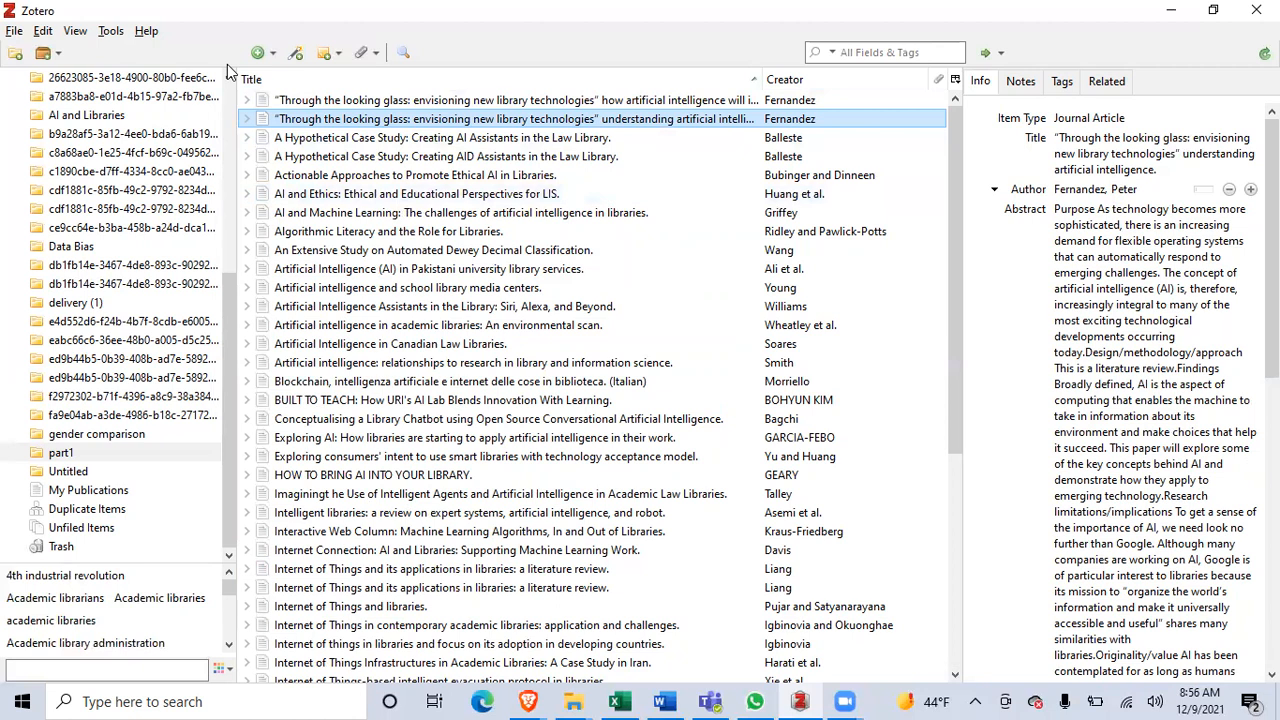
# View the two "A Hypothetical Case Study" records and return to the "Through the looking glass" record about understanding artificial intelligence
pyautogui.click(515, 103)
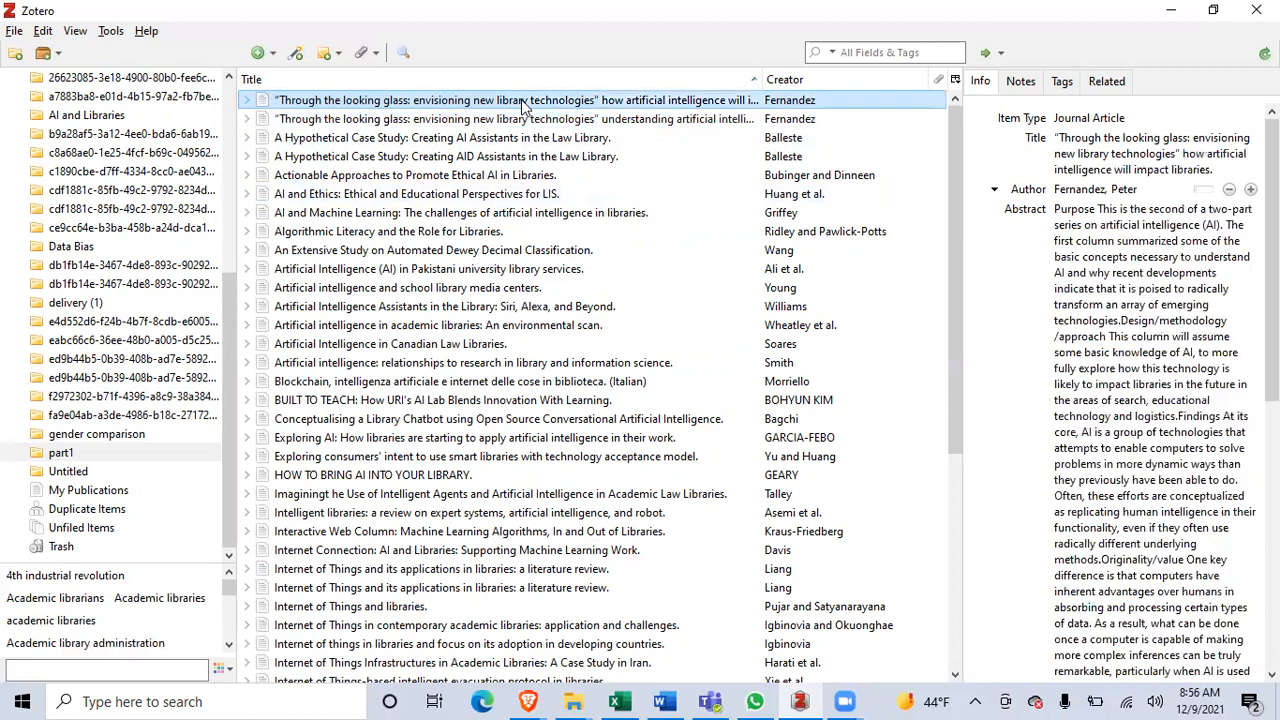
pyautogui.click(503, 144)
pyautogui.click(492, 156)
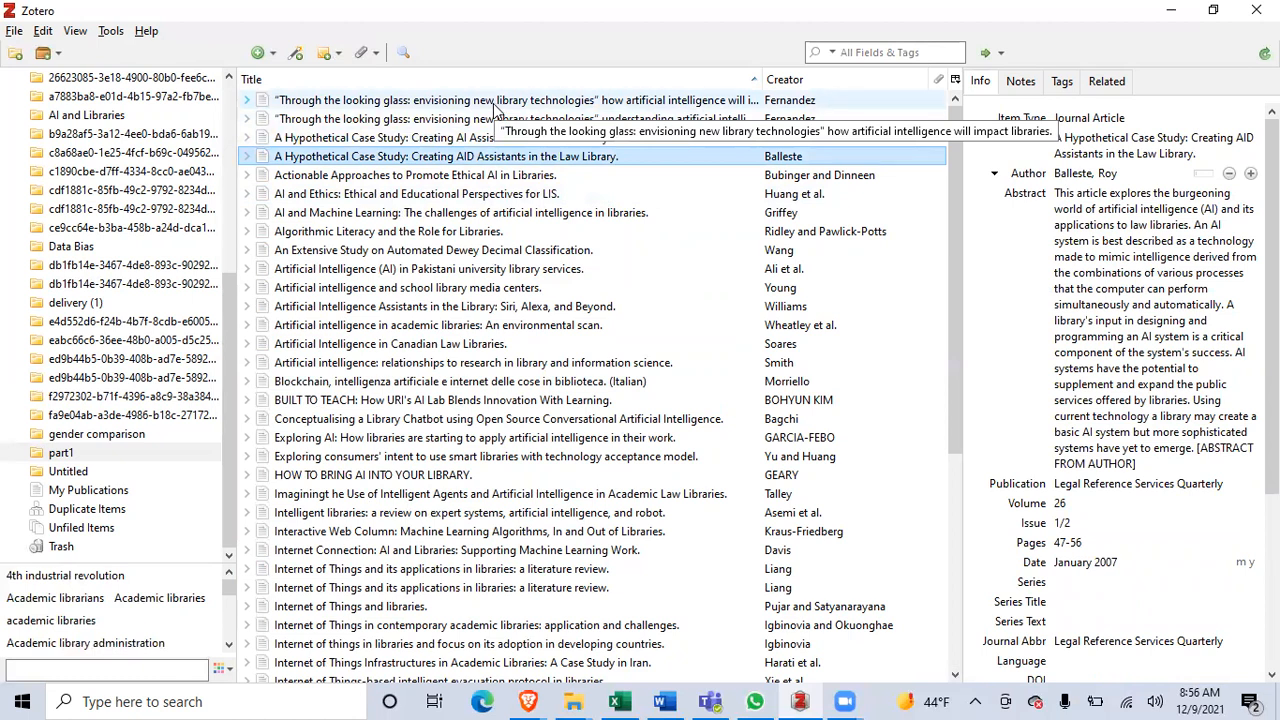
pyautogui.click(466, 118)
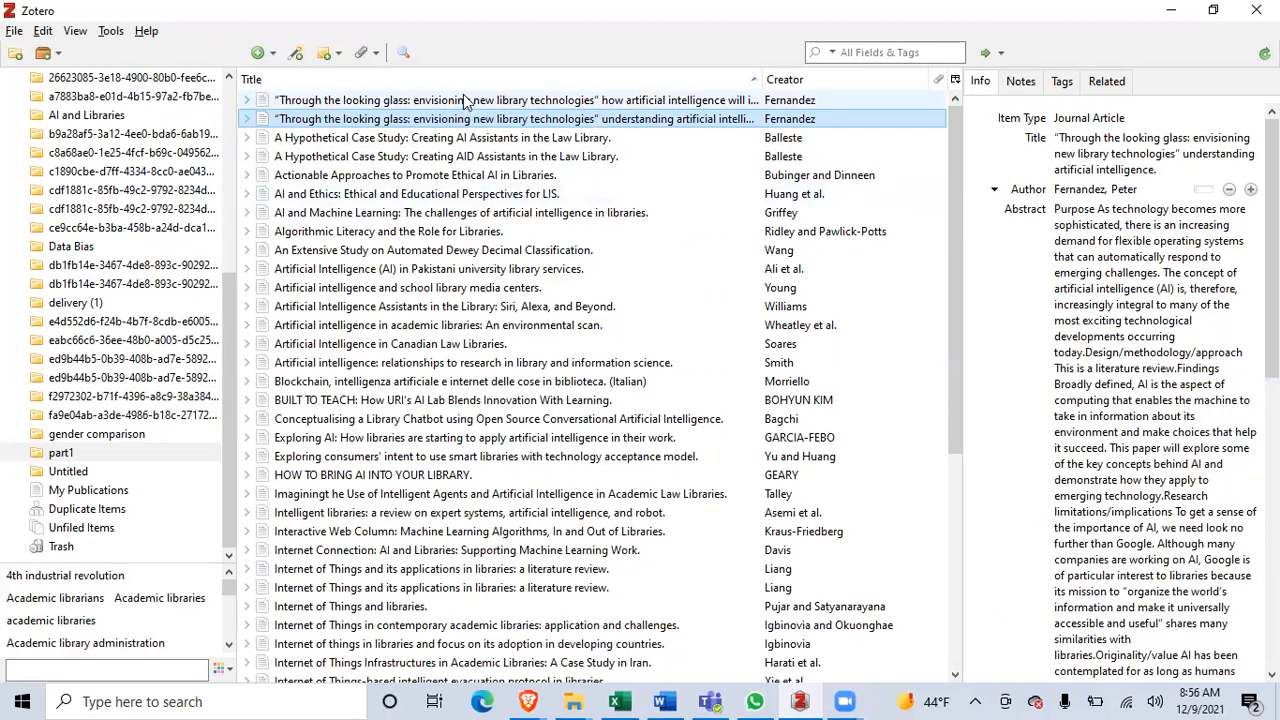
# Remove the "Through the looking glass" record about understanding artificial intelligence from the part1 collection
pyautogui.click(463, 100)
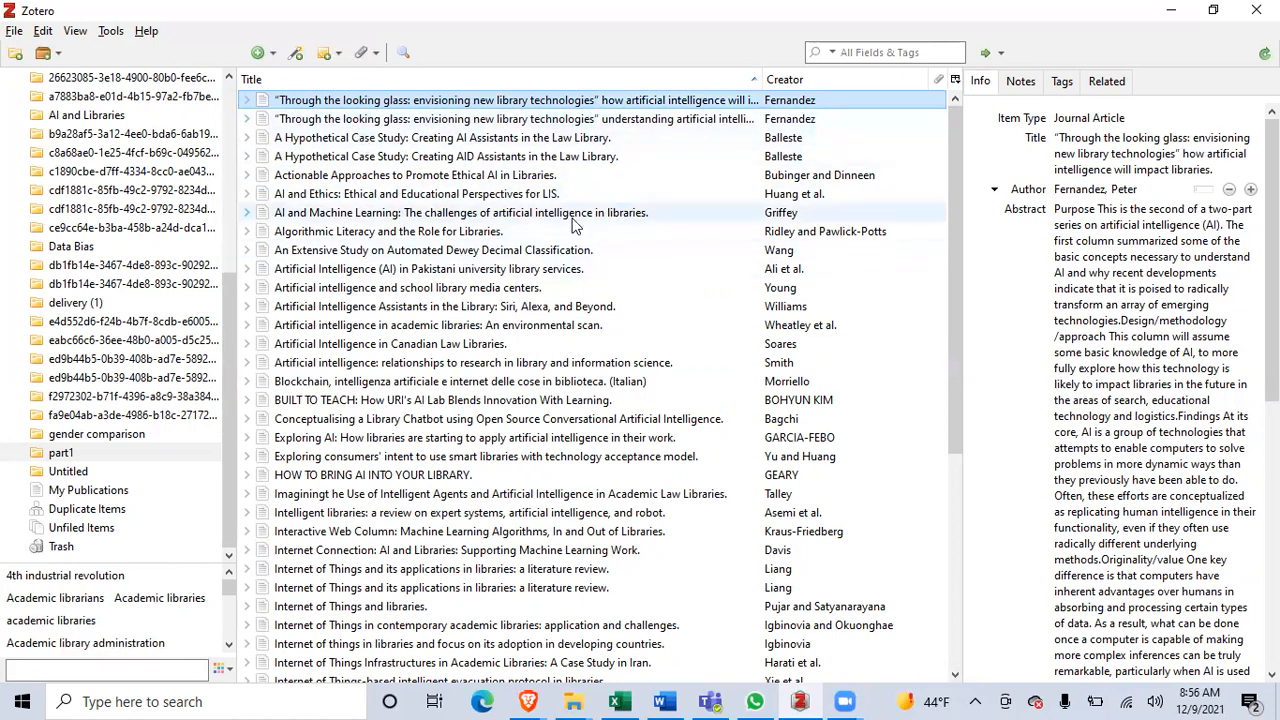
pyautogui.click(587, 121)
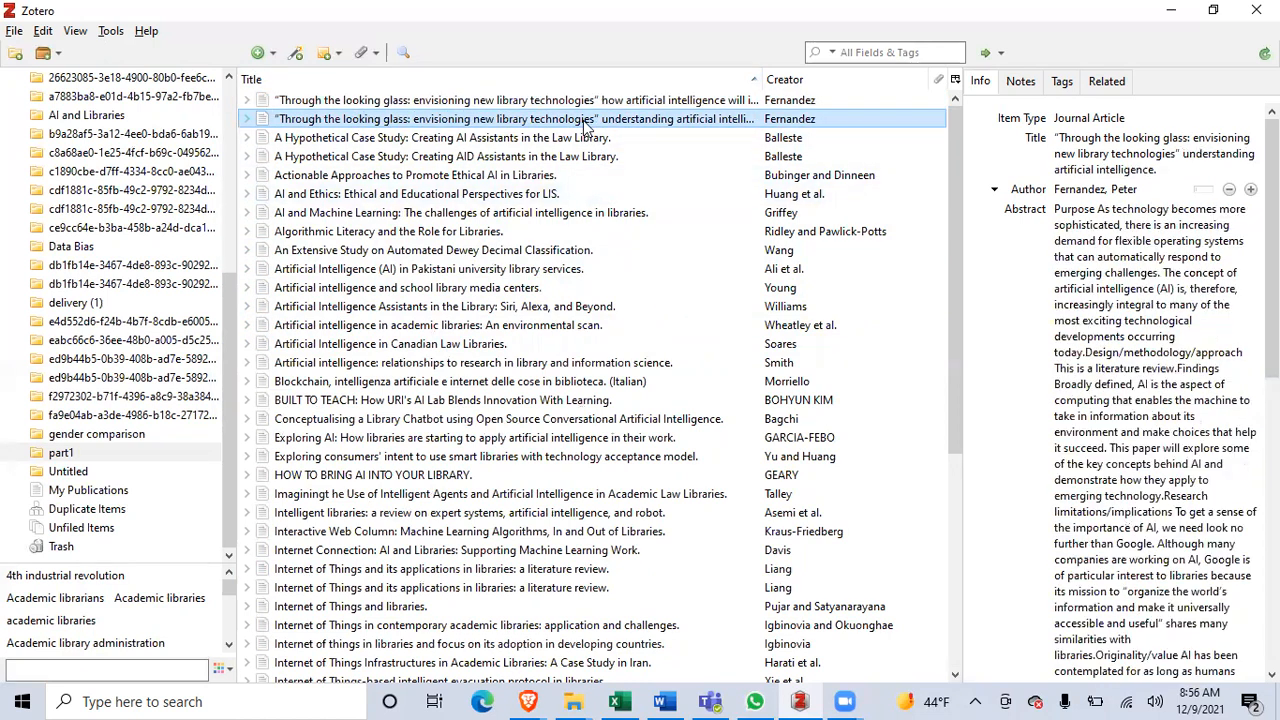
pyautogui.press('Delete')
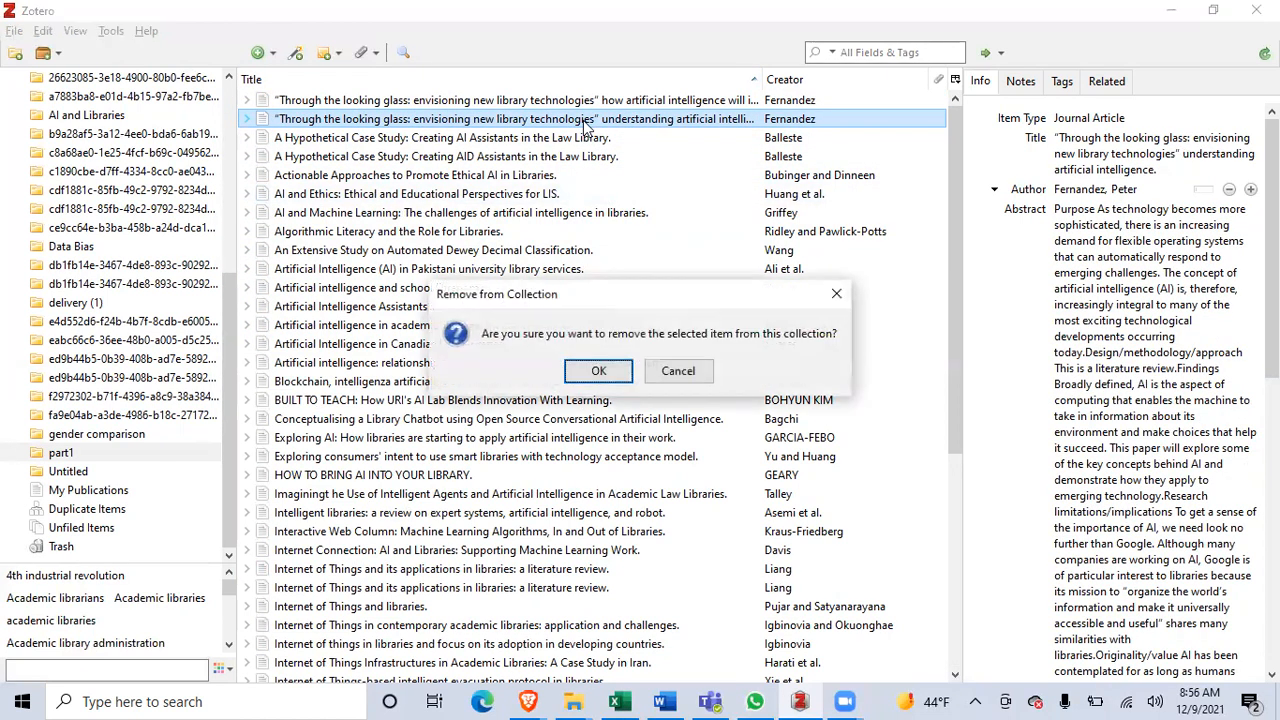
pyautogui.click(596, 373)
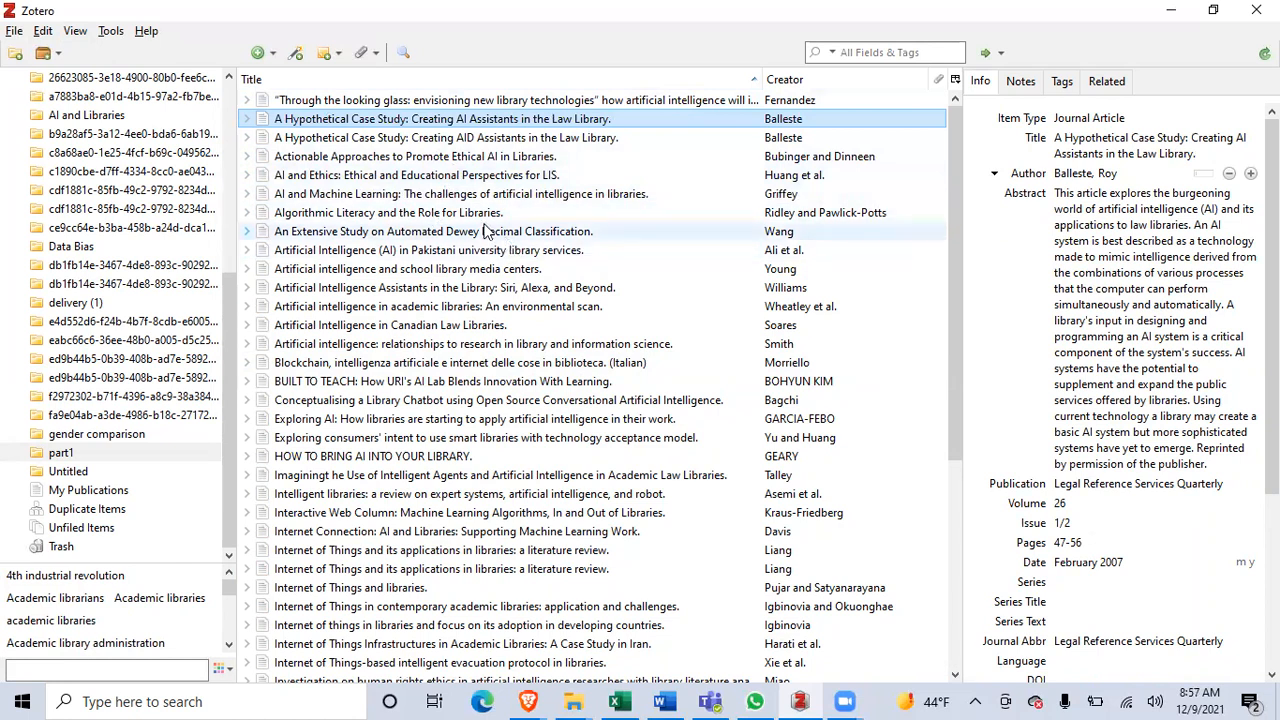
# With the part1 collection selected, export the library in CSV format to Downloads under the file name AI Libraries Data 1
pyautogui.click(14, 33)
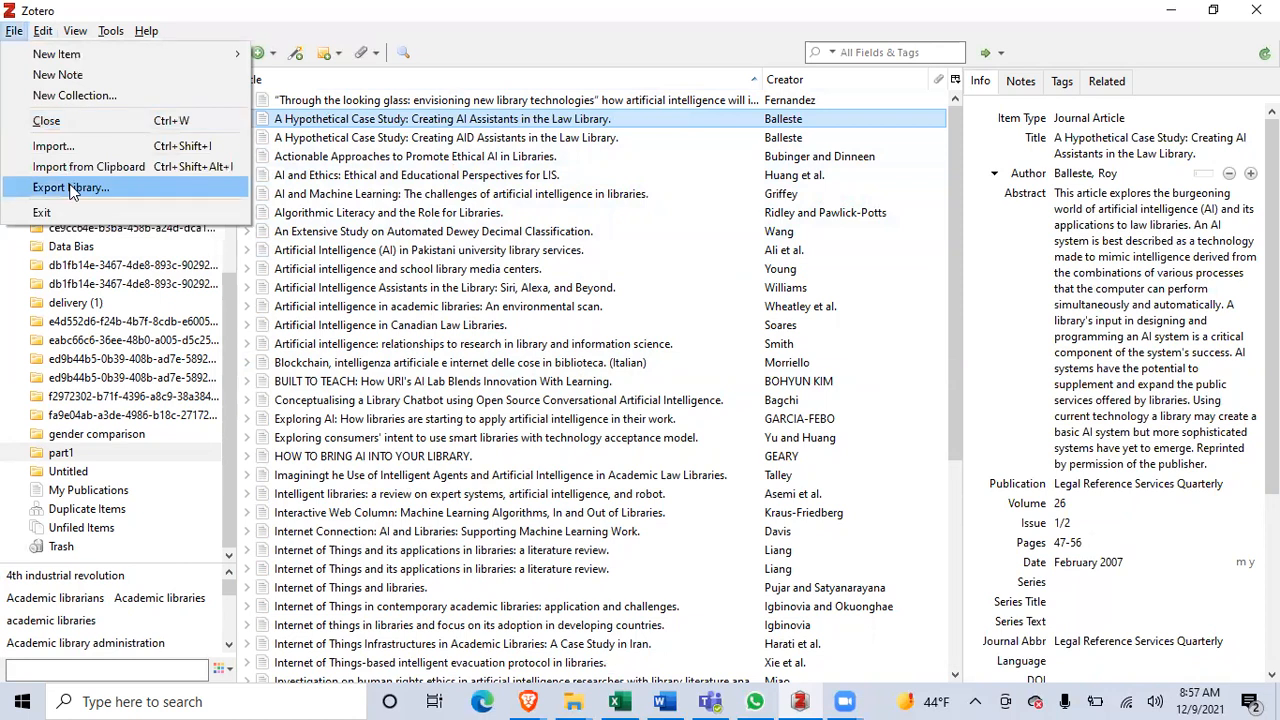
pyautogui.click(390, 179)
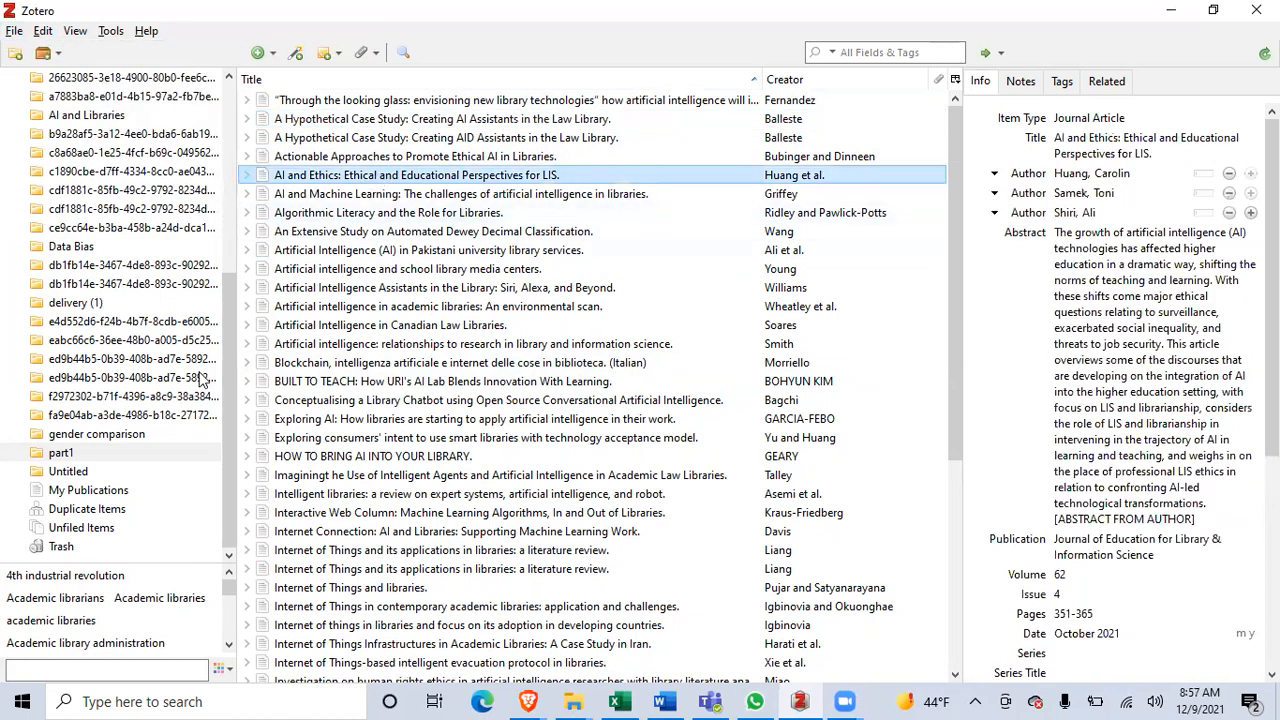
pyautogui.click(80, 456)
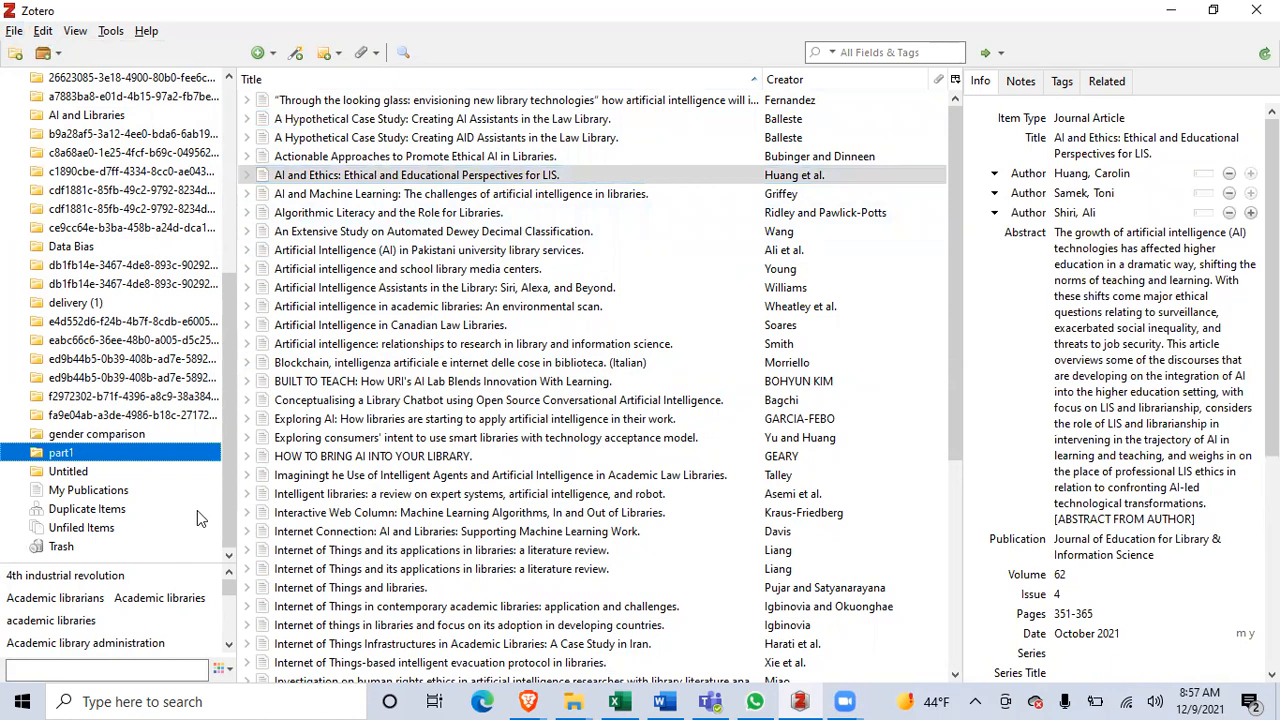
pyautogui.click(14, 30)
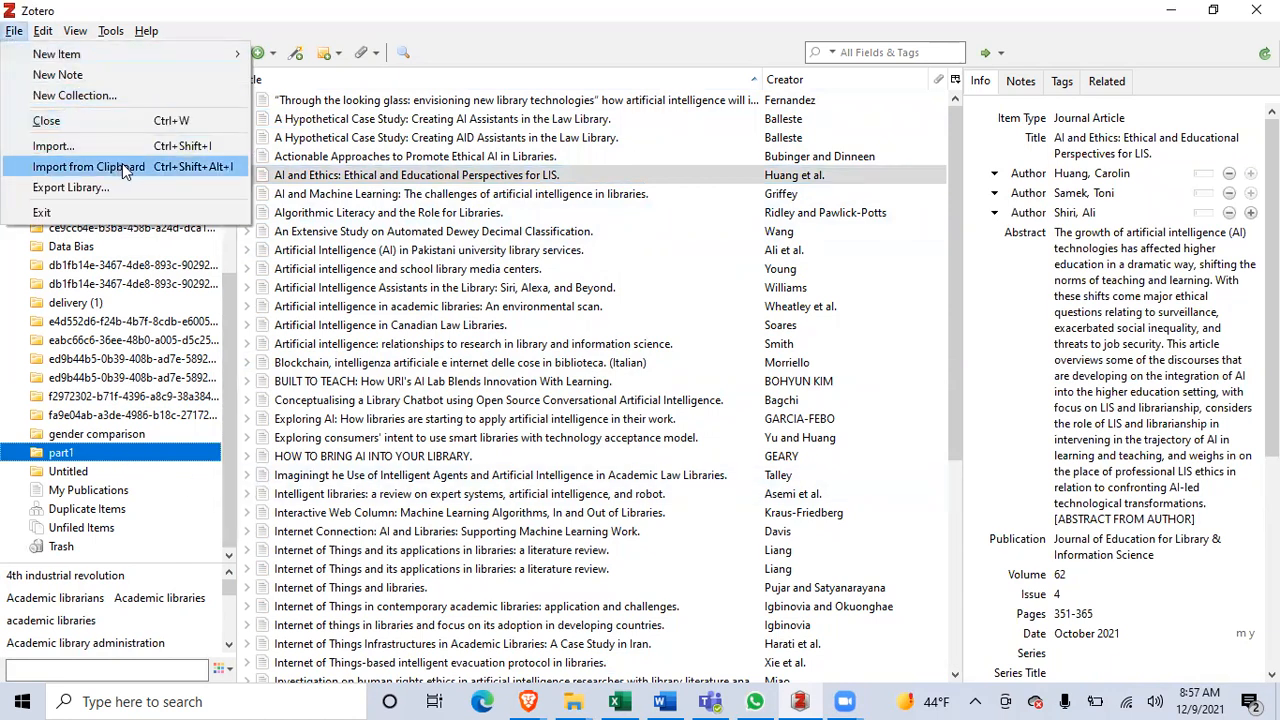
pyautogui.click(96, 185)
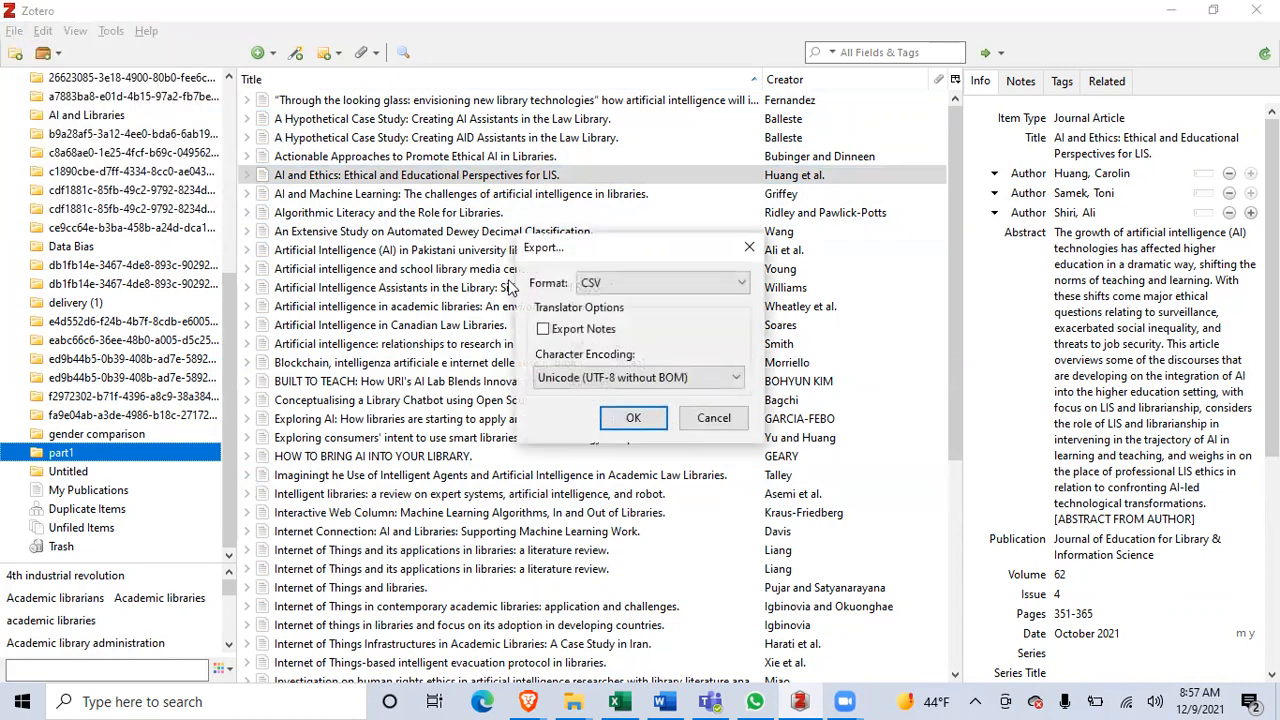
pyautogui.click(676, 291)
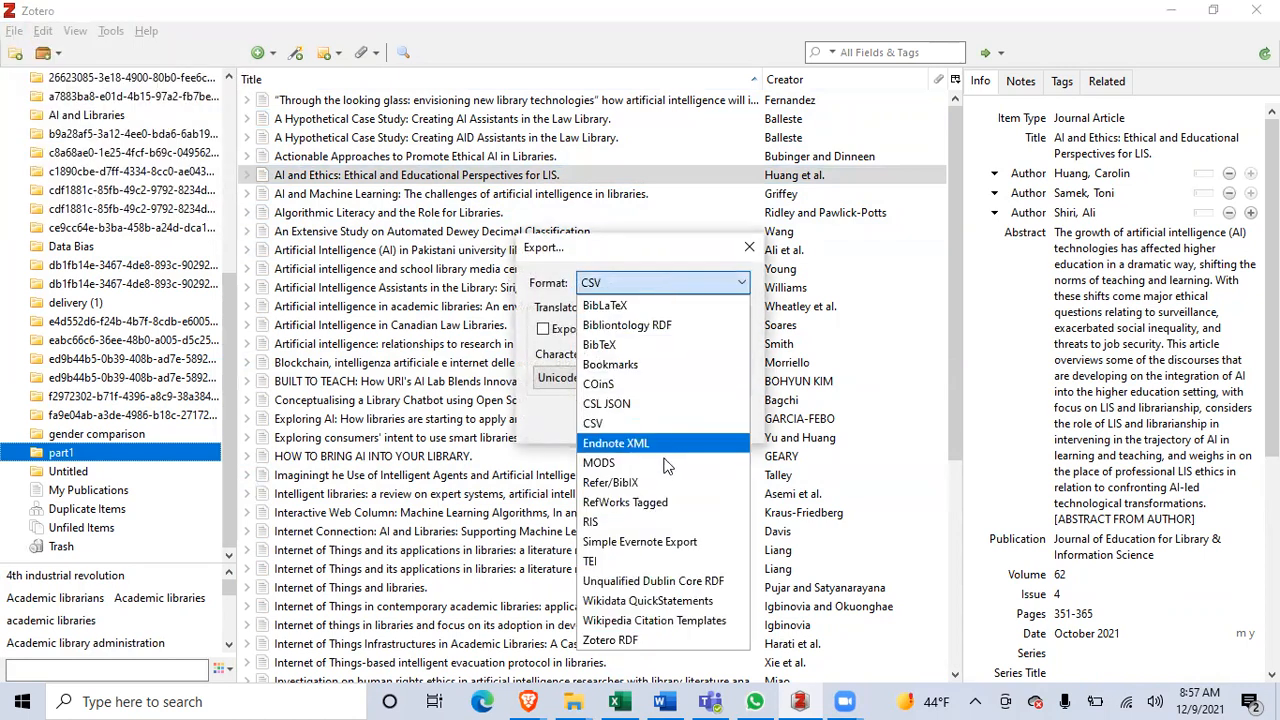
pyautogui.click(617, 428)
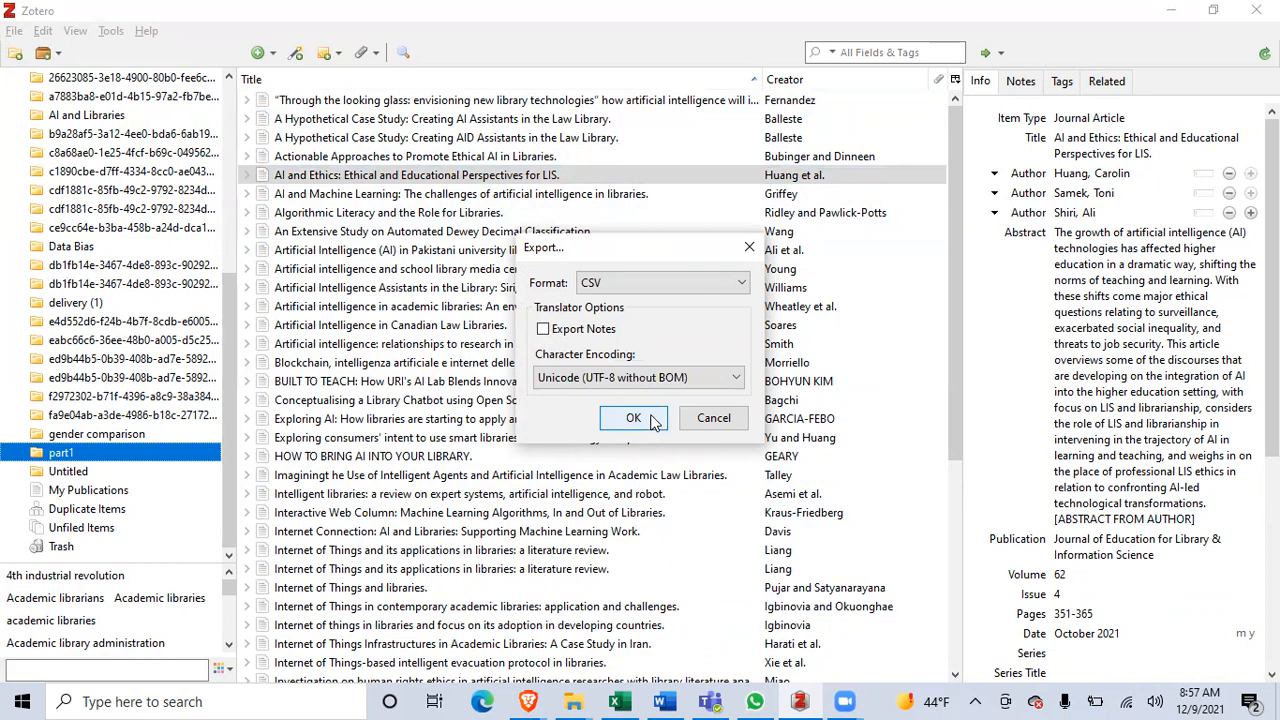
pyautogui.click(620, 414)
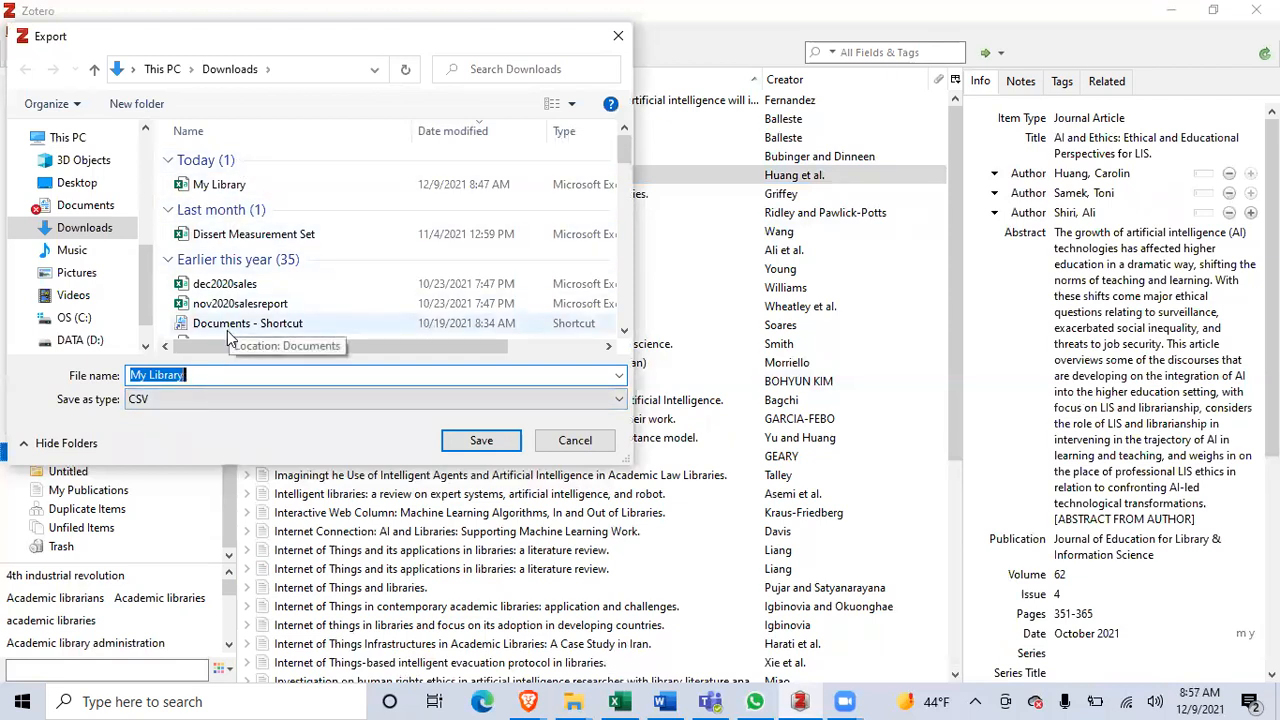
pyautogui.write('AI Libra')
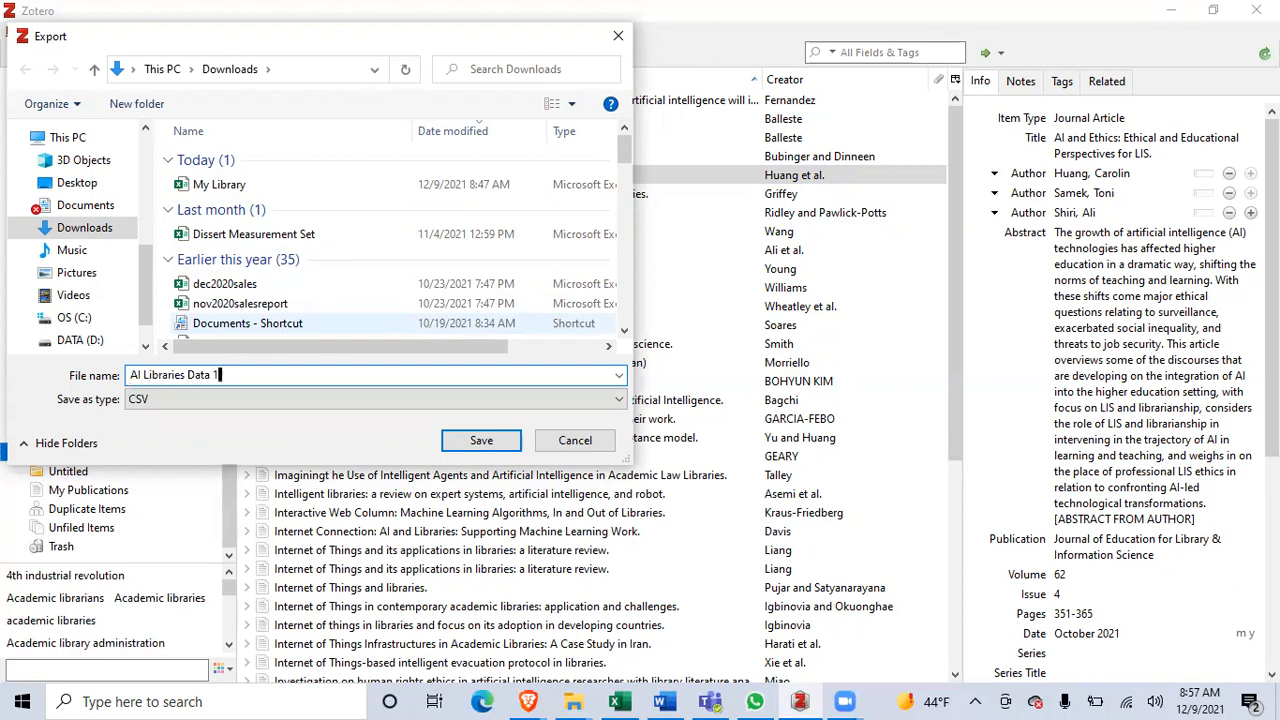
pyautogui.click(474, 443)
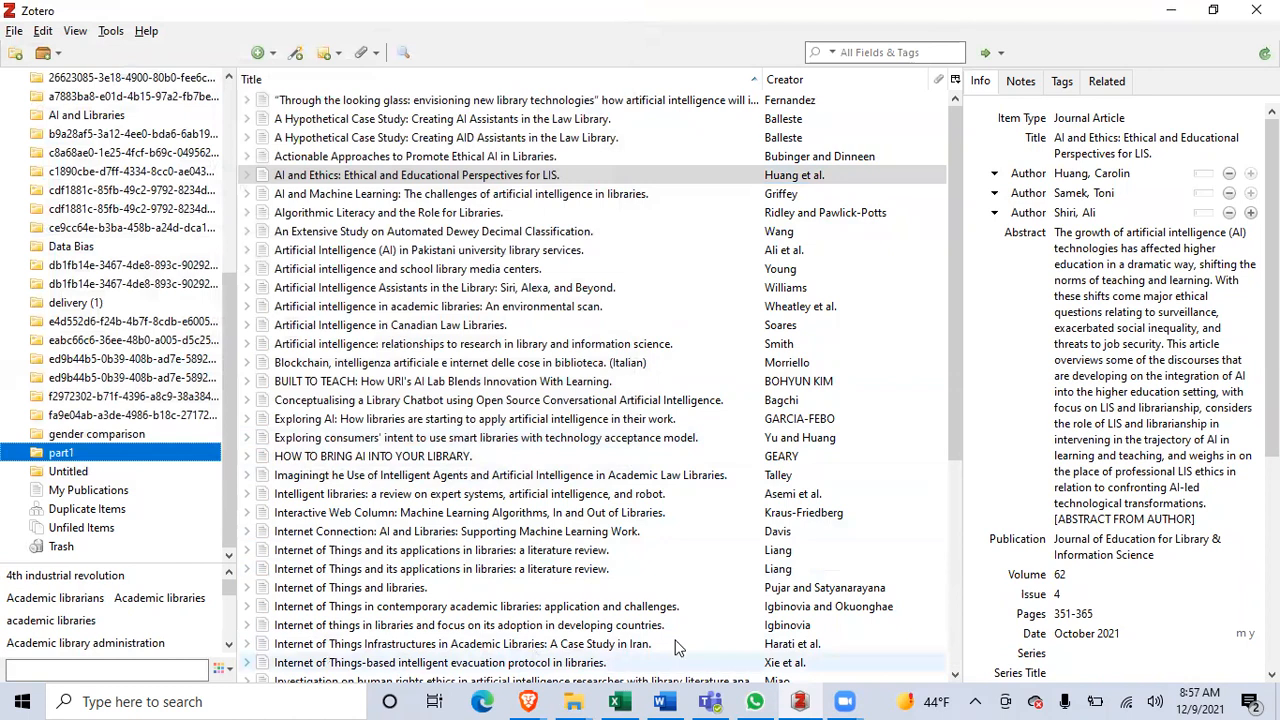
# Open the AI Libraries Data 1 file from the Downloads folder in Excel and look over the exported records
pyautogui.click(574, 702)
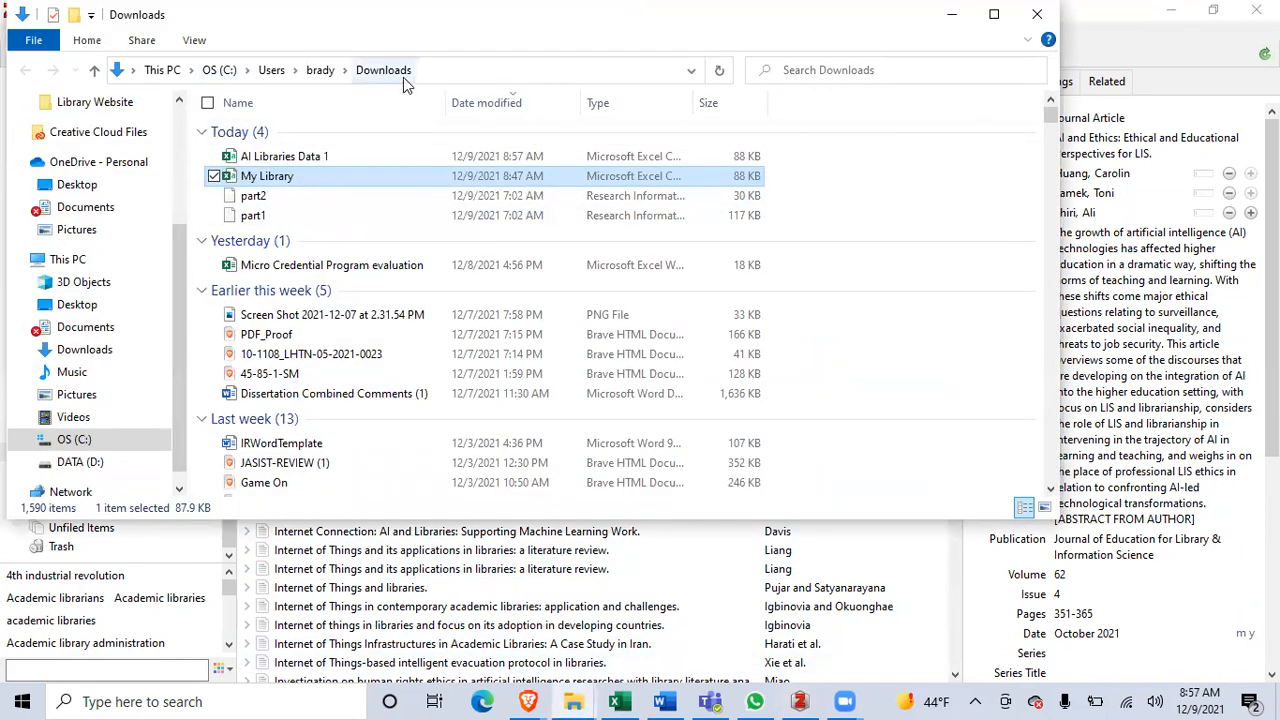
pyautogui.scroll(2, 110, 200)
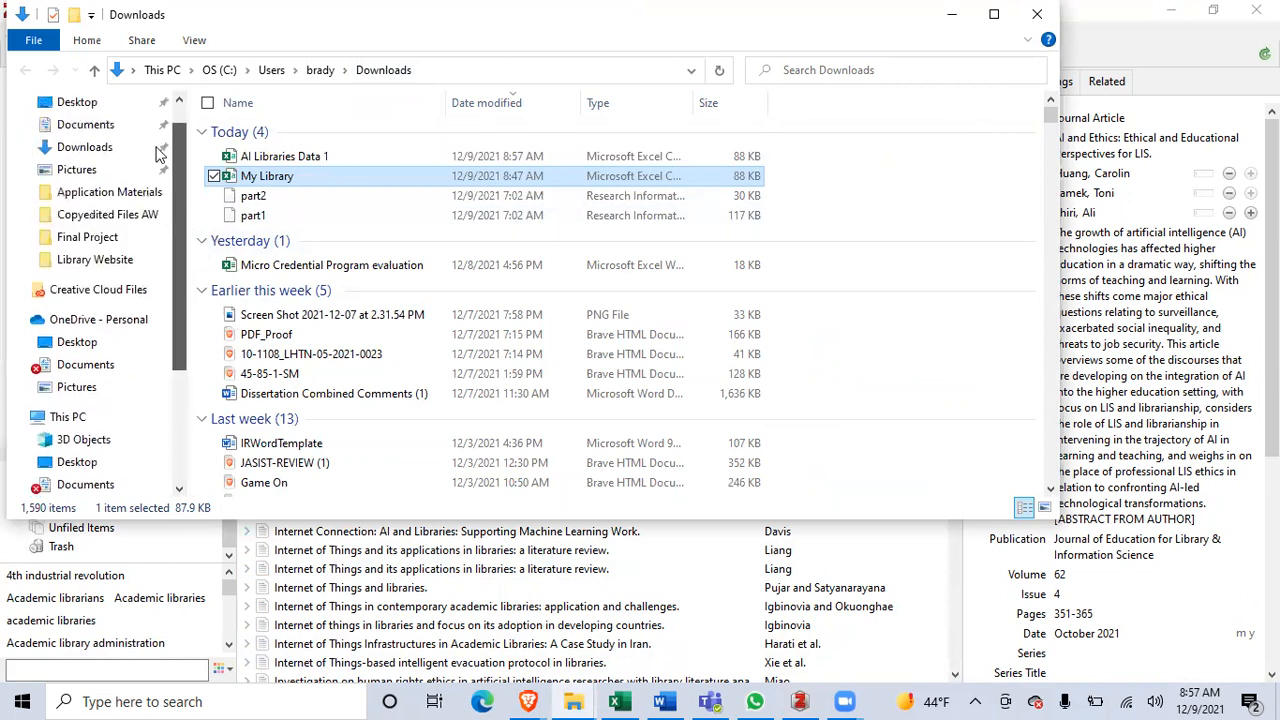
pyautogui.click(104, 155)
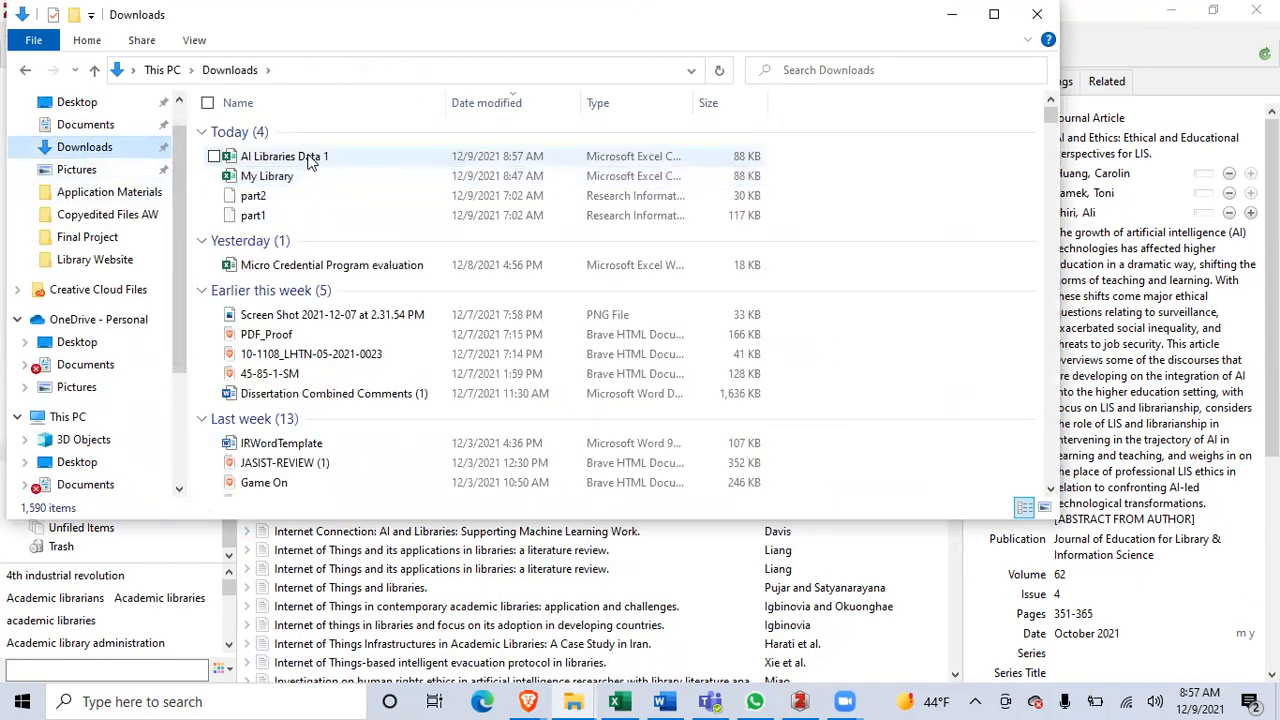
pyautogui.click(310, 160)
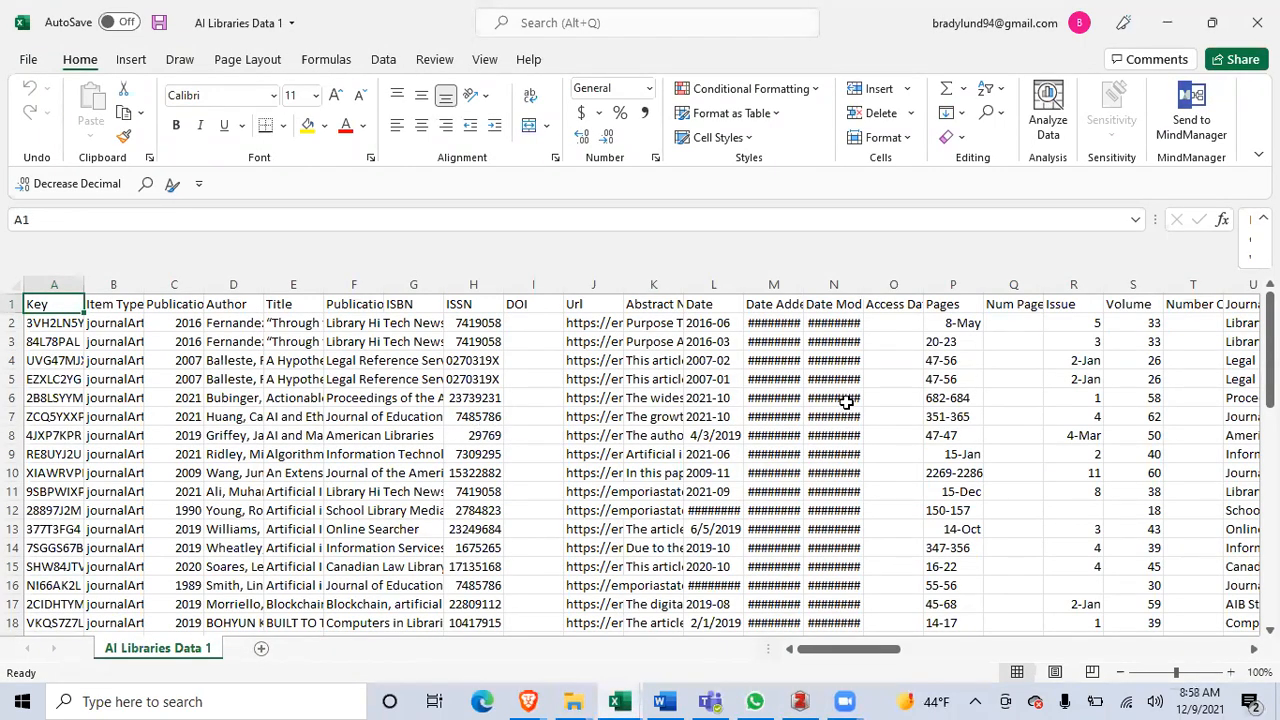
pyautogui.scroll(-1, 940, 478)
pyautogui.scroll(1, 940, 478)
pyautogui.moveTo(843, 657)
pyautogui.mouseDown()
pyautogui.moveTo(1063, 620)
pyautogui.moveTo(1186, 629)
pyautogui.moveTo(850, 648)
pyautogui.mouseUp()
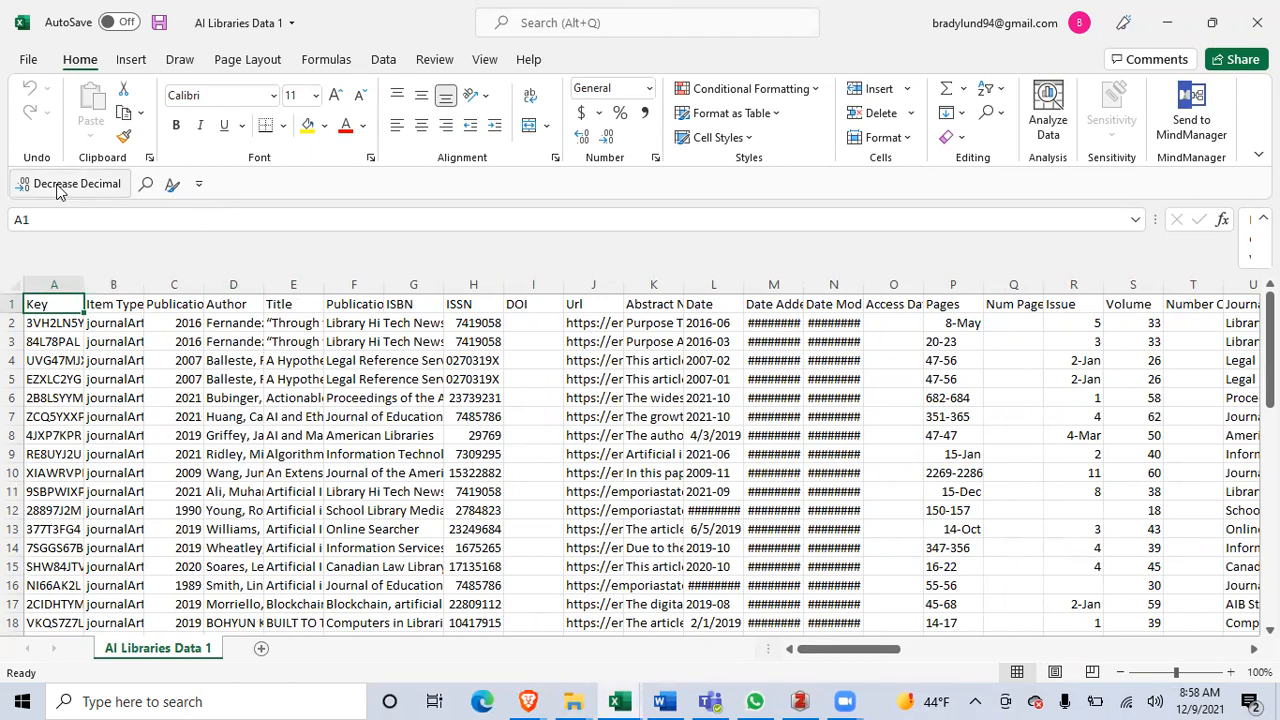
# Try to save the spreadsheet as an Excel Workbook in Documents, overwriting the existing AILibraries file
pyautogui.click(36, 64)
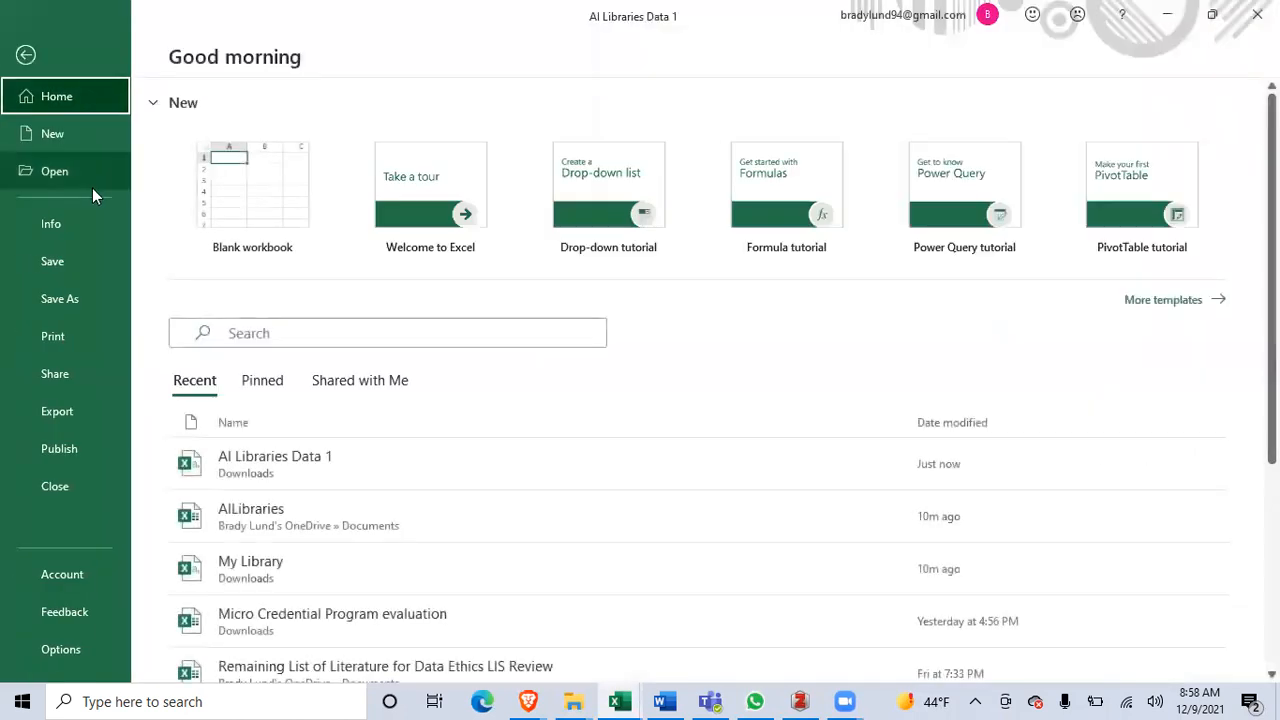
pyautogui.click(101, 298)
pyautogui.click(245, 283)
pyautogui.click(248, 285)
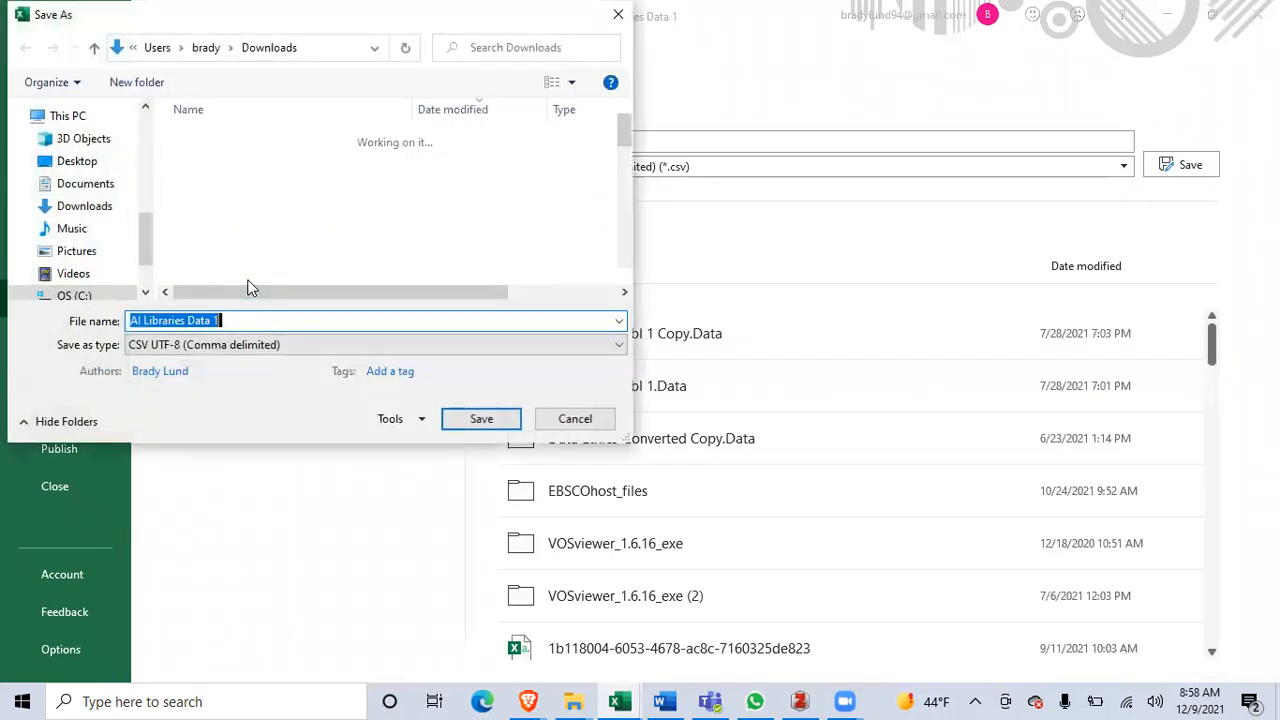
pyautogui.click(275, 346)
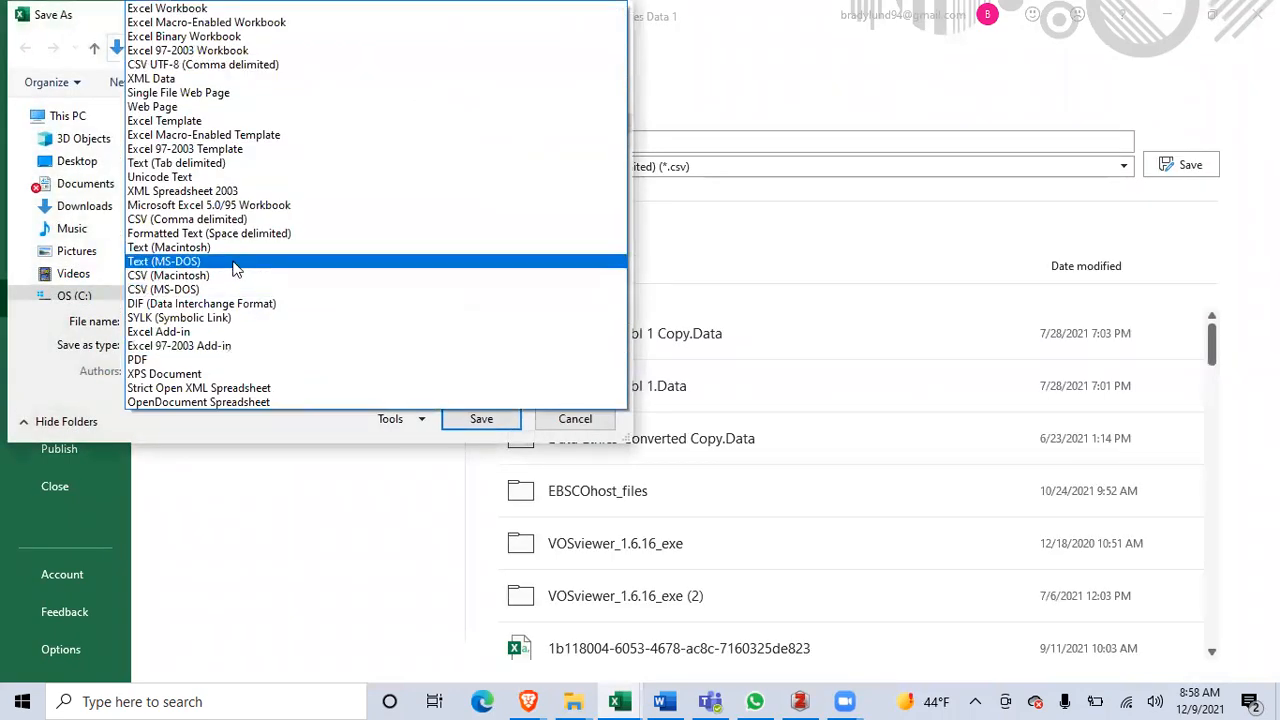
pyautogui.click(219, 8)
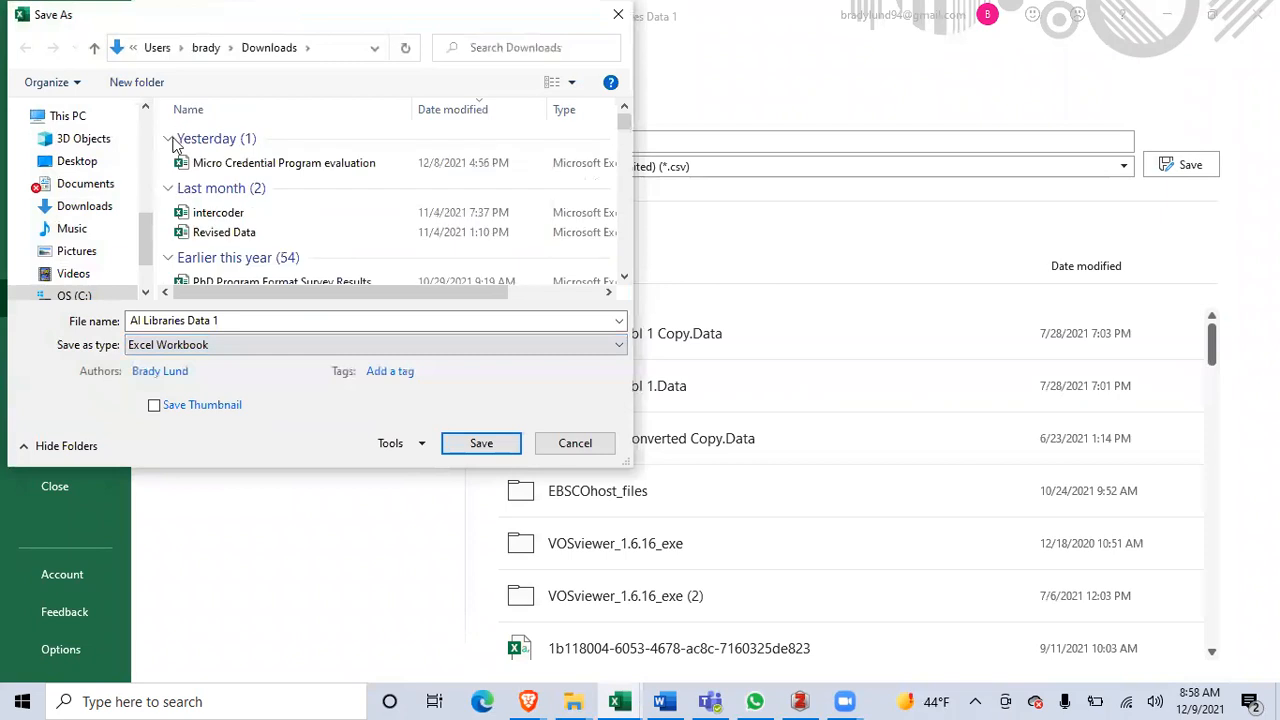
pyautogui.click(100, 183)
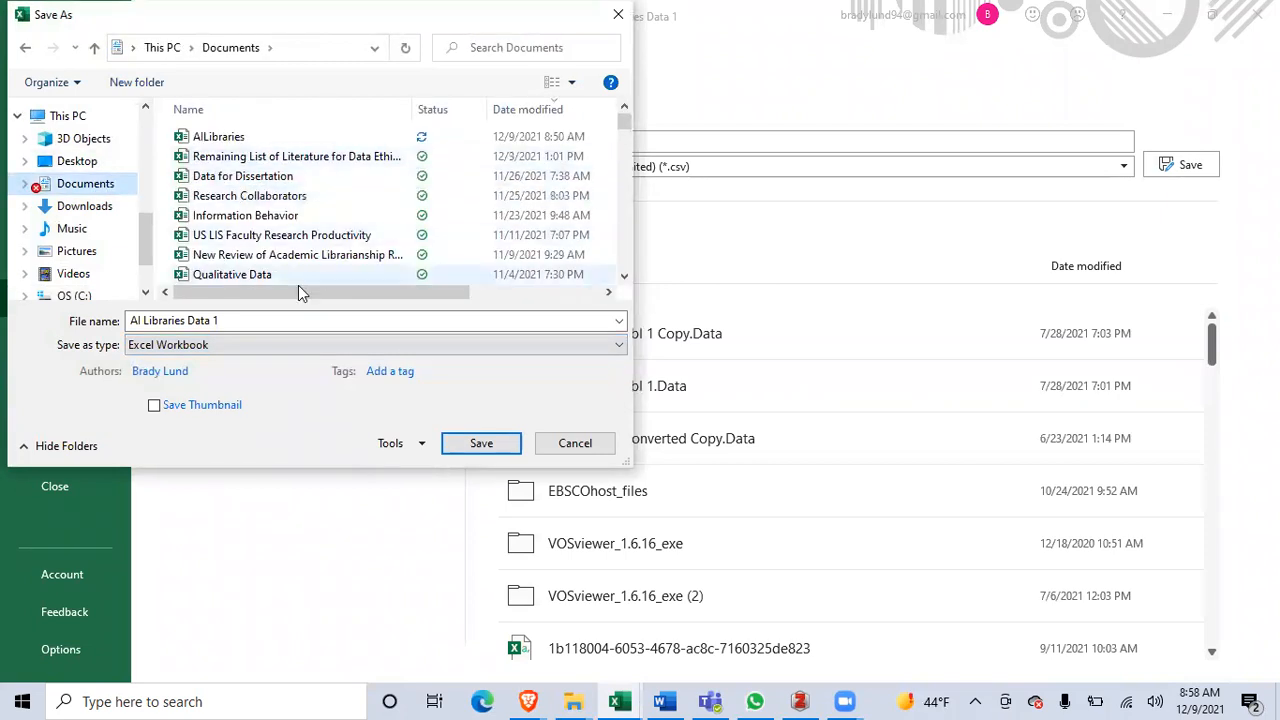
pyautogui.click(250, 140)
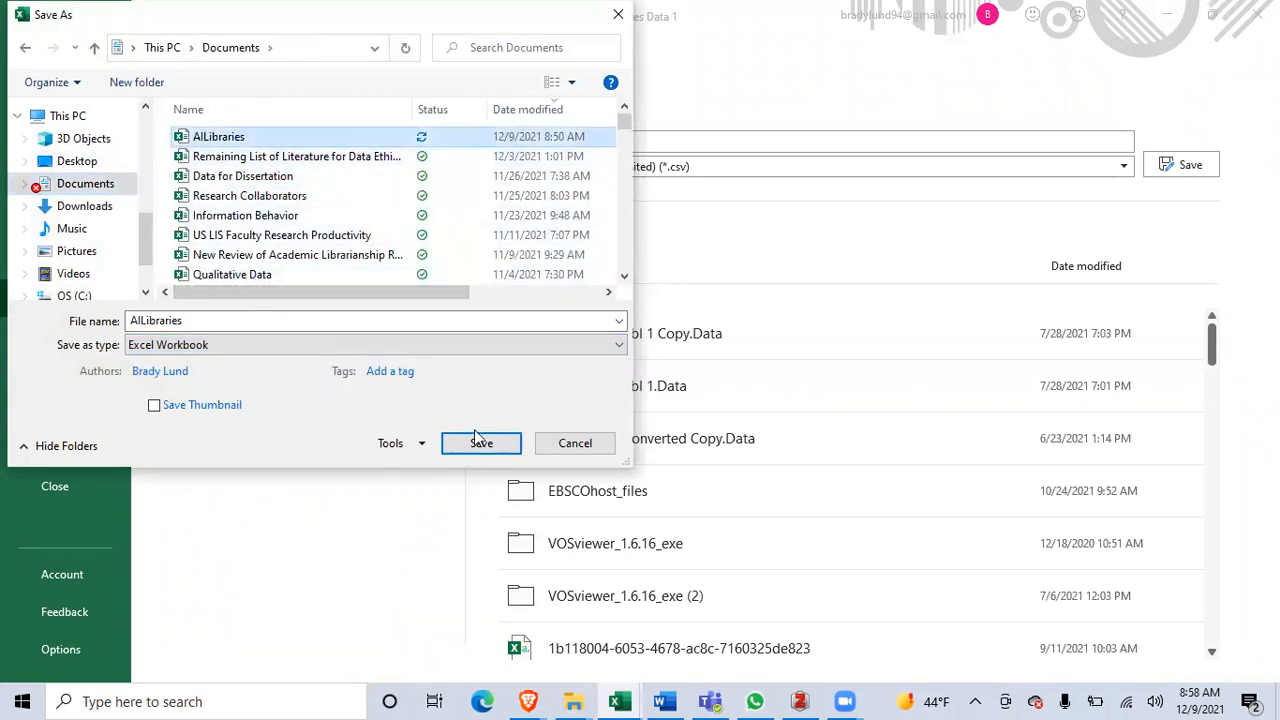
pyautogui.click(477, 437)
pyautogui.click(753, 351)
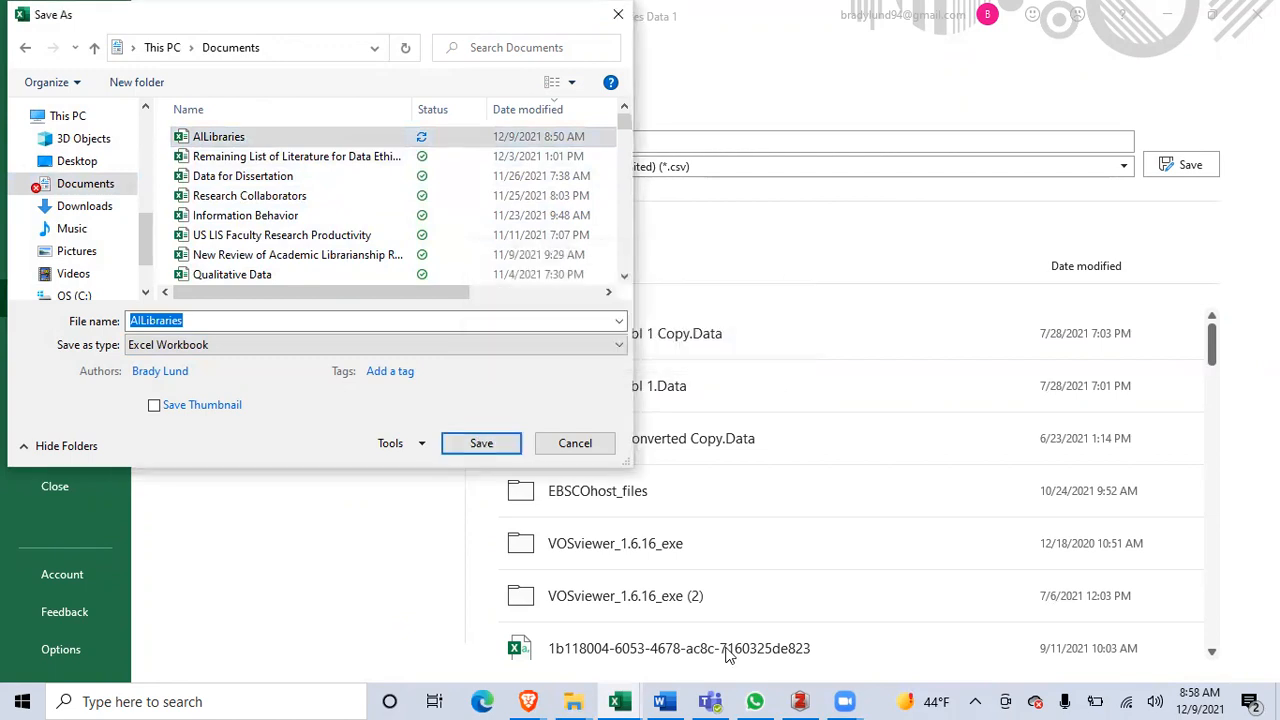
# Cancel the pending save and close the open AILibraries workbook
pyautogui.moveTo(620, 700)
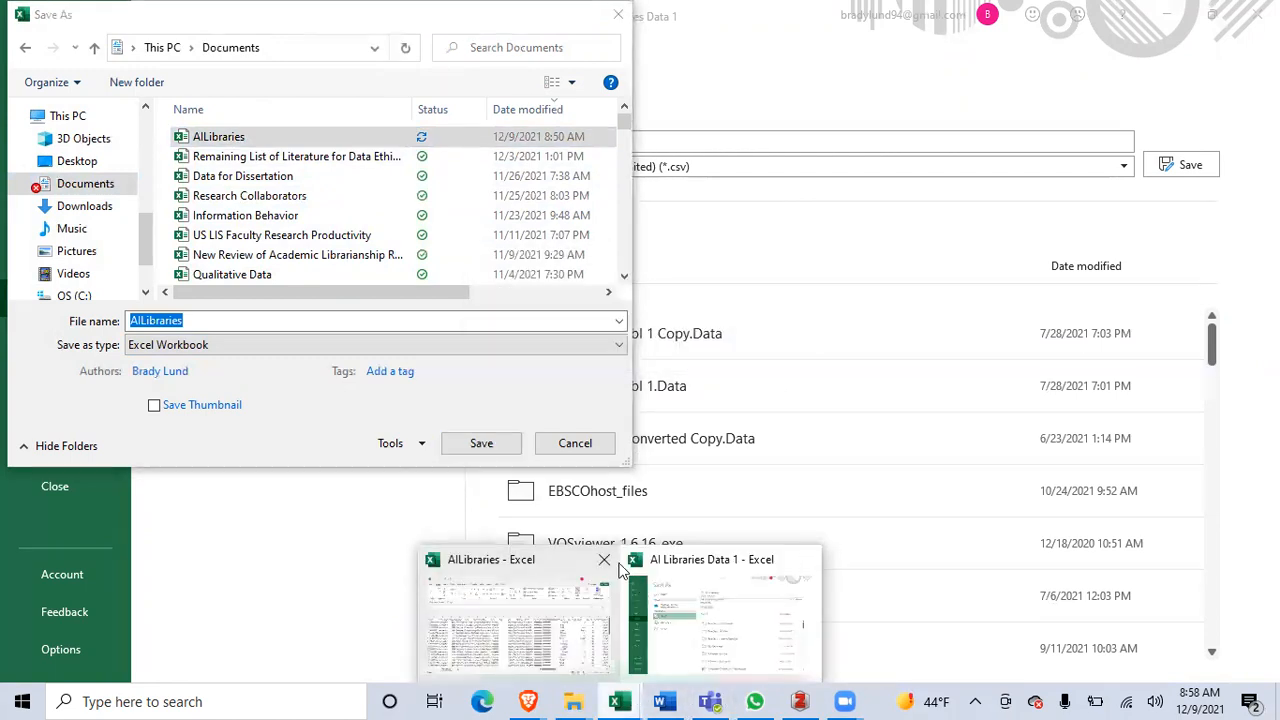
pyautogui.click(604, 559)
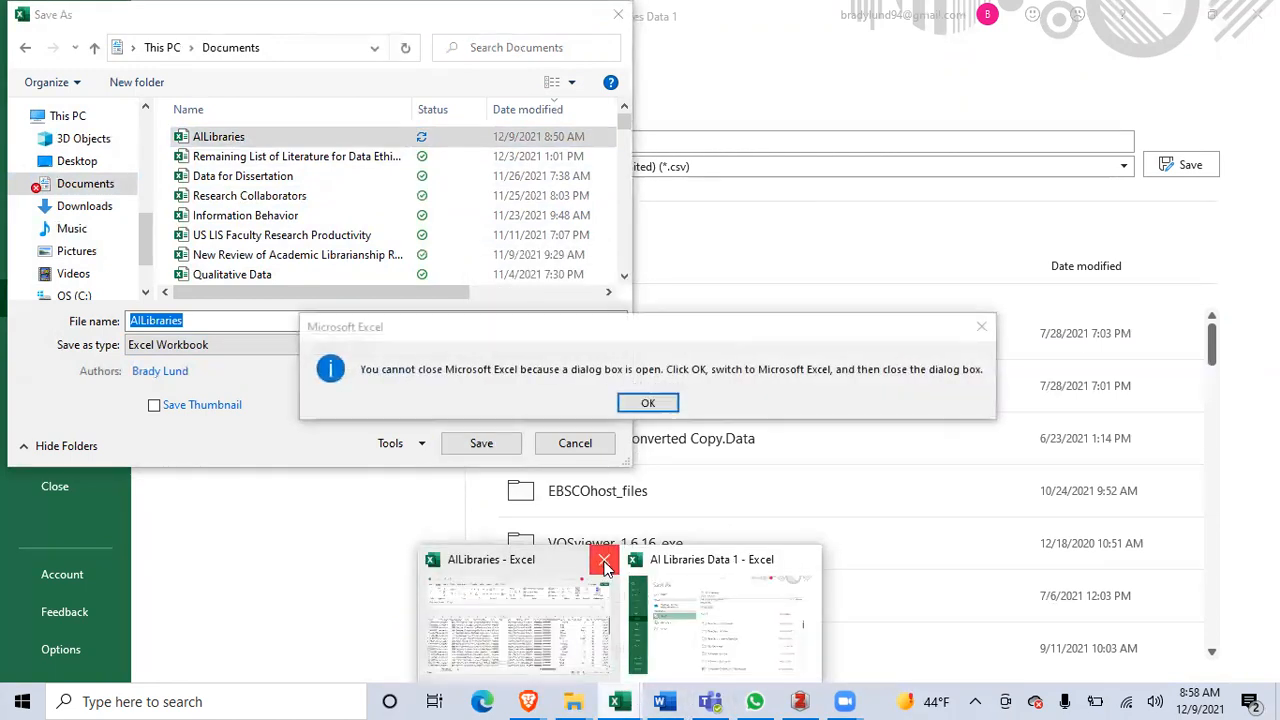
pyautogui.click(645, 402)
pyautogui.click(618, 14)
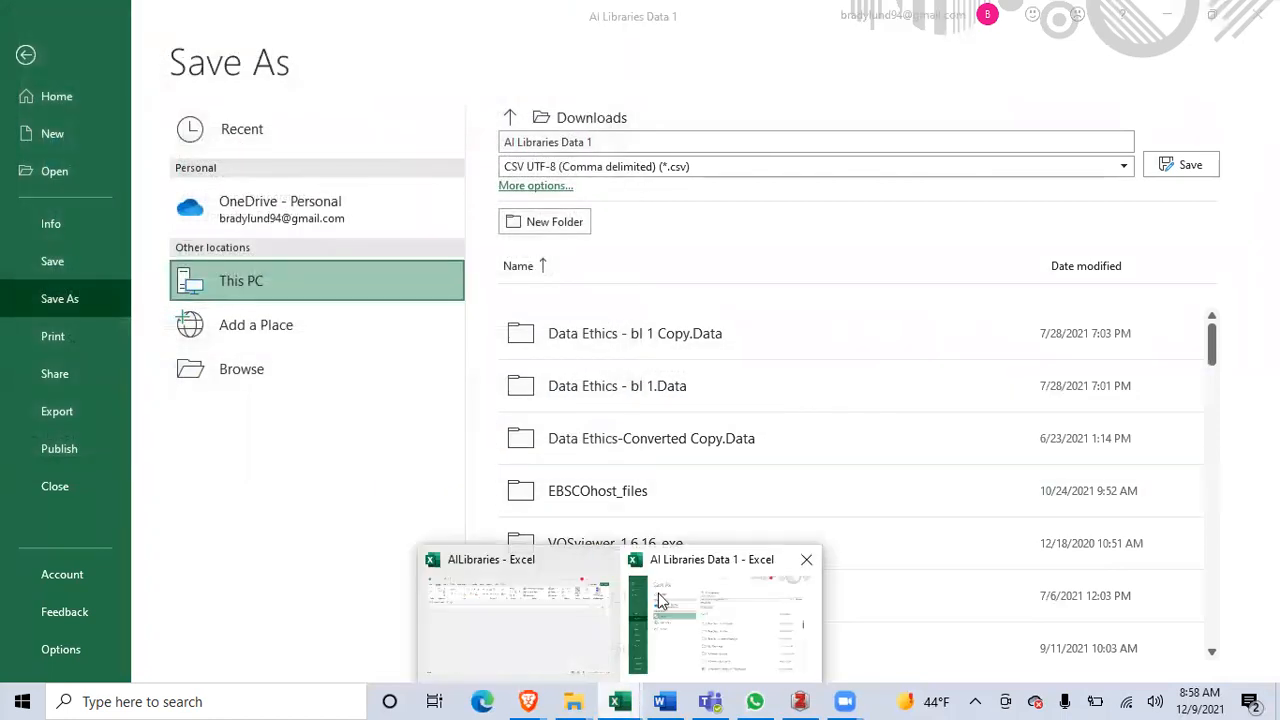
pyautogui.click(605, 559)
# Save the AI Libraries Data 1 spreadsheet as an Excel Workbook in Documents, overwriting the existing AILibraries file
pyautogui.click(401, 285)
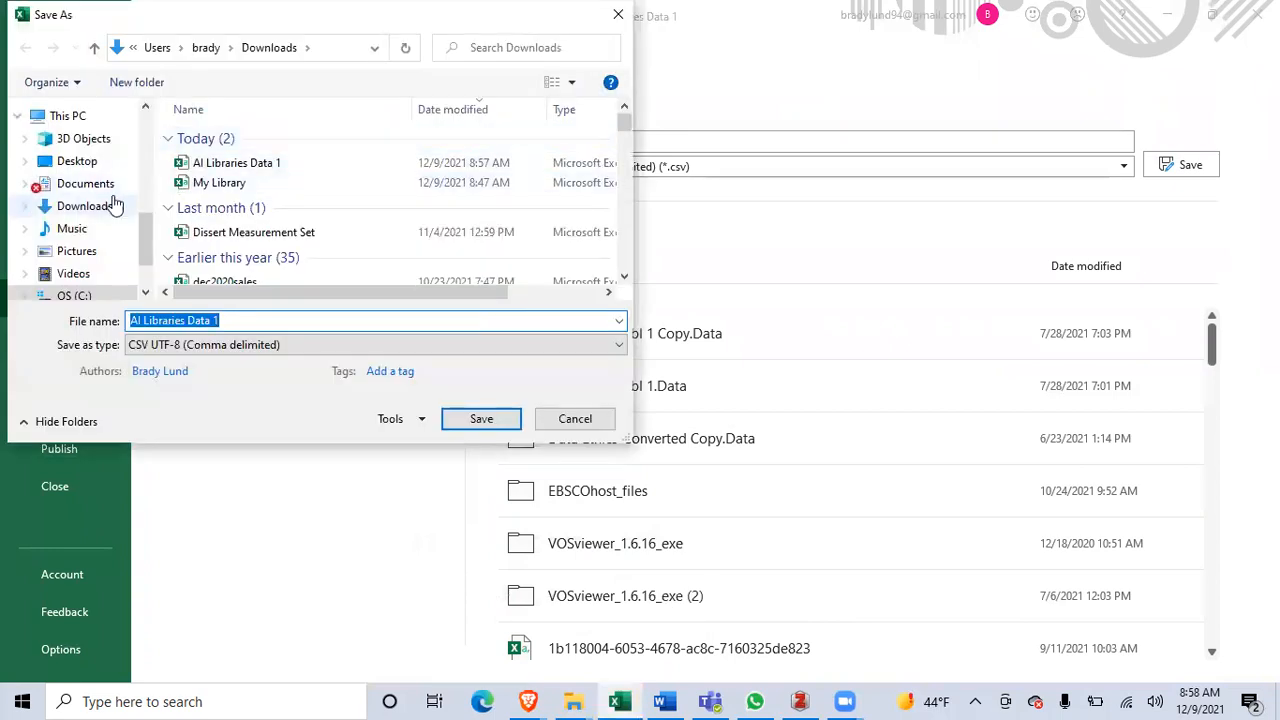
pyautogui.click(95, 184)
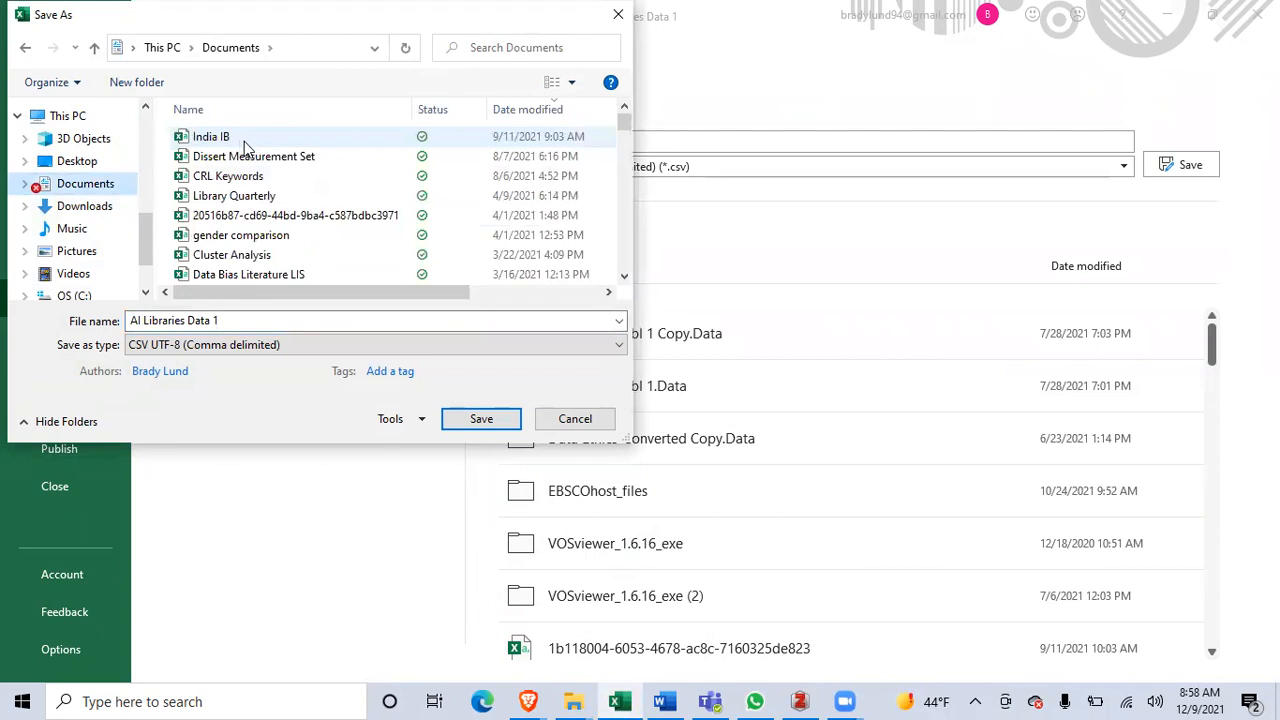
pyautogui.click(506, 109)
pyautogui.click(506, 109)
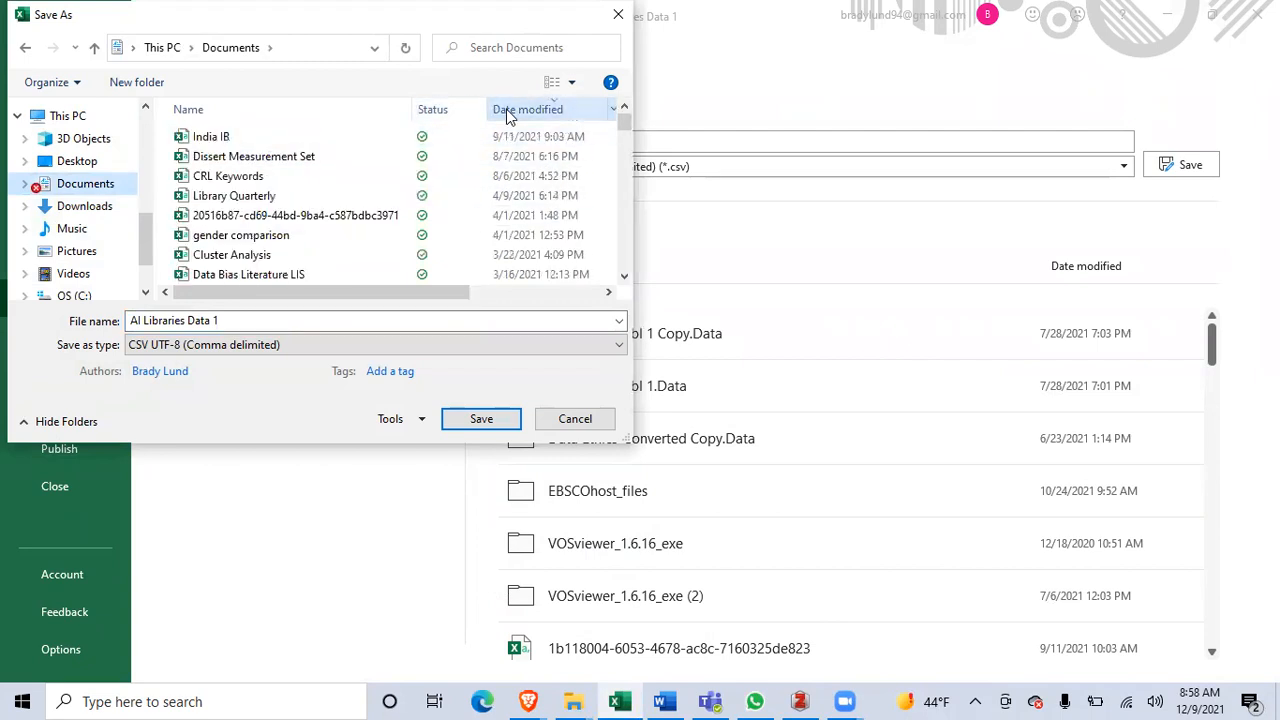
pyautogui.click(384, 134)
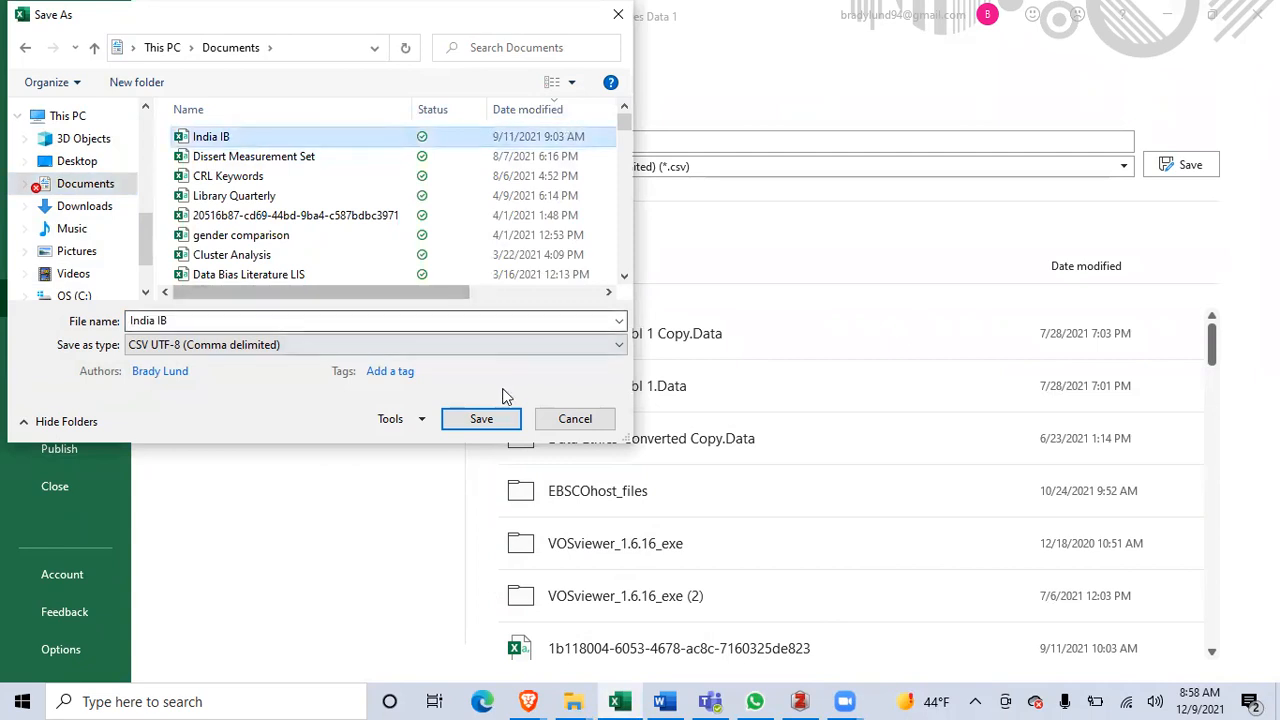
pyautogui.click(485, 346)
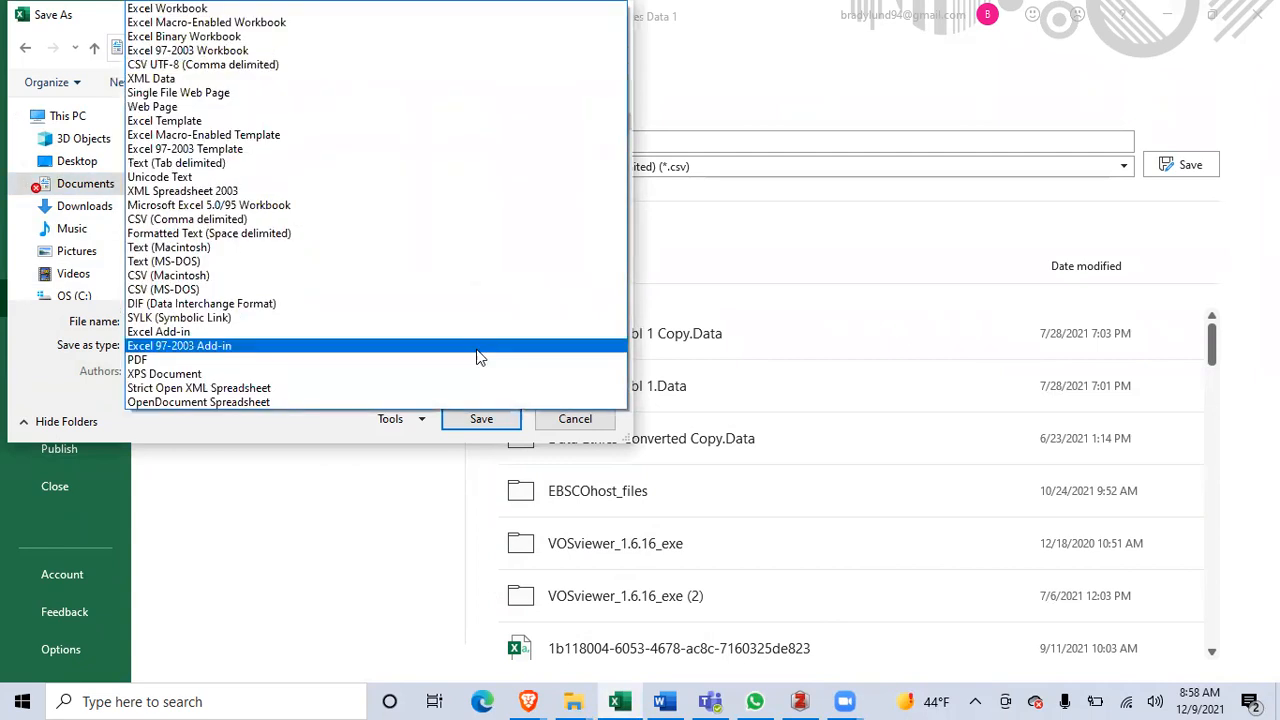
pyautogui.click(300, 12)
pyautogui.click(357, 136)
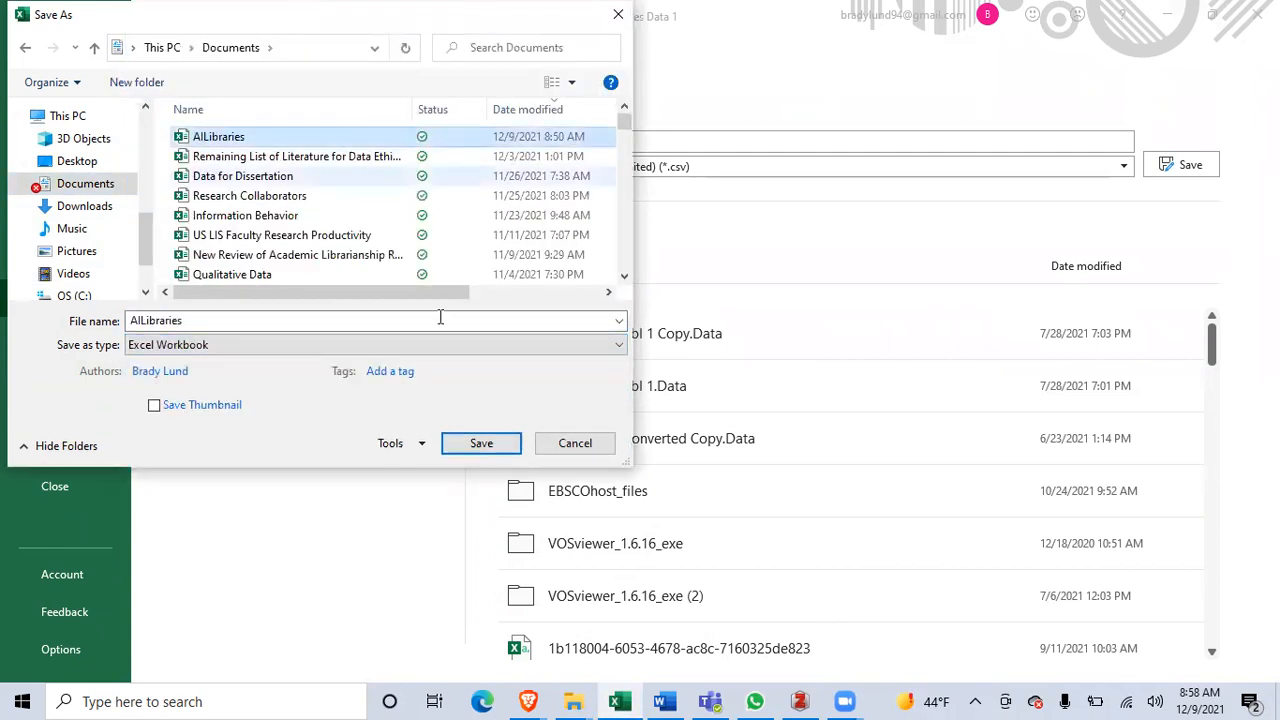
pyautogui.click(481, 443)
pyautogui.click(664, 358)
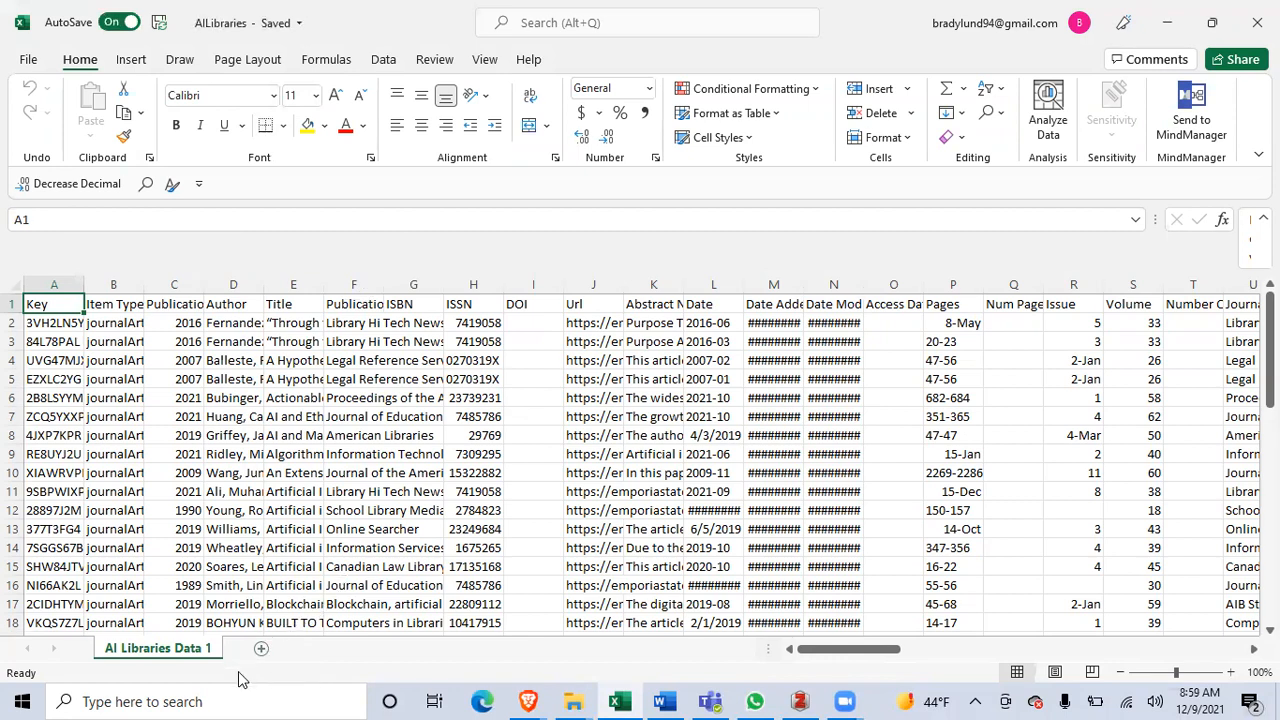
# Add four blank sheets to the AILibraries workbook and return to the AI Libraries Data 1 sheet
pyautogui.click(260, 650)
pyautogui.click(320, 649)
pyautogui.click(383, 650)
pyautogui.click(443, 649)
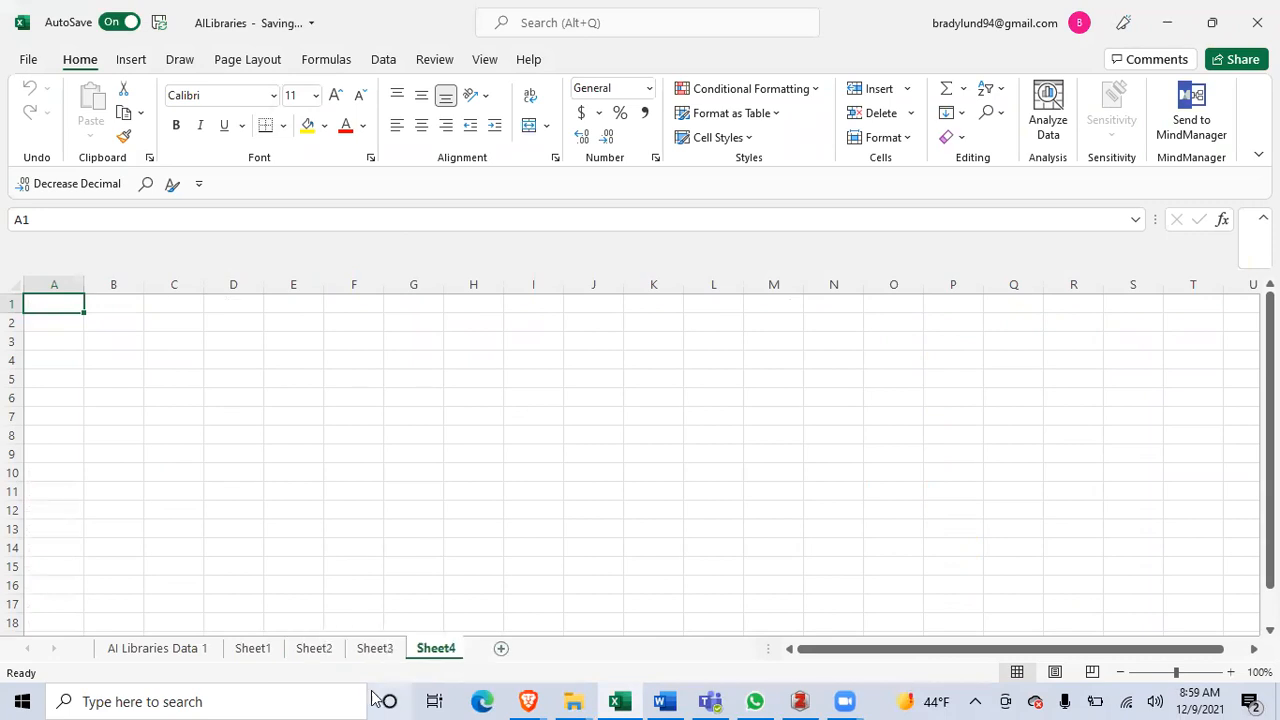
pyautogui.click(185, 650)
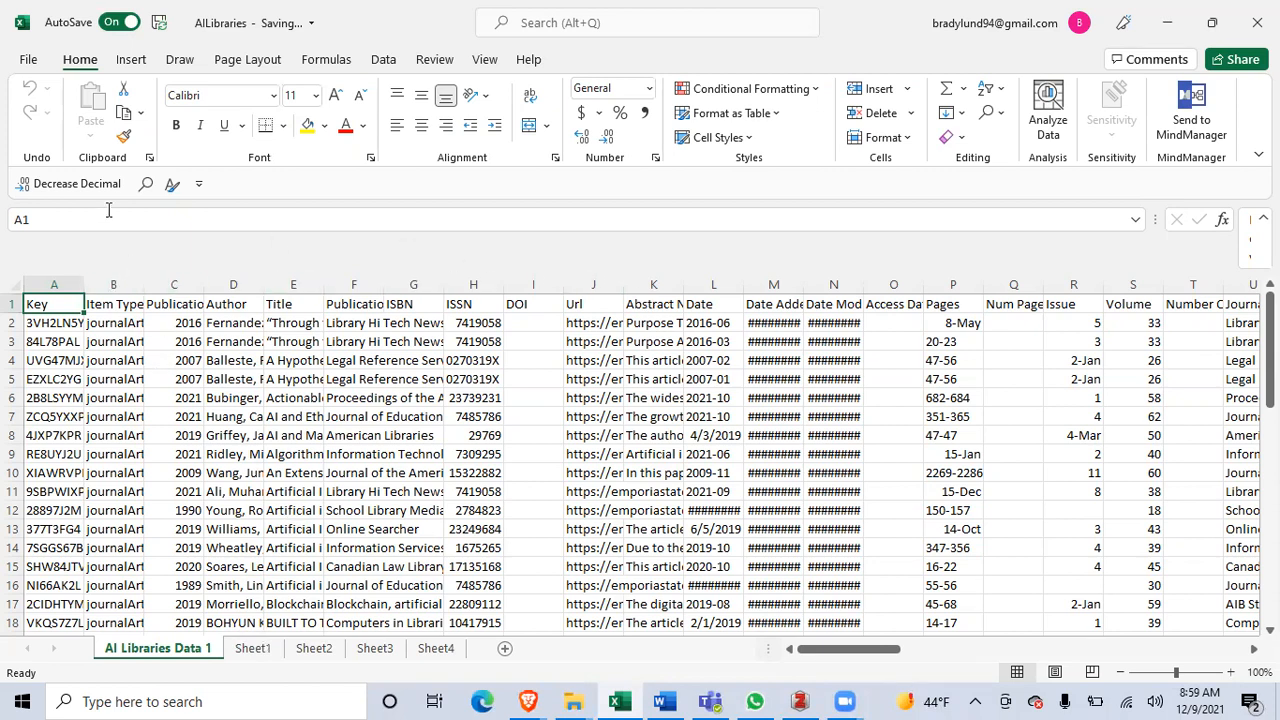
# Delete the Key and Item Type columns from the AI Libraries Data 1 sheet
pyautogui.click(104, 323)
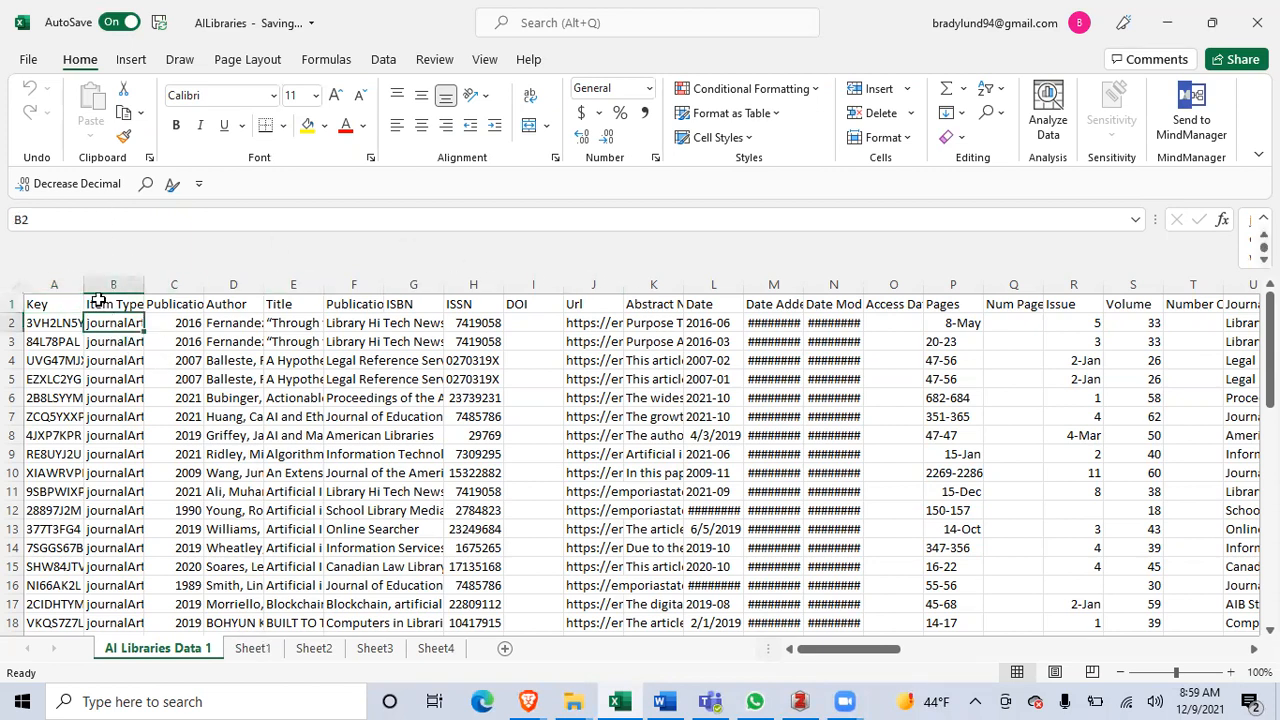
pyautogui.click(49, 323)
pyautogui.moveTo(55, 287); pyautogui.dragTo(117, 292)
pyautogui.click(881, 112)
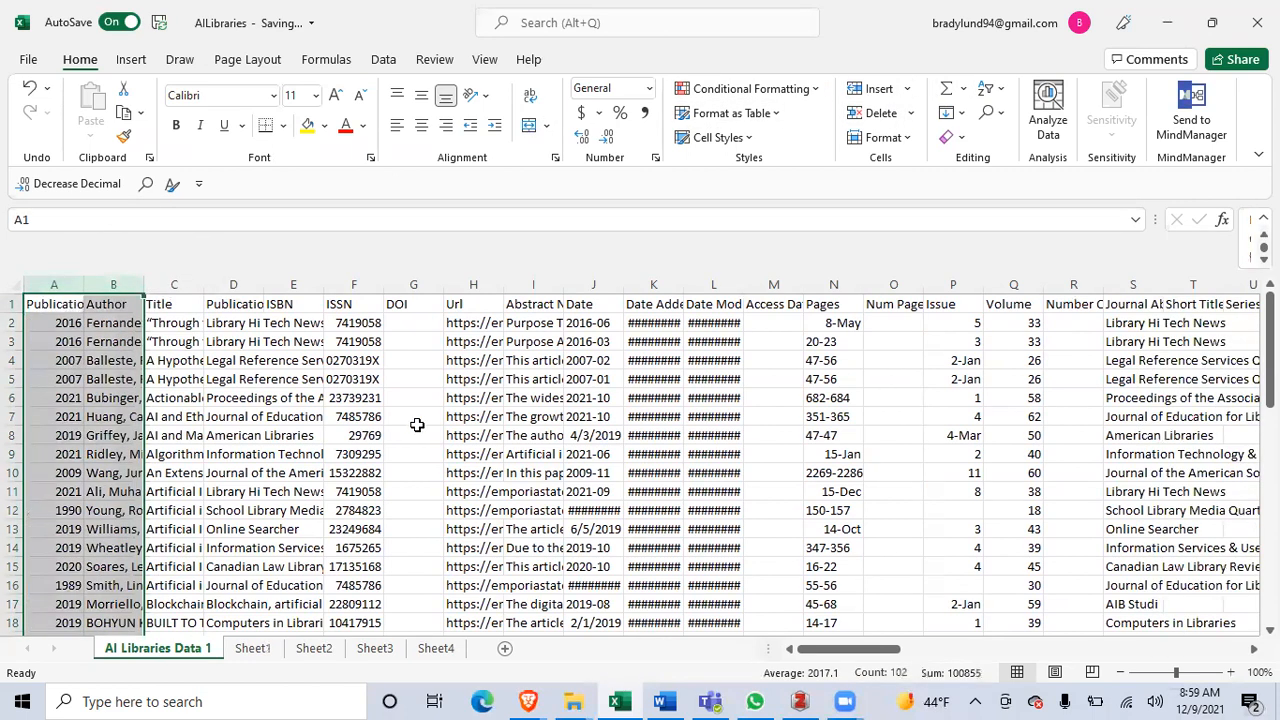
pyautogui.click(418, 430)
# Delete the DOI, Url, Abstract Note and Date columns, plus the Date Added, Date Modified and Access Date columns
pyautogui.click(406, 289)
pyautogui.moveTo(406, 289); pyautogui.dragTo(589, 294)
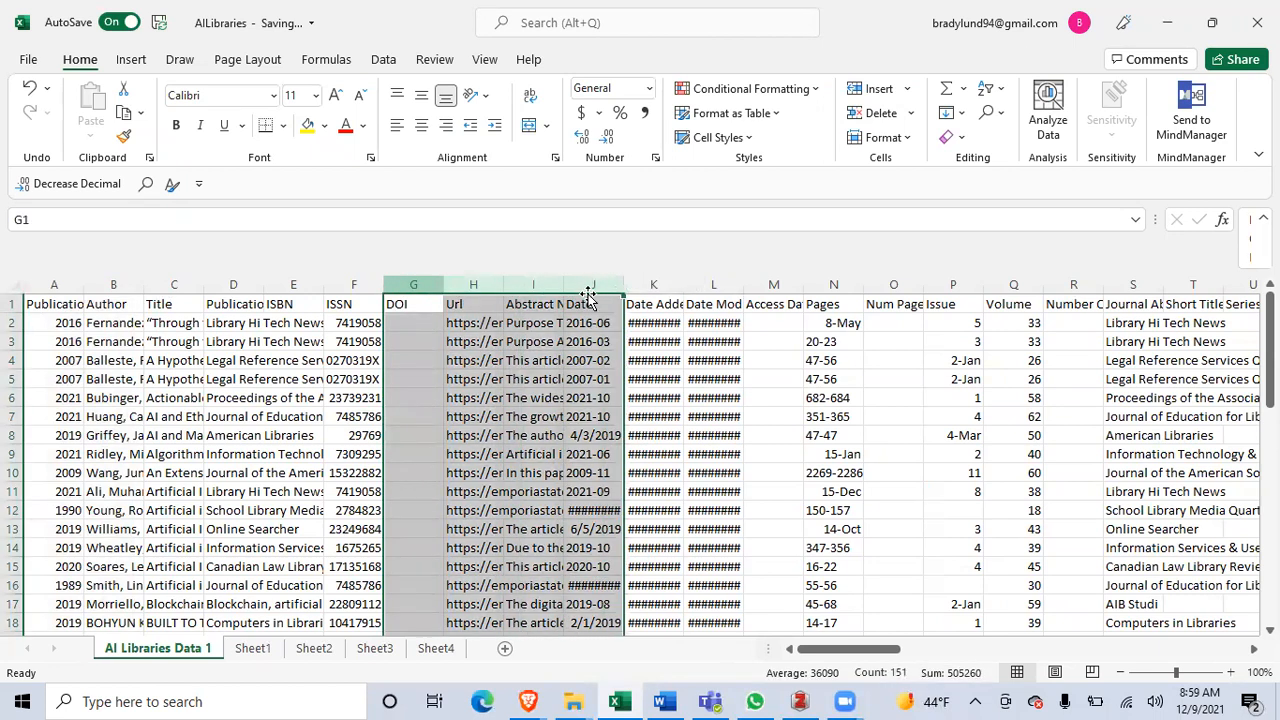
pyautogui.click(884, 113)
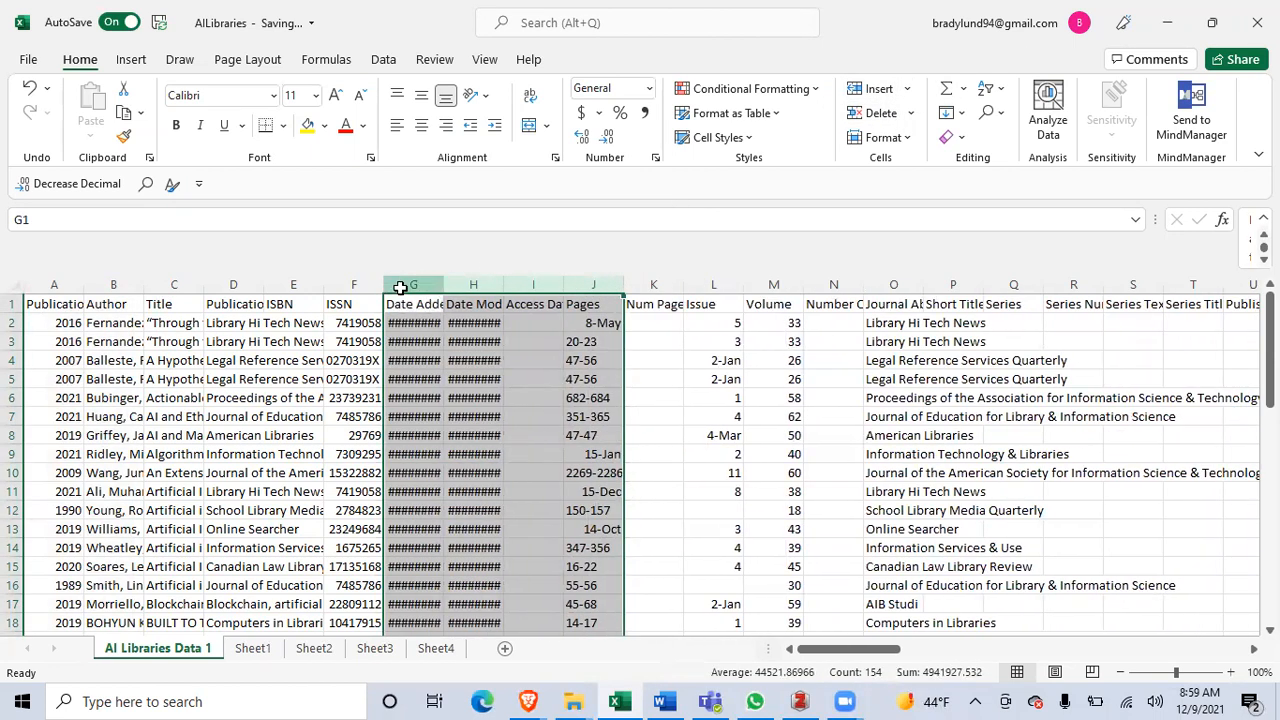
pyautogui.moveTo(400, 289); pyautogui.dragTo(535, 289)
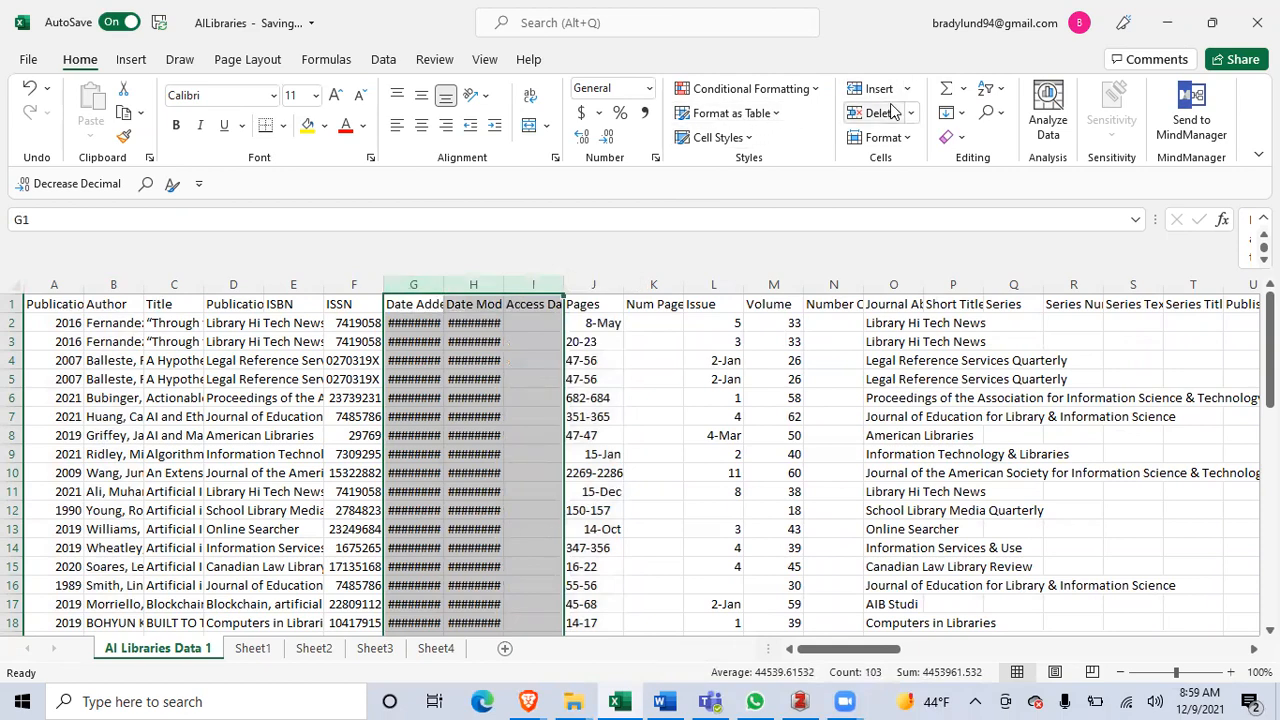
pyautogui.click(892, 112)
pyautogui.click(766, 416)
# Delete all columns between Short Title and Manual Tags, and all columns from Automatic Tags onward
pyautogui.moveTo(832, 288); pyautogui.dragTo(713, 289)
pyautogui.click(867, 114)
pyautogui.click(595, 382)
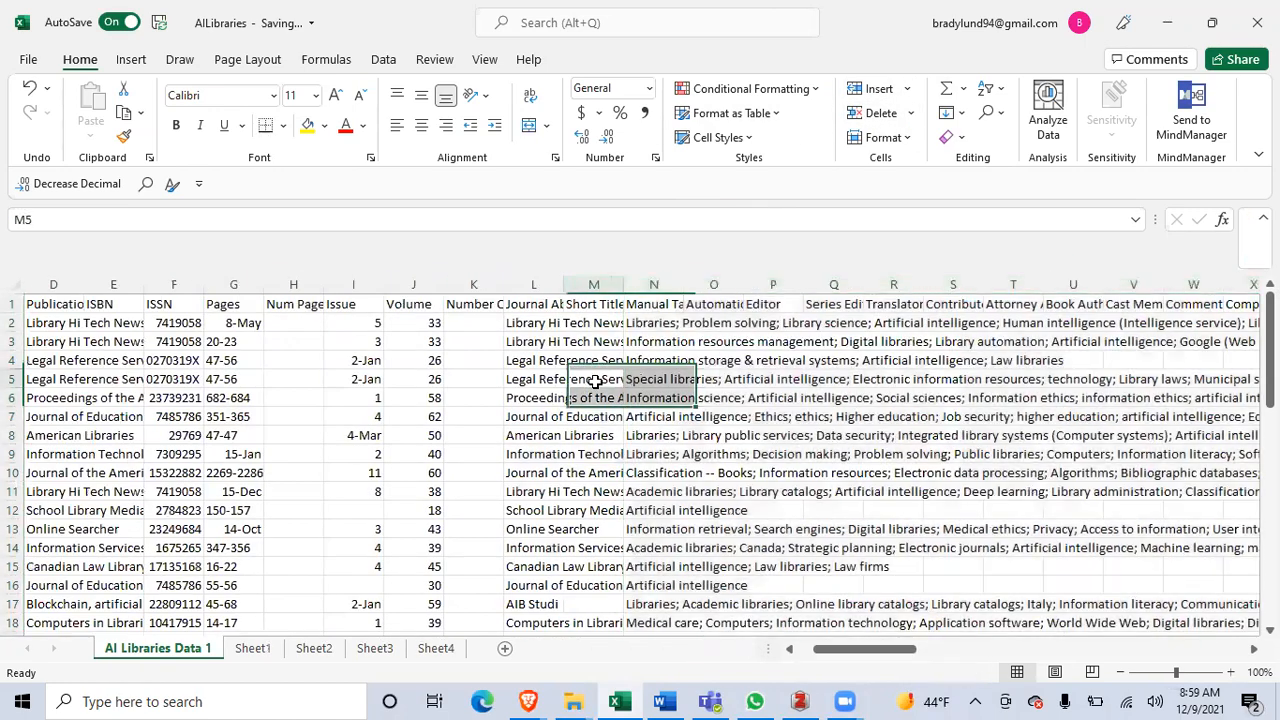
pyautogui.moveTo(709, 286); pyautogui.dragTo(1128, 322)
pyautogui.click(880, 112)
pyautogui.click(600, 360)
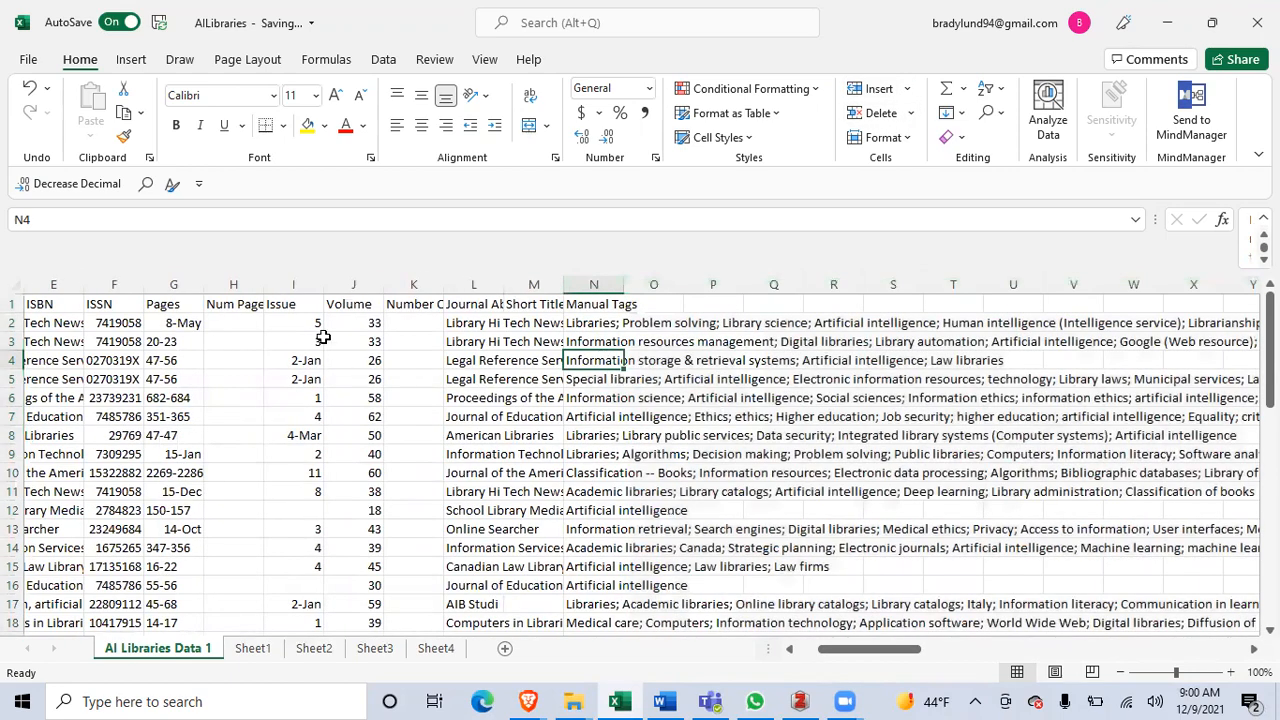
# Review the remaining columns, including the publication year, Author, Title, publication title, journal abbreviation, Manual Tags and Issue
pyautogui.click(490, 305)
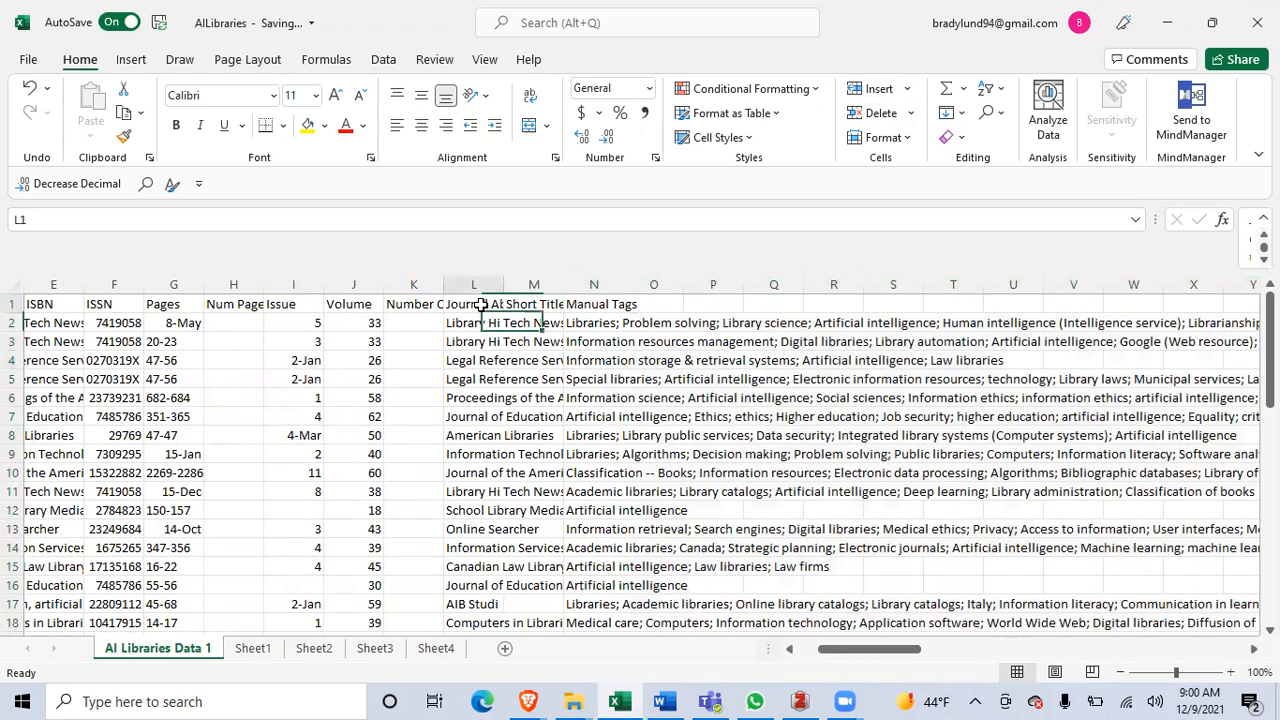
pyautogui.click(595, 318)
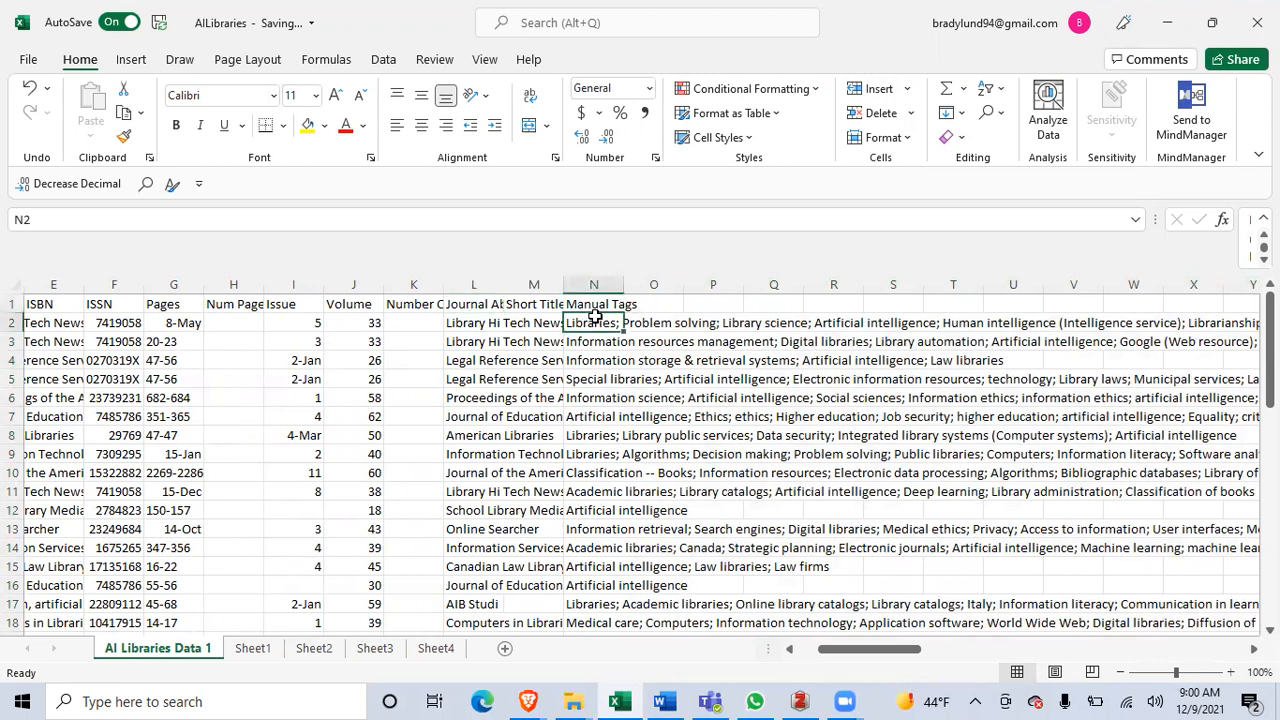
pyautogui.click(598, 304)
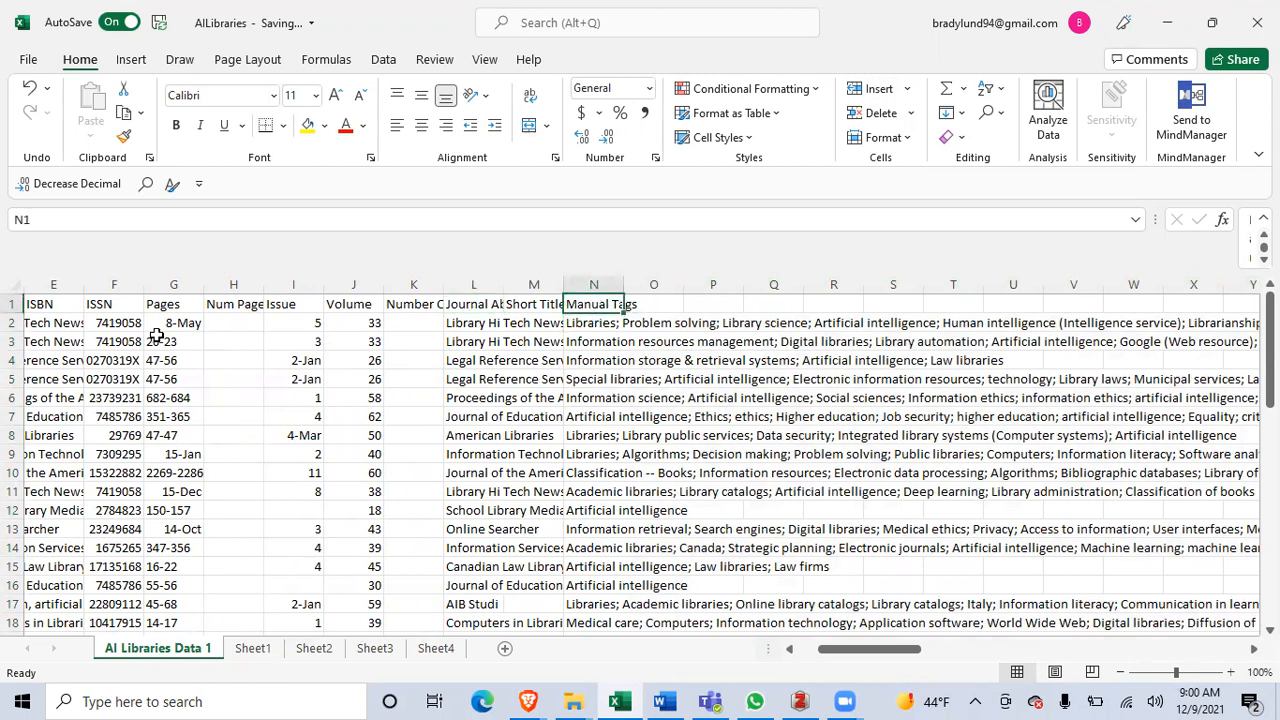
pyautogui.moveTo(858, 648); pyautogui.dragTo(838, 649)
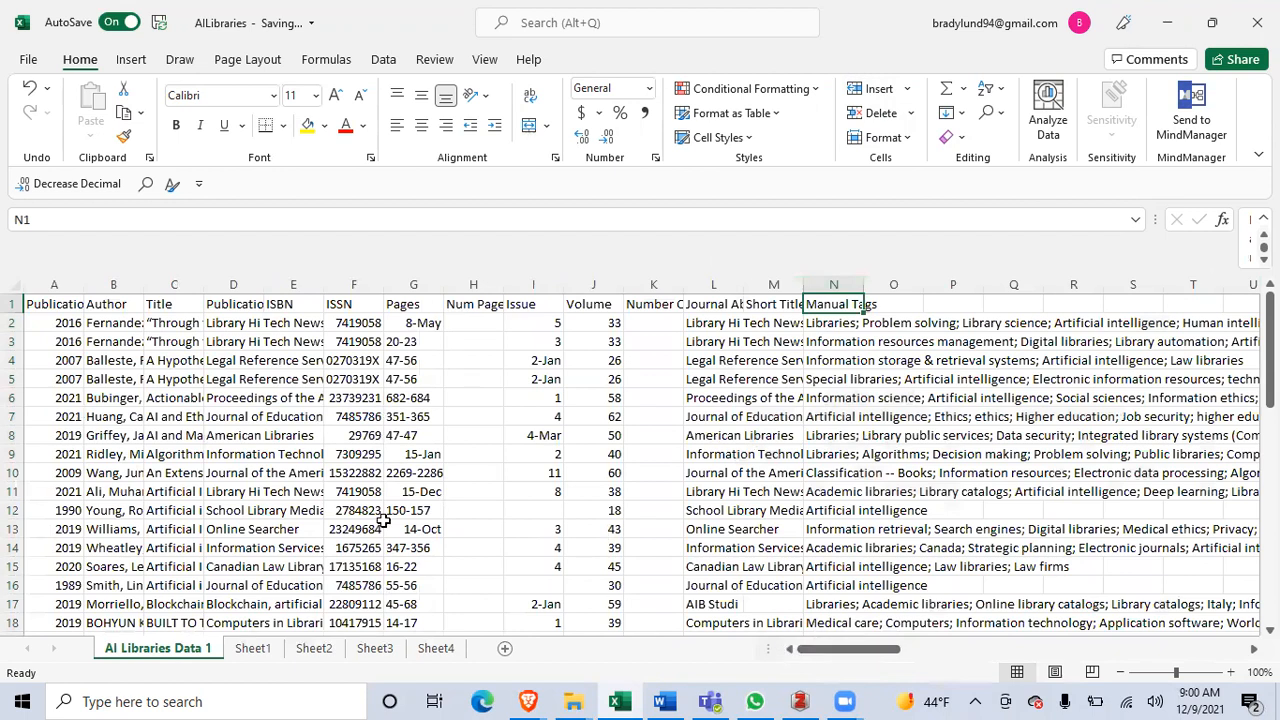
pyautogui.click(162, 322)
pyautogui.click(118, 322)
pyautogui.click(232, 323)
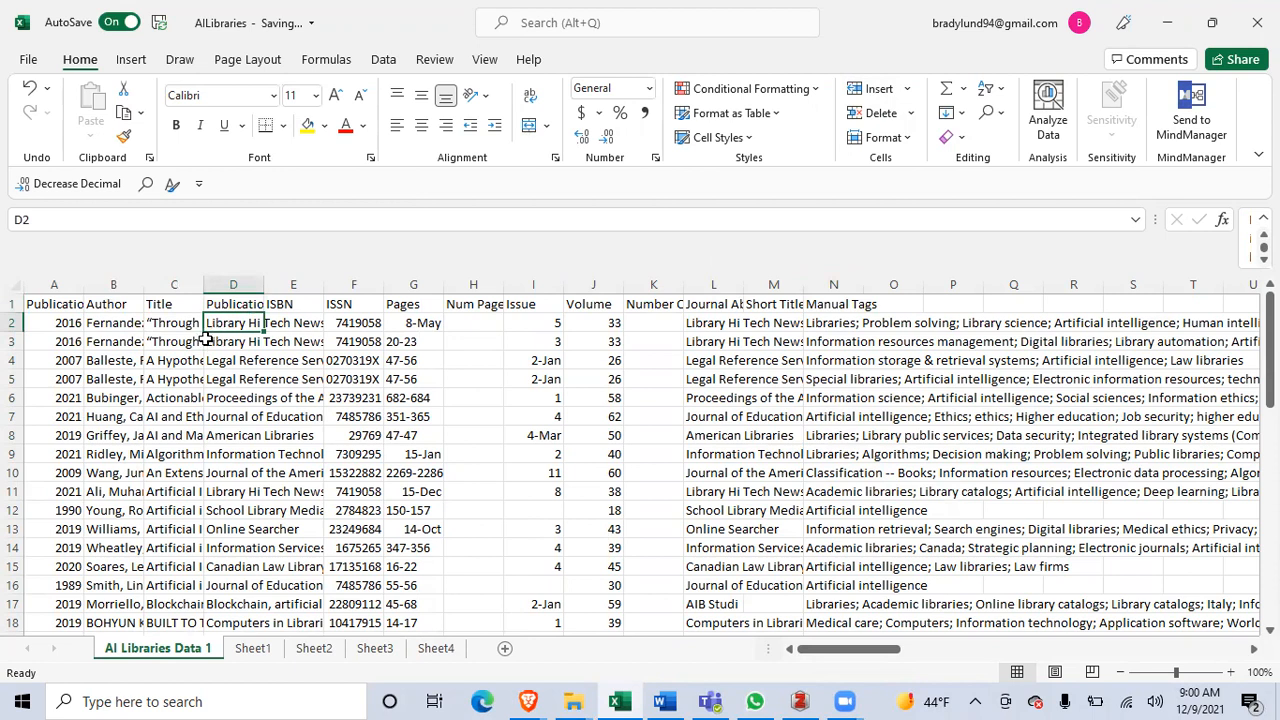
pyautogui.click(56, 285)
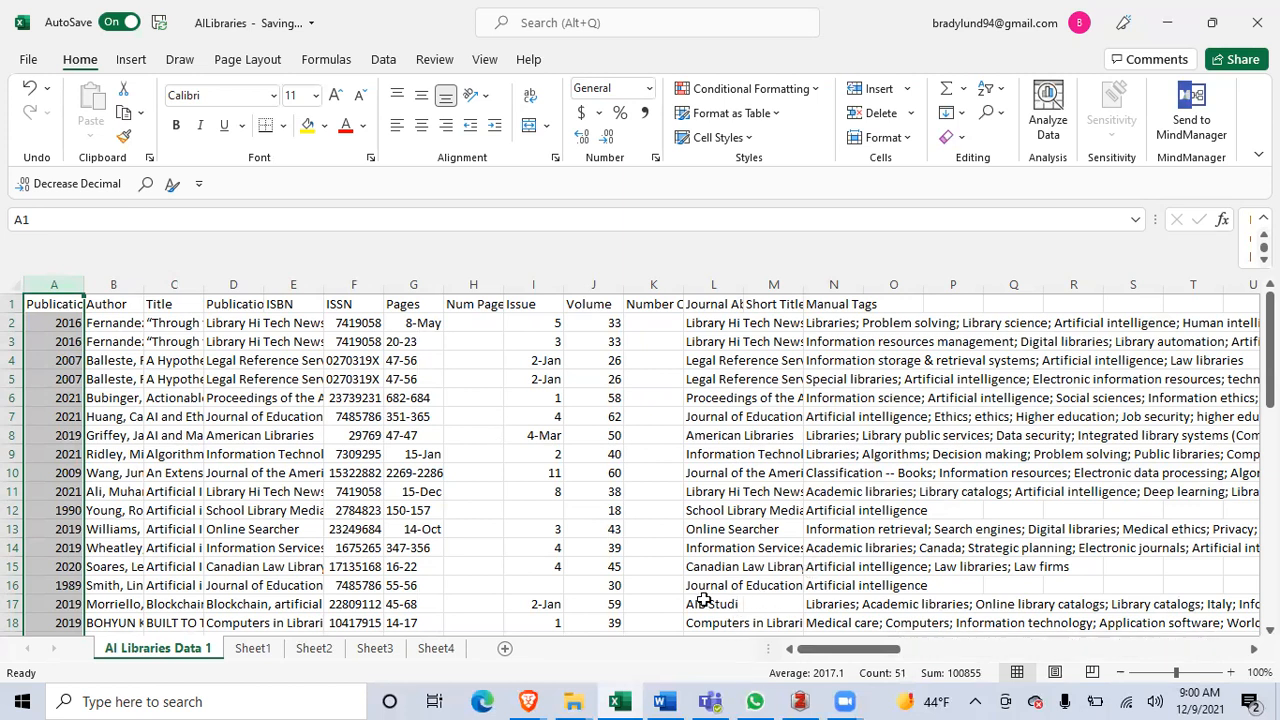
pyautogui.click(121, 284)
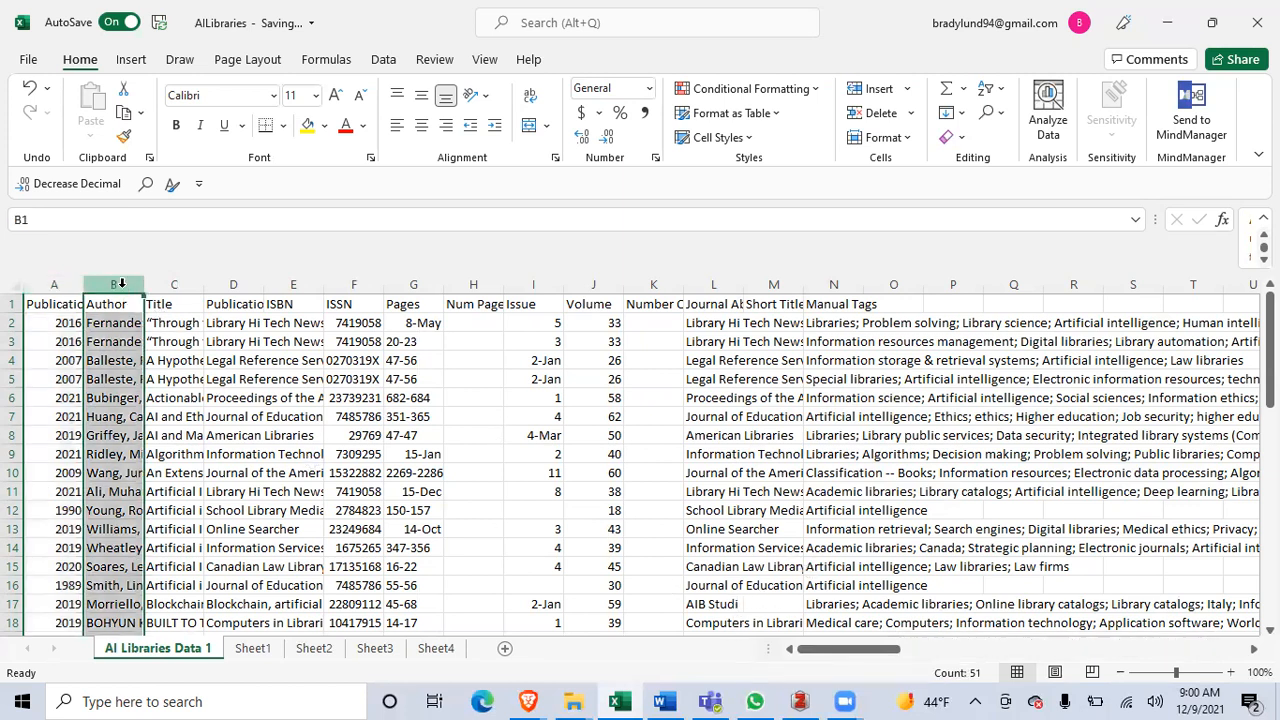
pyautogui.click(179, 284)
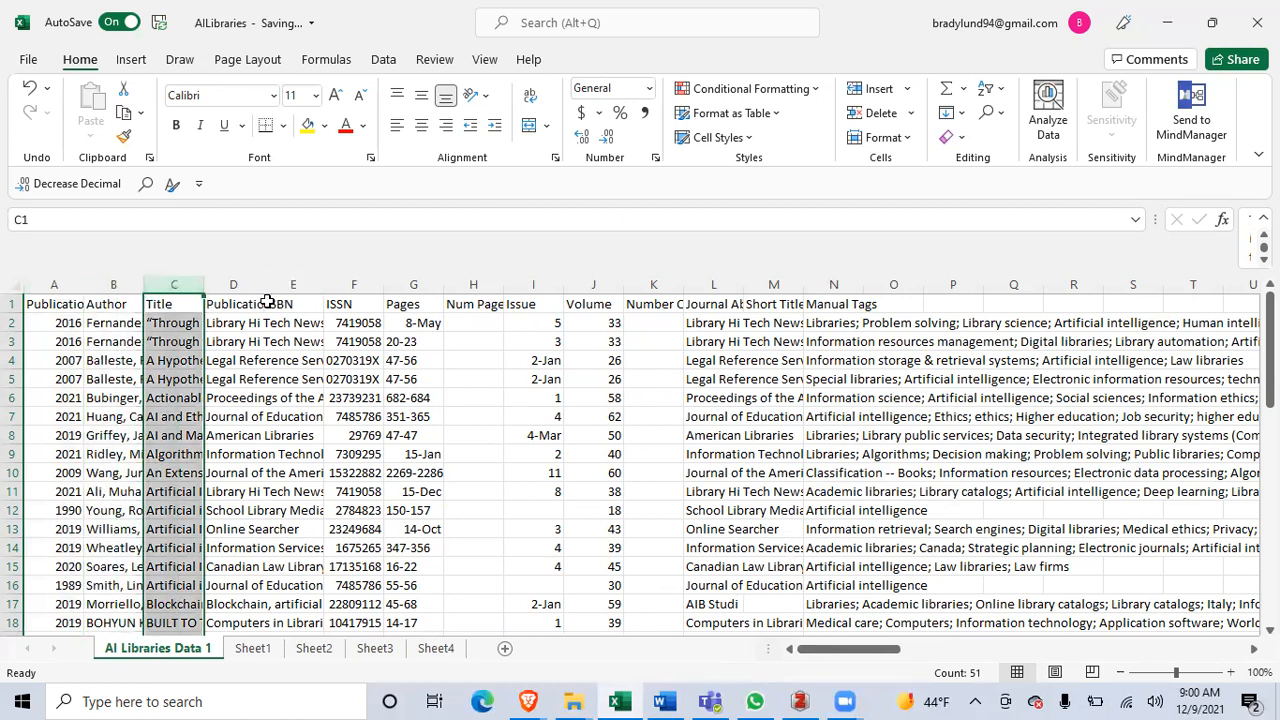
pyautogui.click(236, 277)
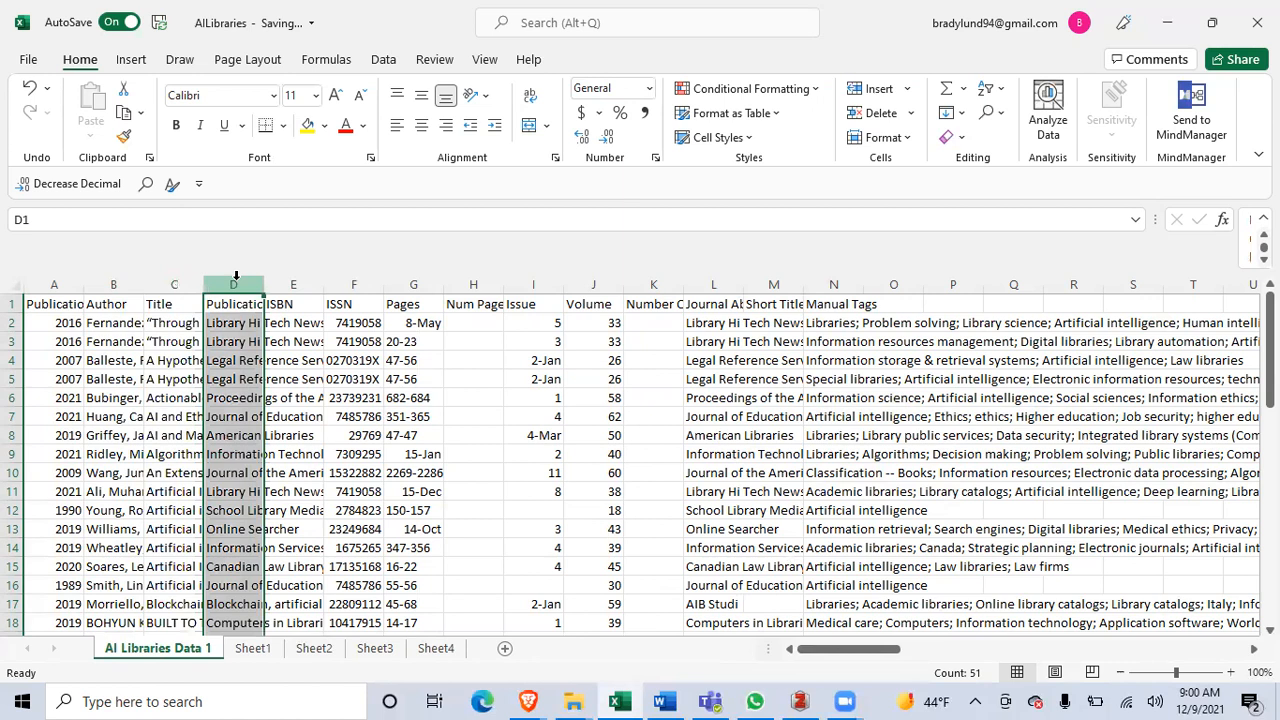
pyautogui.click(697, 285)
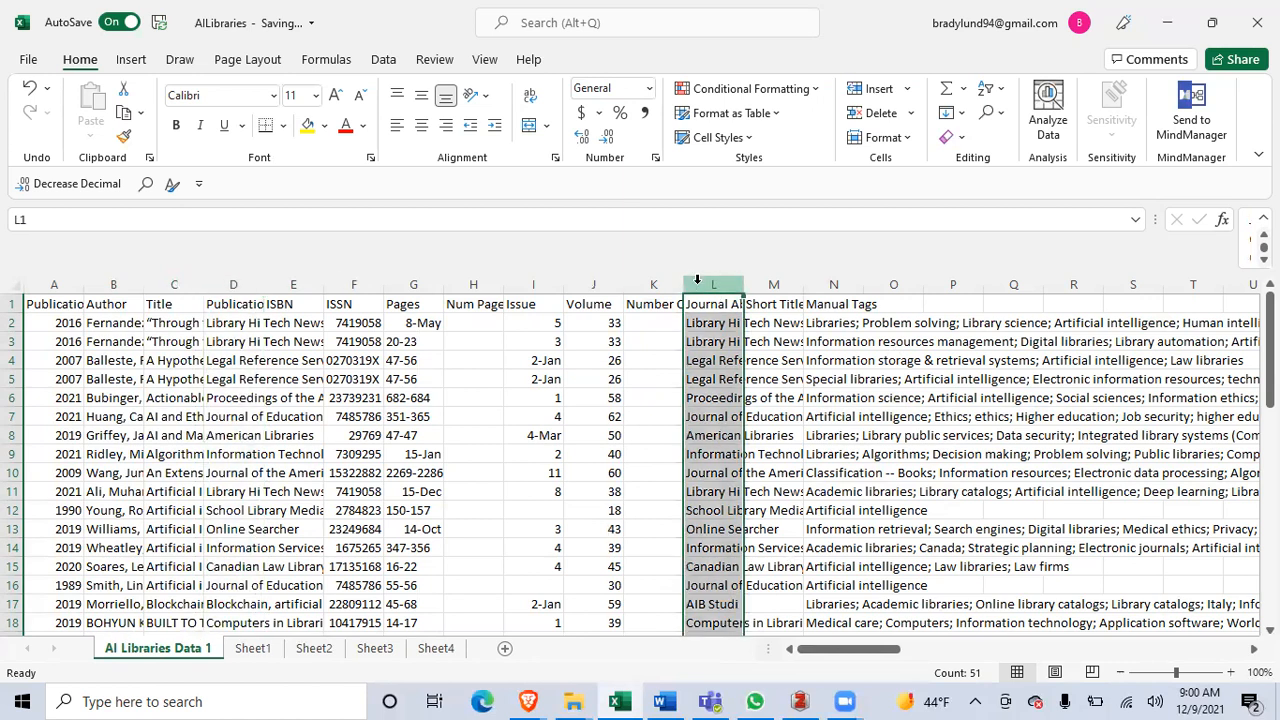
pyautogui.click(836, 286)
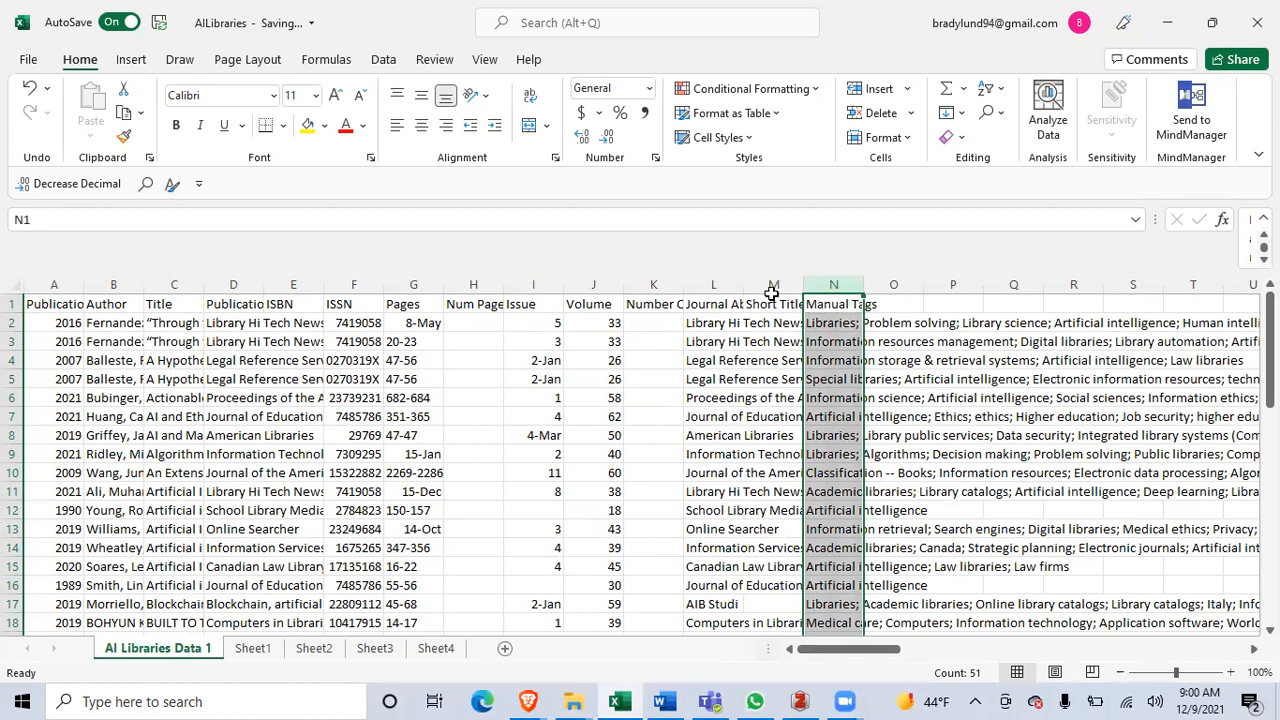
pyautogui.click(543, 285)
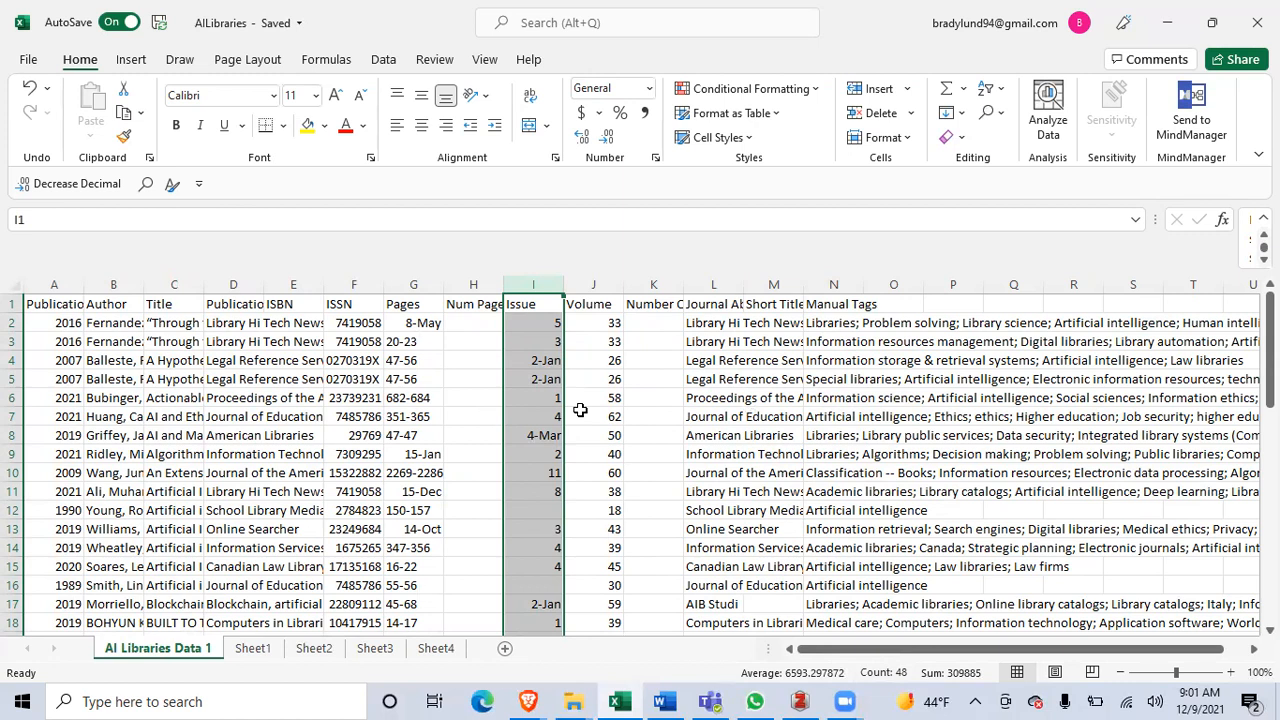
pyautogui.click(121, 278)
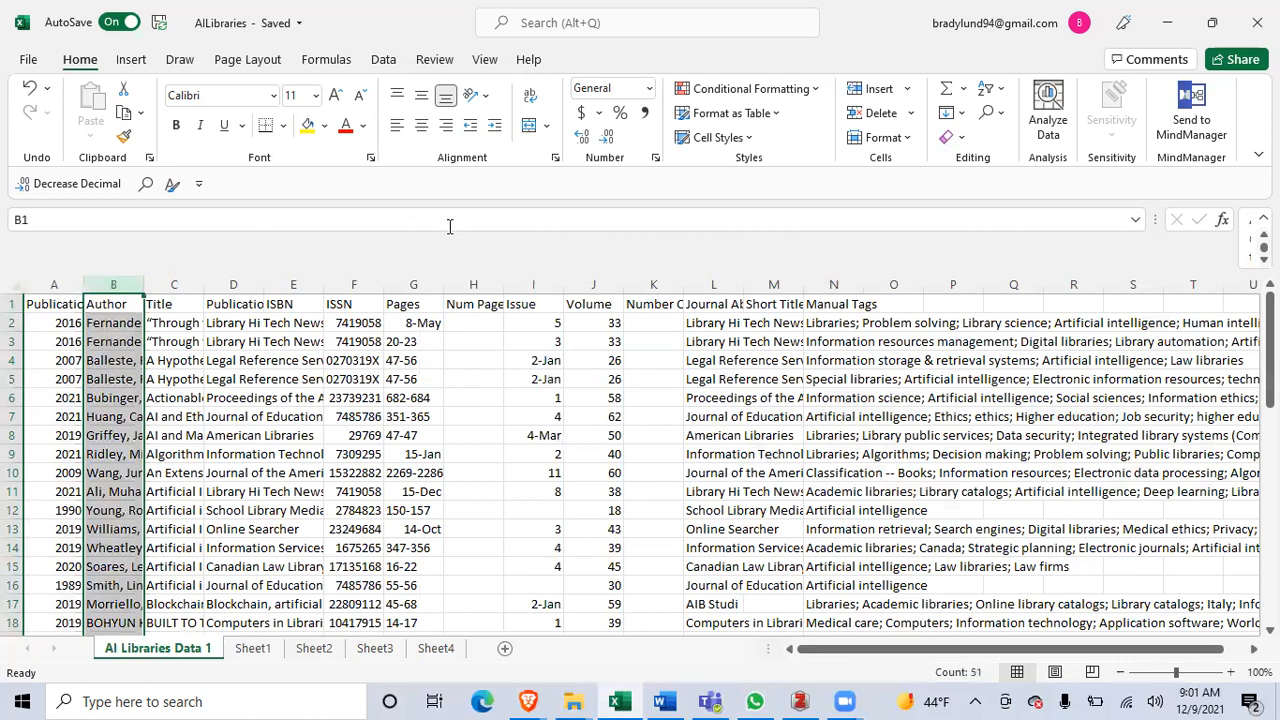
# Remove duplicate values from the Title column, continuing with the current selection only
pyautogui.click(165, 285)
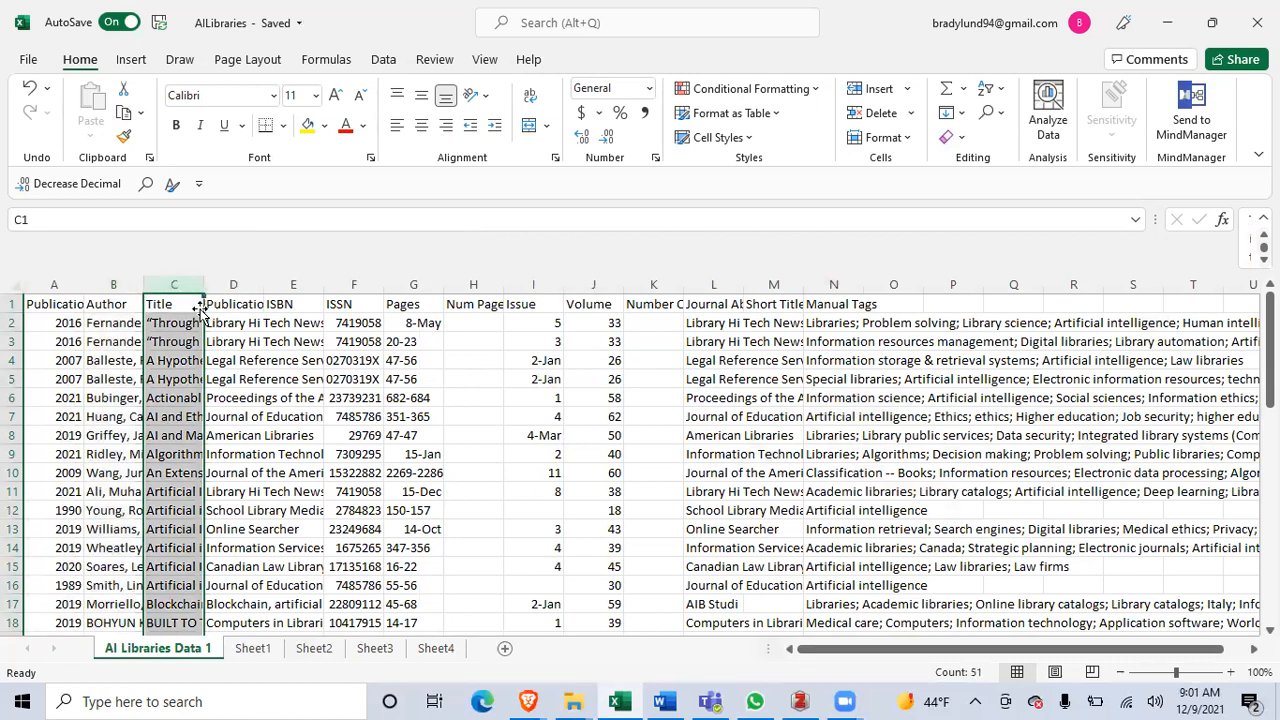
pyautogui.click(383, 62)
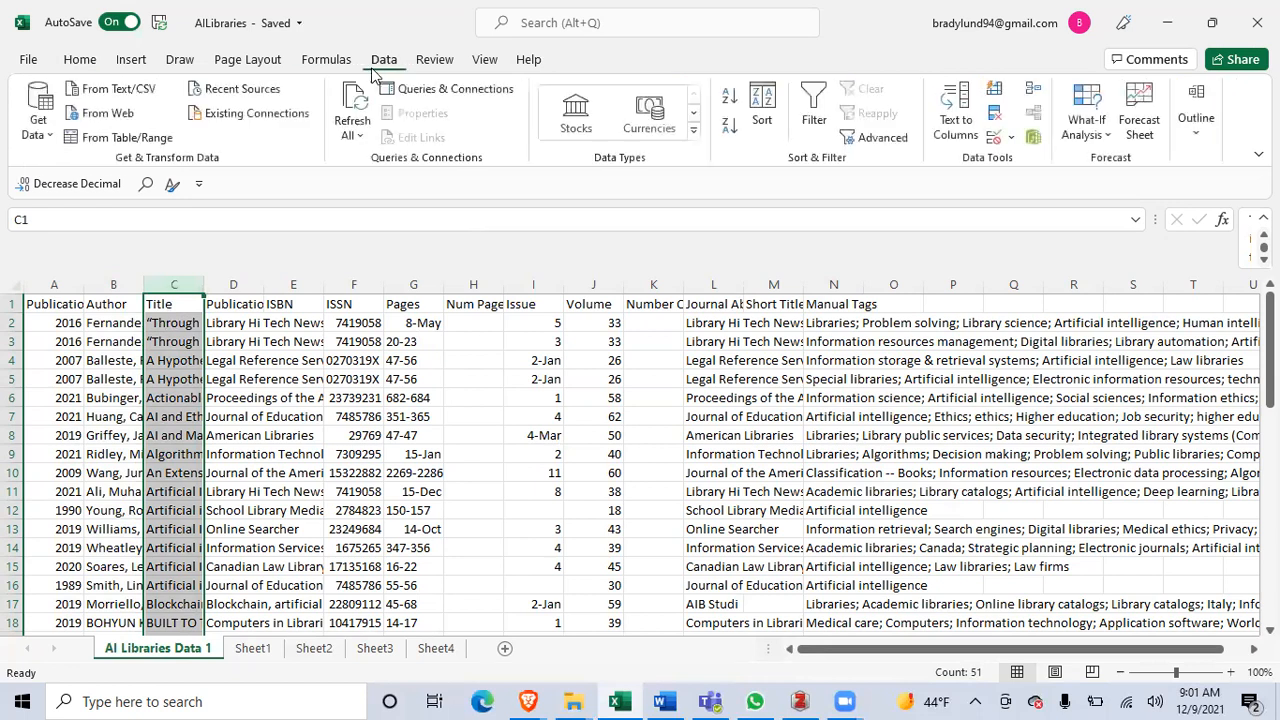
pyautogui.click(1003, 118)
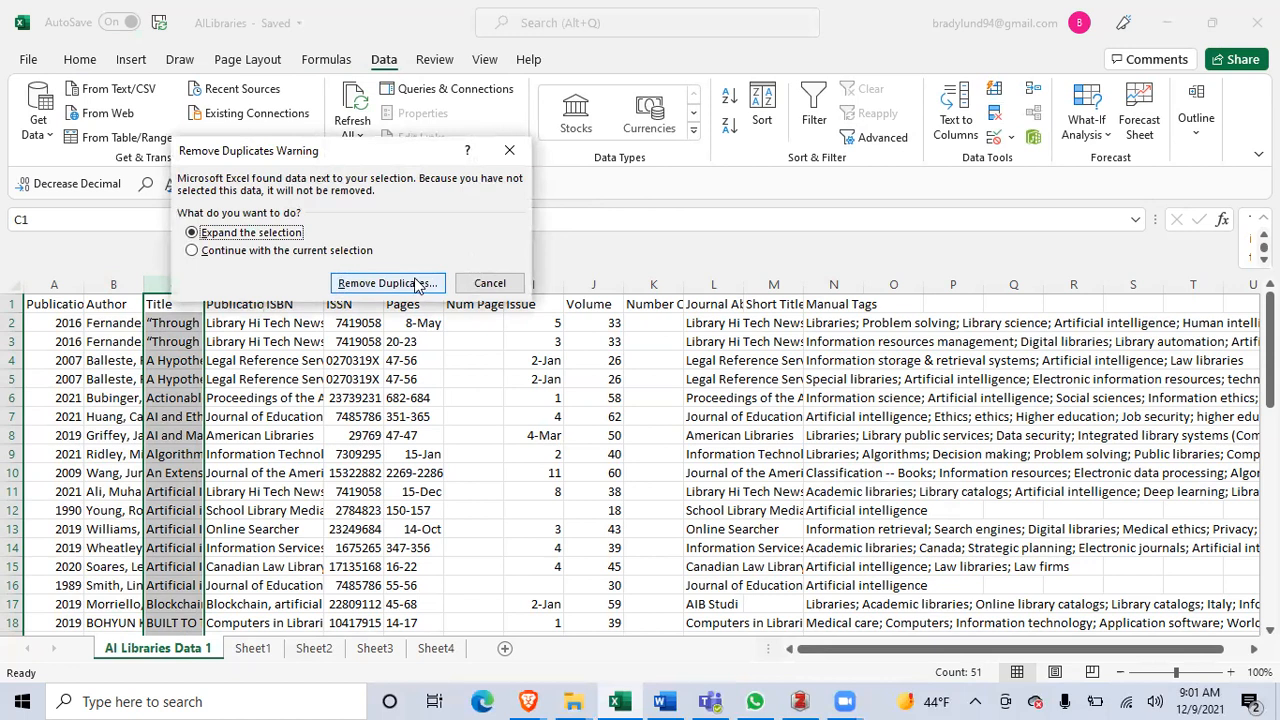
pyautogui.click(345, 251)
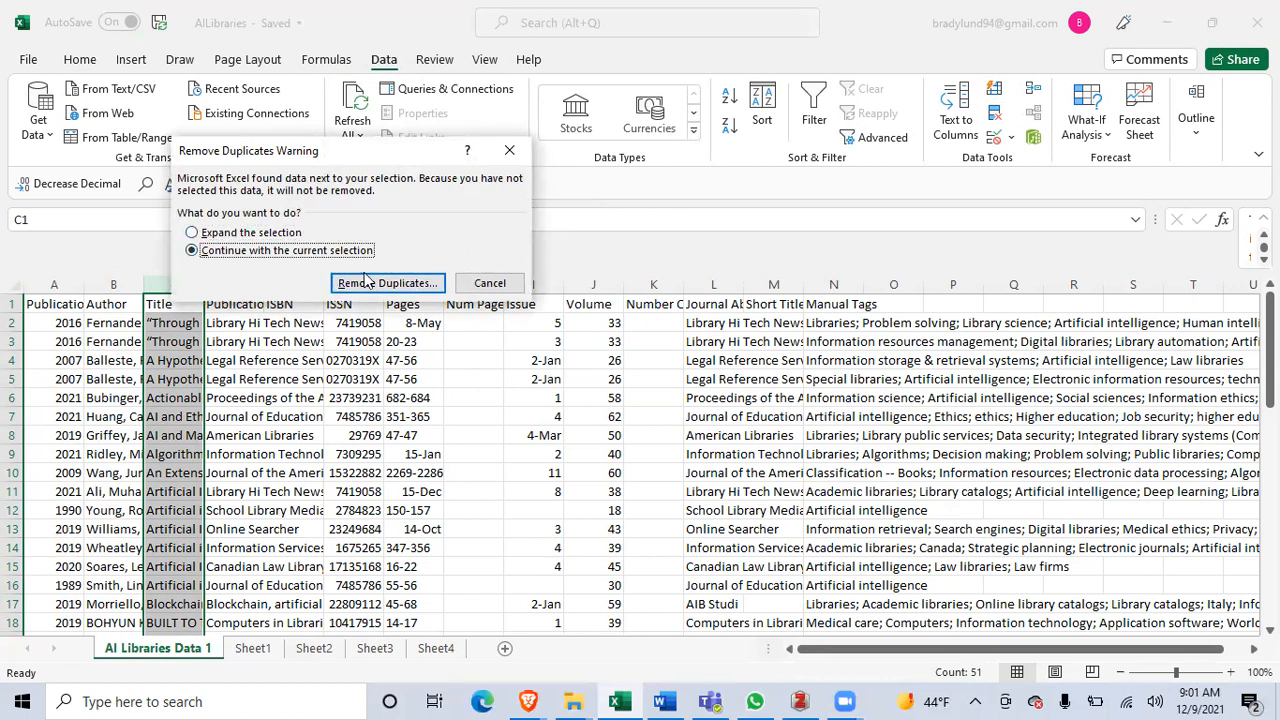
pyautogui.click(400, 283)
pyautogui.click(432, 343)
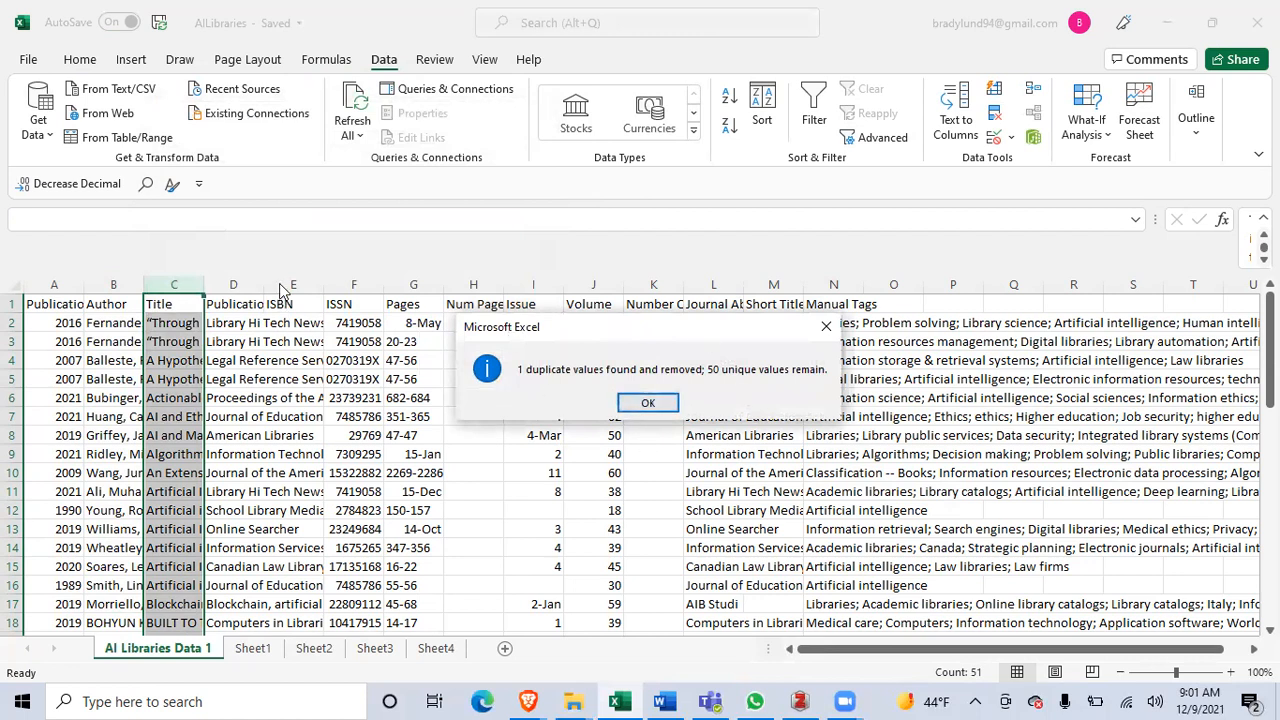
pyautogui.click(653, 403)
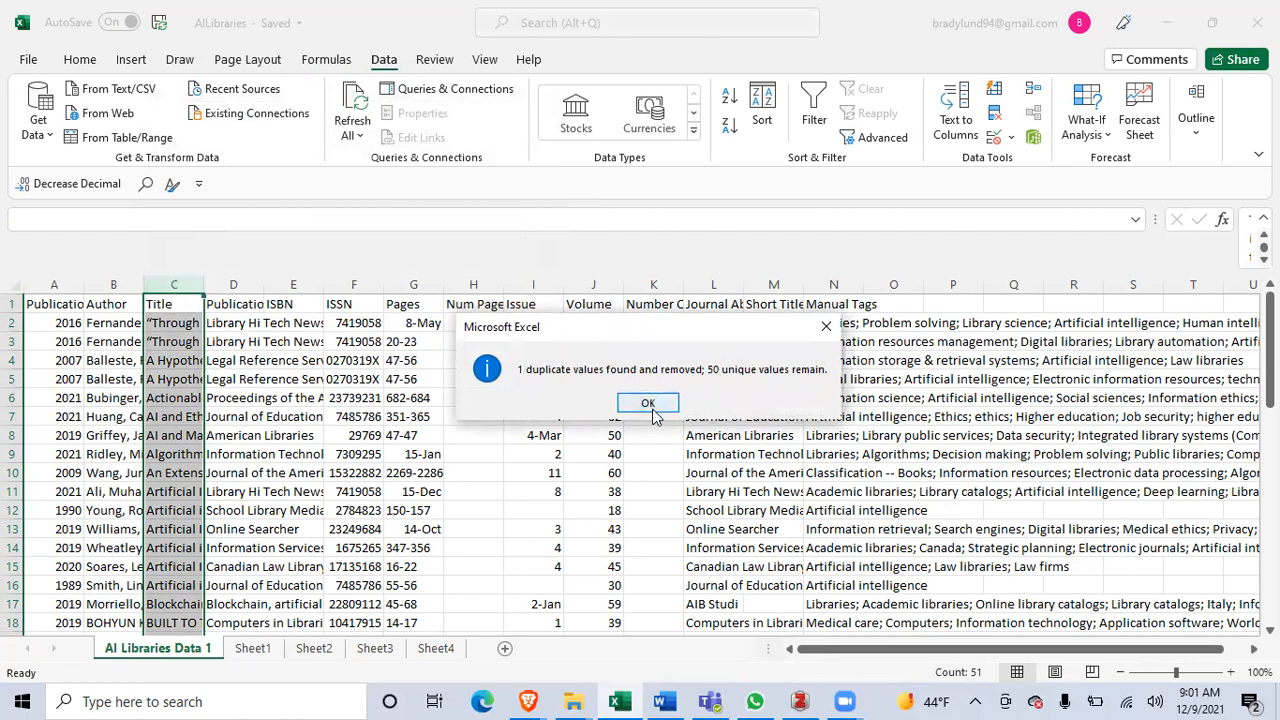
# Add filters to the header row of the AI Libraries Data 1 sheet and check the Title column's filter options
pyautogui.click(648, 403)
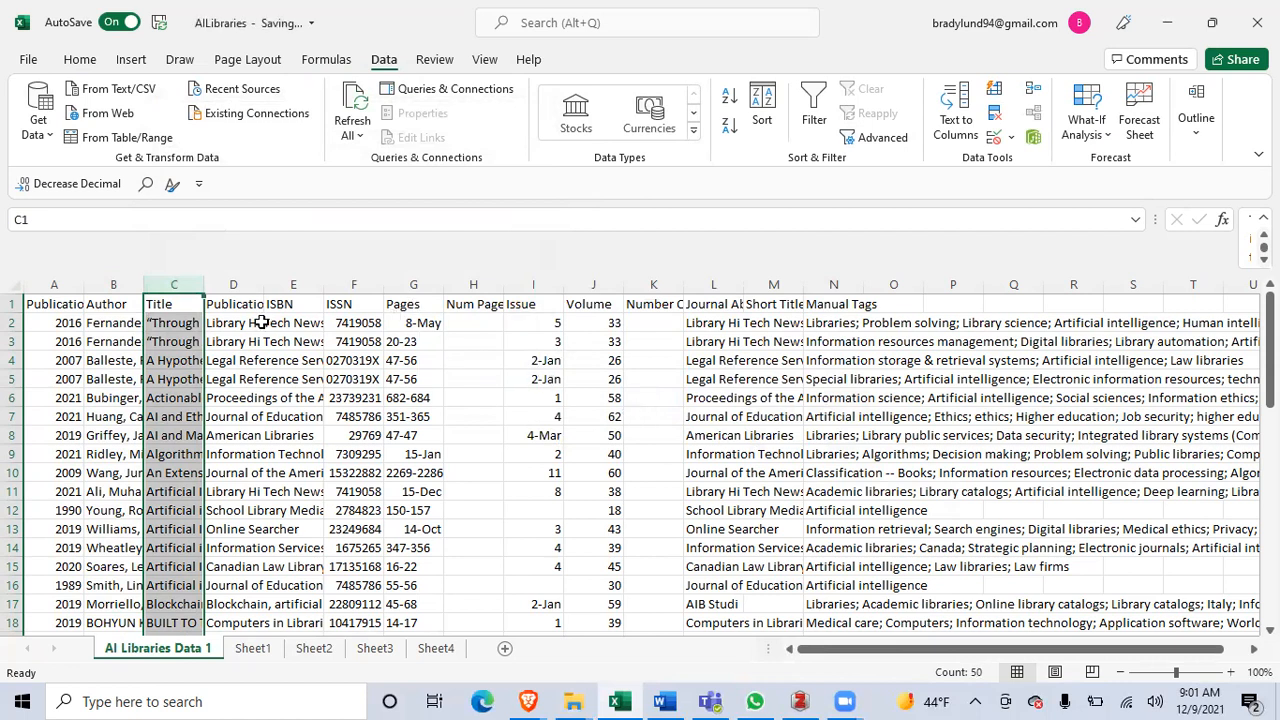
pyautogui.click(170, 344)
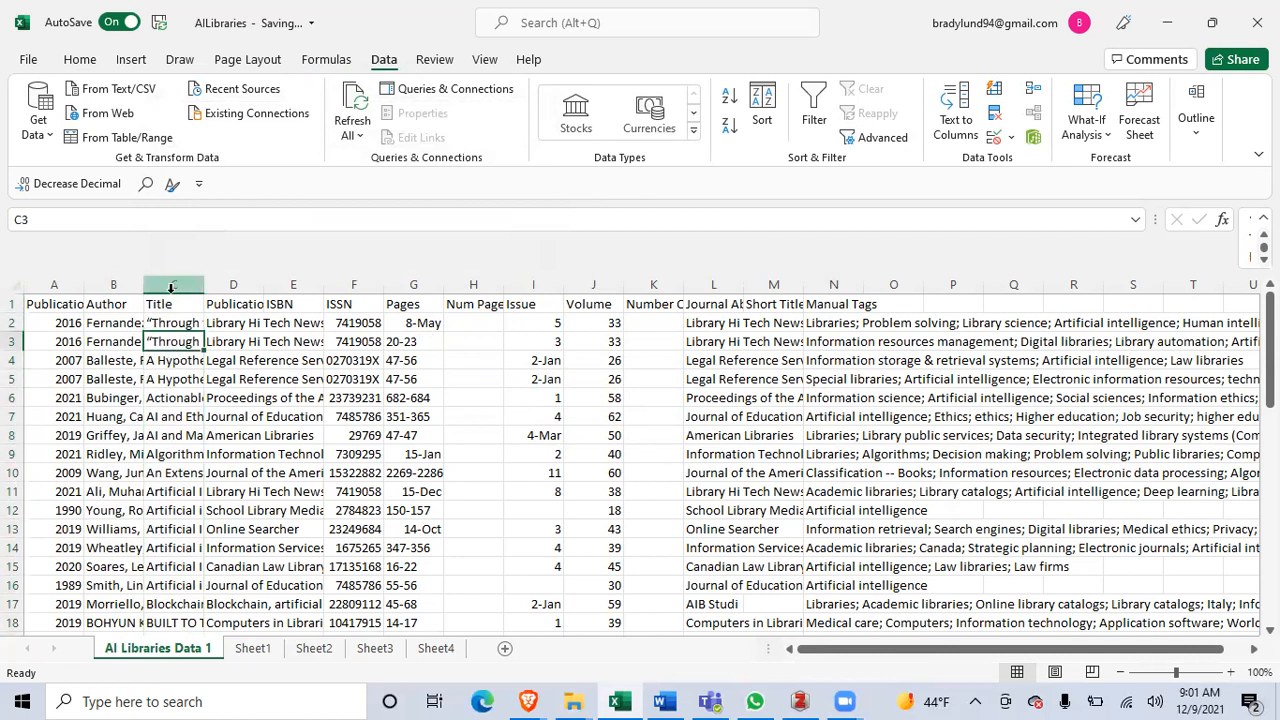
pyautogui.click(168, 304)
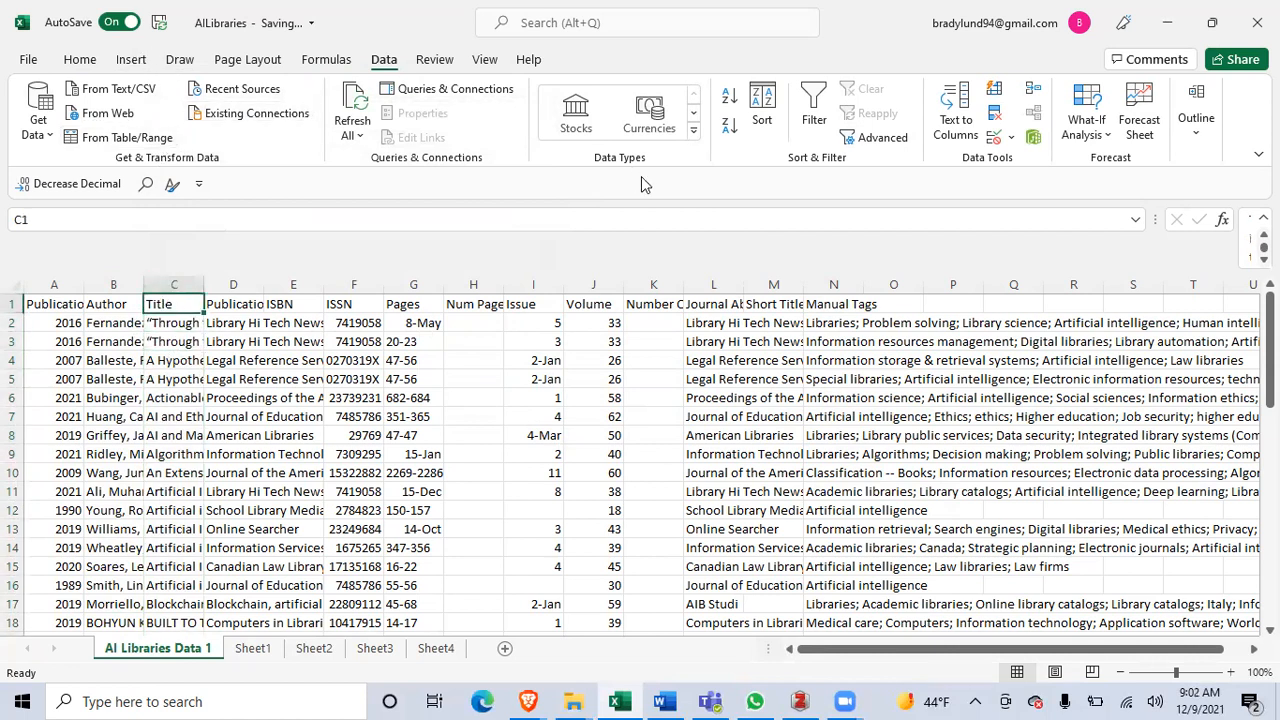
pyautogui.click(815, 110)
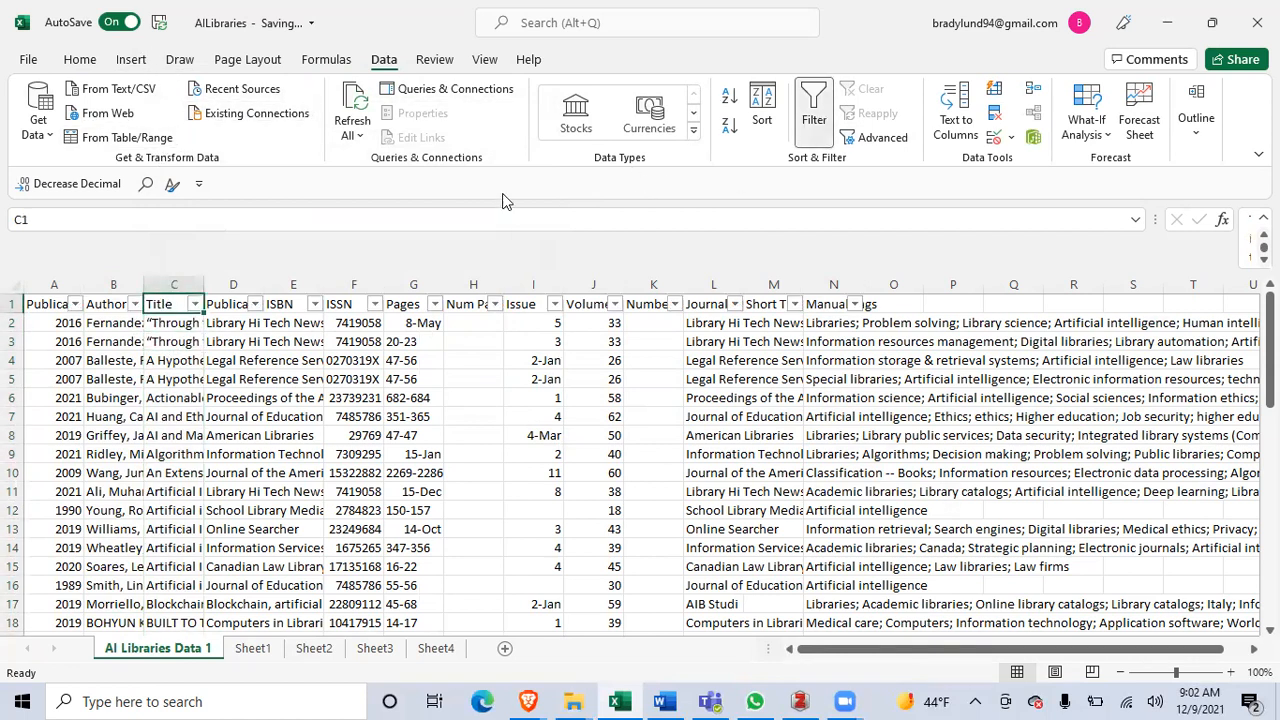
pyautogui.click(197, 304)
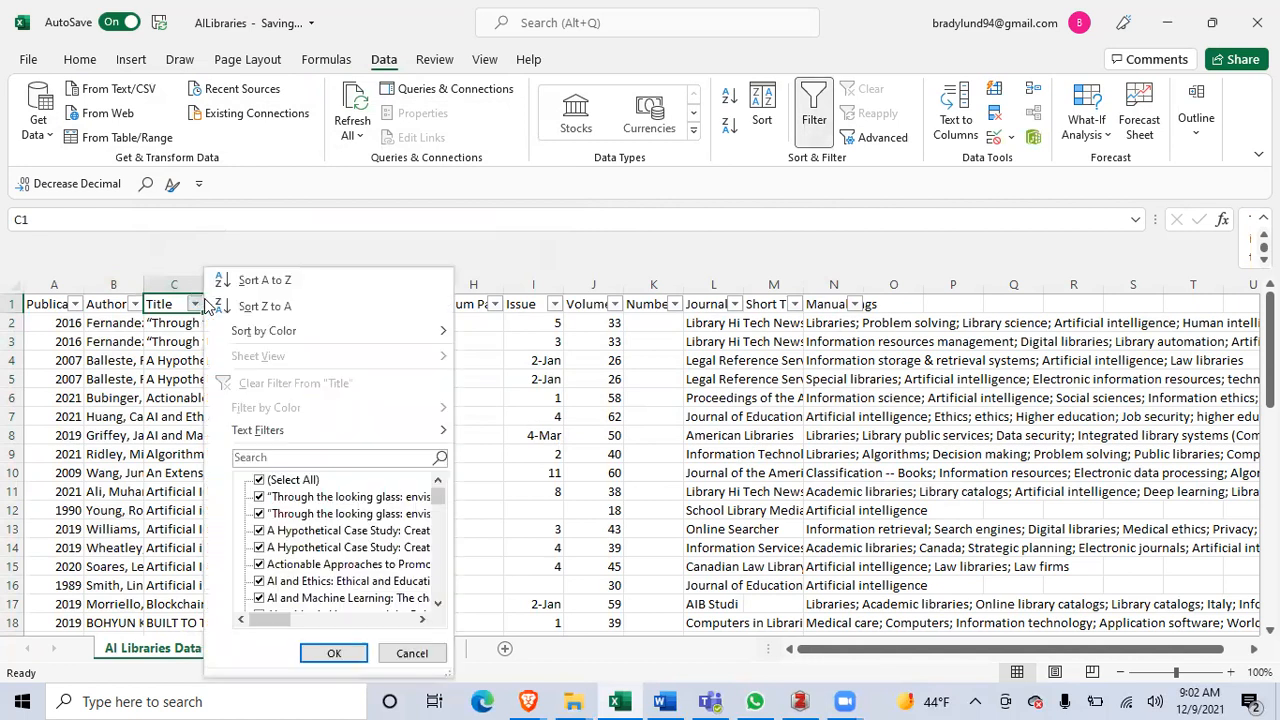
pyautogui.click(168, 348)
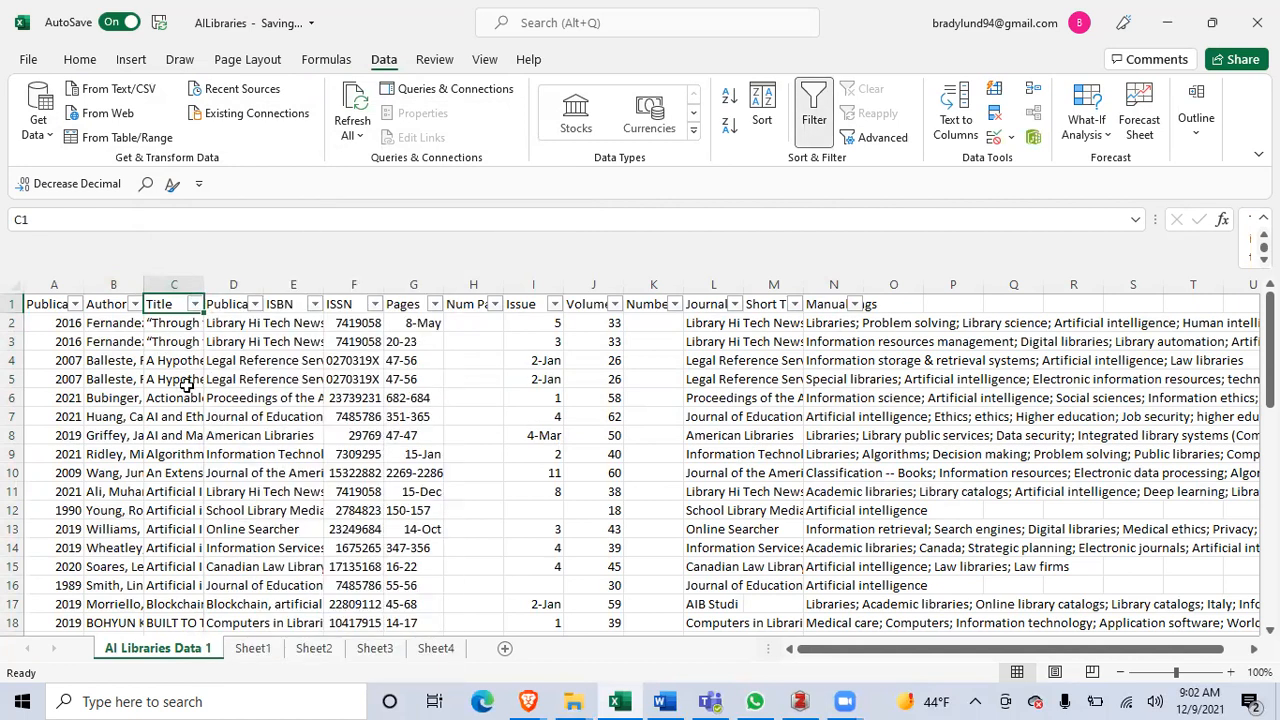
# Widen the Title column so the article titles are readable and sort the table by Title from A to Z
pyautogui.click(160, 327)
pyautogui.moveTo(204, 286); pyautogui.dragTo(513, 286)
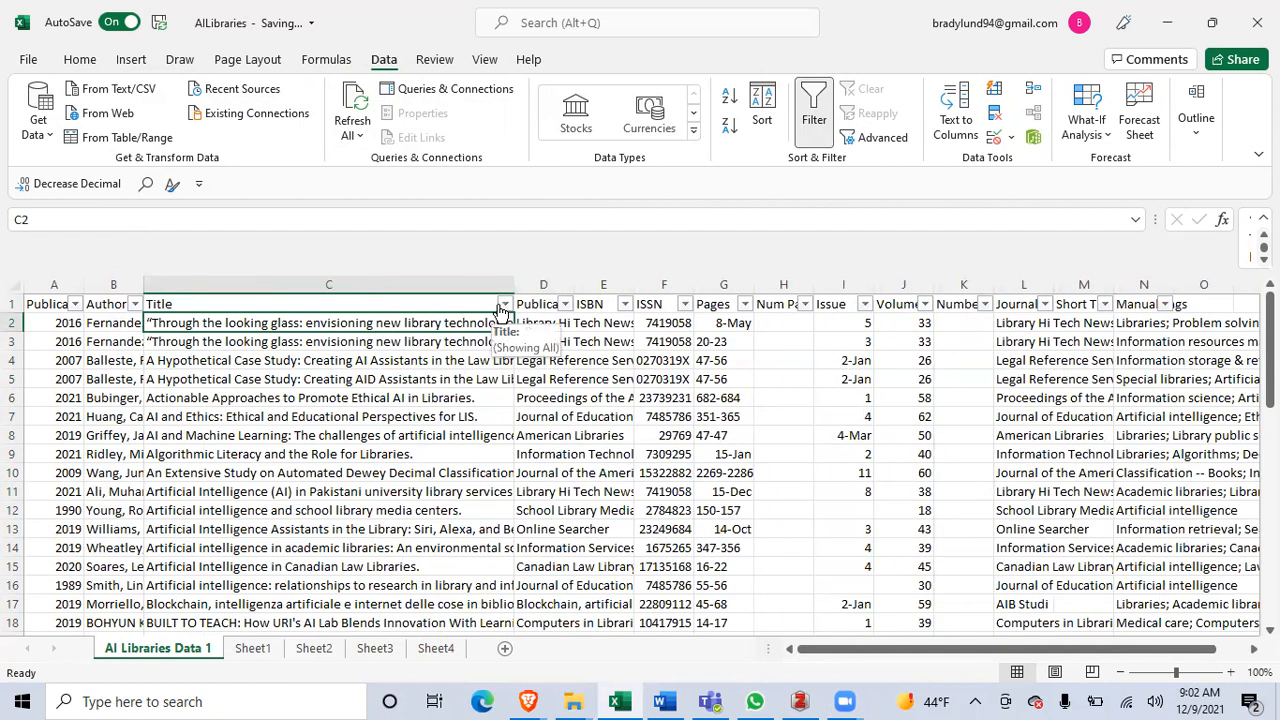
pyautogui.click(368, 303)
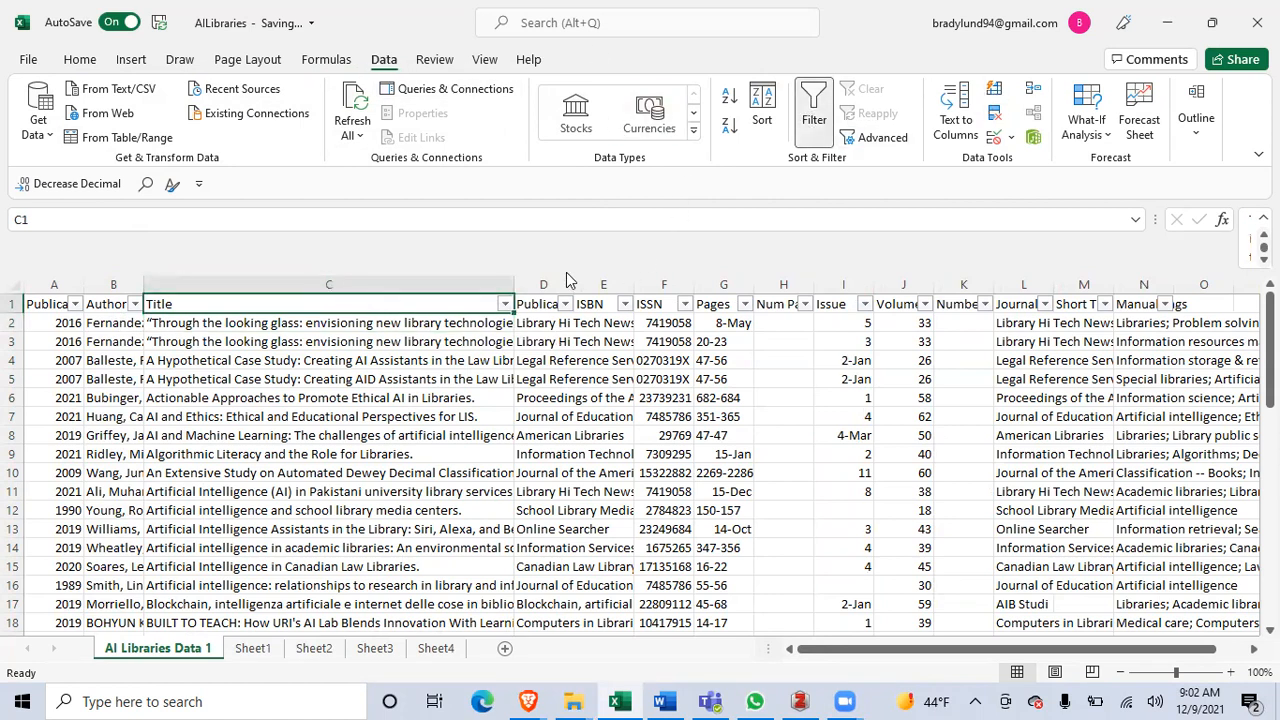
pyautogui.click(502, 303)
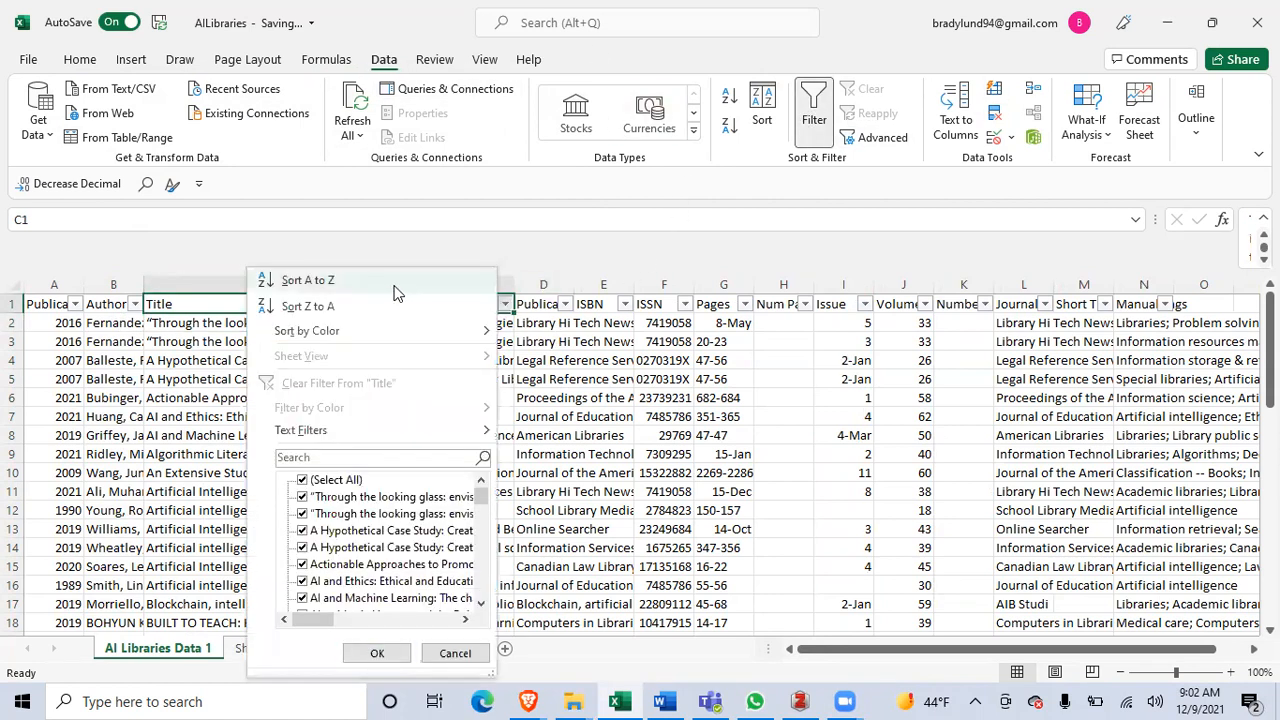
pyautogui.click(394, 290)
# Compare the first Title entries and delete row 3, the second "Through the looking glass" record
pyautogui.click(291, 322)
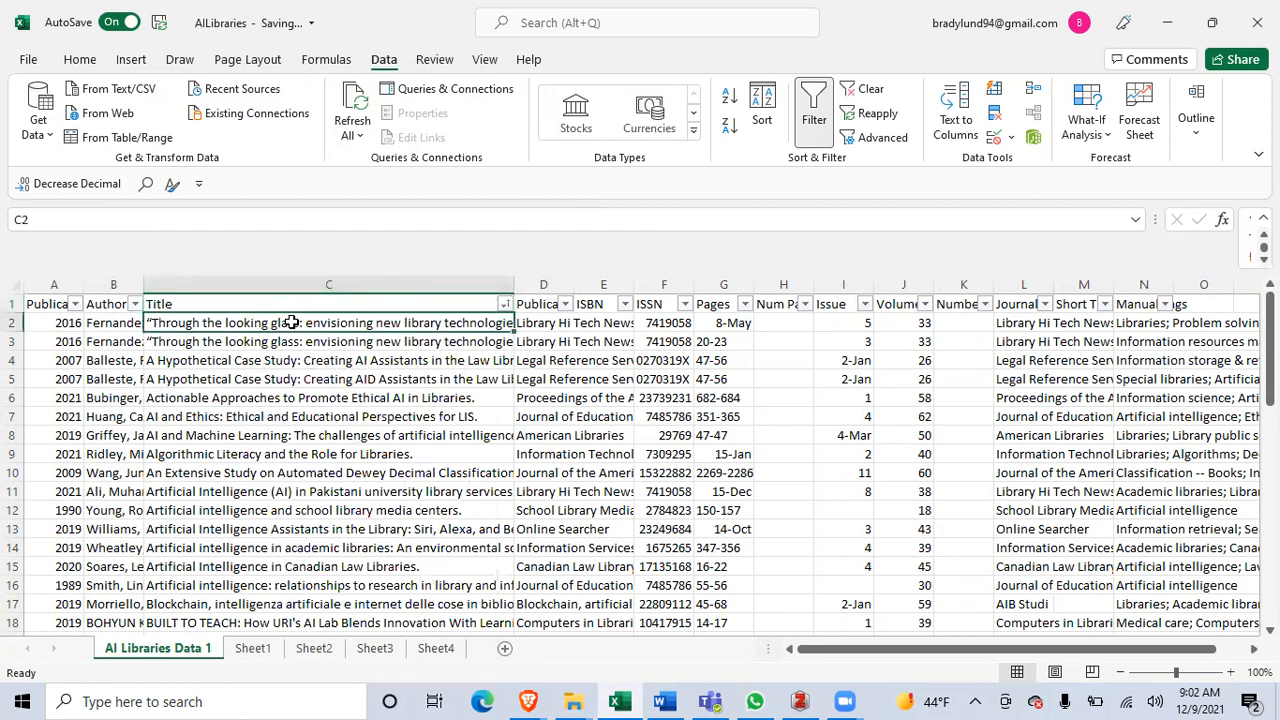
pyautogui.click(287, 340)
pyautogui.click(284, 321)
pyautogui.click(277, 358)
pyautogui.click(278, 340)
pyautogui.click(277, 326)
pyautogui.click(14, 341)
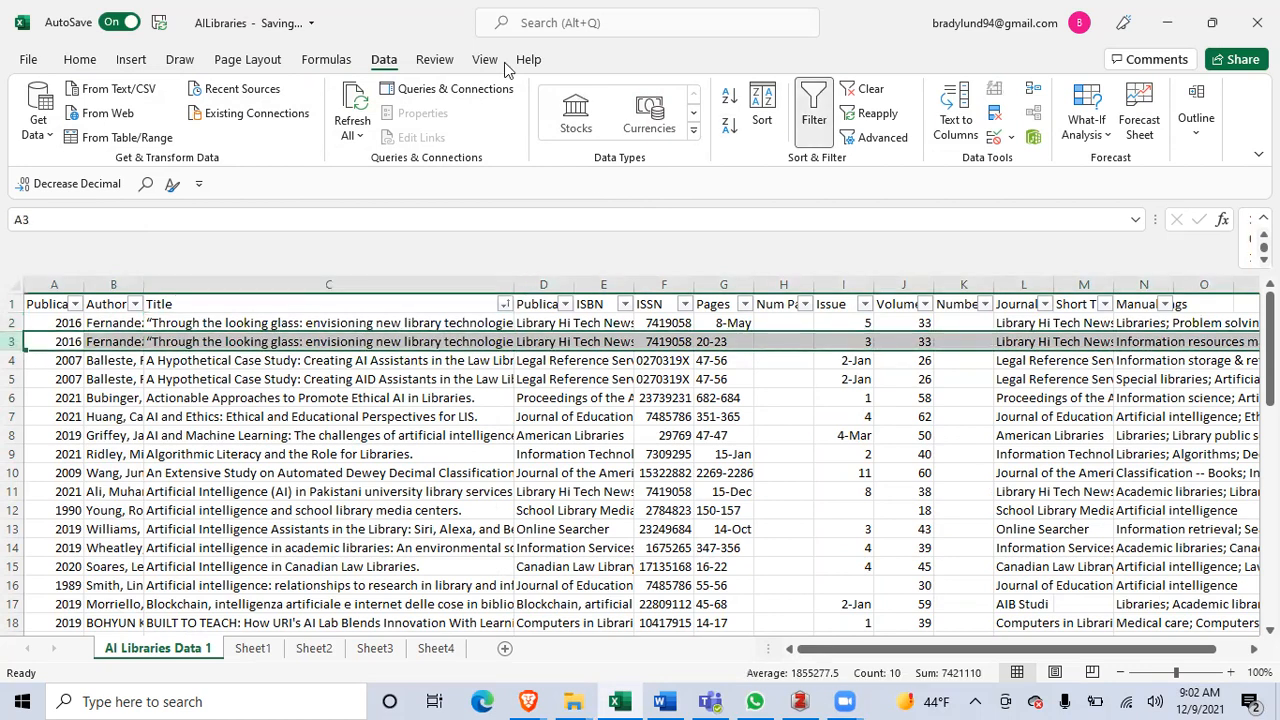
pyautogui.click(80, 60)
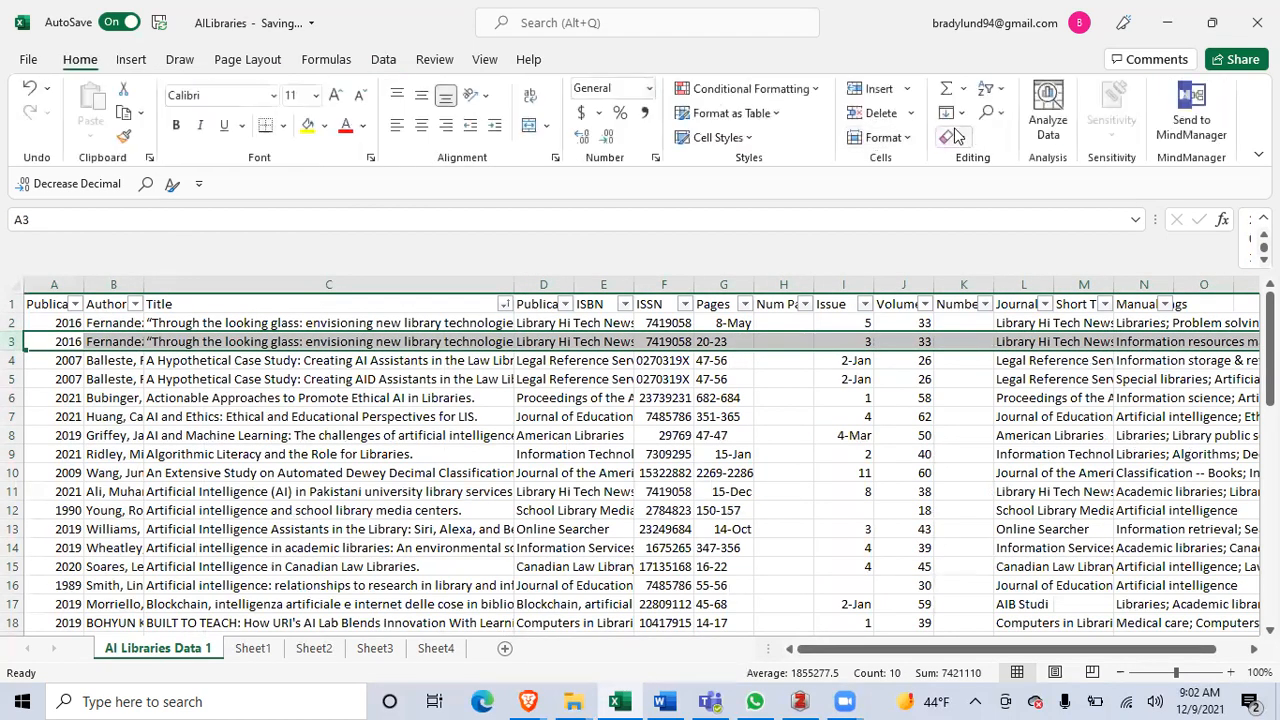
pyautogui.click(870, 113)
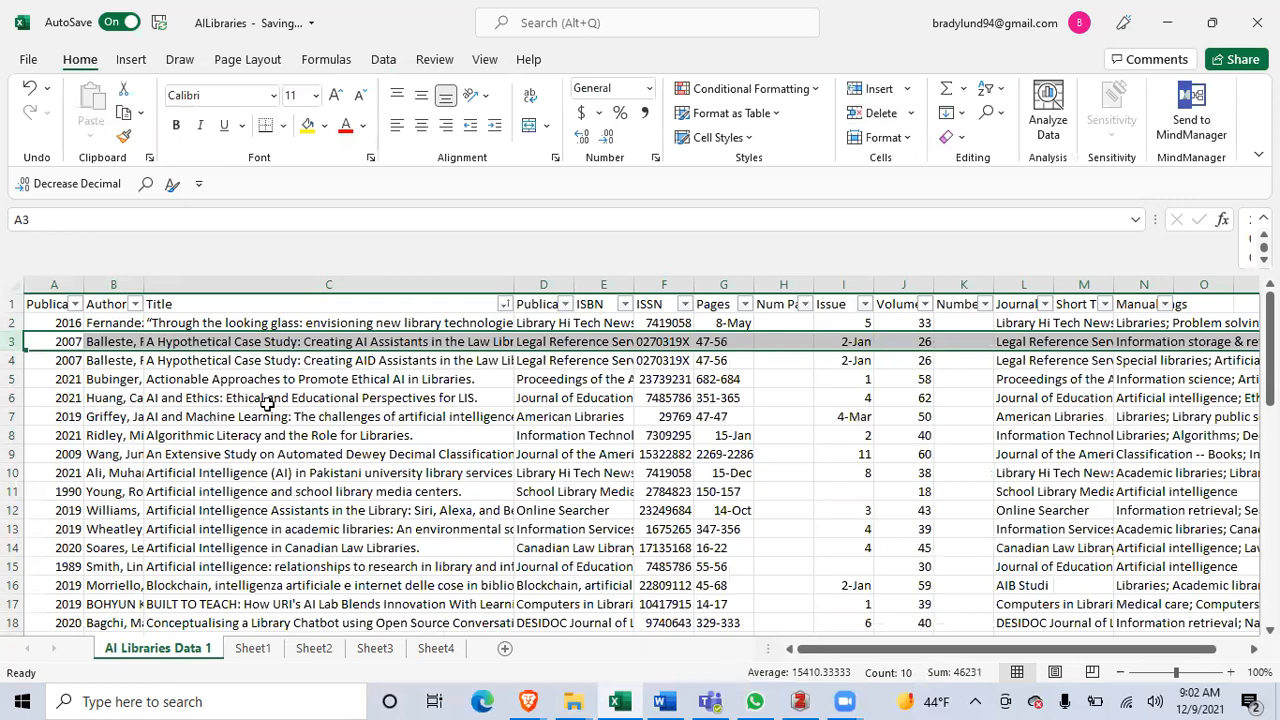
# Delete row 4, the repeated "A Hypothetical Case Study" record with the AID Assistants title
pyautogui.click(14, 360)
pyautogui.click(870, 113)
pyautogui.click(708, 378)
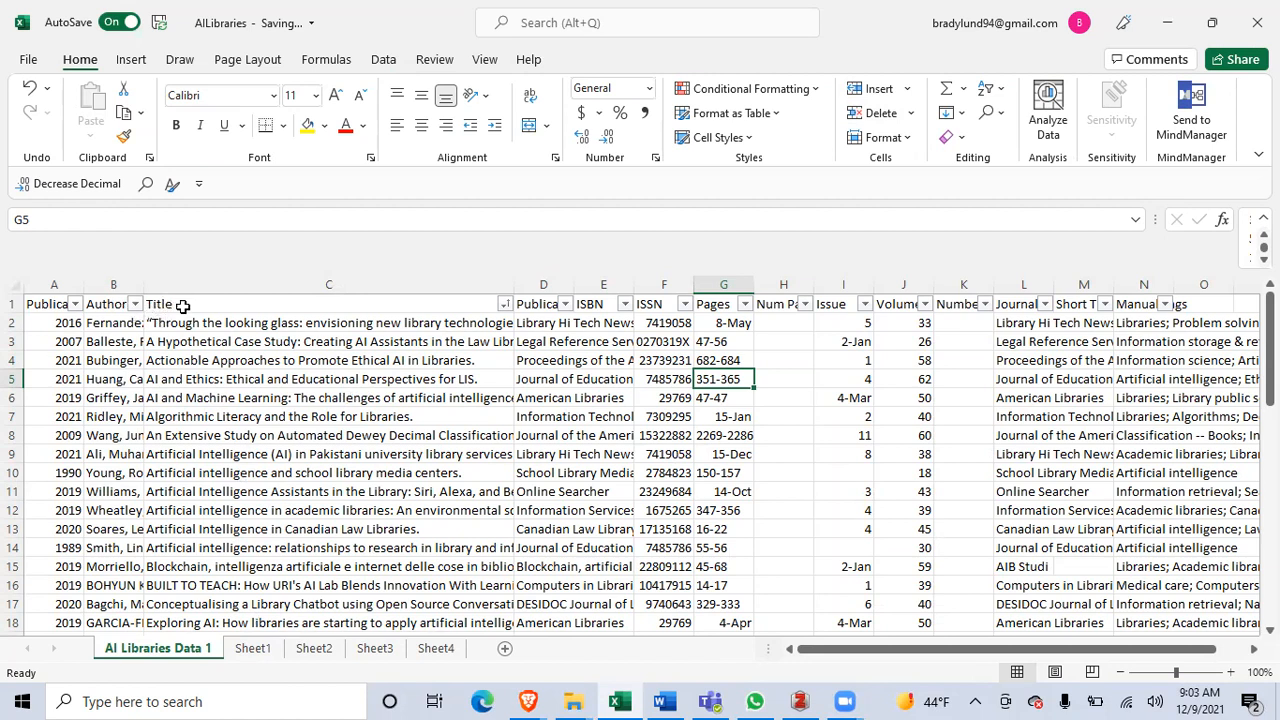
# Review the Title, publication title, journal abbreviation and Short Title columns for data to analyse
pyautogui.click(232, 306)
pyautogui.click(543, 305)
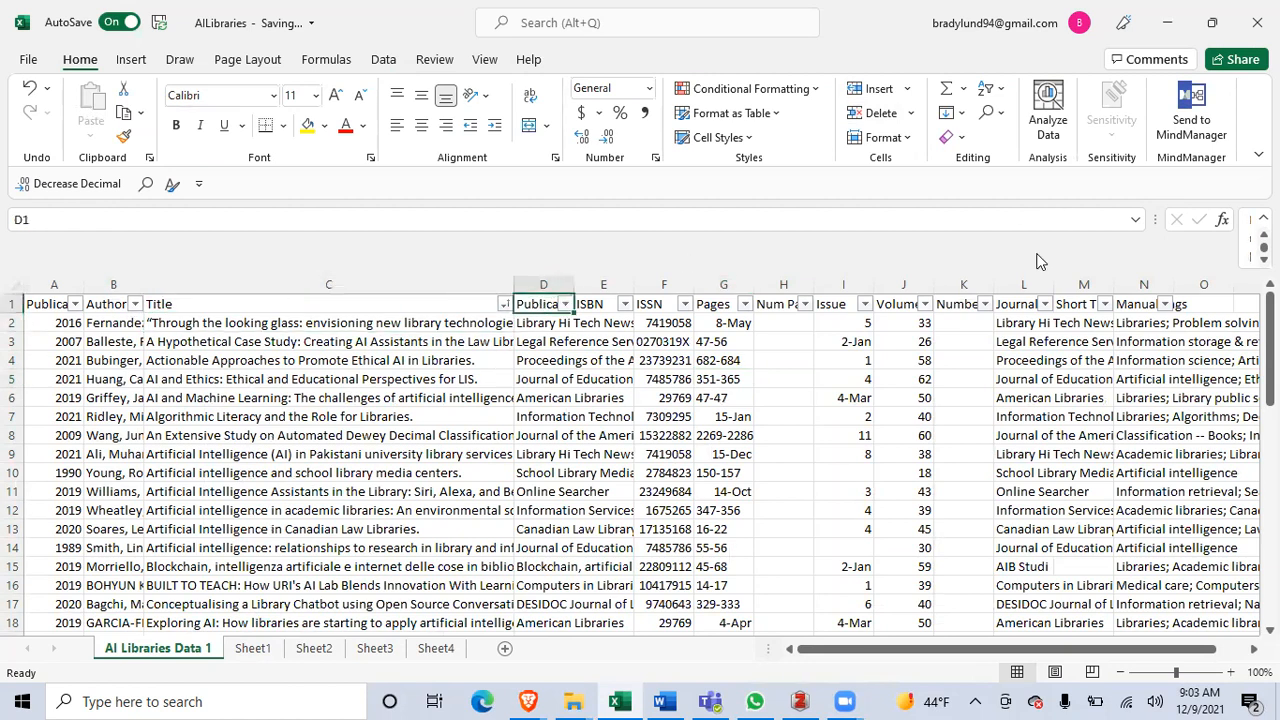
pyautogui.click(1030, 303)
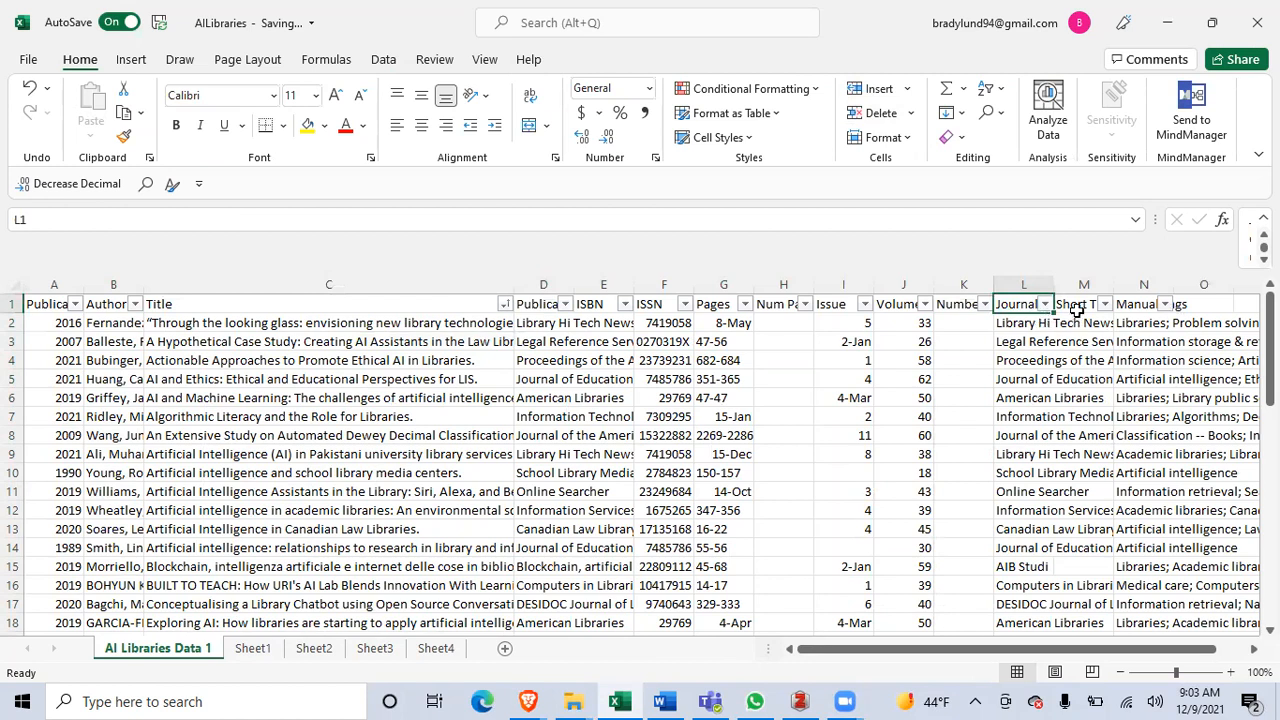
pyautogui.click(1078, 306)
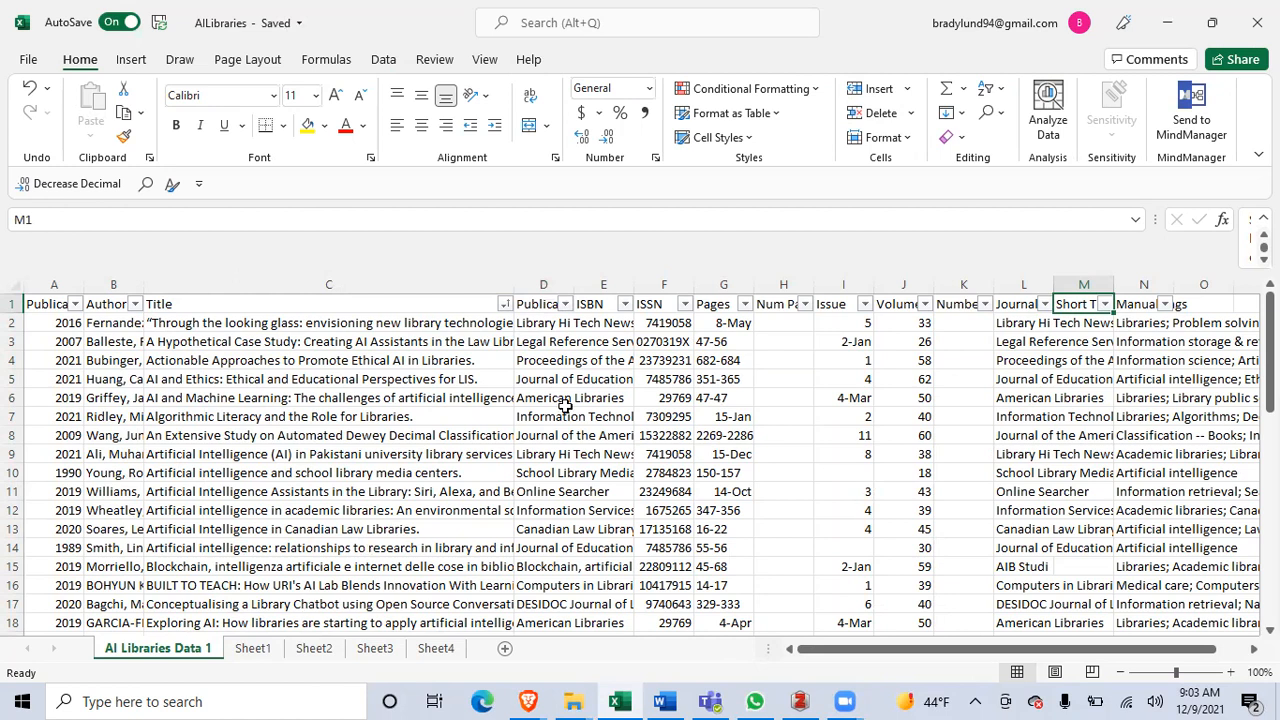
pyautogui.click(545, 305)
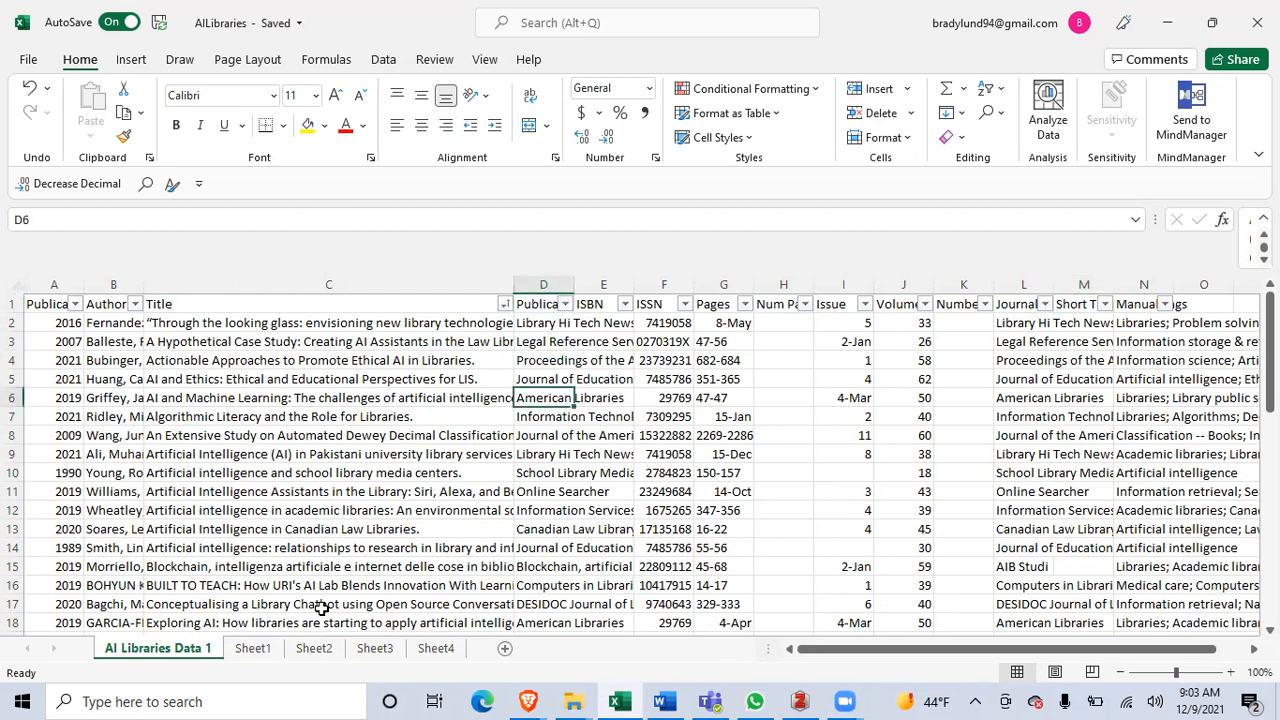
# Rename Sheet1 as journals
pyautogui.click(257, 648)
pyautogui.doubleClick(257, 648)
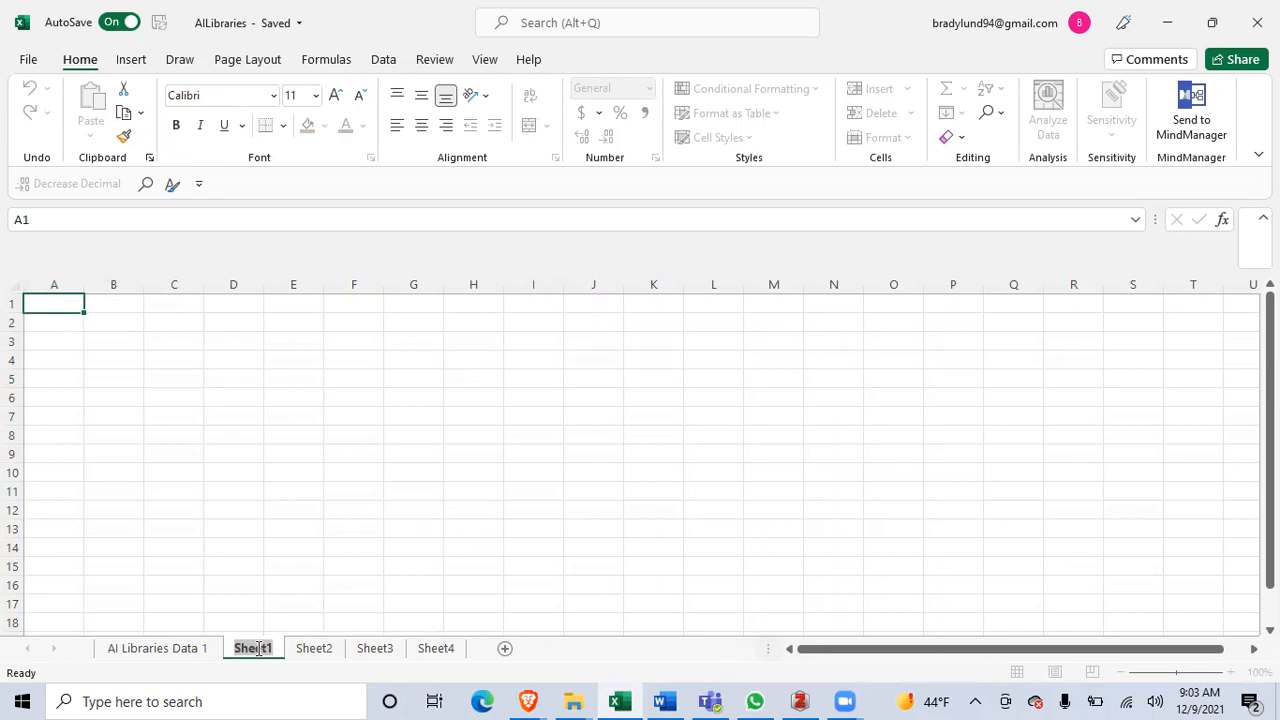
pyautogui.click(163, 650)
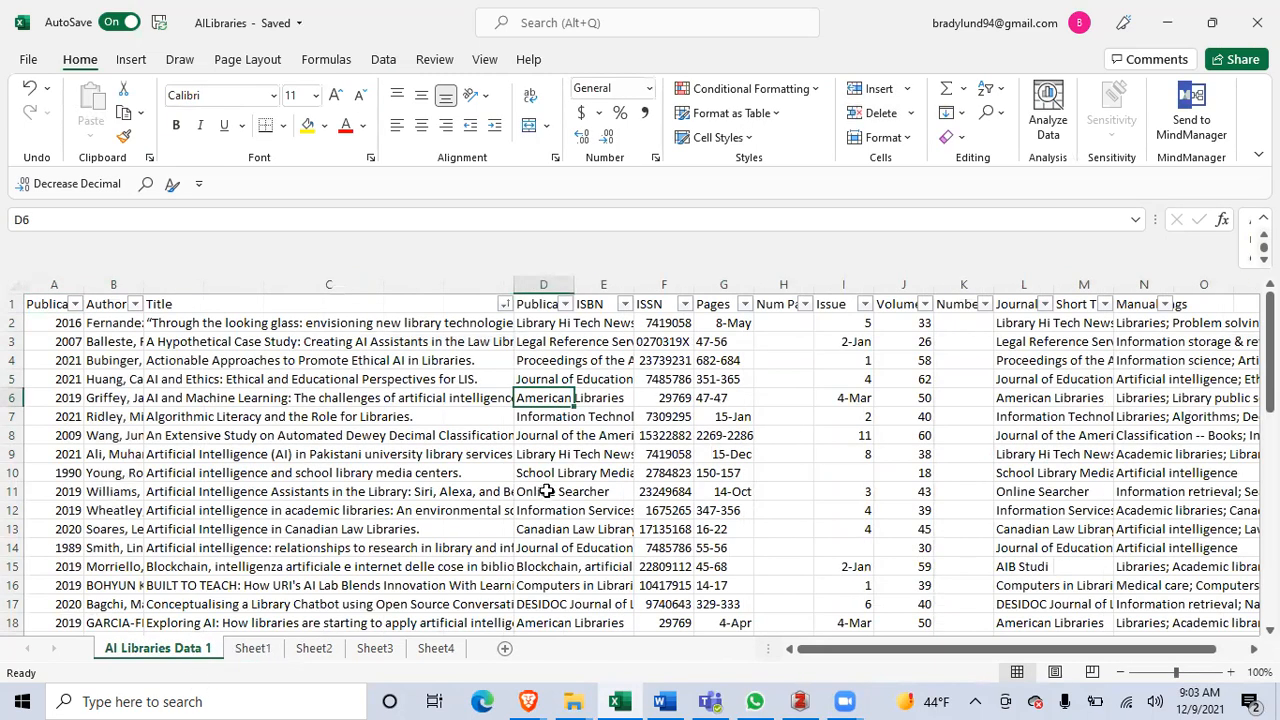
pyautogui.click(245, 650)
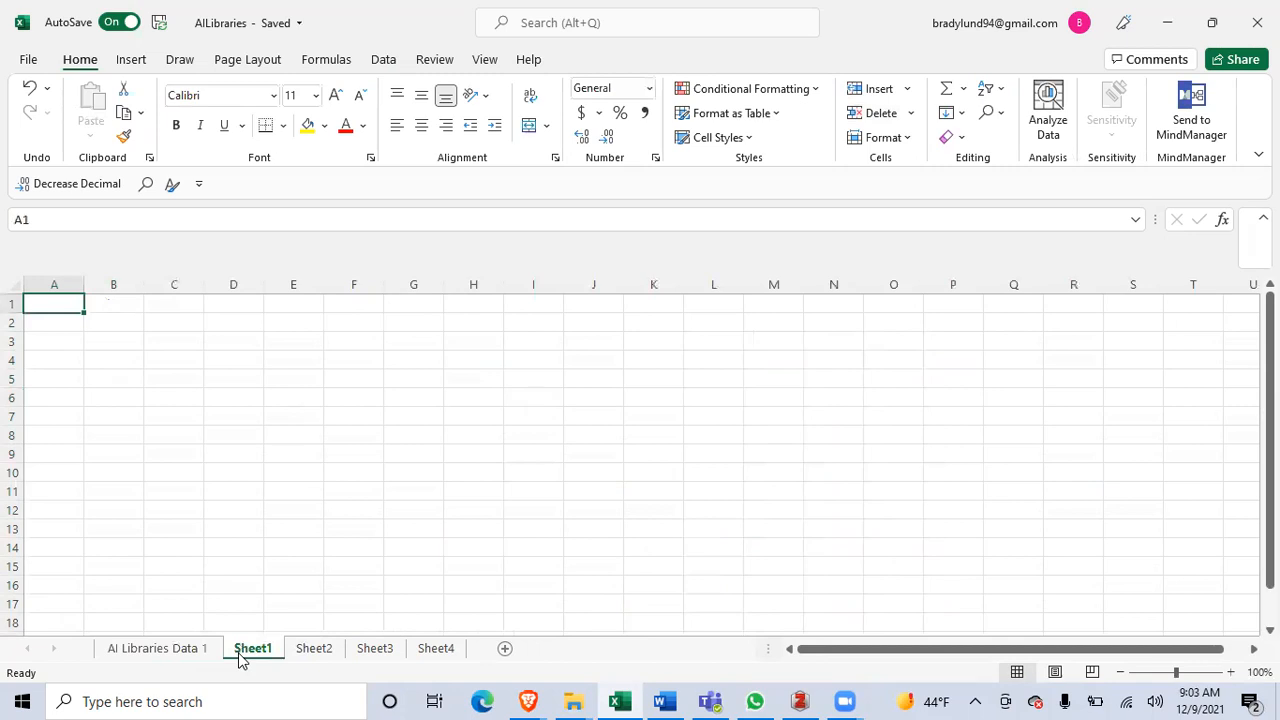
pyautogui.doubleClick(239, 652)
pyautogui.write('Publications')
pyautogui.press('Return')
pyautogui.doubleClick(239, 652)
pyautogui.write('journals')
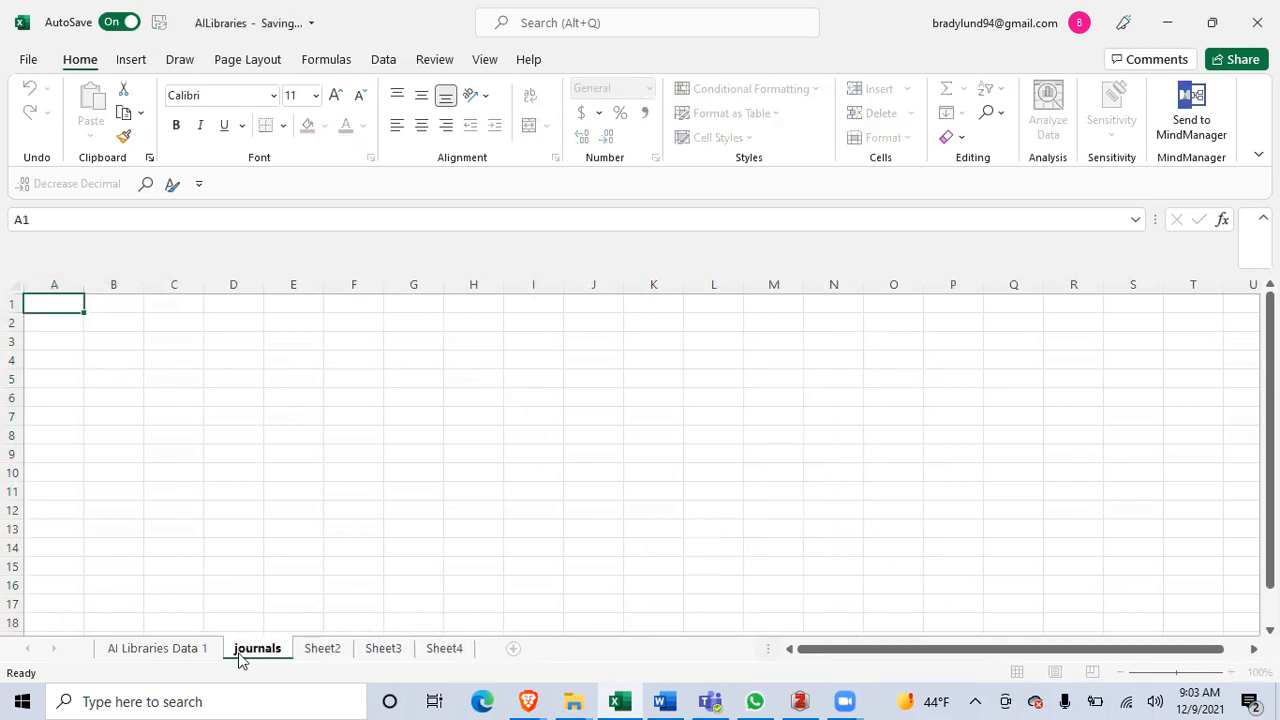
pyautogui.press('Return')
# Copy the Publication Title column from AI Libraries Data 1 into column A of the journals sheet and widen that column
pyautogui.click(157, 648)
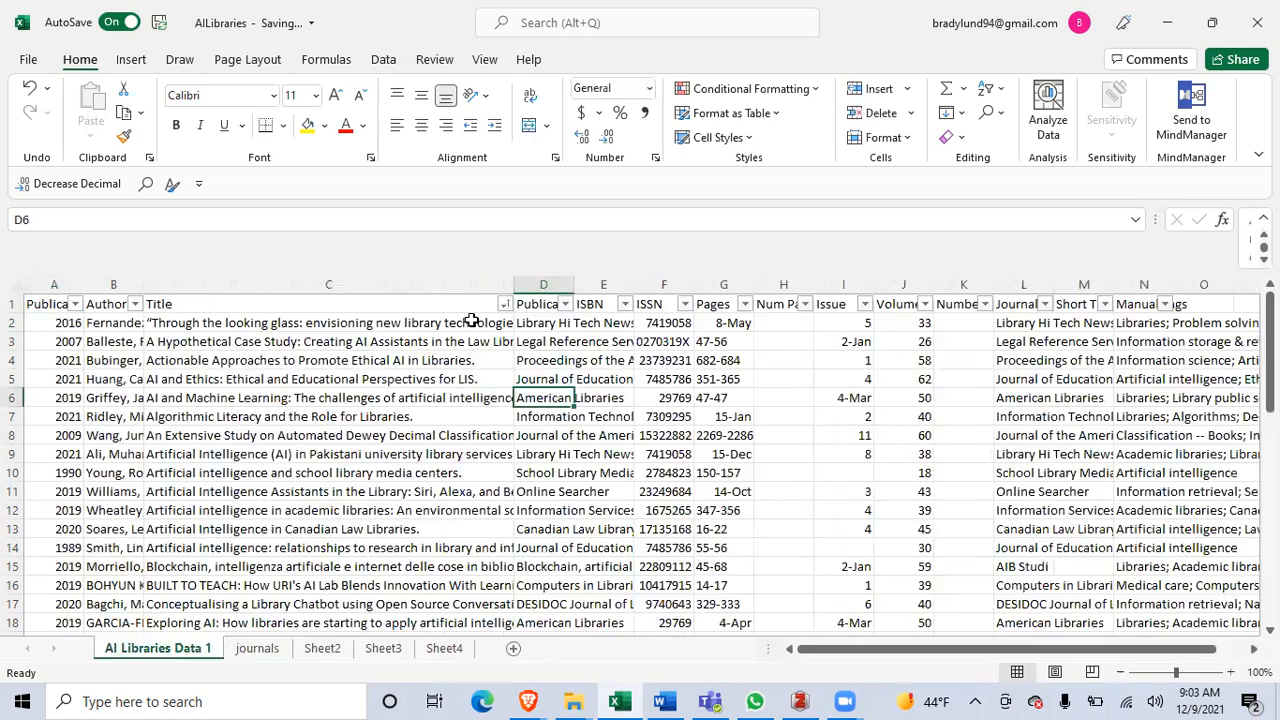
pyautogui.click(533, 281)
pyautogui.hotkey('ctrl', 'c')
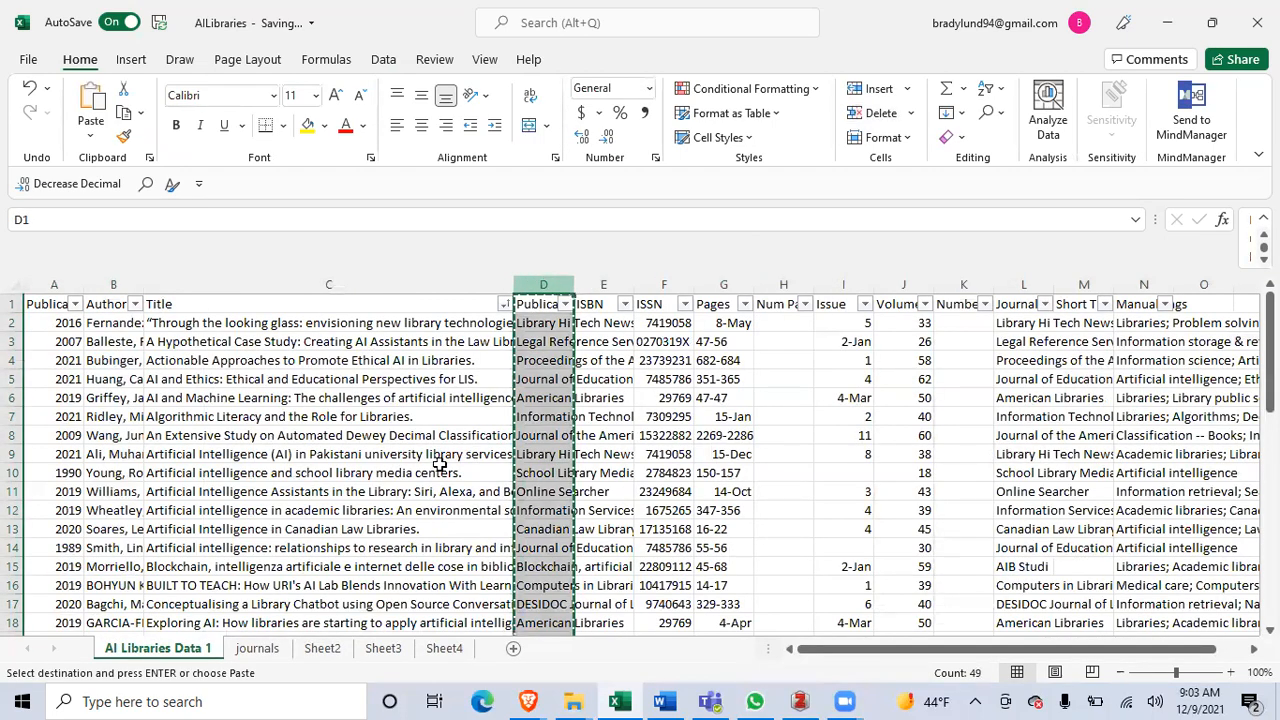
pyautogui.click(251, 656)
pyautogui.click(72, 284)
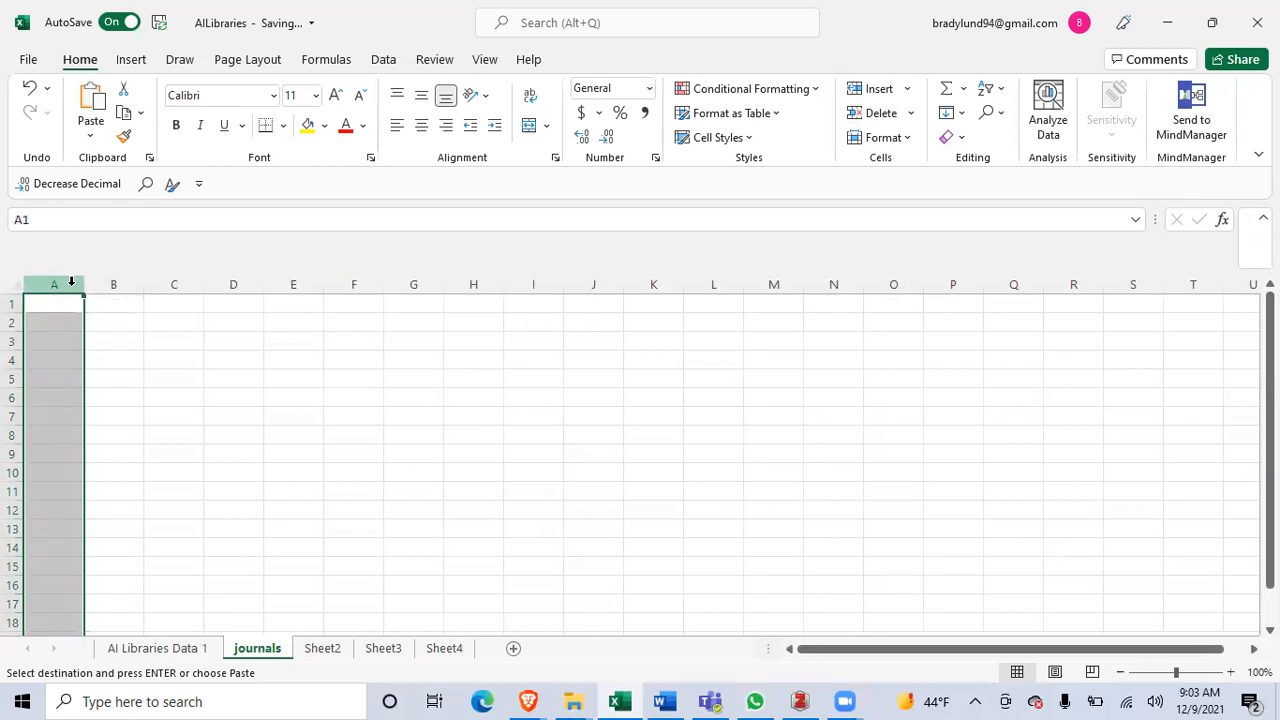
pyautogui.hotkey('ctrl', 'v')
pyautogui.click(152, 395)
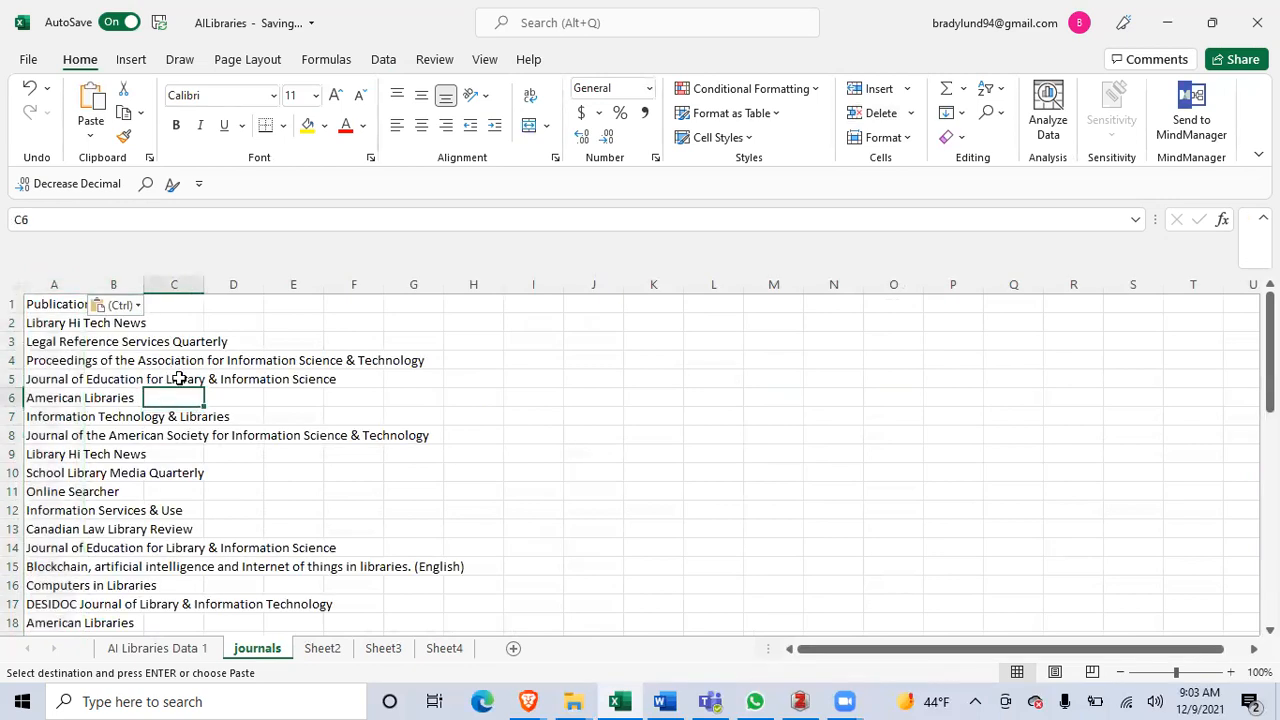
pyautogui.moveTo(84, 284); pyautogui.dragTo(267, 283)
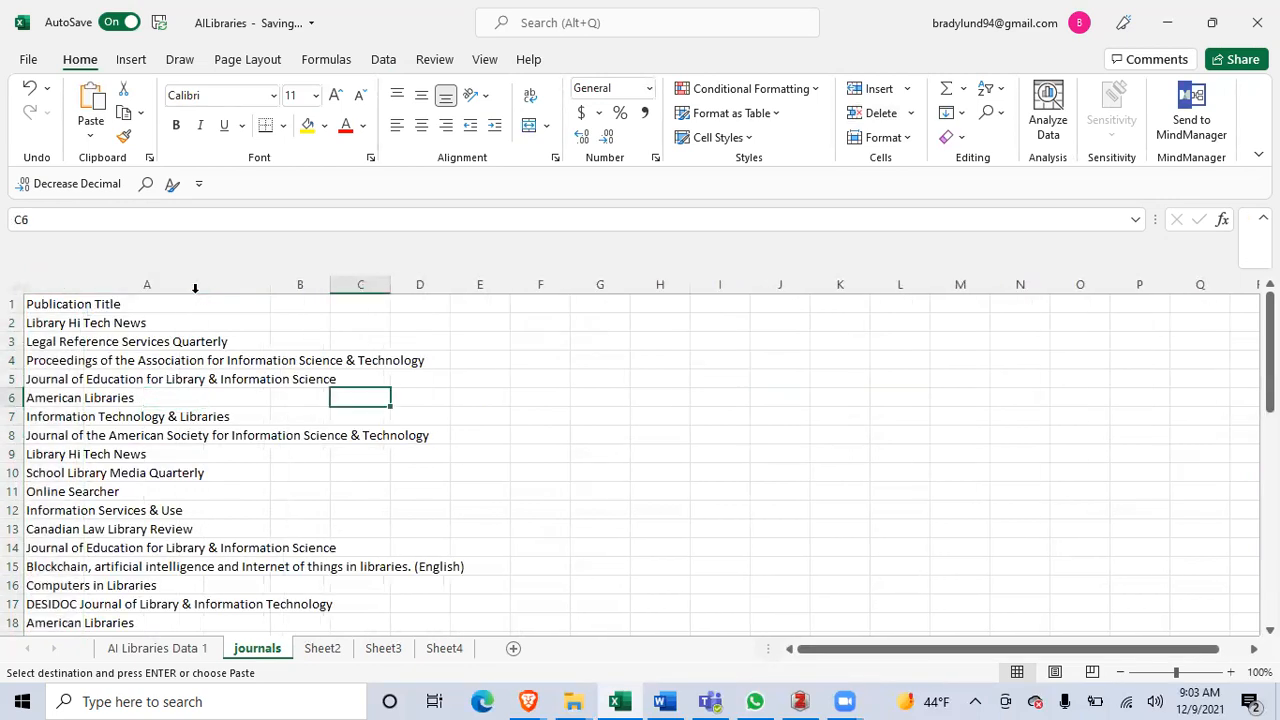
pyautogui.click(303, 320)
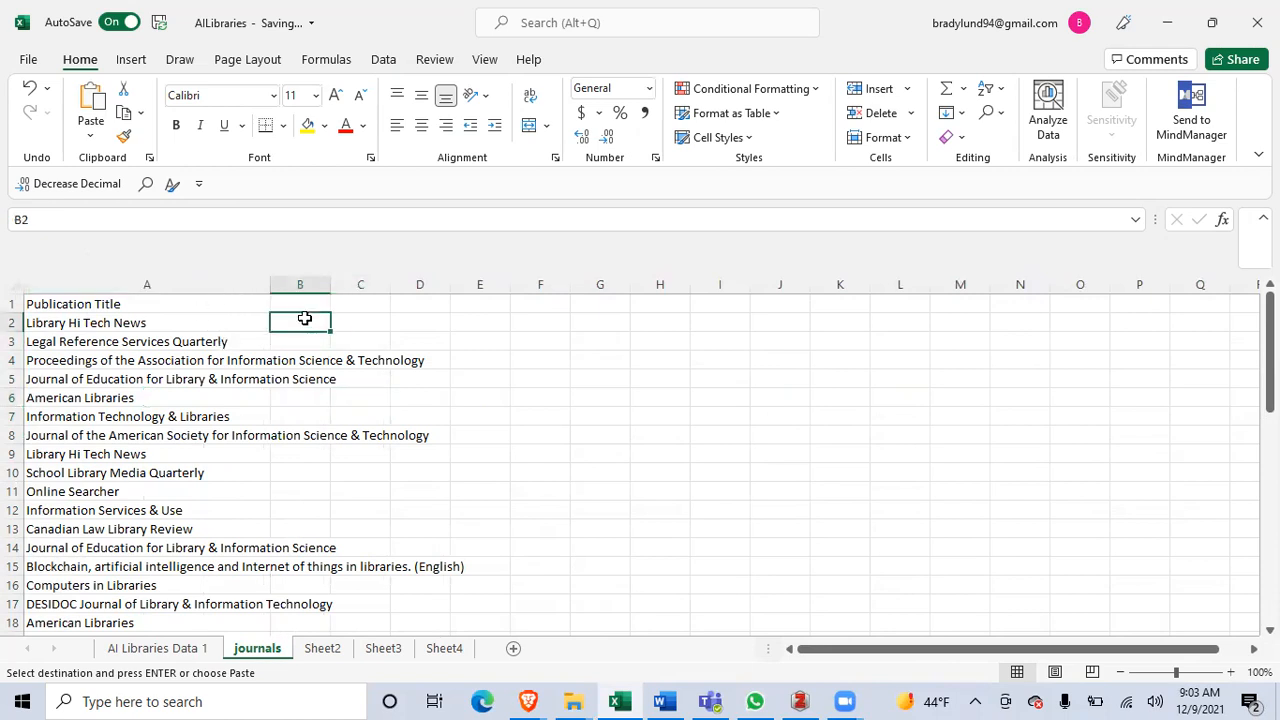
# Duplicate the Publication Title list from column A into column B of the journals sheet
pyautogui.click(204, 277)
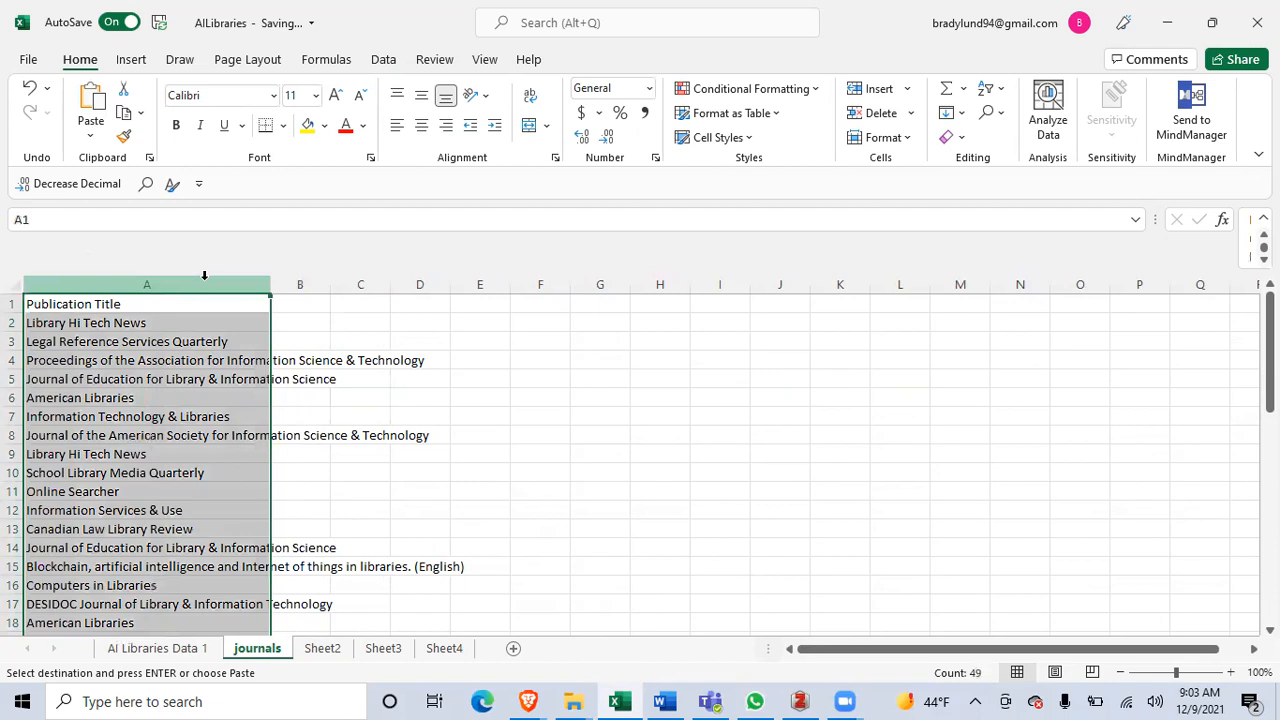
pyautogui.click(312, 283)
pyautogui.hotkey('ctrl', 'v')
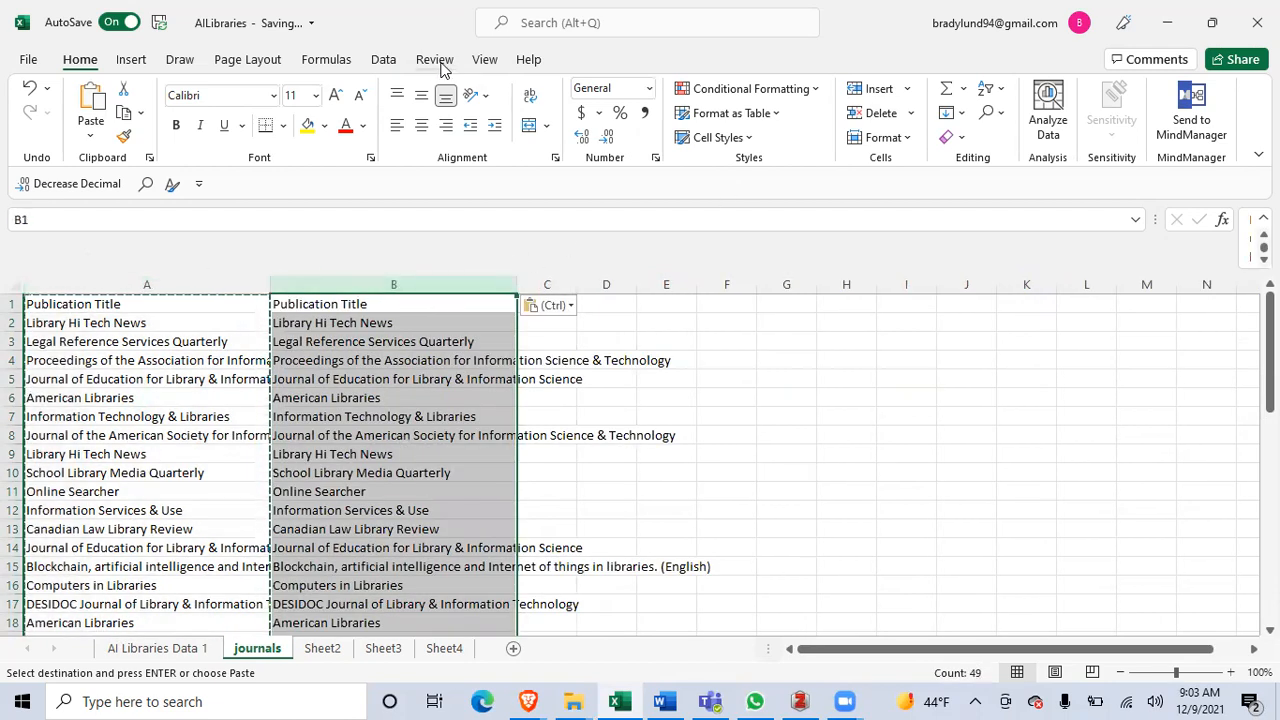
# Remove duplicate values from column B of the journals sheet, continuing with the current selection only
pyautogui.click(393, 64)
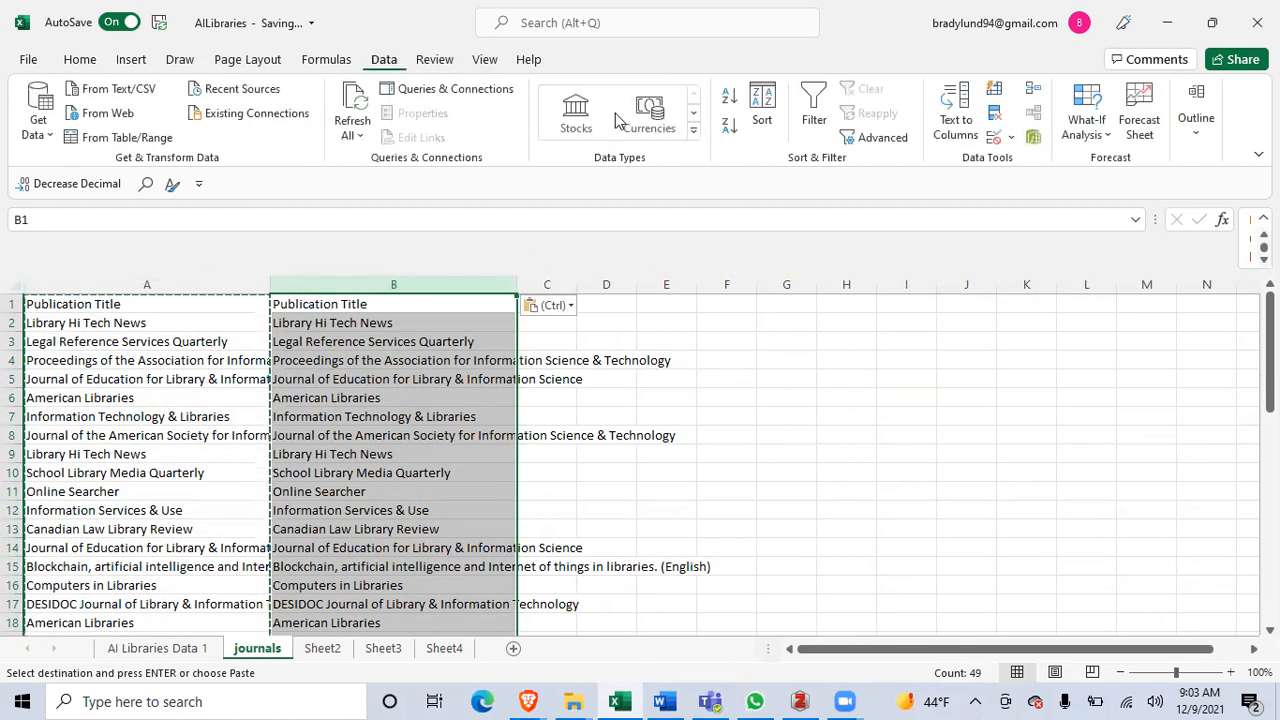
pyautogui.click(993, 114)
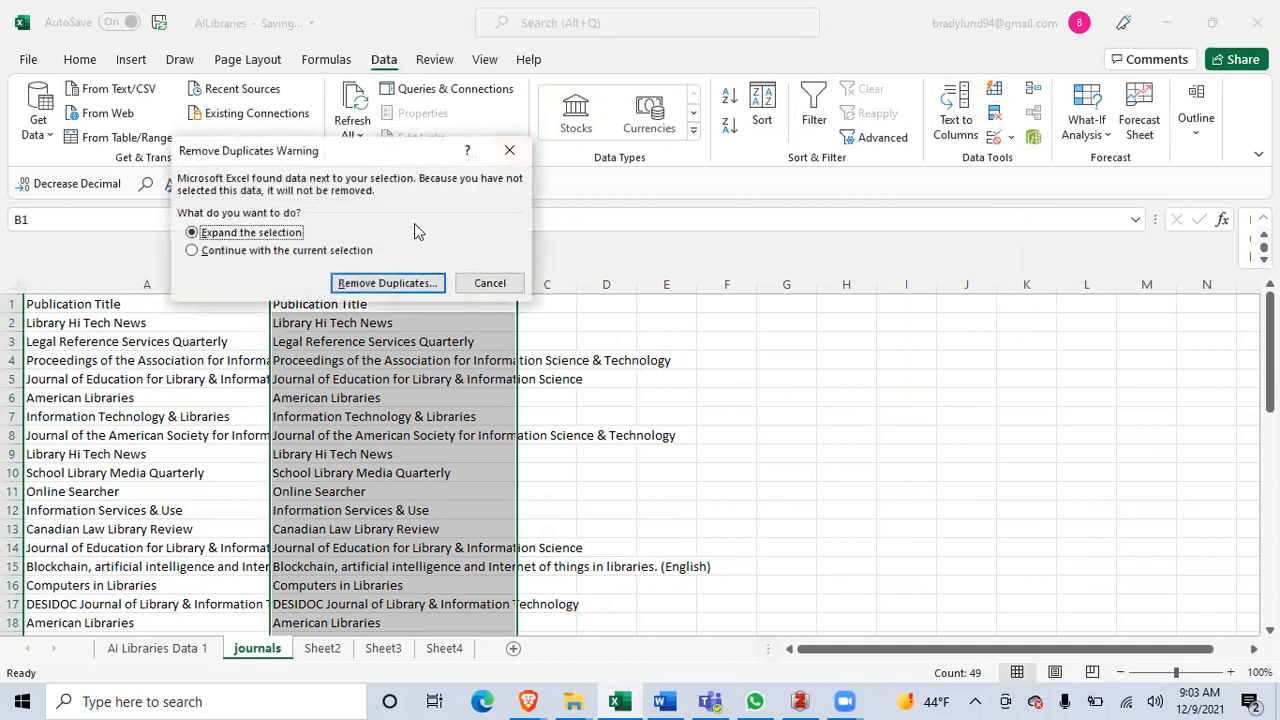
pyautogui.click(358, 250)
pyautogui.click(370, 283)
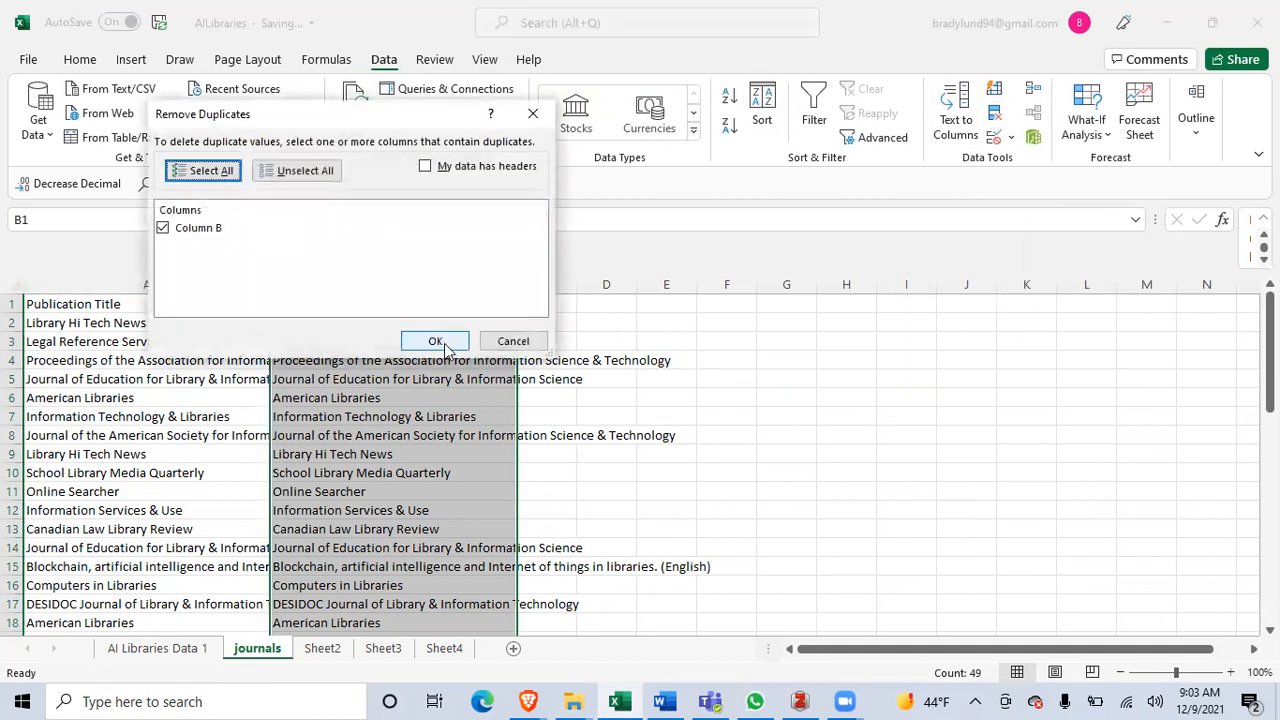
pyautogui.click(435, 341)
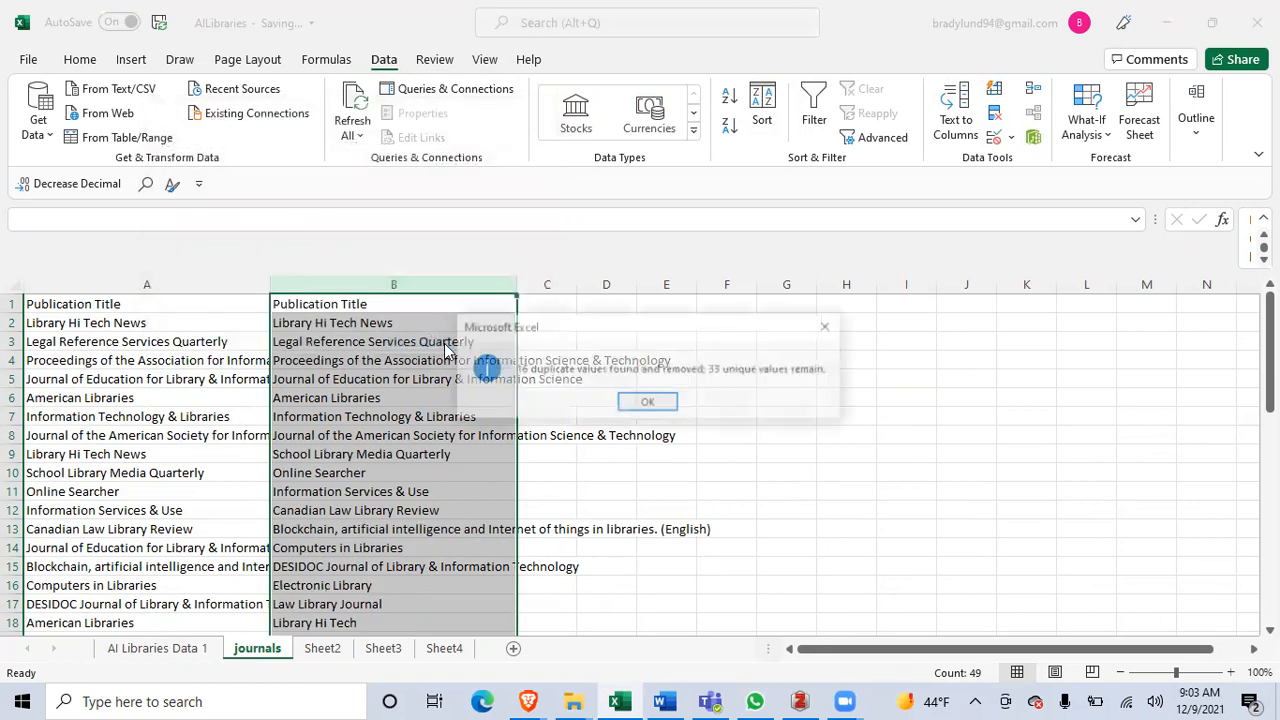
pyautogui.click(648, 403)
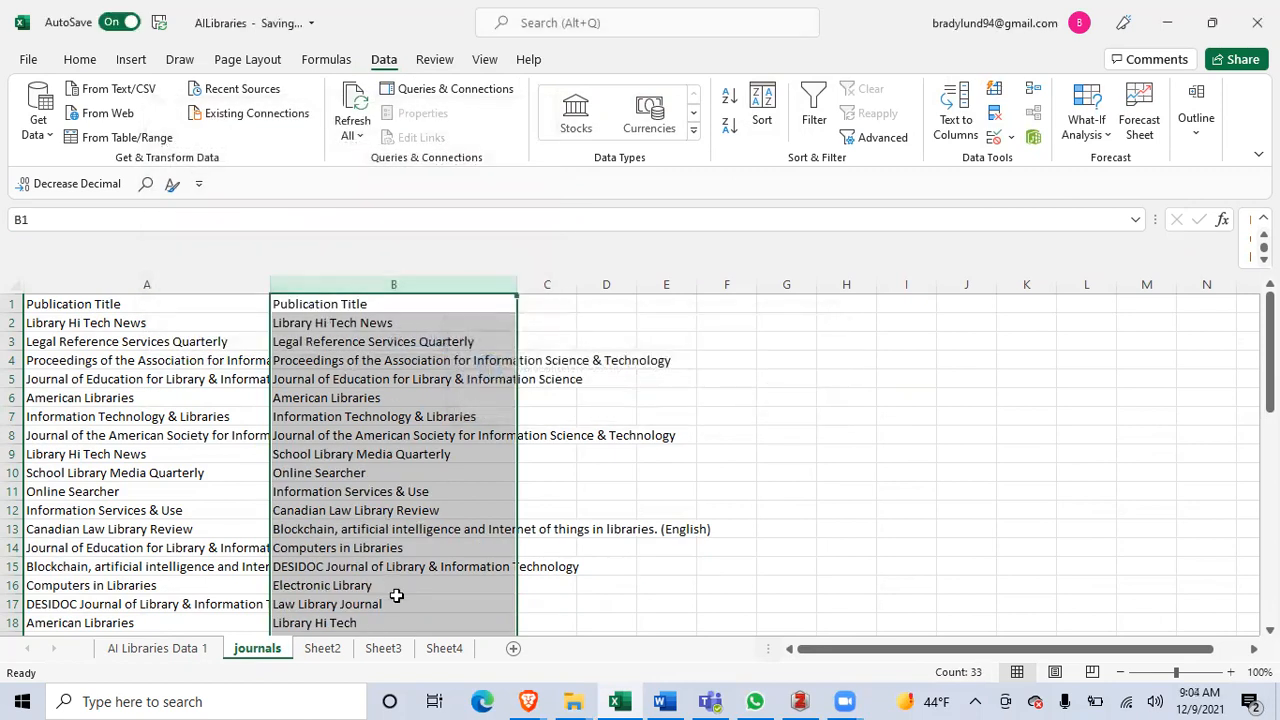
pyautogui.moveTo(1270, 352)
pyautogui.mouseDown()
pyautogui.moveTo(1270, 515)
pyautogui.moveTo(1270, 348)
pyautogui.mouseUp()
pyautogui.click(185, 284)
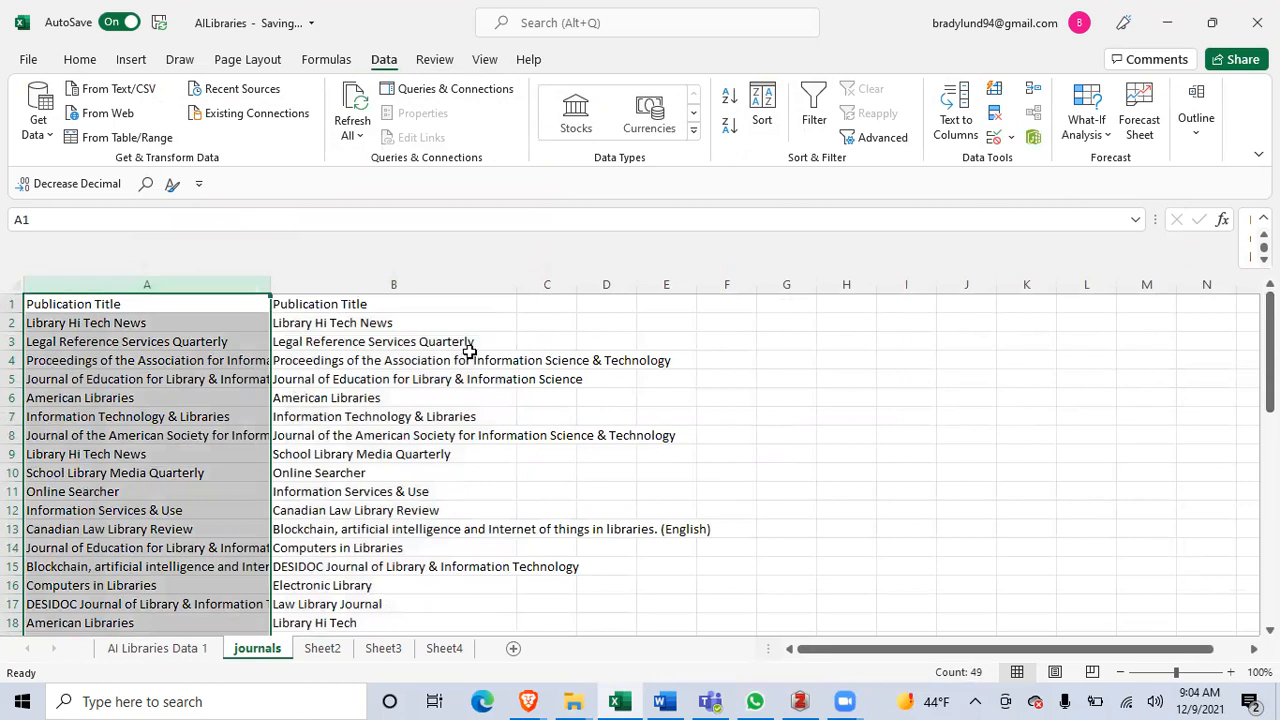
pyautogui.click(424, 286)
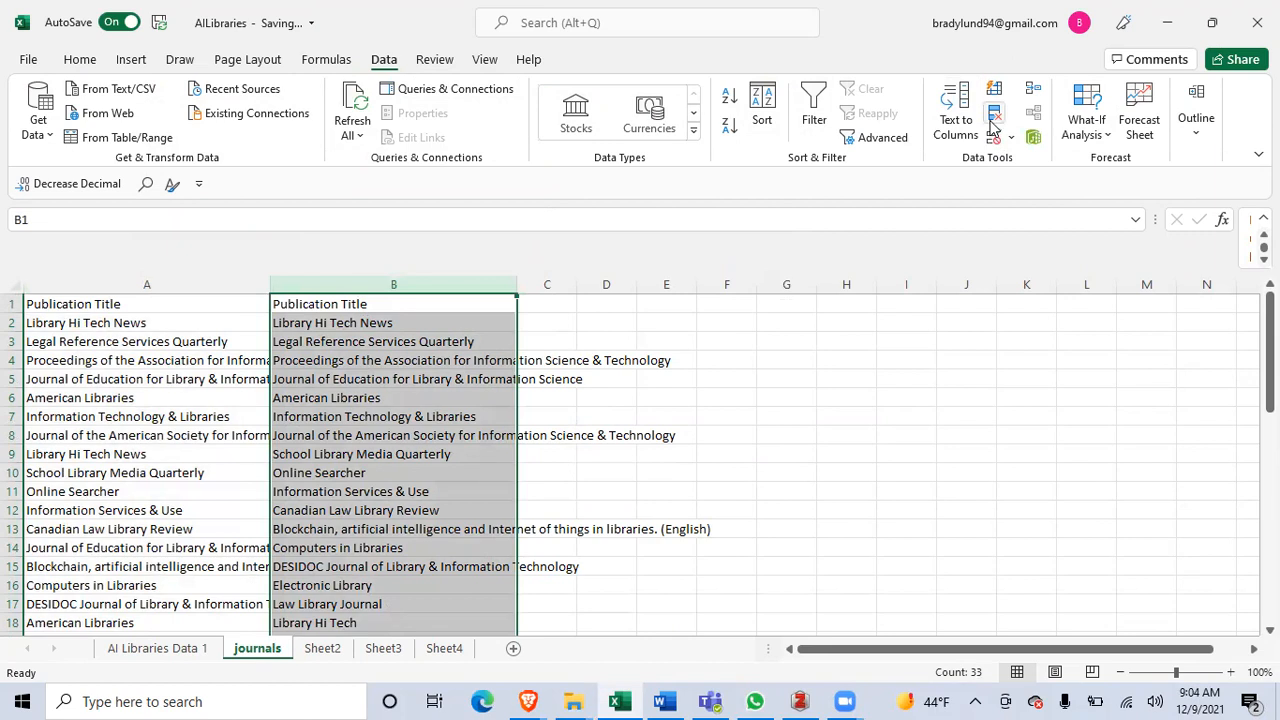
# Enter =COUNTIF(A2:A100, B2) in cell C2 to count how often the first unique journal appears in column A
pyautogui.click(568, 319)
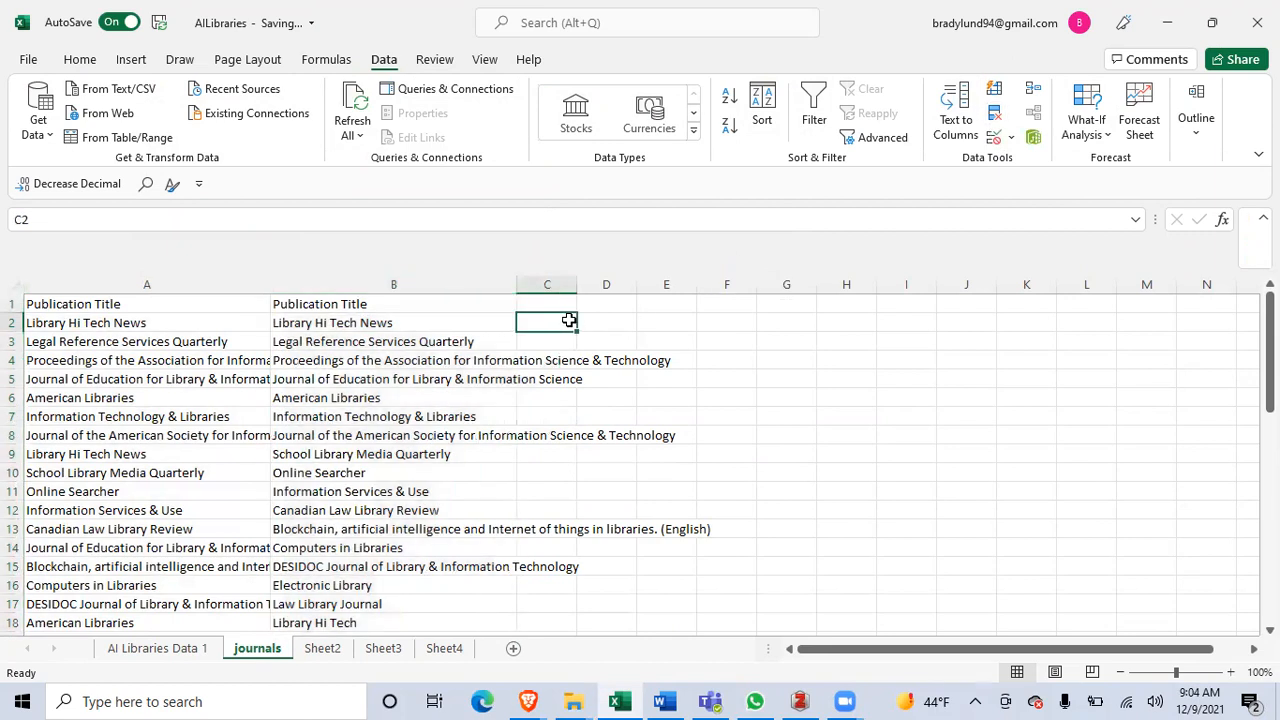
pyautogui.write('=COUNTIF')
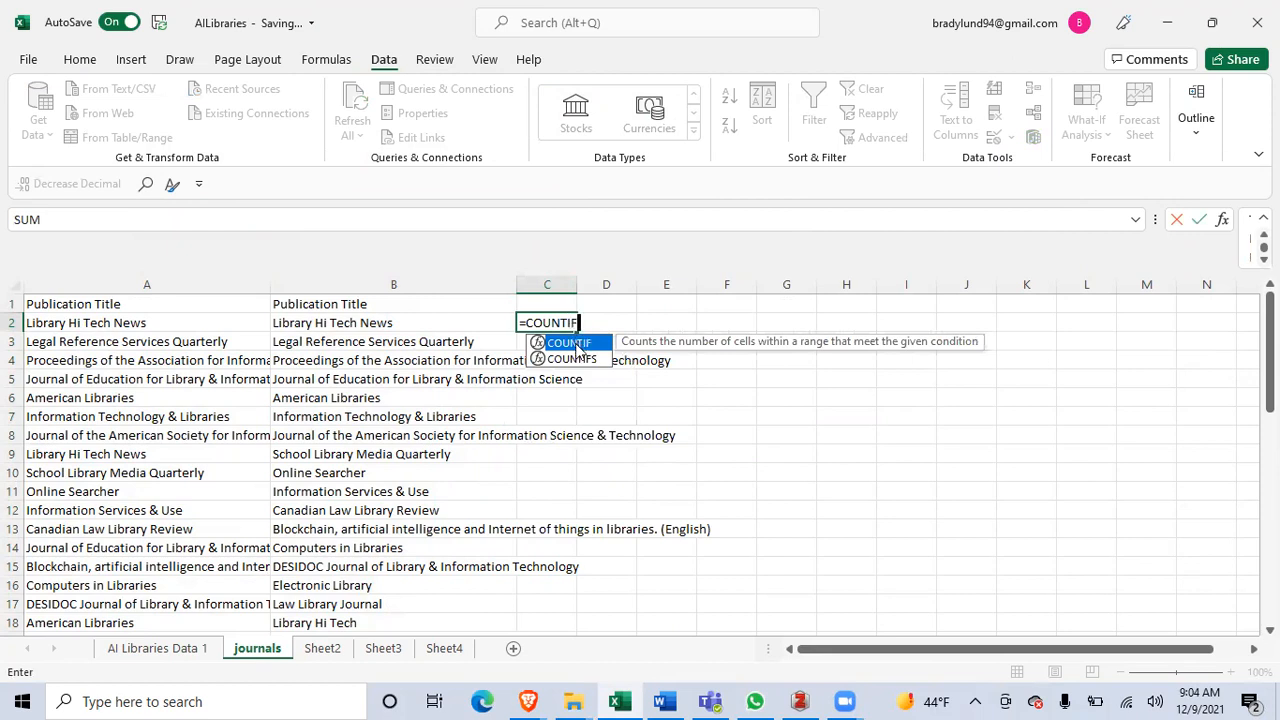
pyautogui.doubleClick(576, 345)
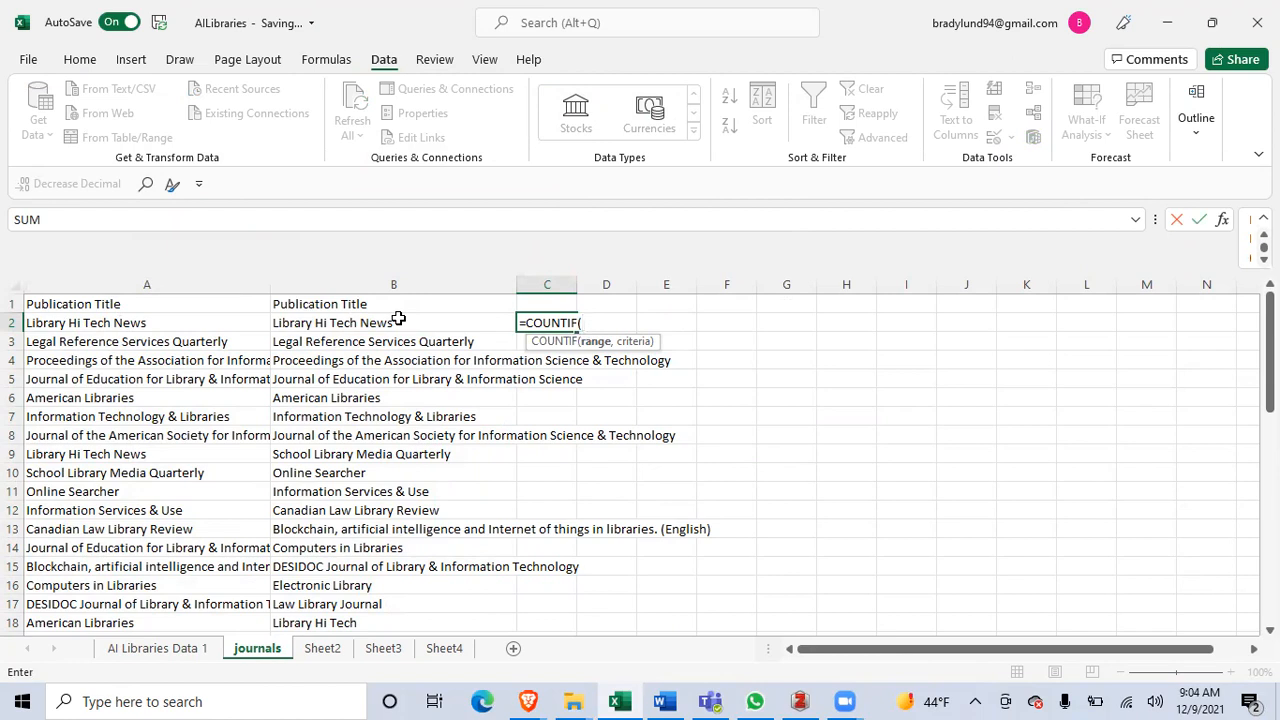
pyautogui.write('A2:A')
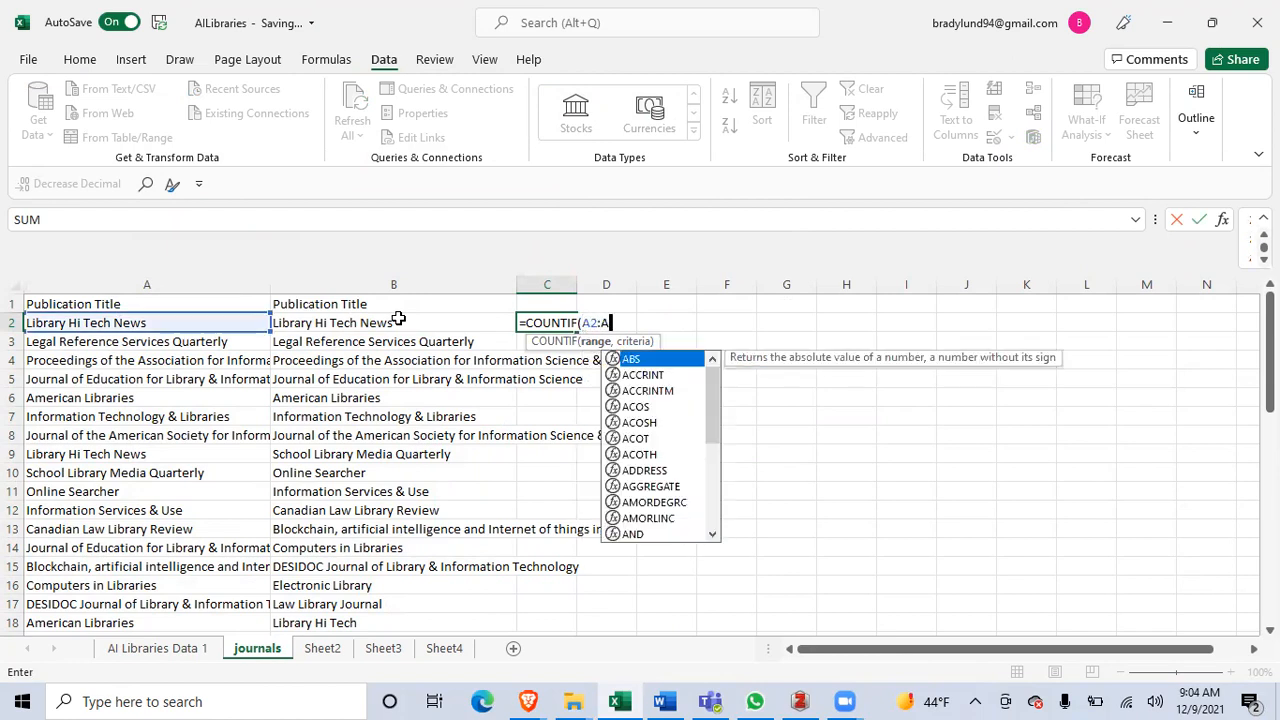
pyautogui.write('100')
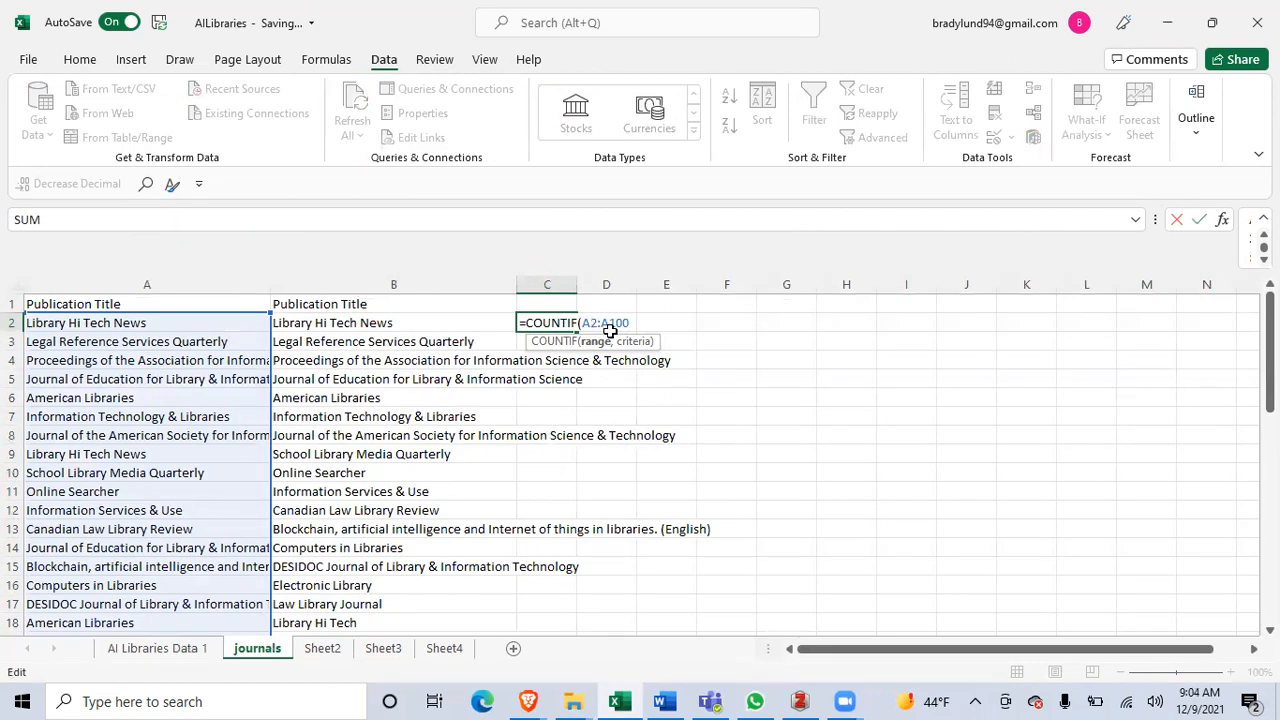
pyautogui.press('Return')
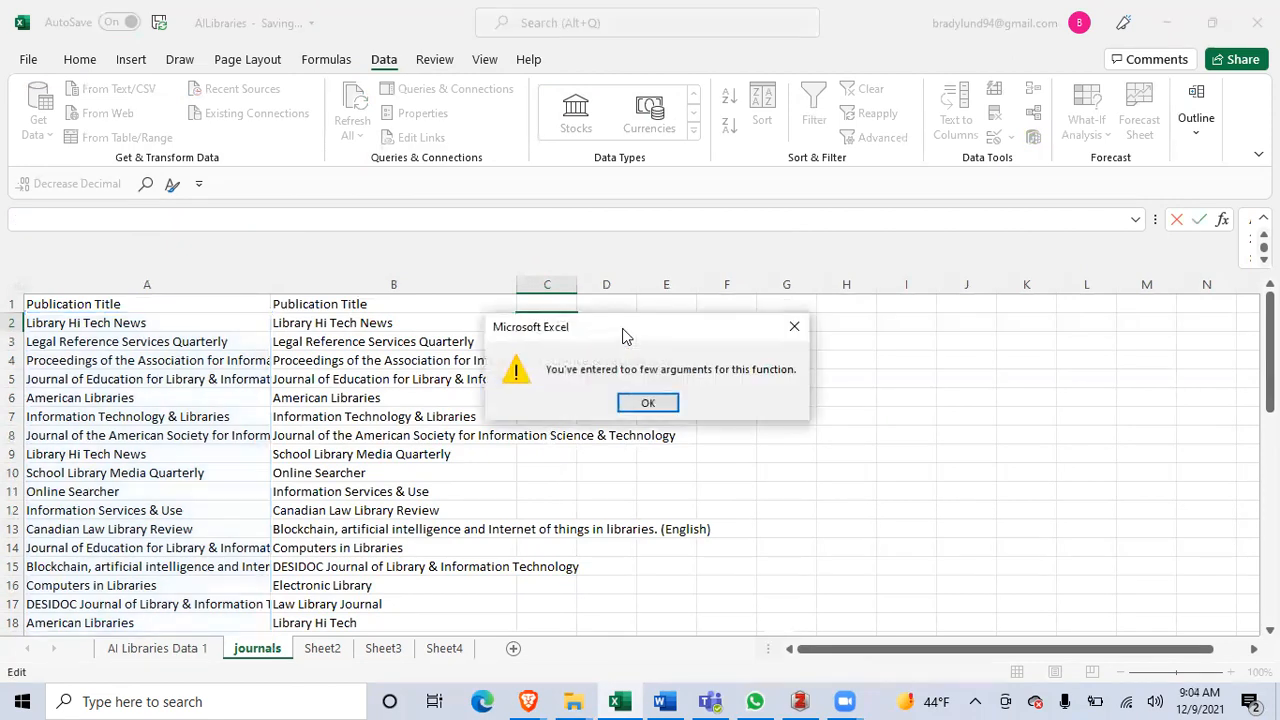
pyautogui.click(648, 403)
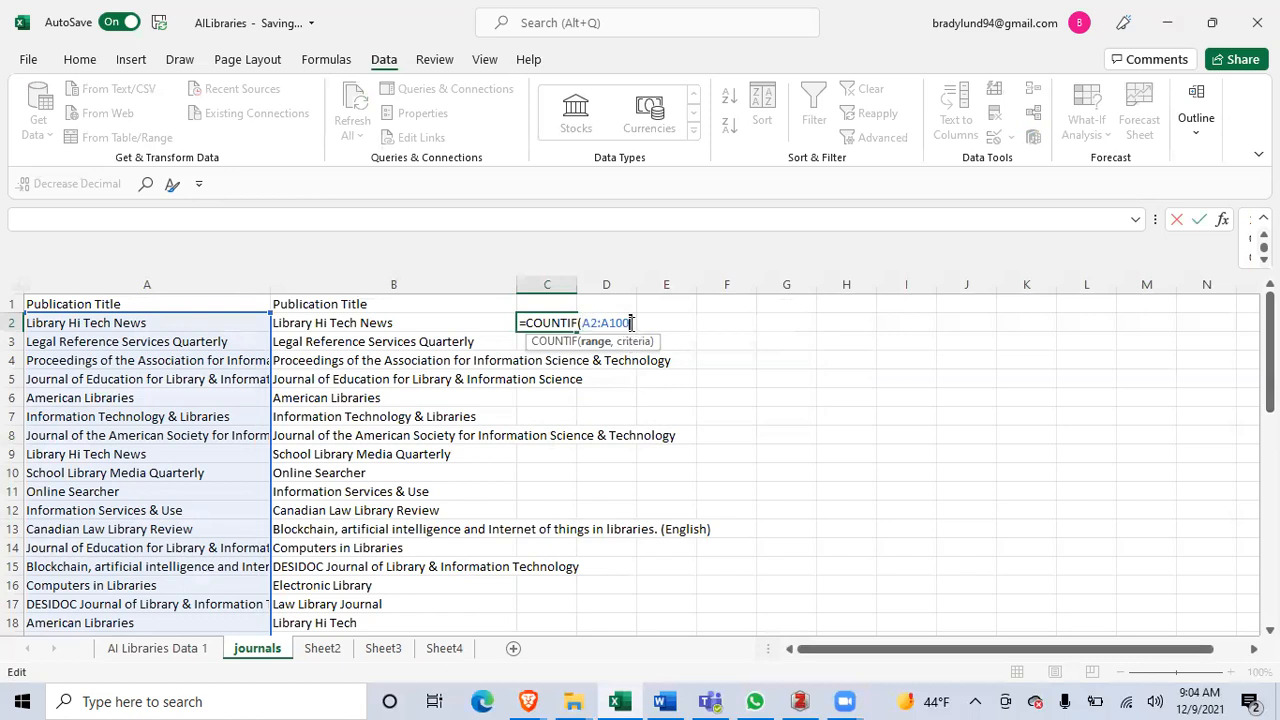
pyautogui.write(',')
pyautogui.click(484, 323)
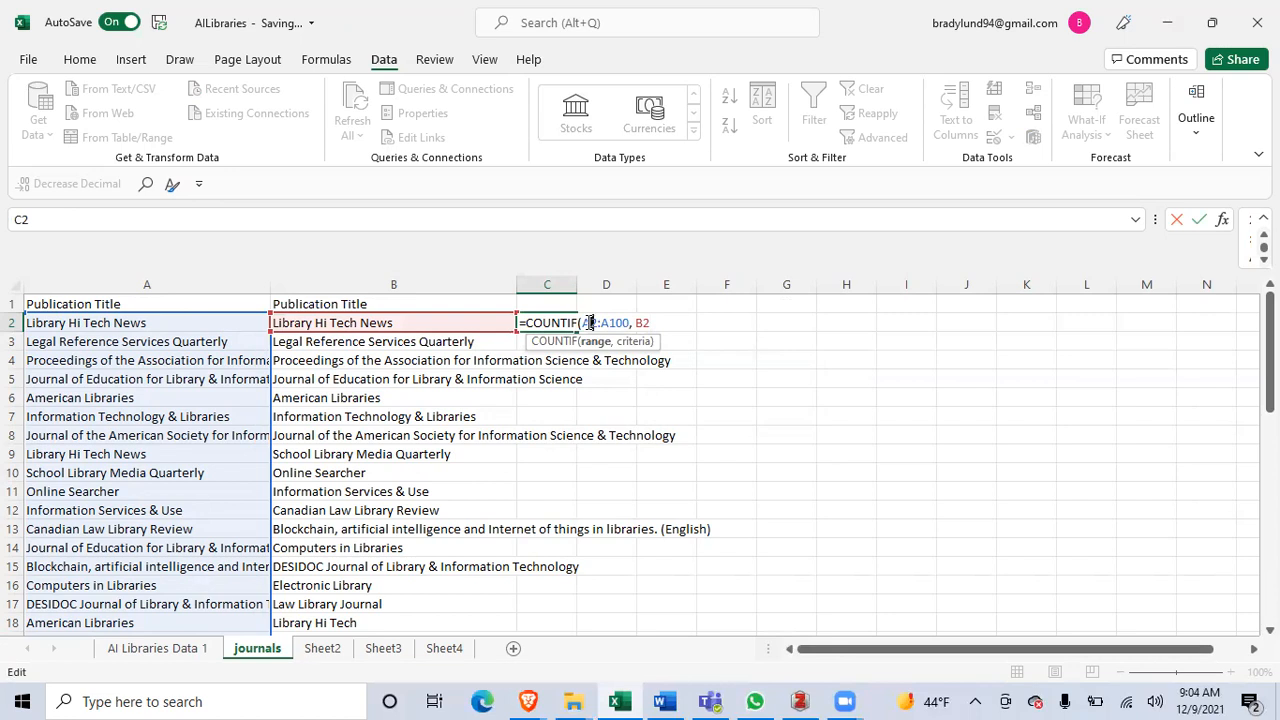
pyautogui.press('XF86AudioLowerVolume')
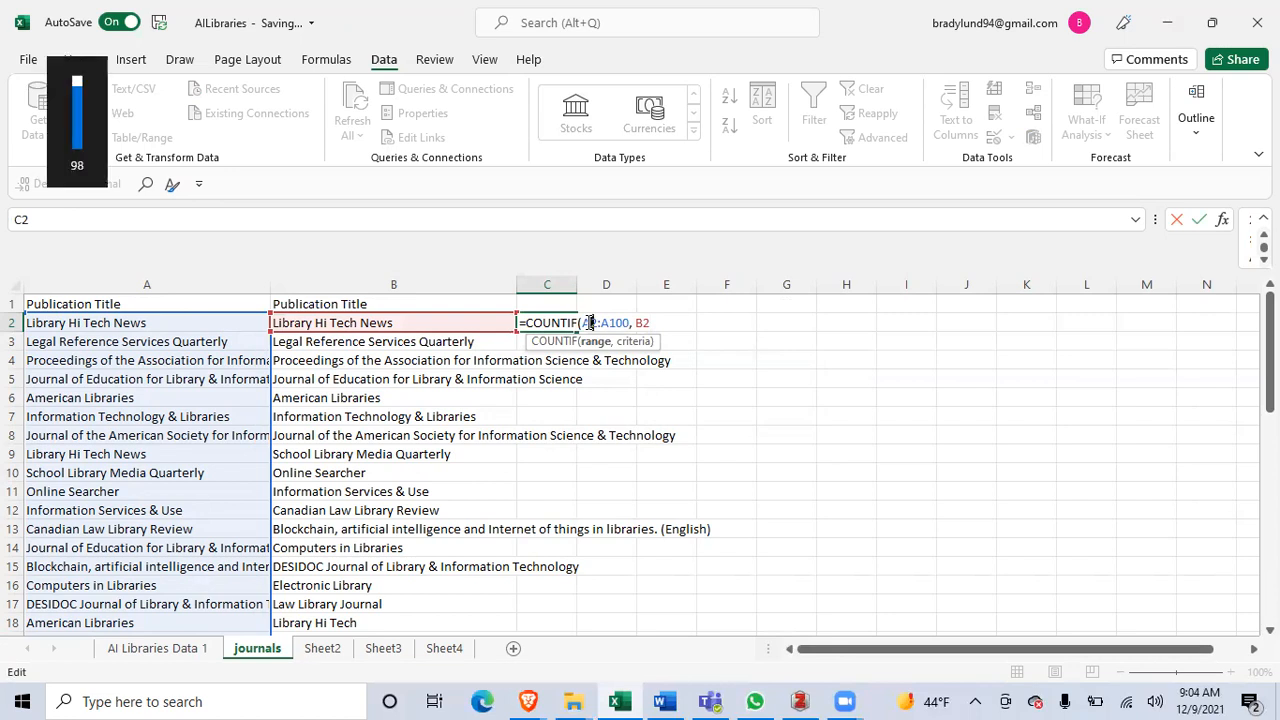
pyautogui.click(662, 337)
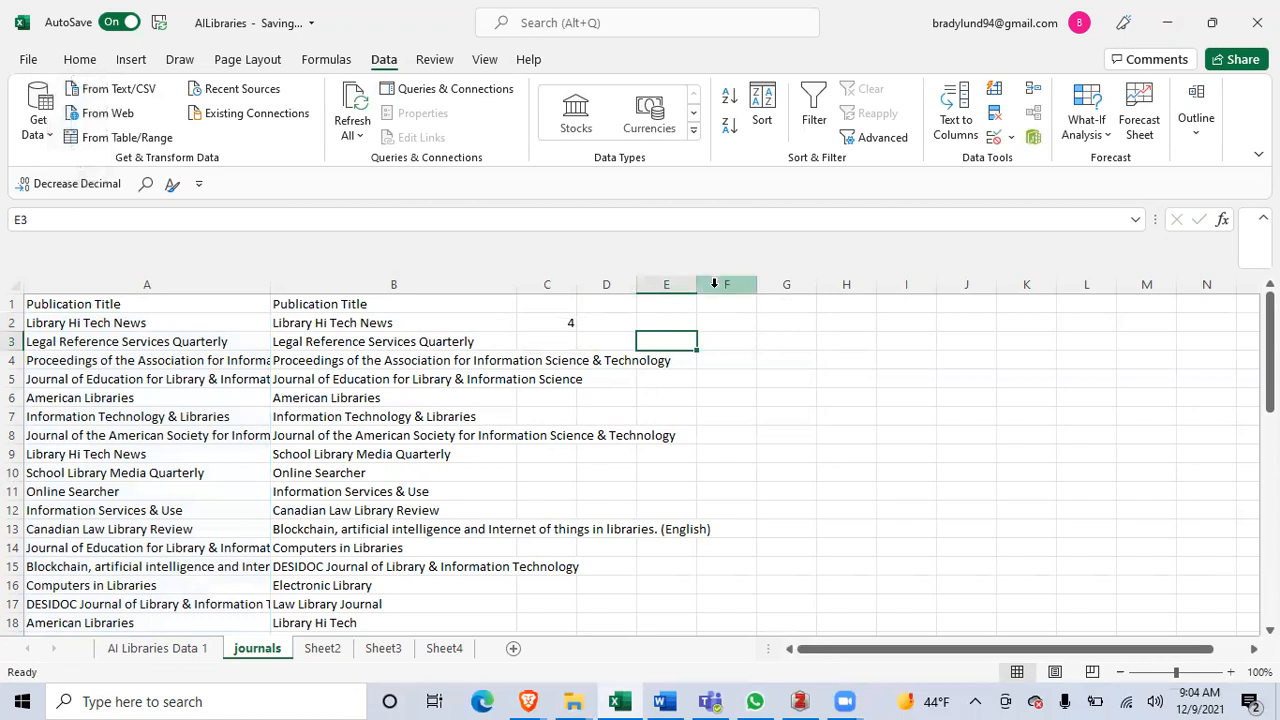
# Fill the COUNTIF formula from C2 down to C33, covering all unique journal titles in column B
pyautogui.click(572, 330)
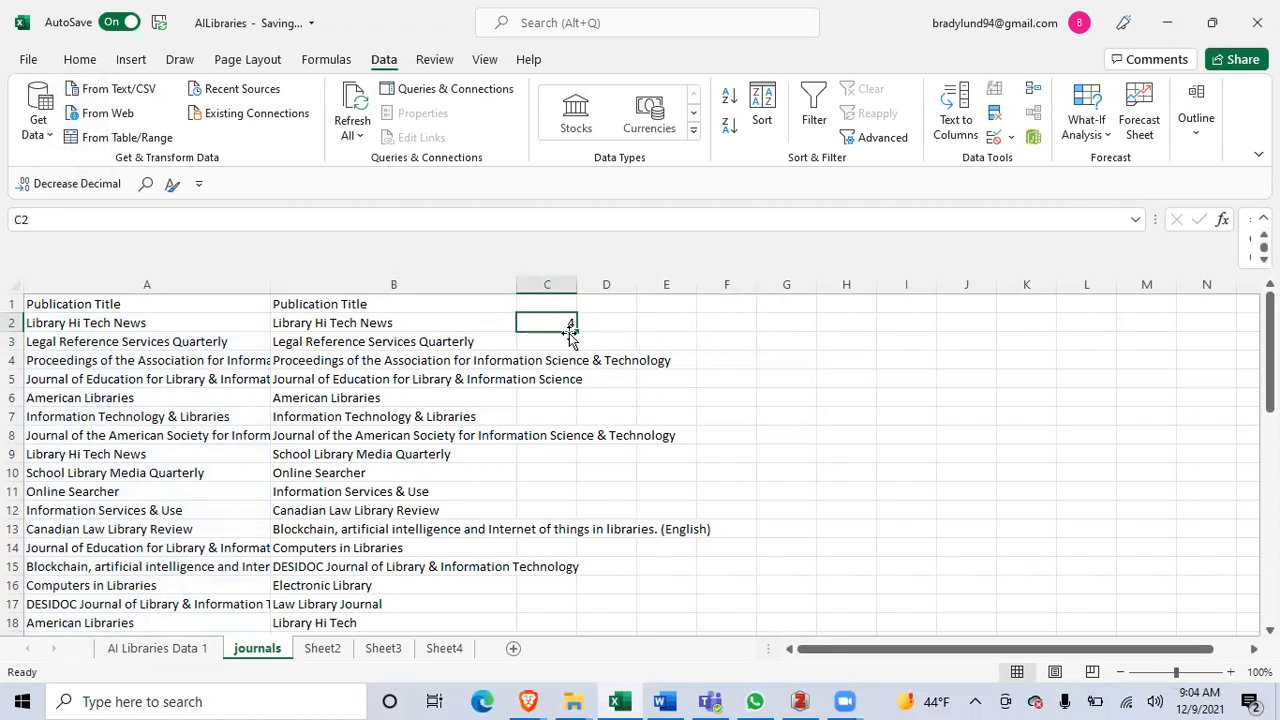
pyautogui.moveTo(574, 331)
pyautogui.mouseDown()
pyautogui.moveTo(574, 563)
pyautogui.moveTo(578, 319)
pyautogui.moveTo(578, 331)
pyautogui.mouseUp()
pyautogui.doubleClick(556, 325)
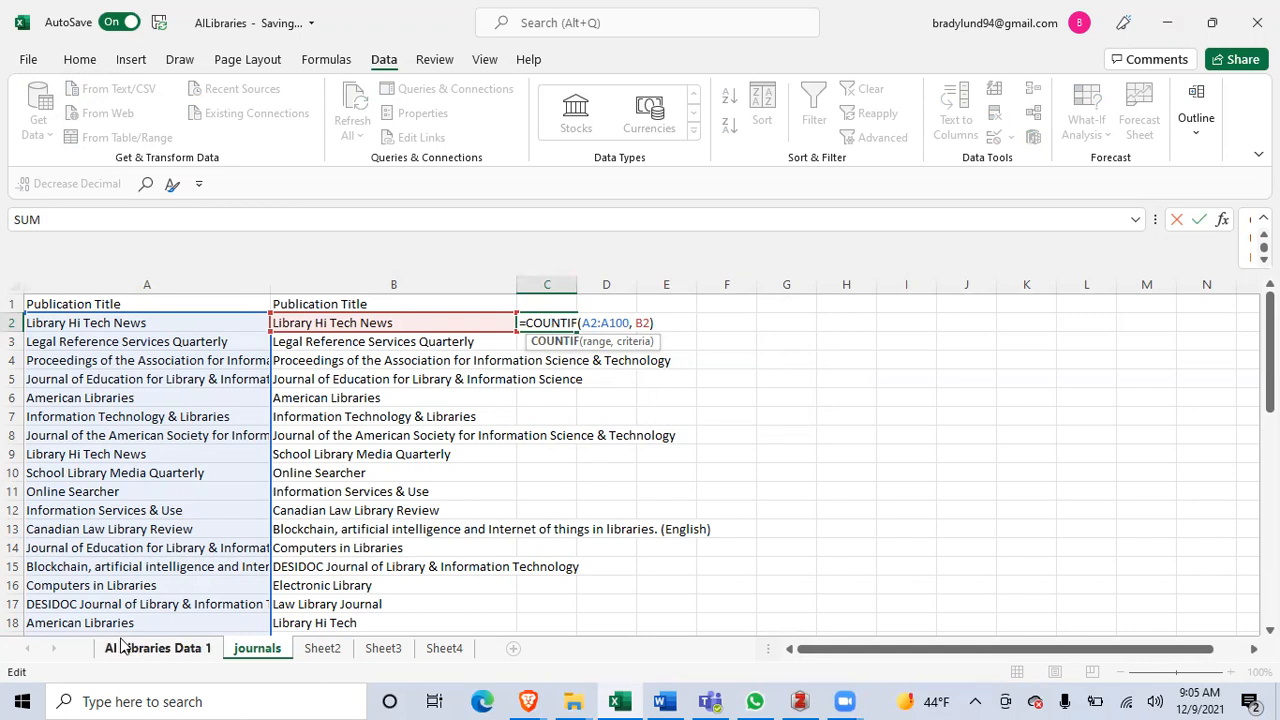
pyautogui.press('Return')
pyautogui.click(556, 320)
pyautogui.moveTo(576, 330); pyautogui.dragTo(566, 536)
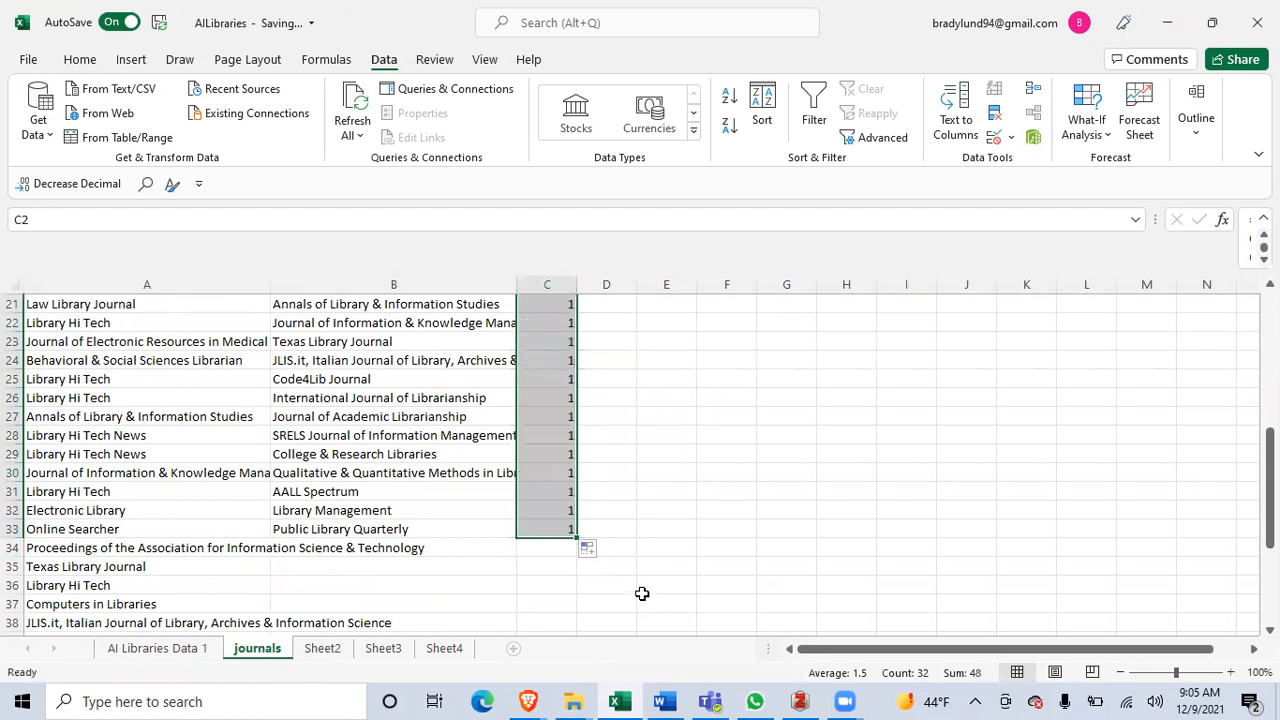
# Sort columns B and C together by the counts in column C, largest to smallest
pyautogui.moveTo(1268, 488); pyautogui.dragTo(1268, 347)
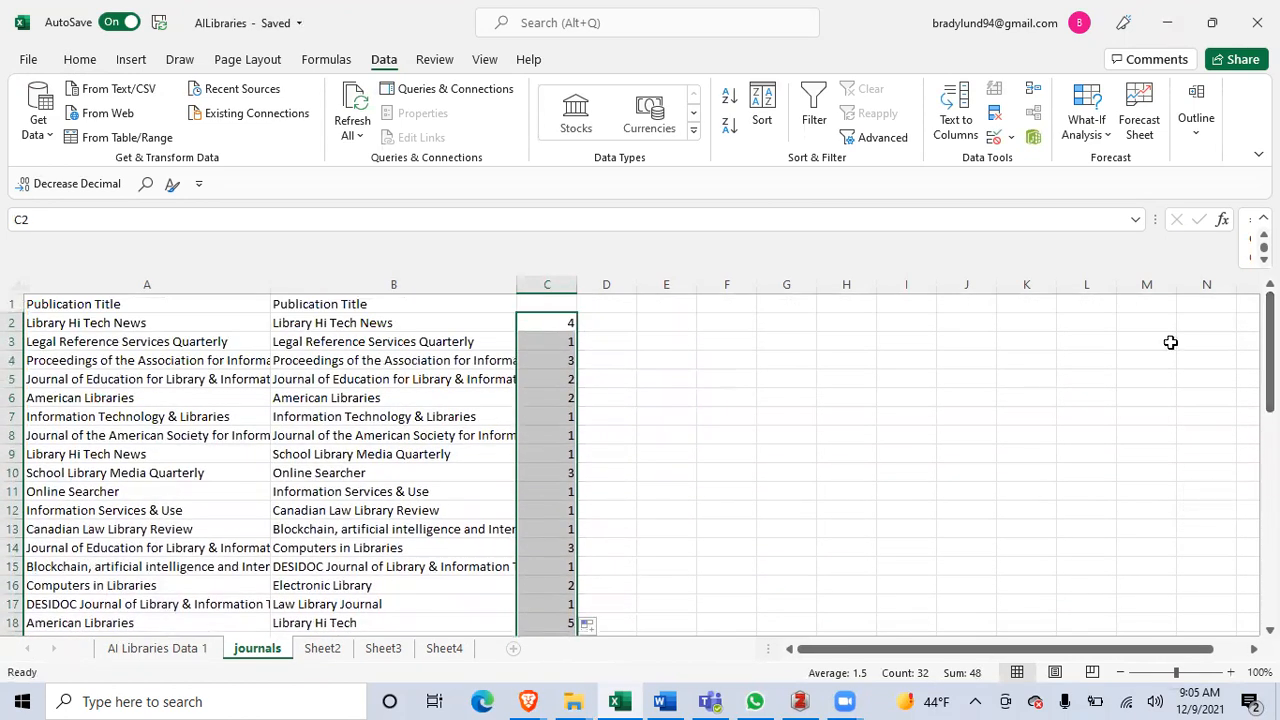
pyautogui.click(557, 283)
pyautogui.moveTo(557, 284); pyautogui.dragTo(422, 289)
pyautogui.click(80, 59)
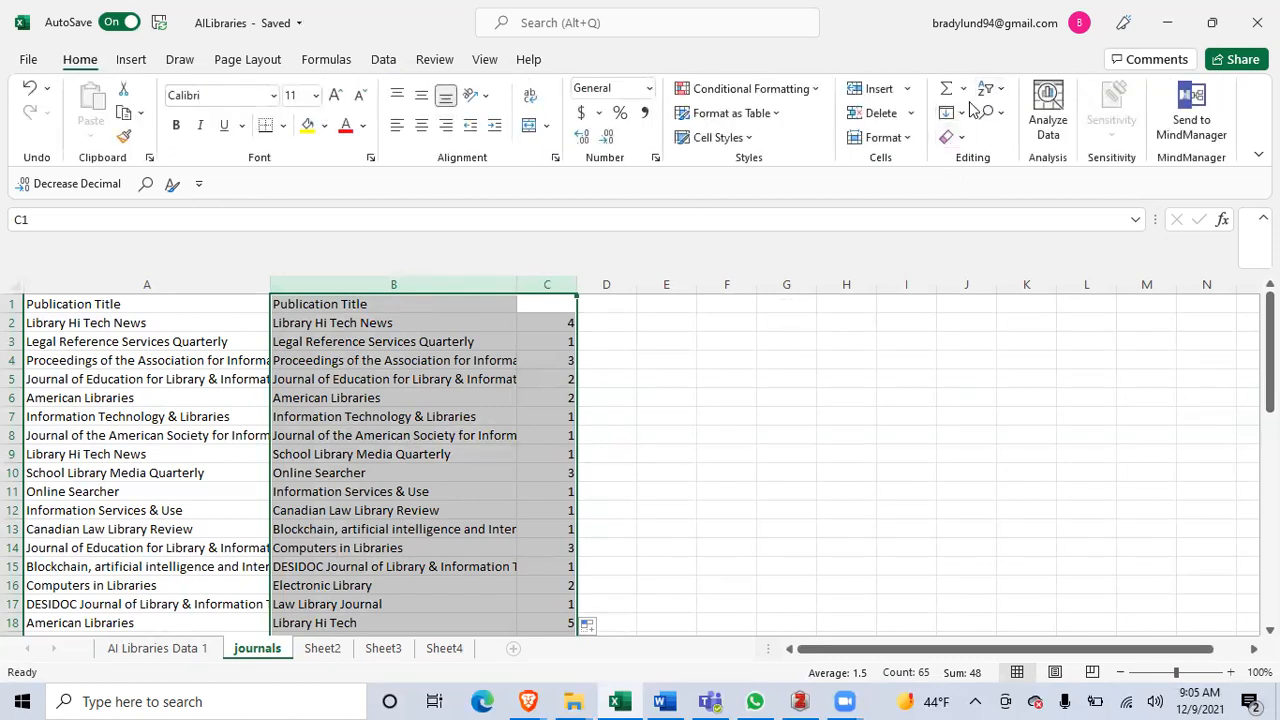
pyautogui.click(1000, 93)
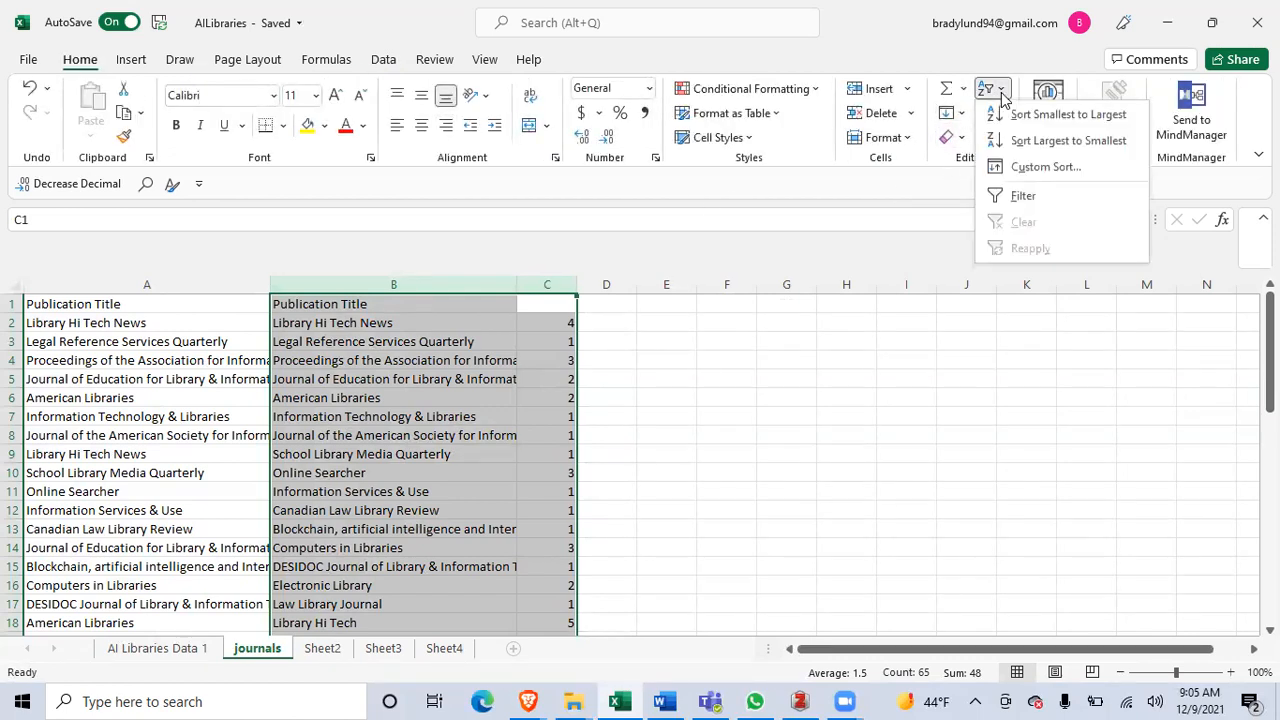
pyautogui.click(1047, 141)
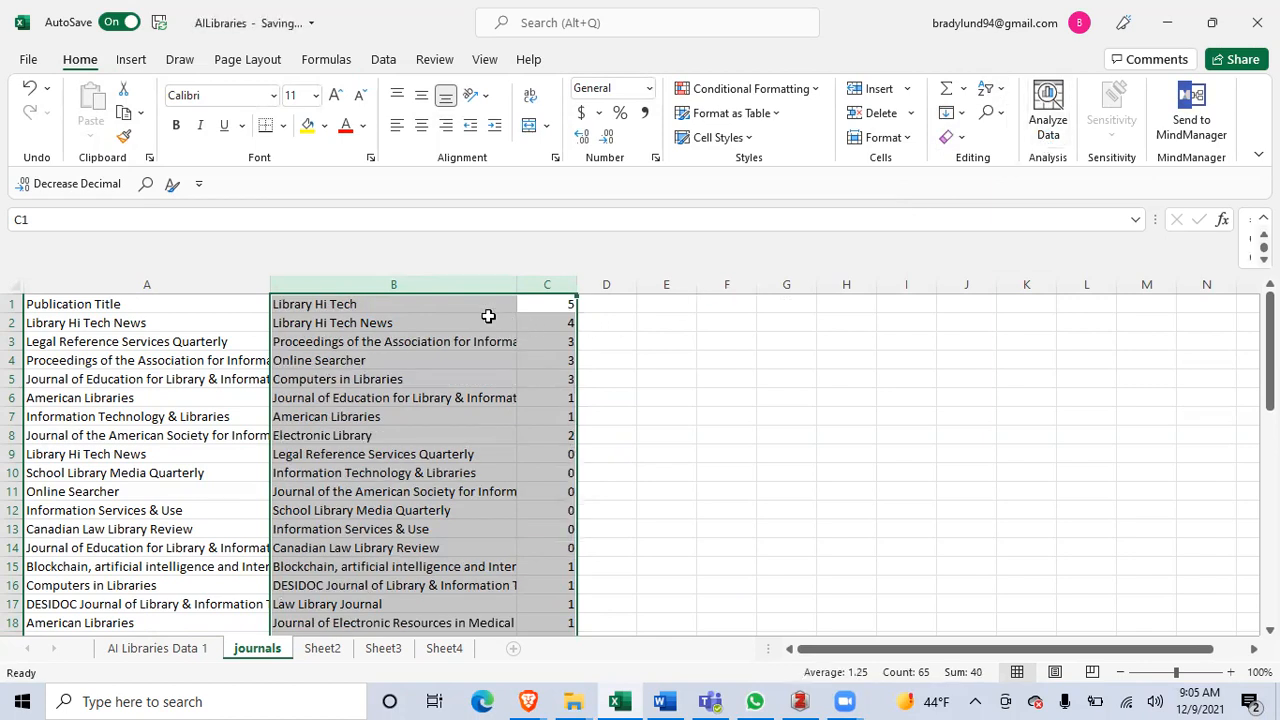
# Examine the sorted journal counts and the cell references in C1's COUNTIF formula
pyautogui.click(481, 313)
pyautogui.moveTo(446, 306); pyautogui.dragTo(525, 436)
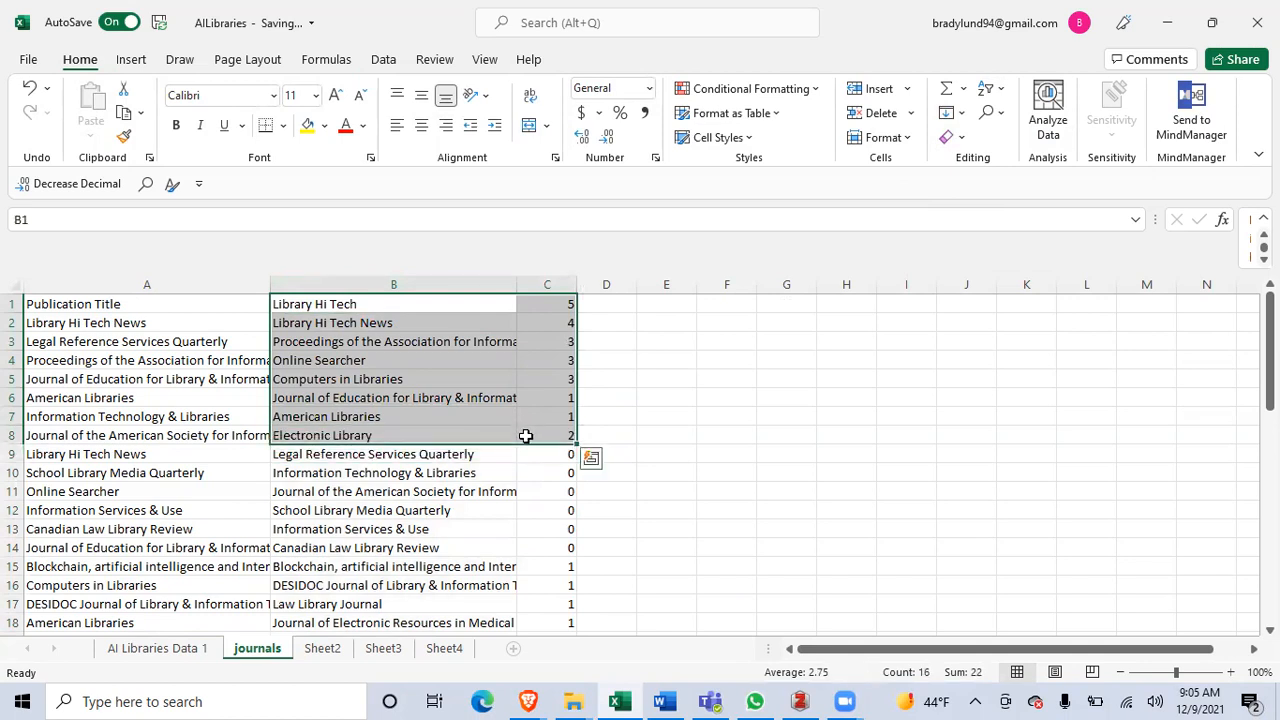
pyautogui.click(473, 361)
pyautogui.click(535, 304)
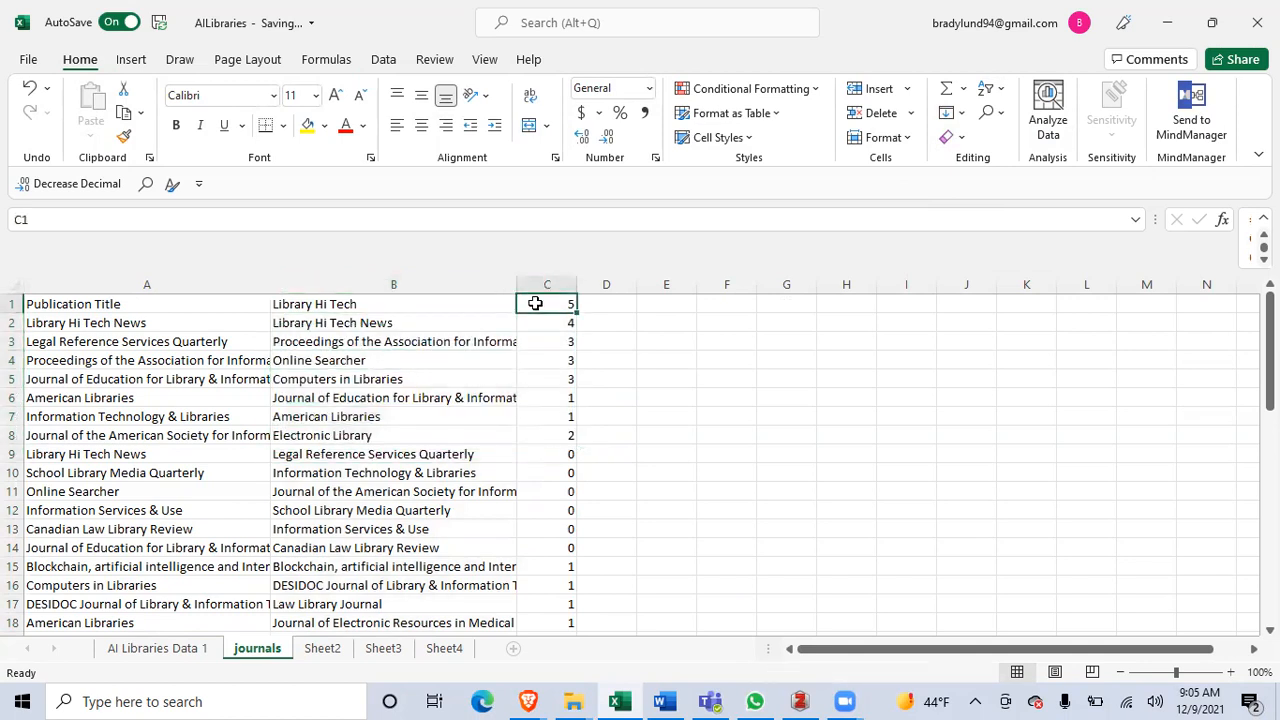
pyautogui.doubleClick(540, 301)
pyautogui.click(592, 303)
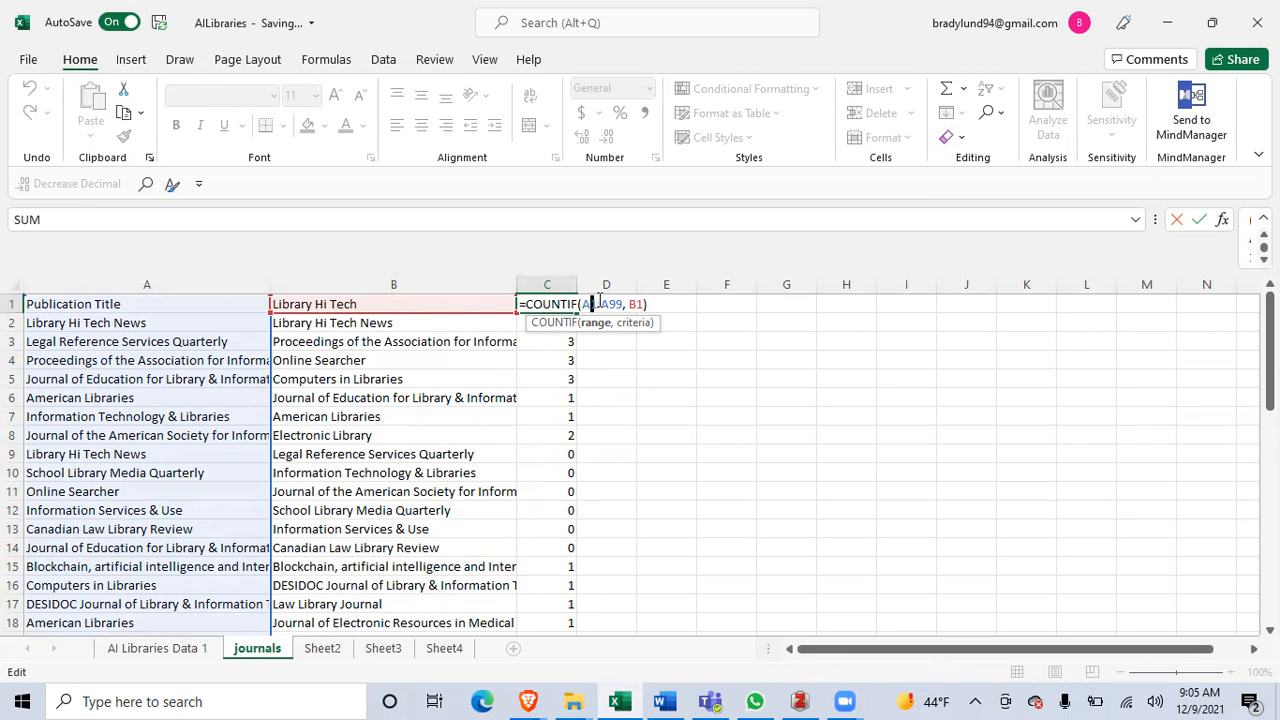
pyautogui.press('Return')
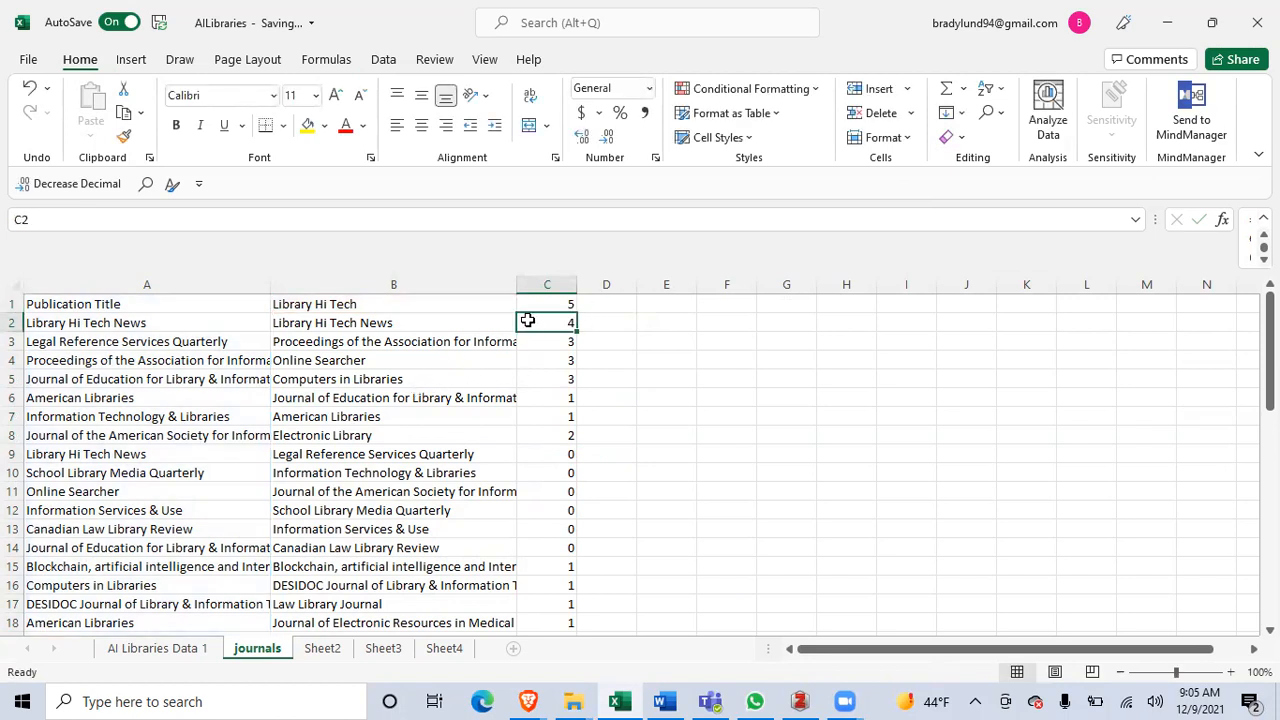
pyautogui.doubleClick(553, 302)
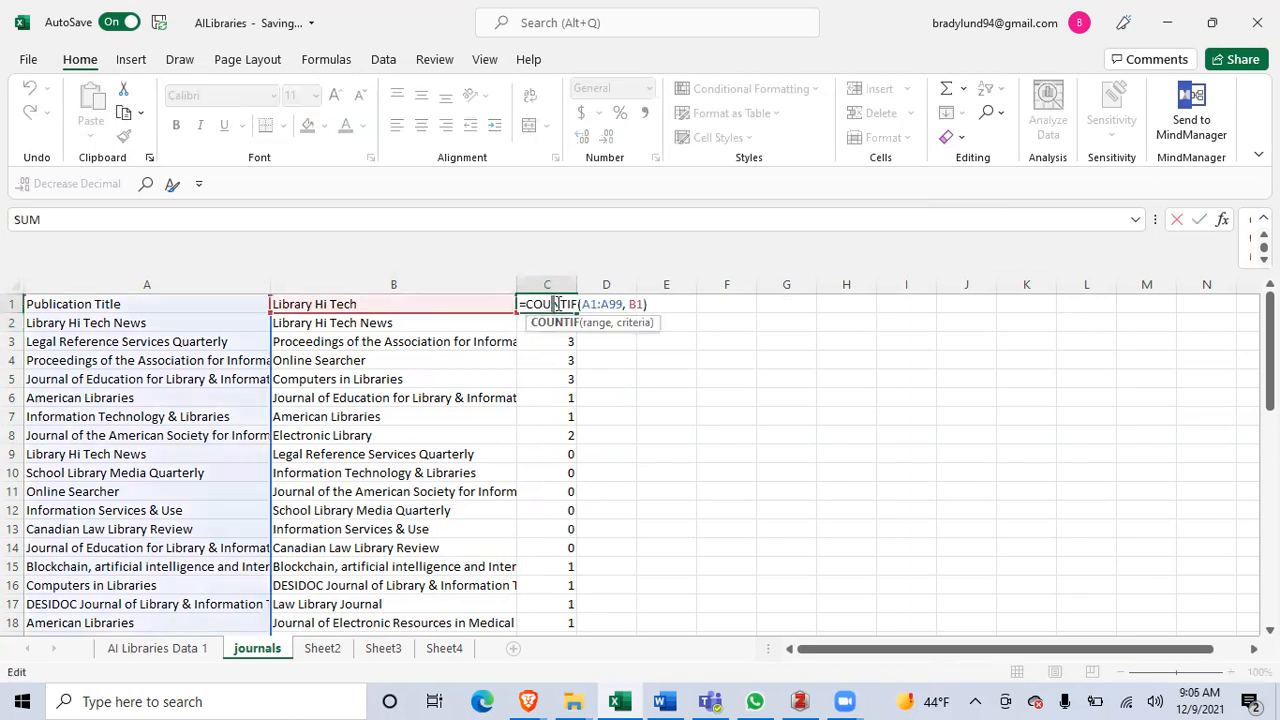
pyautogui.click(589, 304)
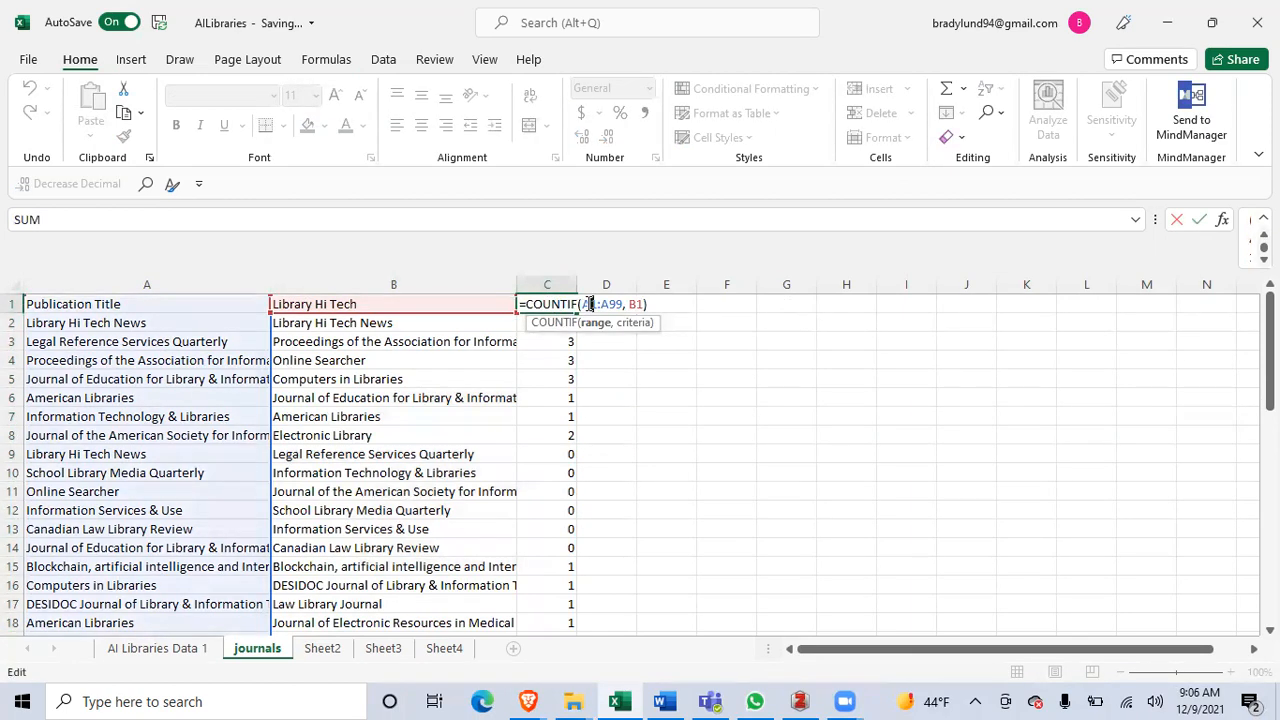
pyautogui.press('Return')
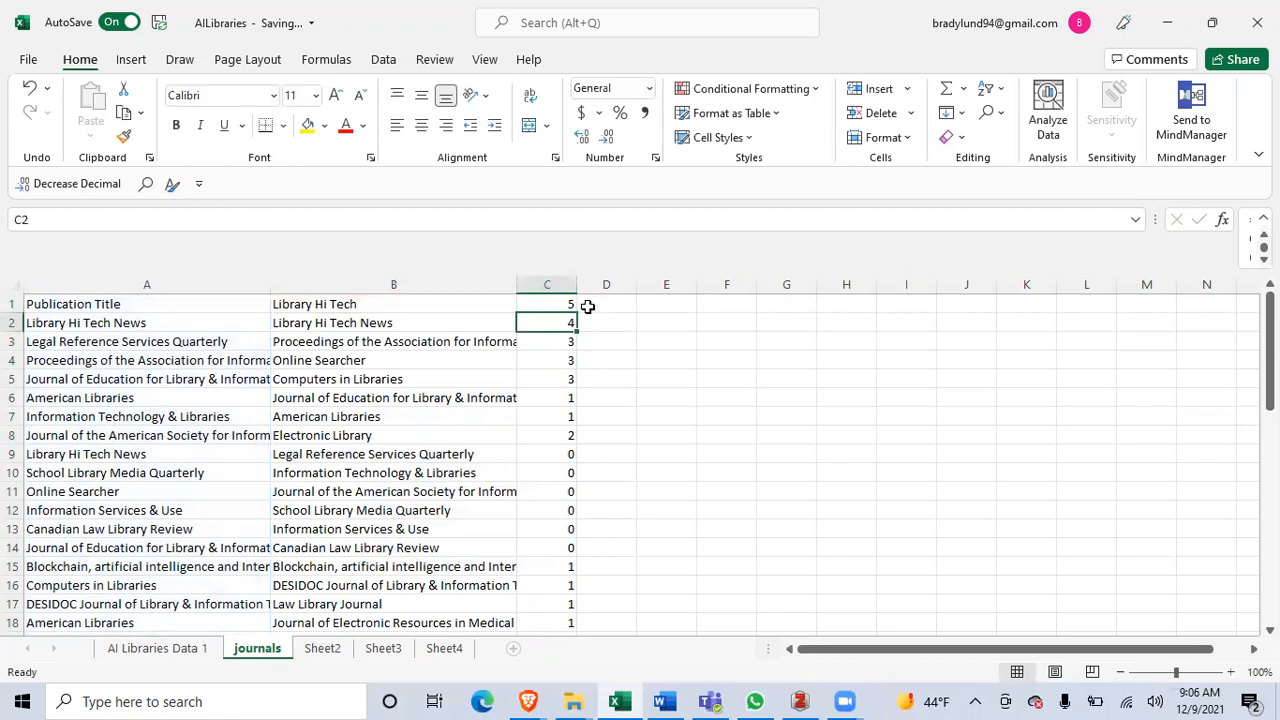
# Make the count range in C1's COUNTIF formula absolute as $A$1:$A$99, leaving the B1 criterion relative
pyautogui.doubleClick(558, 304)
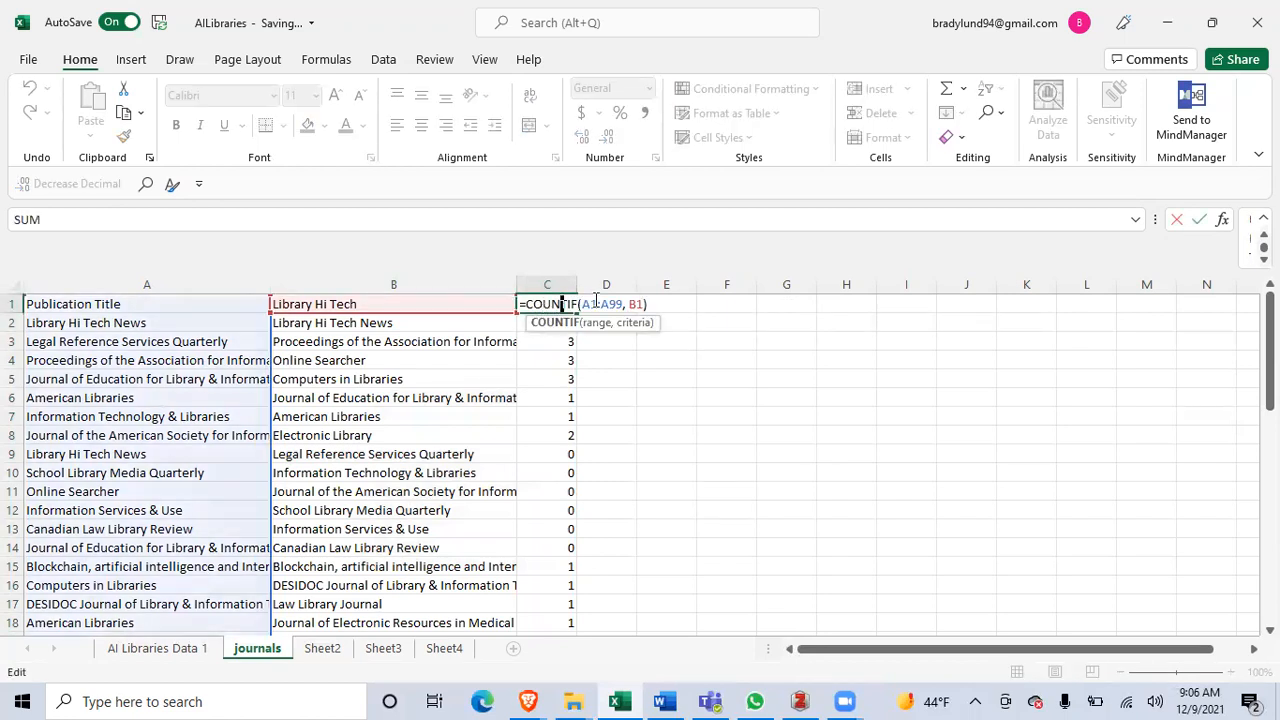
pyautogui.press('F4')
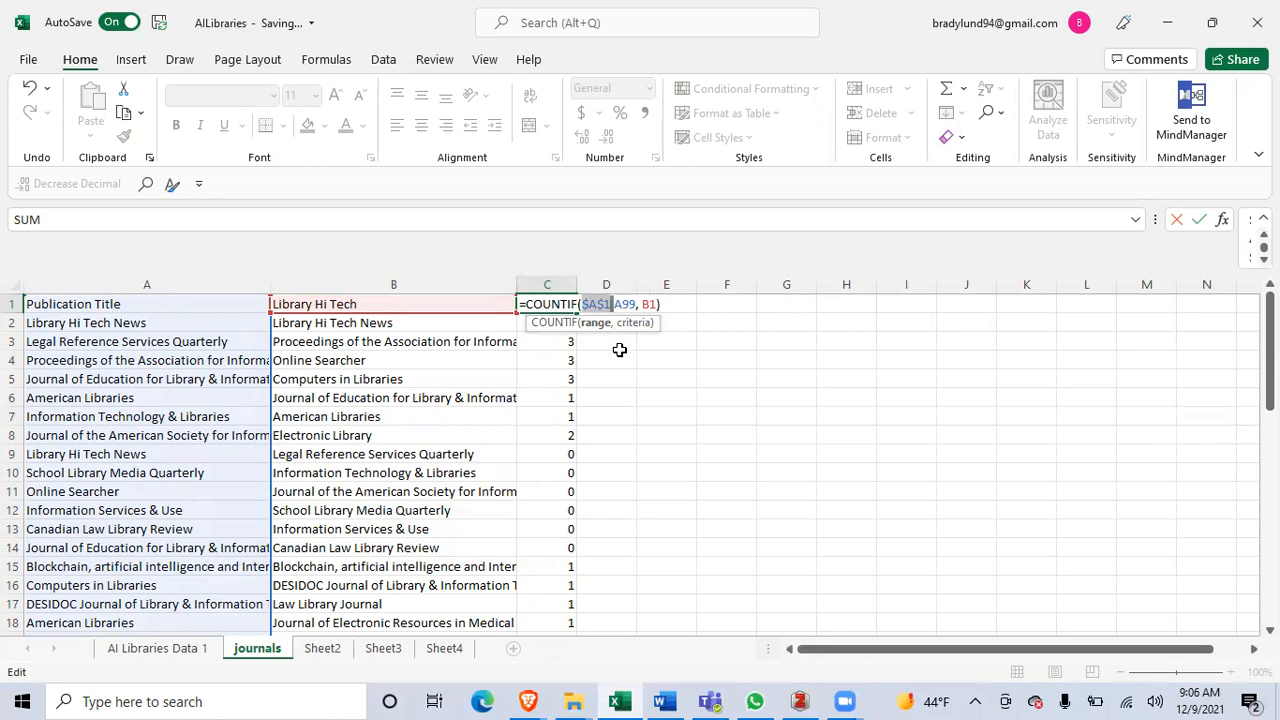
pyautogui.doubleClick(625, 304)
pyautogui.press('F4')
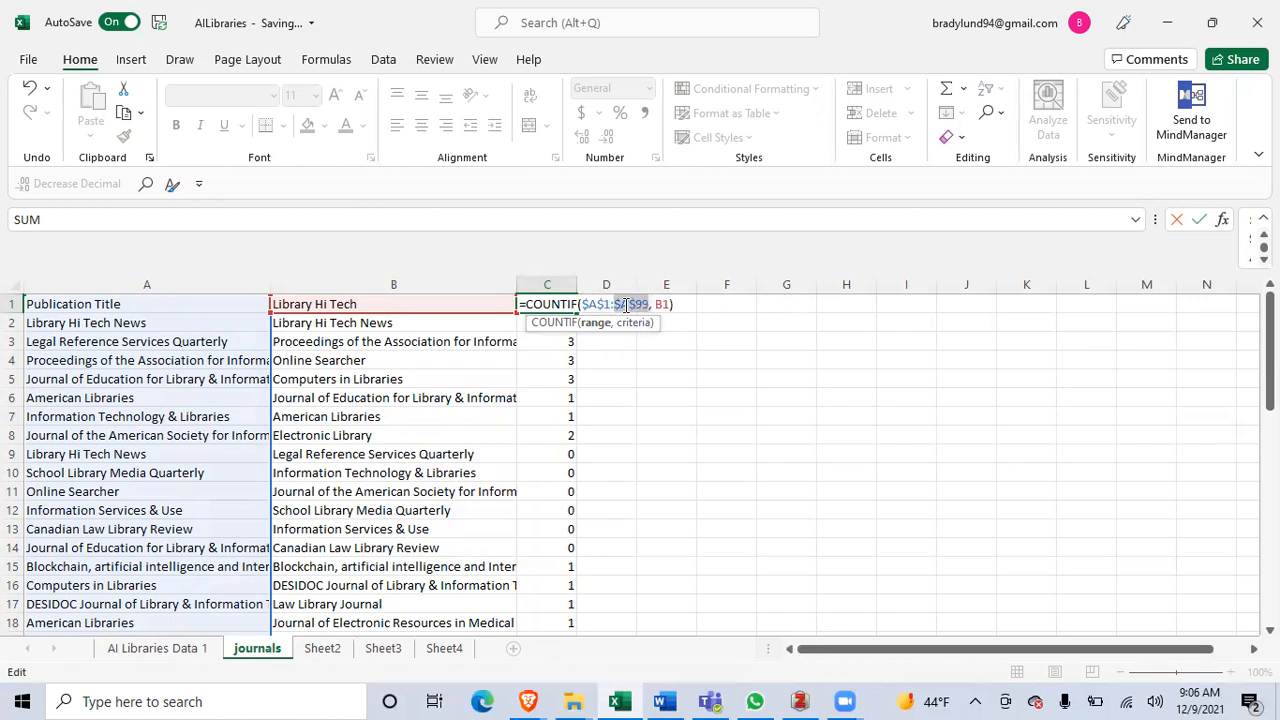
pyautogui.press('Return')
# Fill the absolute-range COUNTIF formula from C1 down column C beside the journal titles
pyautogui.click(558, 305)
pyautogui.moveTo(577, 310); pyautogui.dragTo(579, 370)
pyautogui.moveTo(1008, 400); pyautogui.dragTo(1246, 289)
pyautogui.click(773, 397)
pyautogui.moveTo(890, 652); pyautogui.dragTo(885, 651)
# Check the range and criterion references of the filled COUNTIF formulas in C1, C5 and C6
pyautogui.click(565, 307)
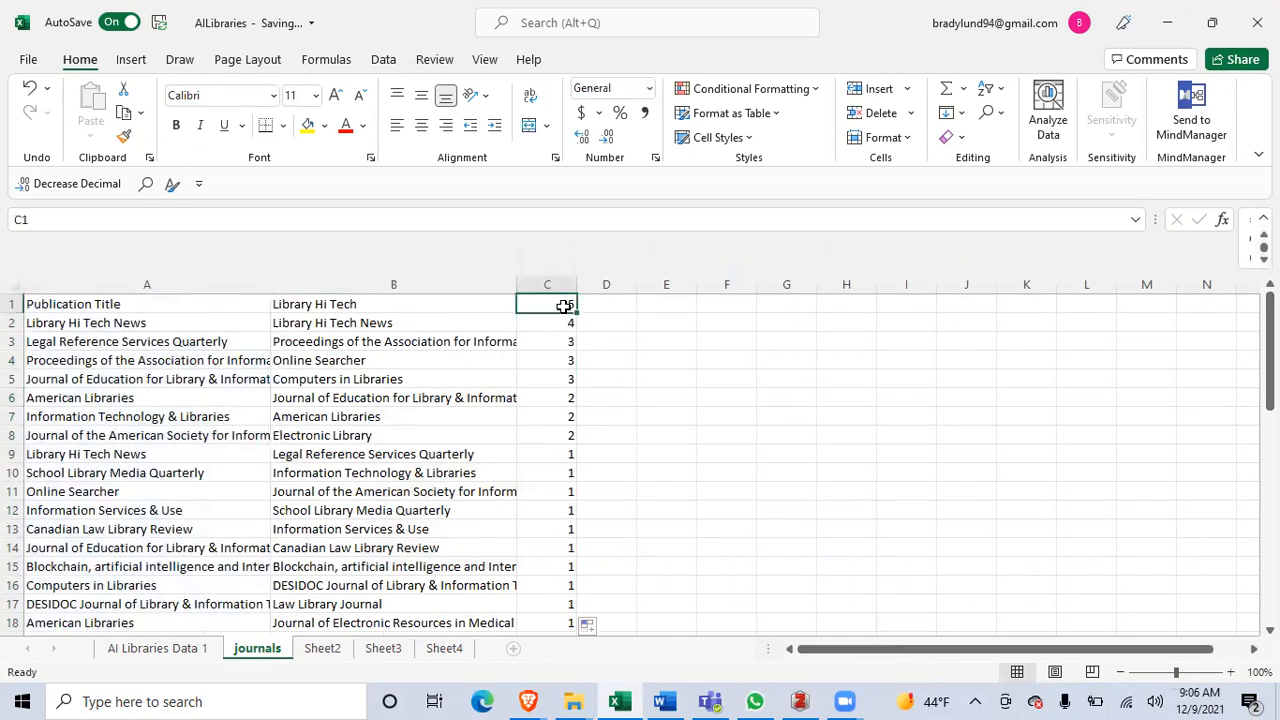
pyautogui.doubleClick(565, 307)
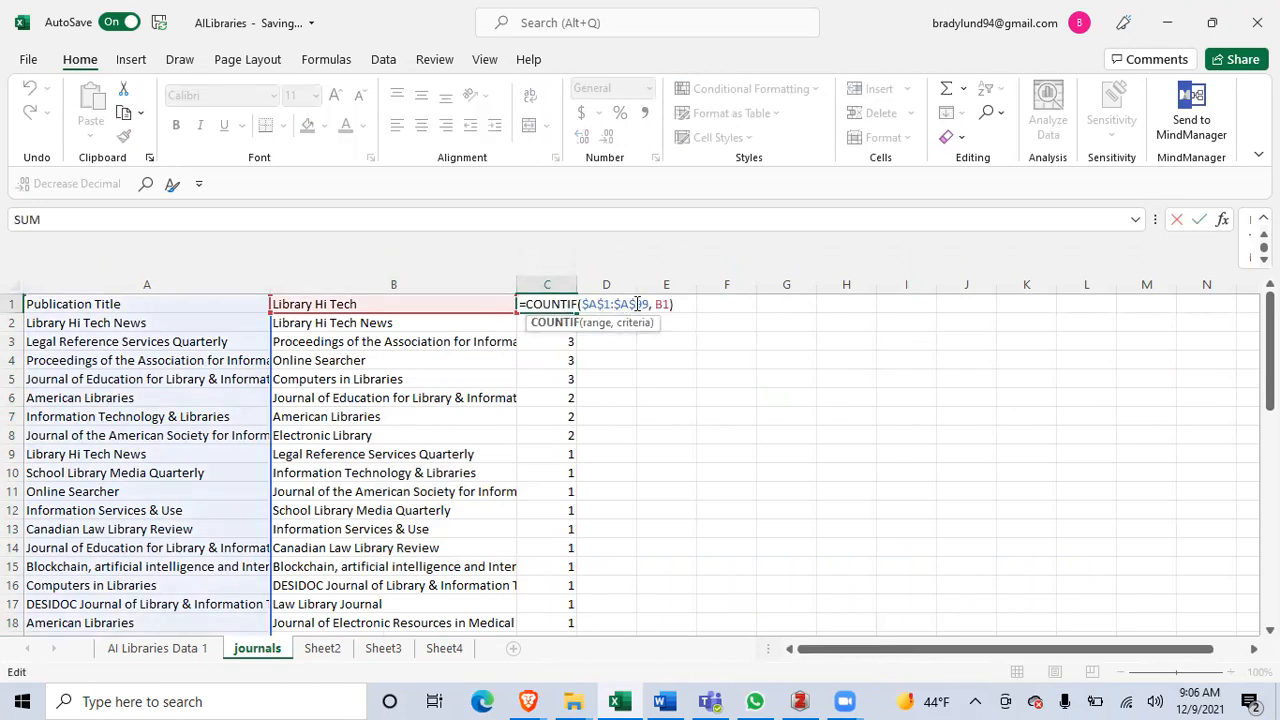
pyautogui.click(531, 343)
pyautogui.click(550, 380)
pyautogui.doubleClick(552, 379)
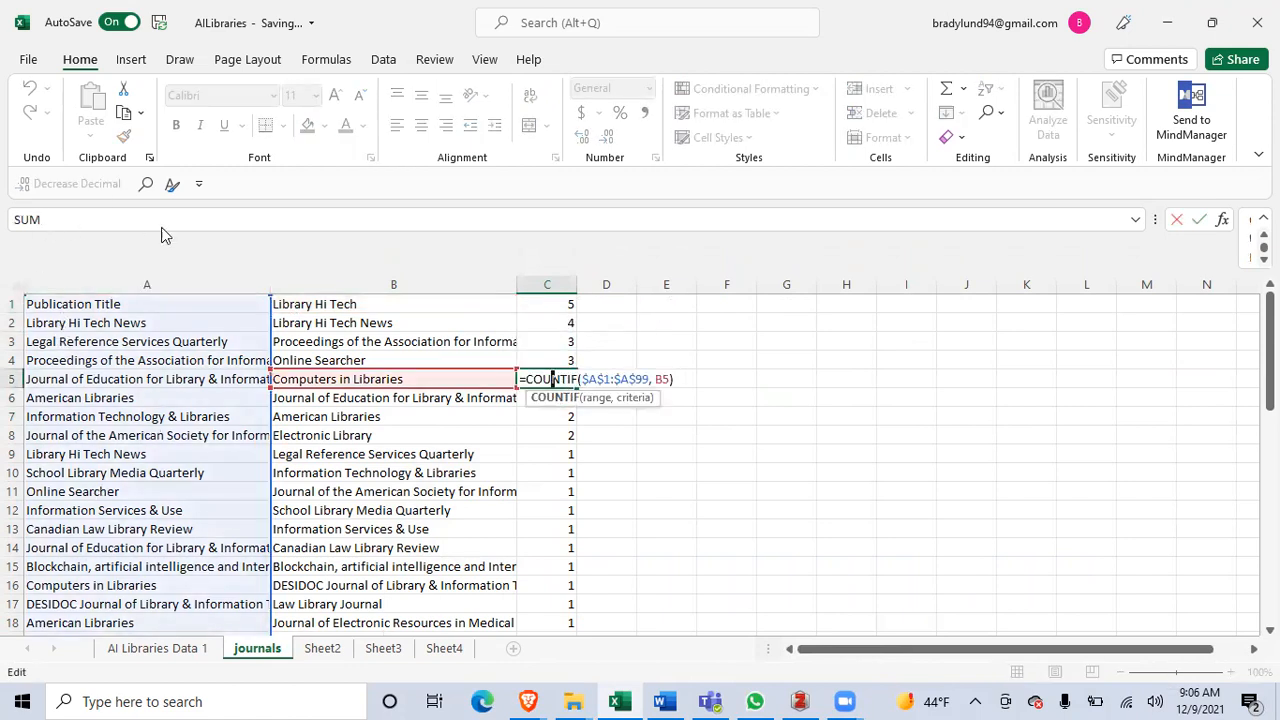
pyautogui.click(605, 378)
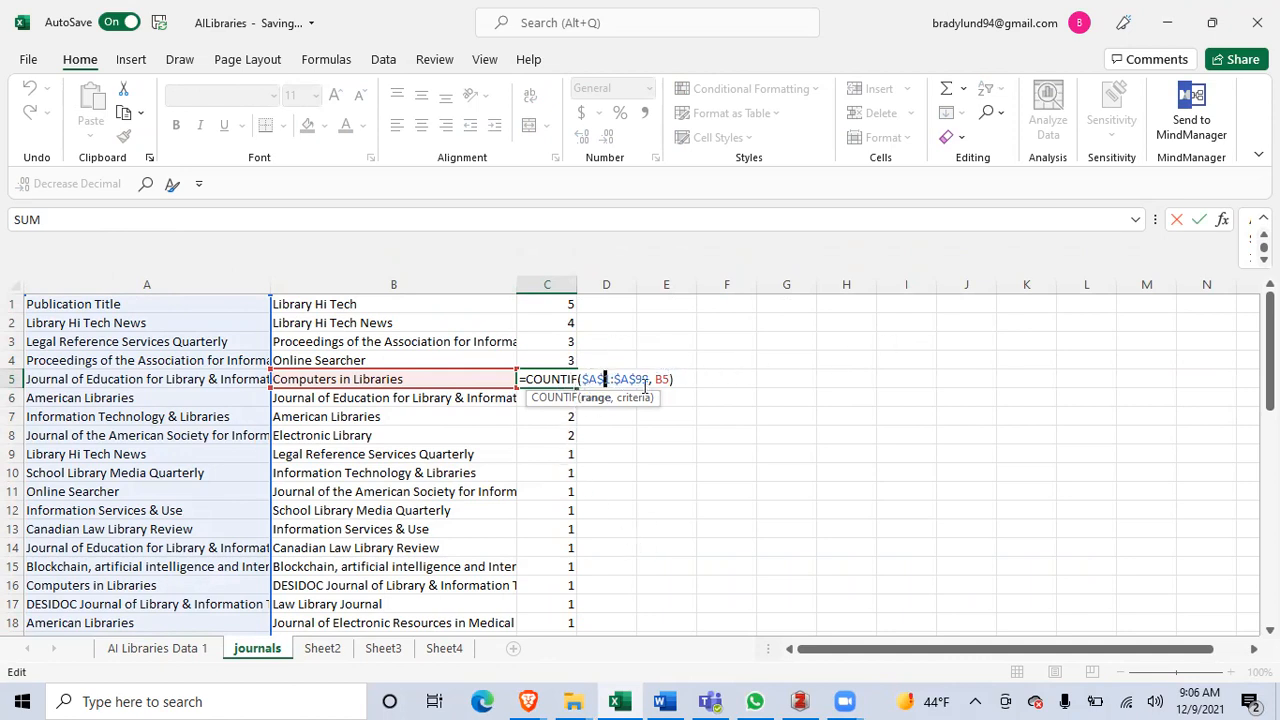
pyautogui.press('Return')
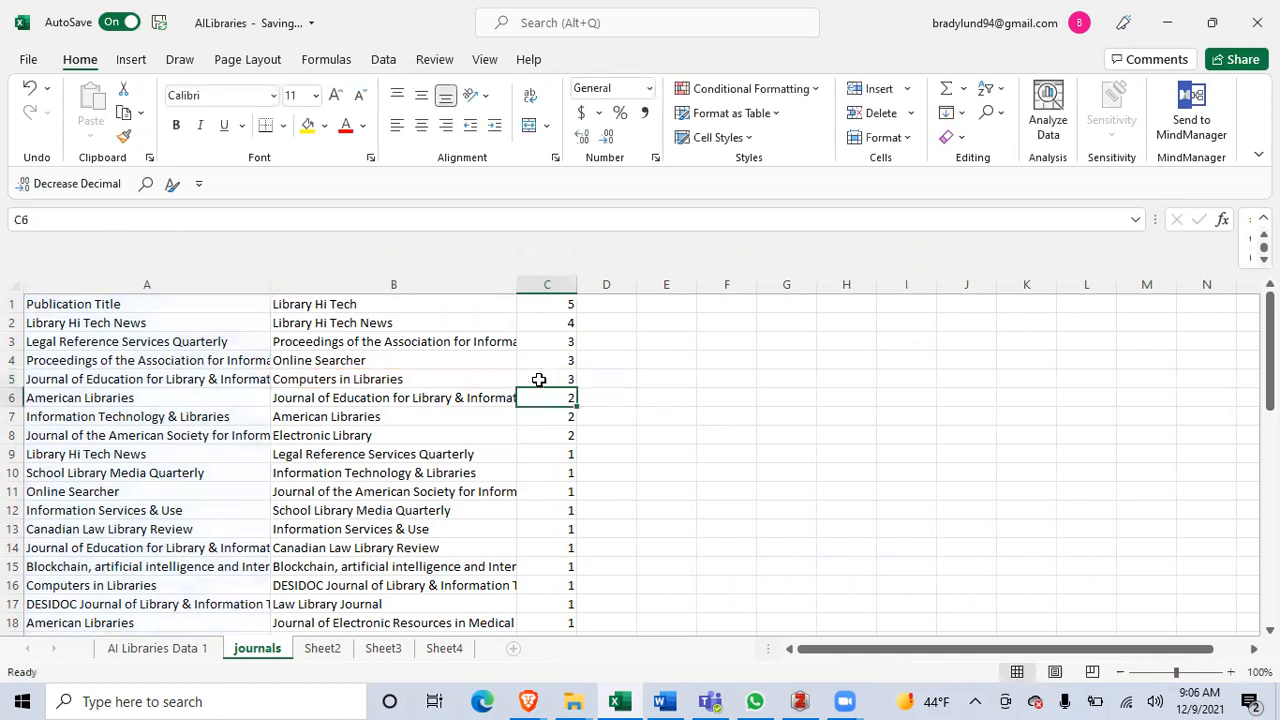
pyautogui.doubleClick(540, 398)
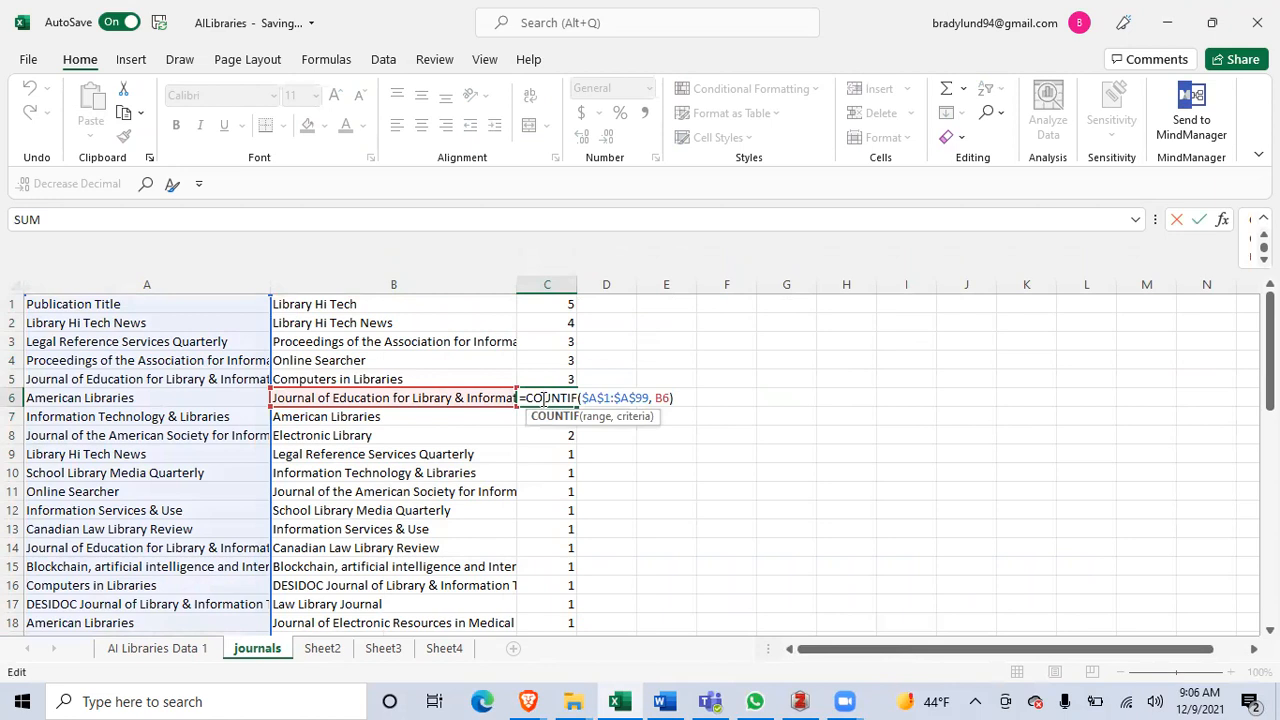
pyautogui.click(517, 417)
pyautogui.click(531, 417)
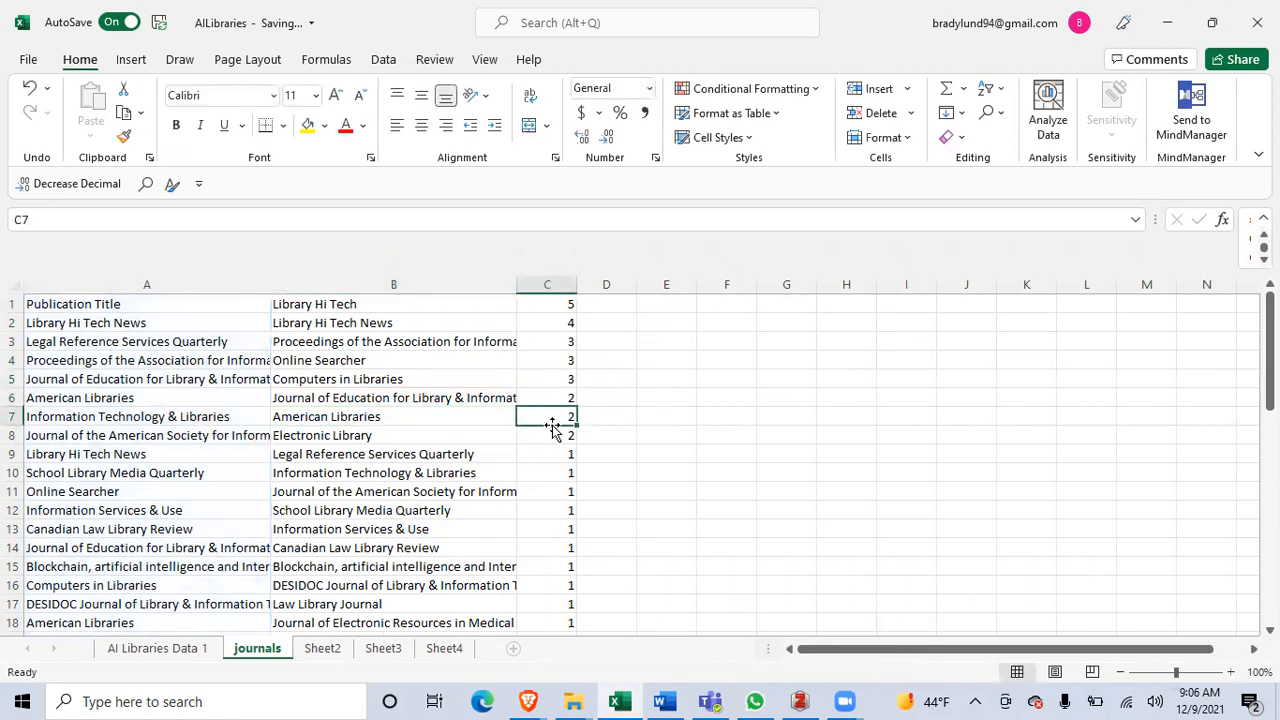
pyautogui.press('Down')
pyautogui.press('Up')
pyautogui.press('Up')
pyautogui.press('Up')
pyautogui.press('Up')
pyautogui.press('Up')
pyautogui.press('Up')
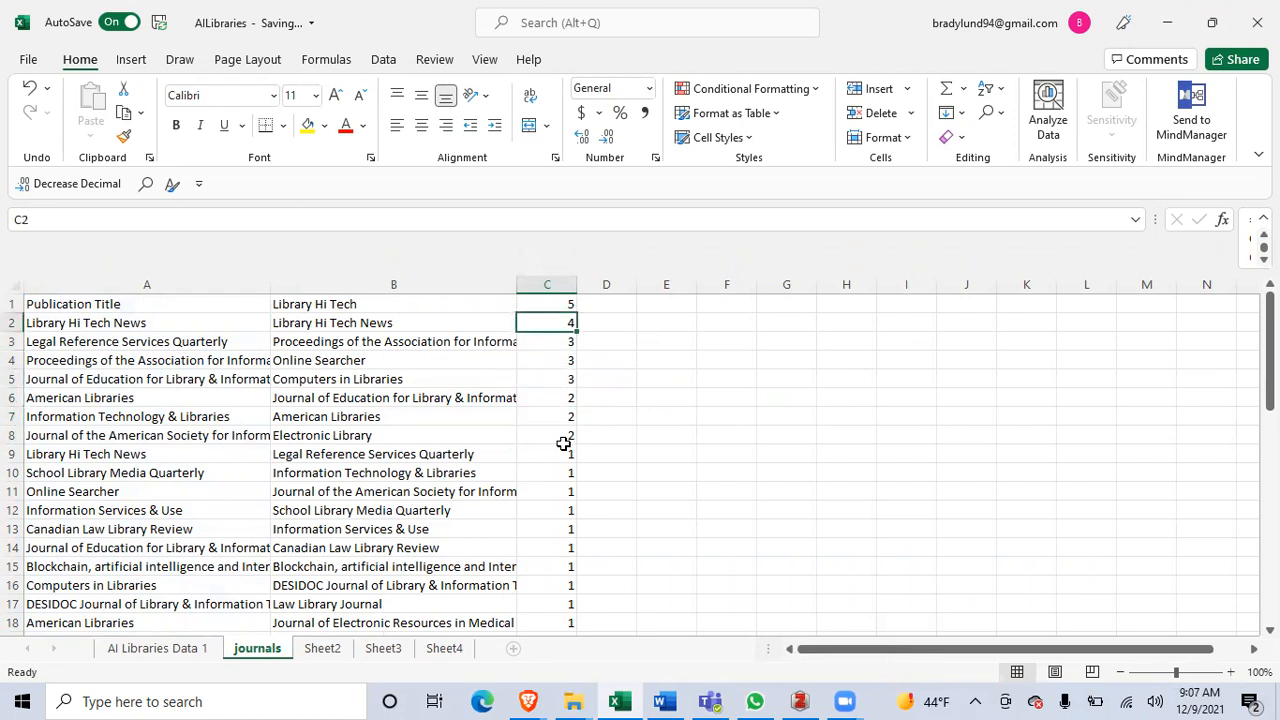
# Examine the range and criterion arguments in C1's COUNTIF formula and compare them with the formulas in C2 through C4
pyautogui.doubleClick(545, 304)
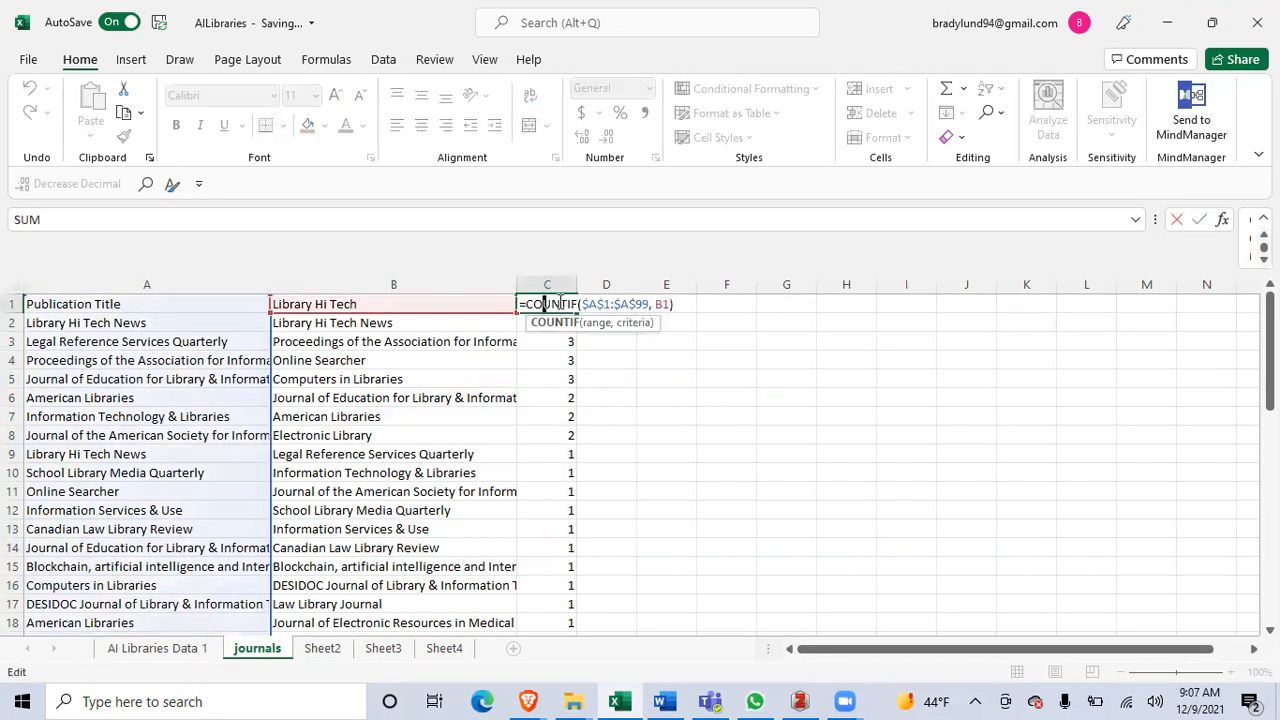
pyautogui.click(598, 304)
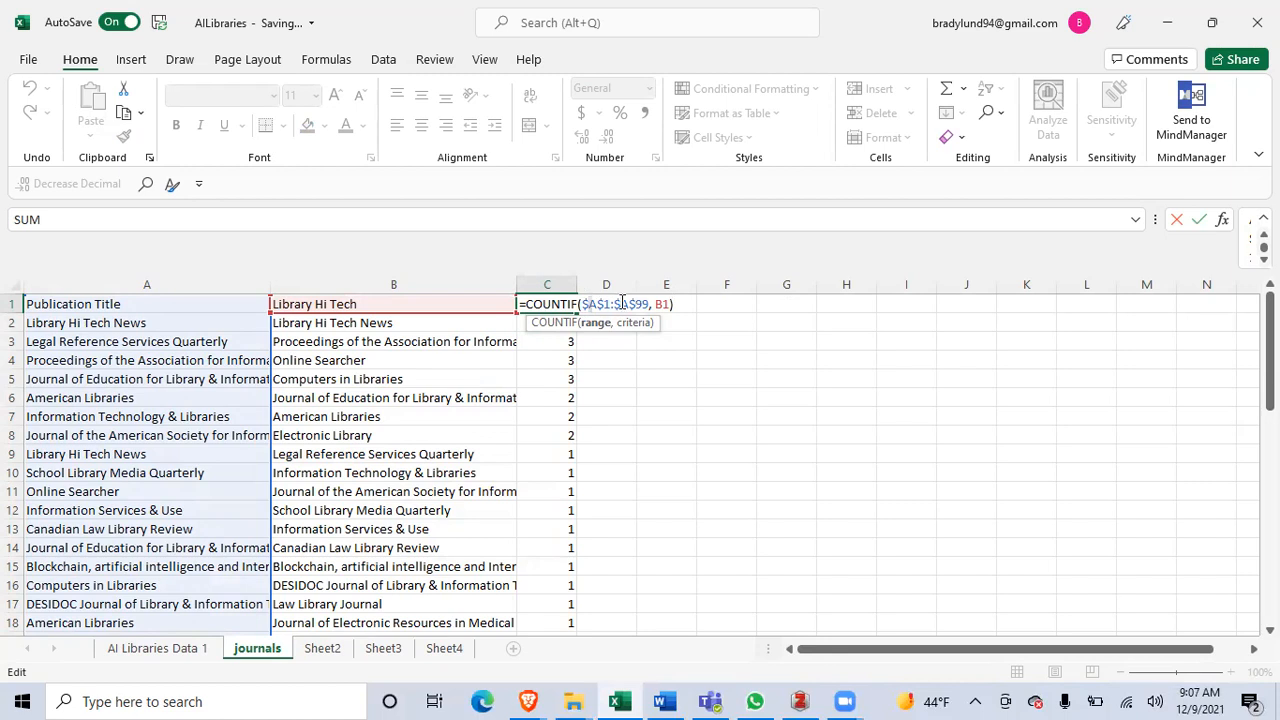
pyautogui.click(667, 303)
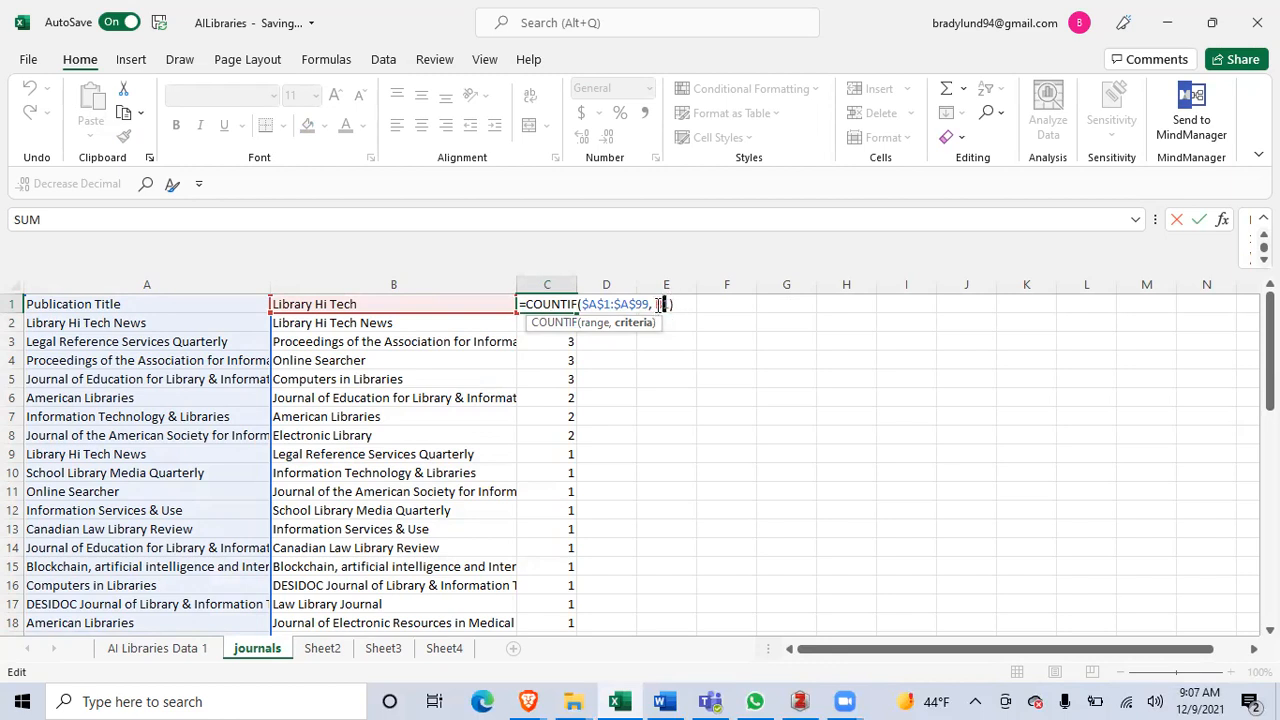
pyautogui.press('Return')
pyautogui.doubleClick(548, 318)
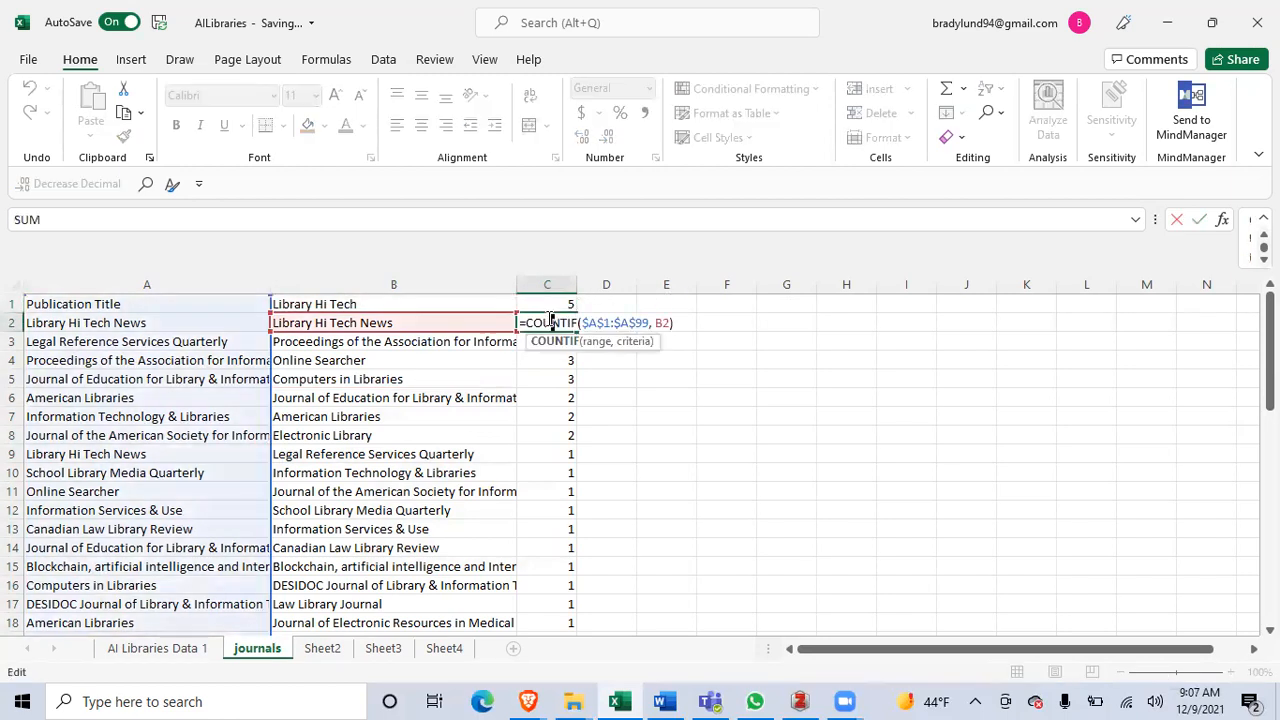
pyautogui.doubleClick(545, 343)
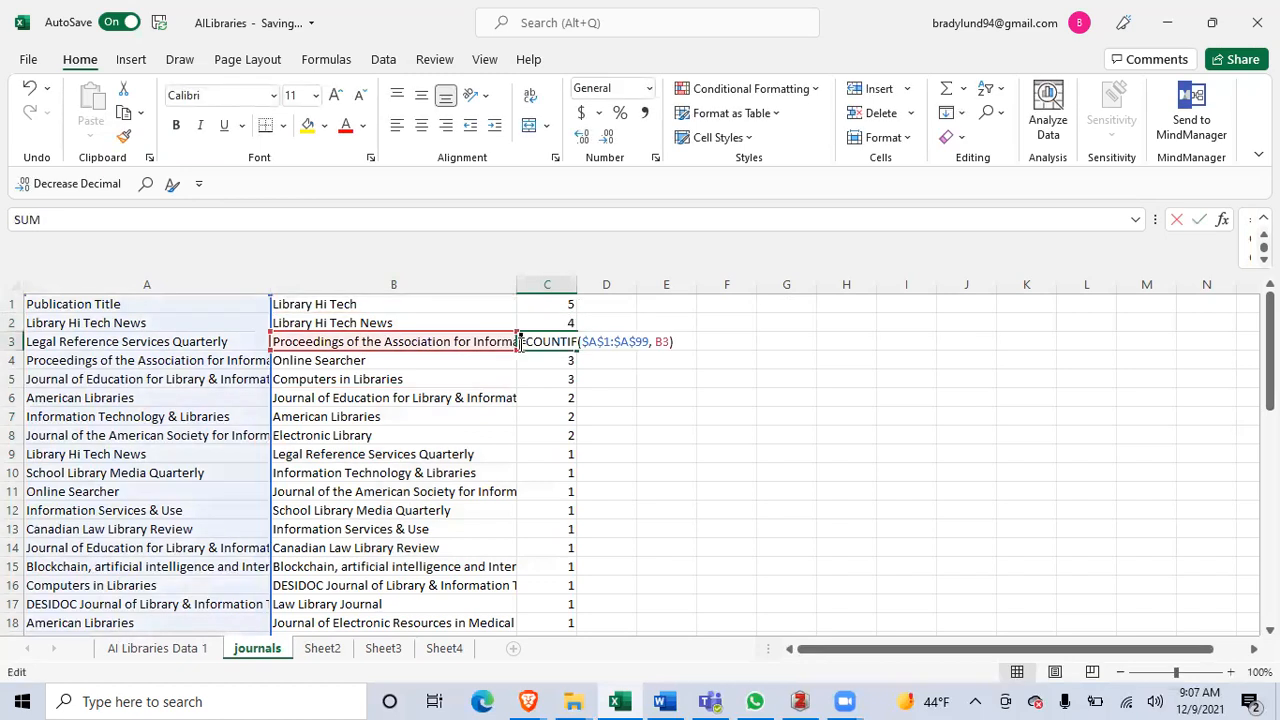
pyautogui.click(556, 360)
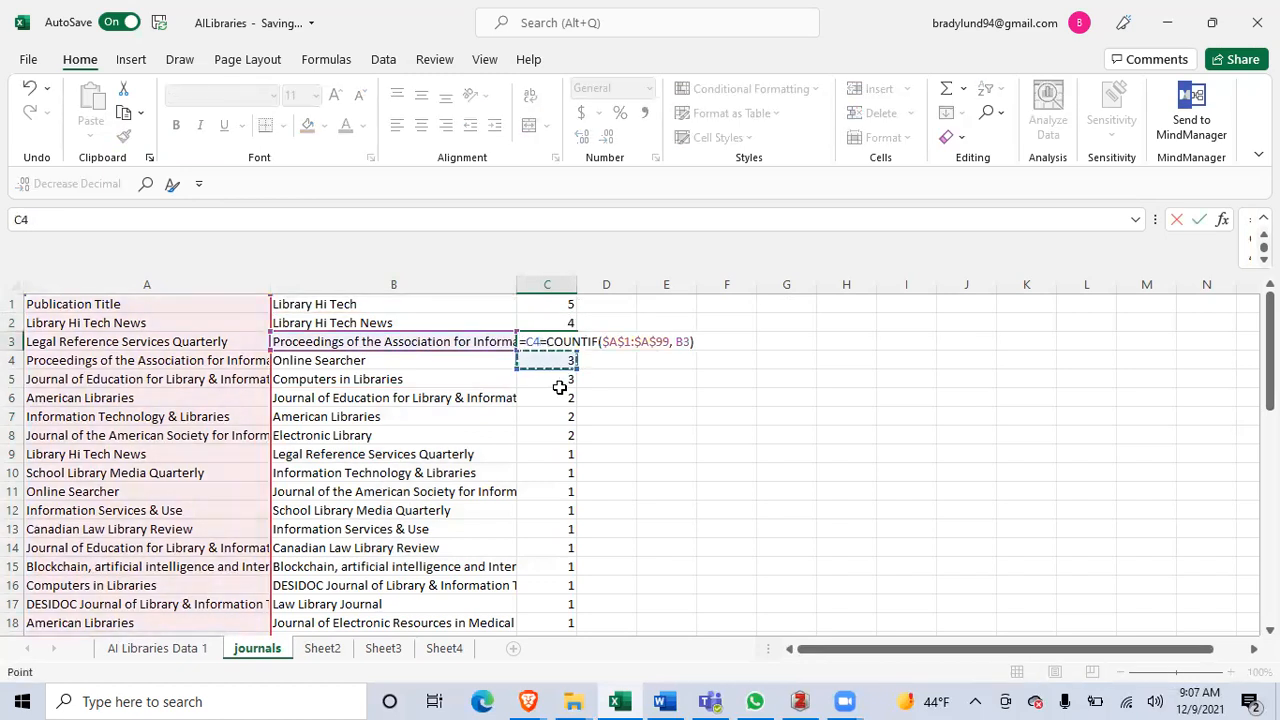
pyautogui.press('BackSpace')
pyautogui.press('BackSpace')
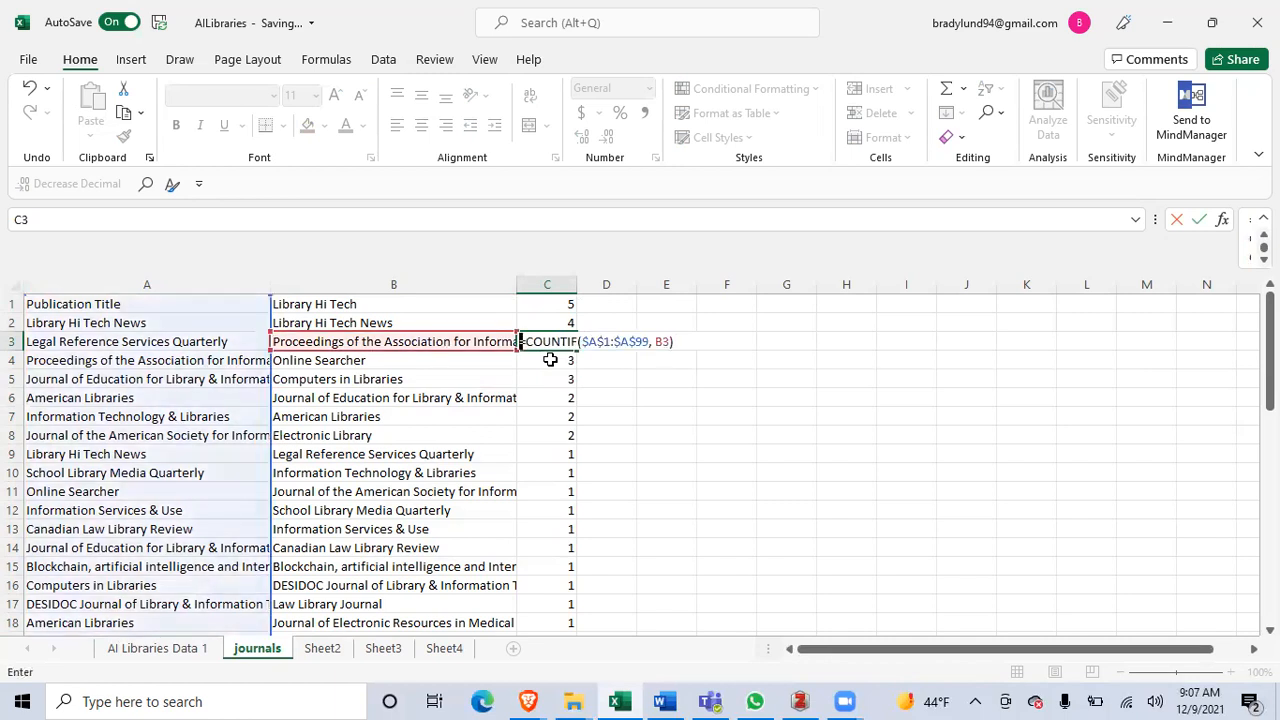
pyautogui.press('Return')
pyautogui.doubleClick(558, 359)
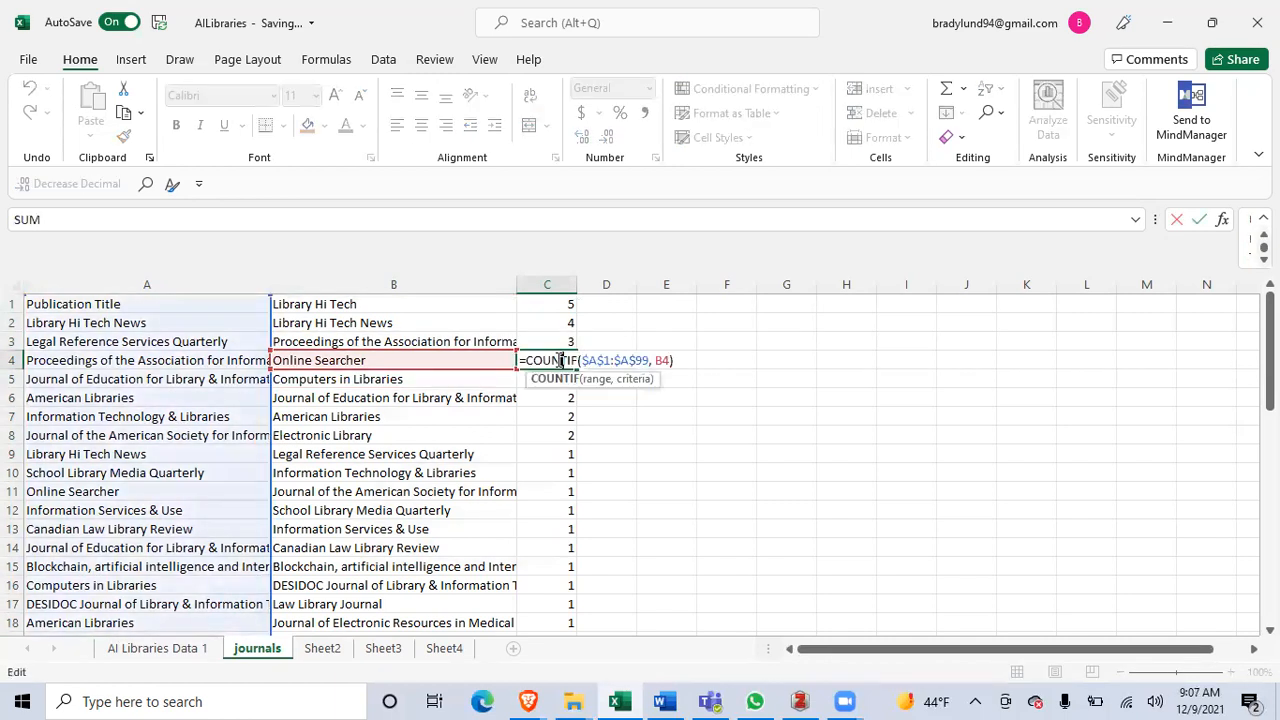
pyautogui.click(634, 429)
pyautogui.doubleClick(568, 384)
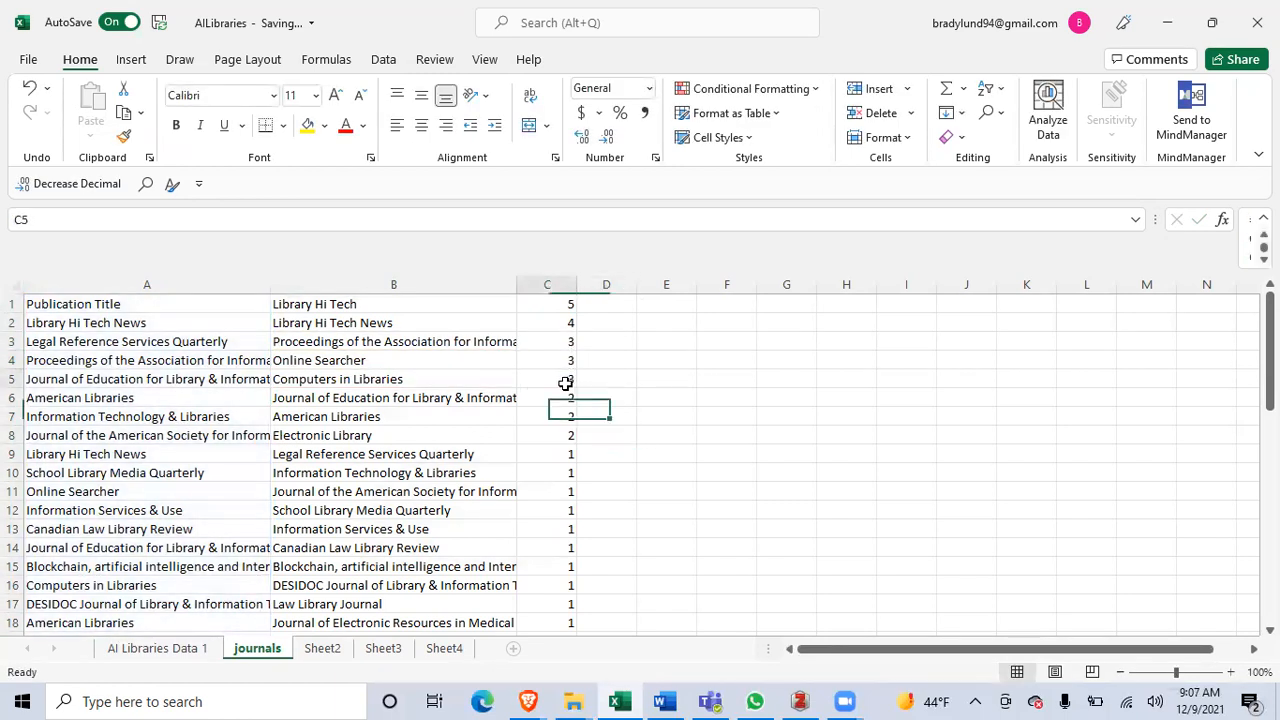
pyautogui.click(663, 434)
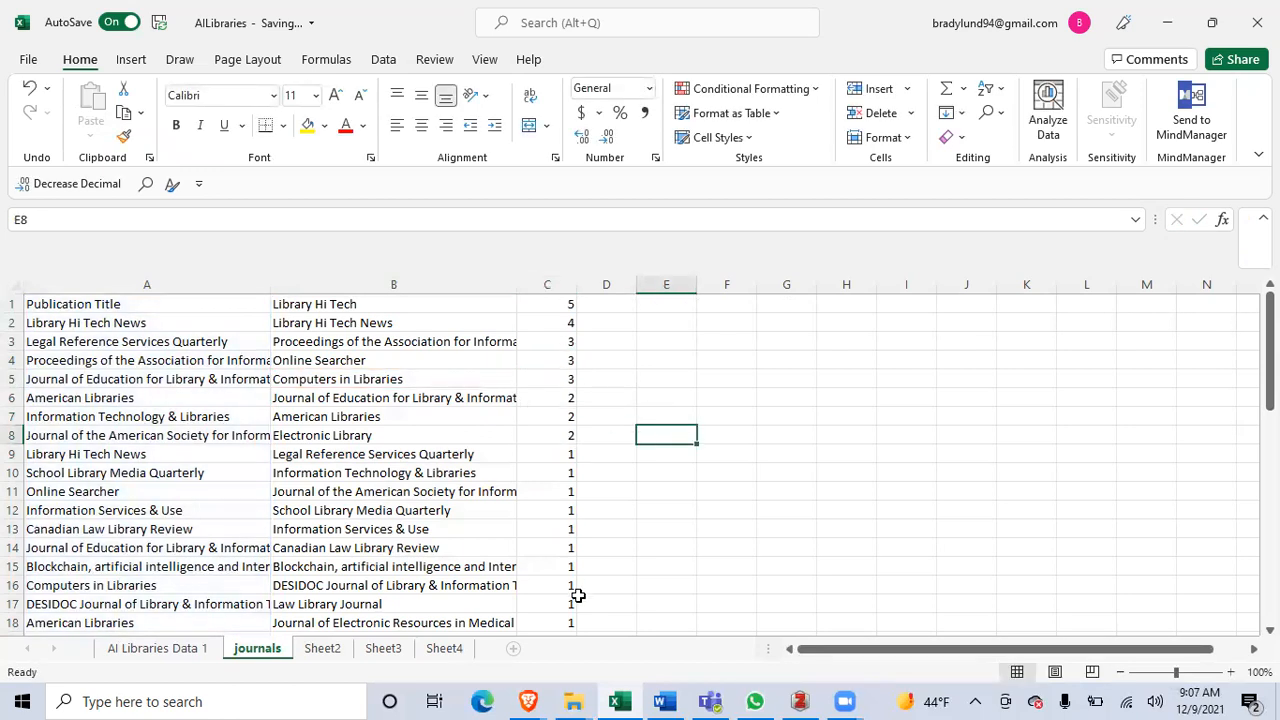
# Rename Sheet2 as Authors
pyautogui.click(180, 654)
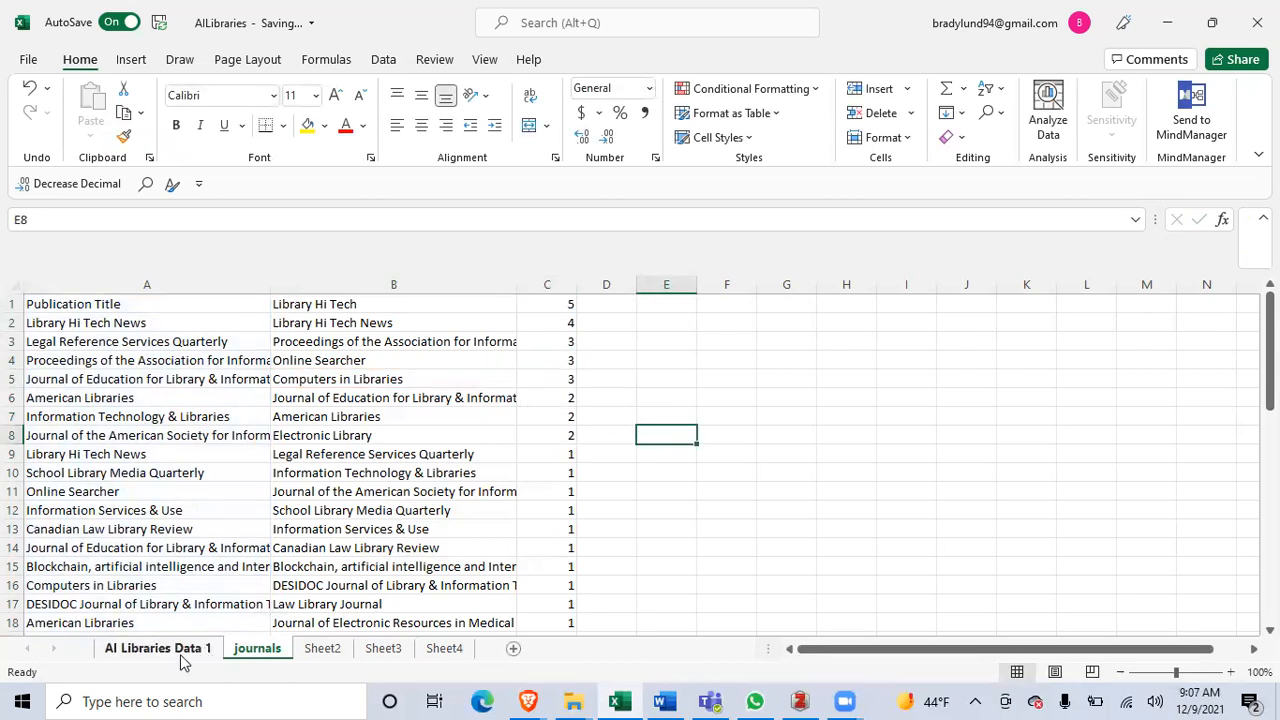
pyautogui.doubleClick(308, 650)
pyautogui.write('Authors')
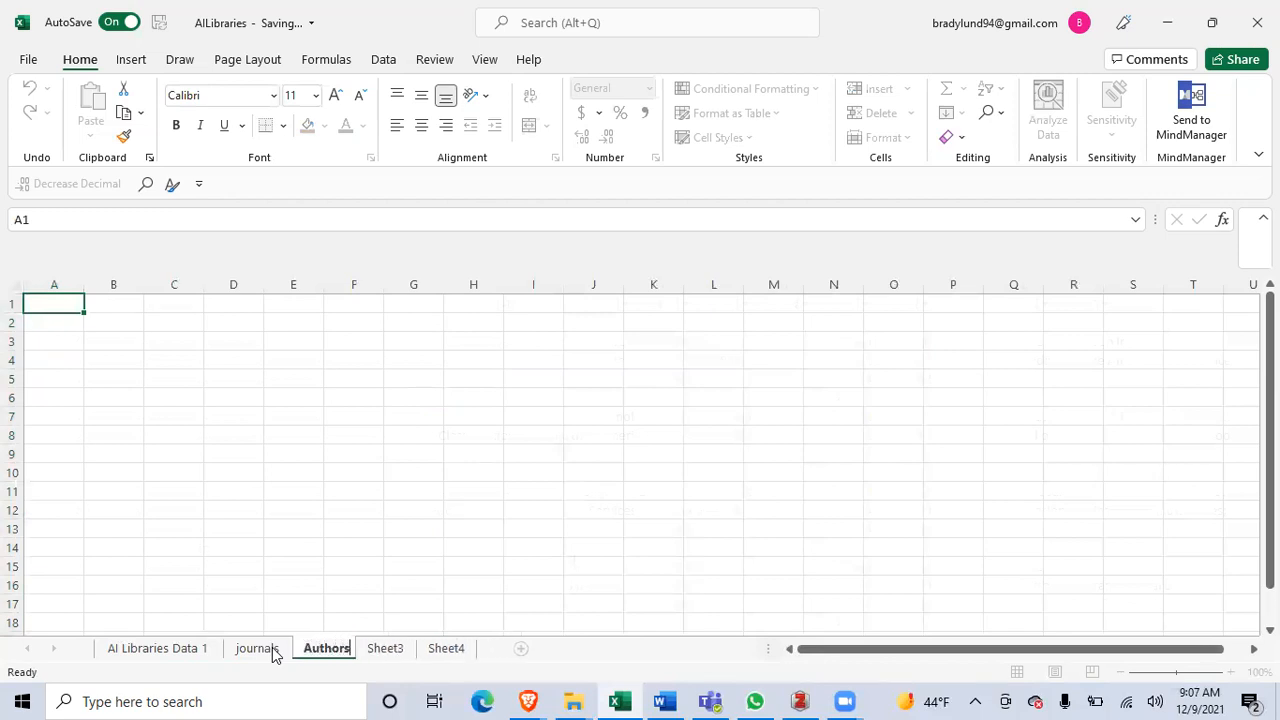
pyautogui.press('Return')
# Copy the whole Author column from the AI Libraries Data 1 sheet into column A of the Authors sheet
pyautogui.click(160, 650)
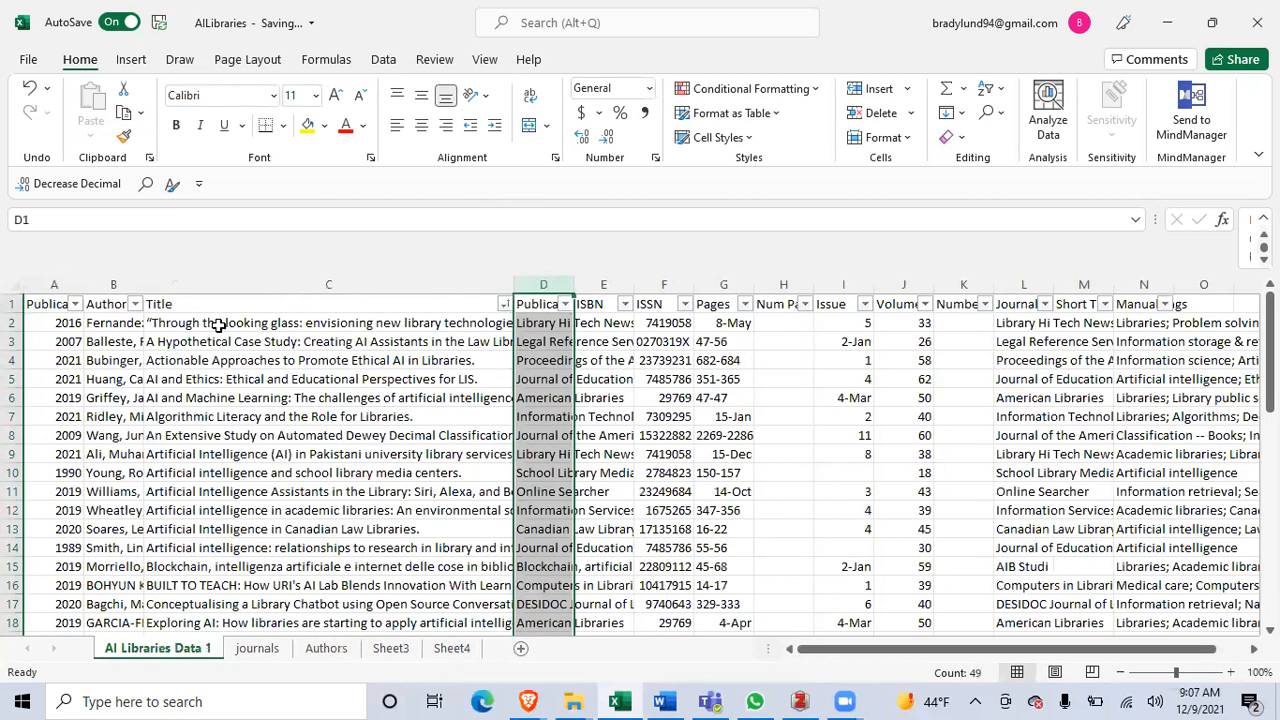
pyautogui.click(114, 285)
pyautogui.hotkey('ctrl', 'c')
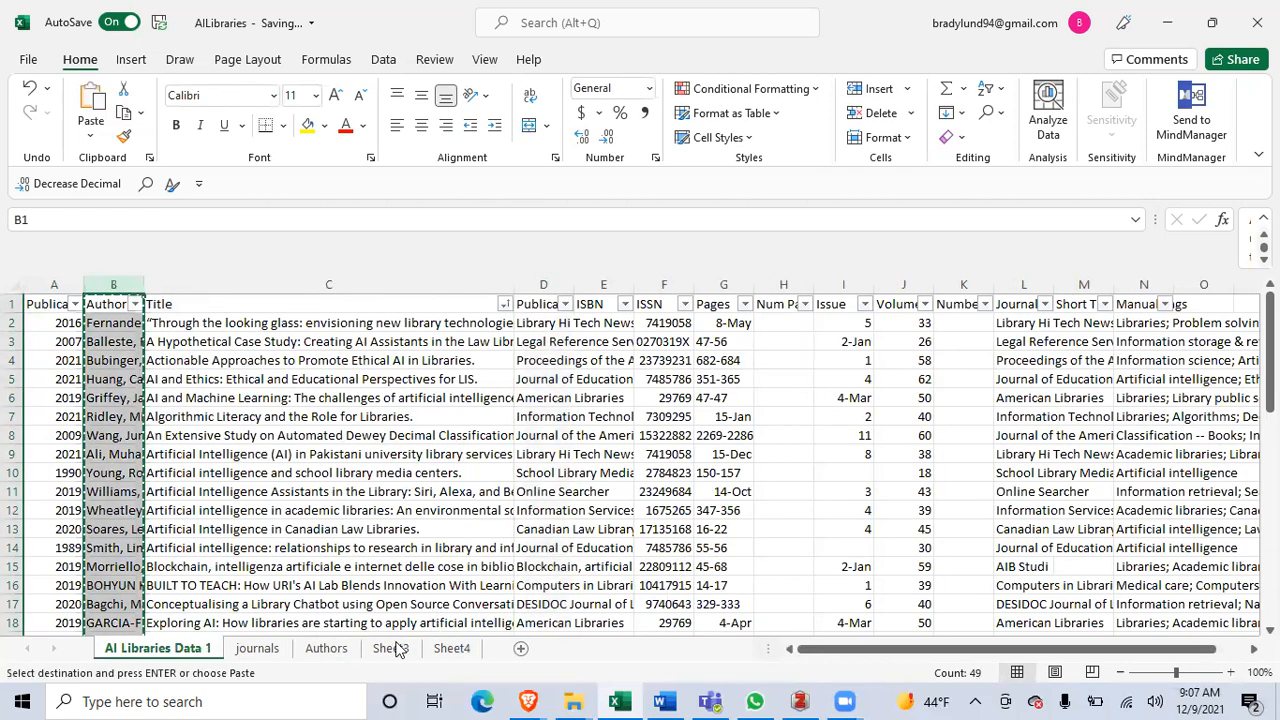
pyautogui.click(328, 648)
pyautogui.hotkey('ctrl', 'v')
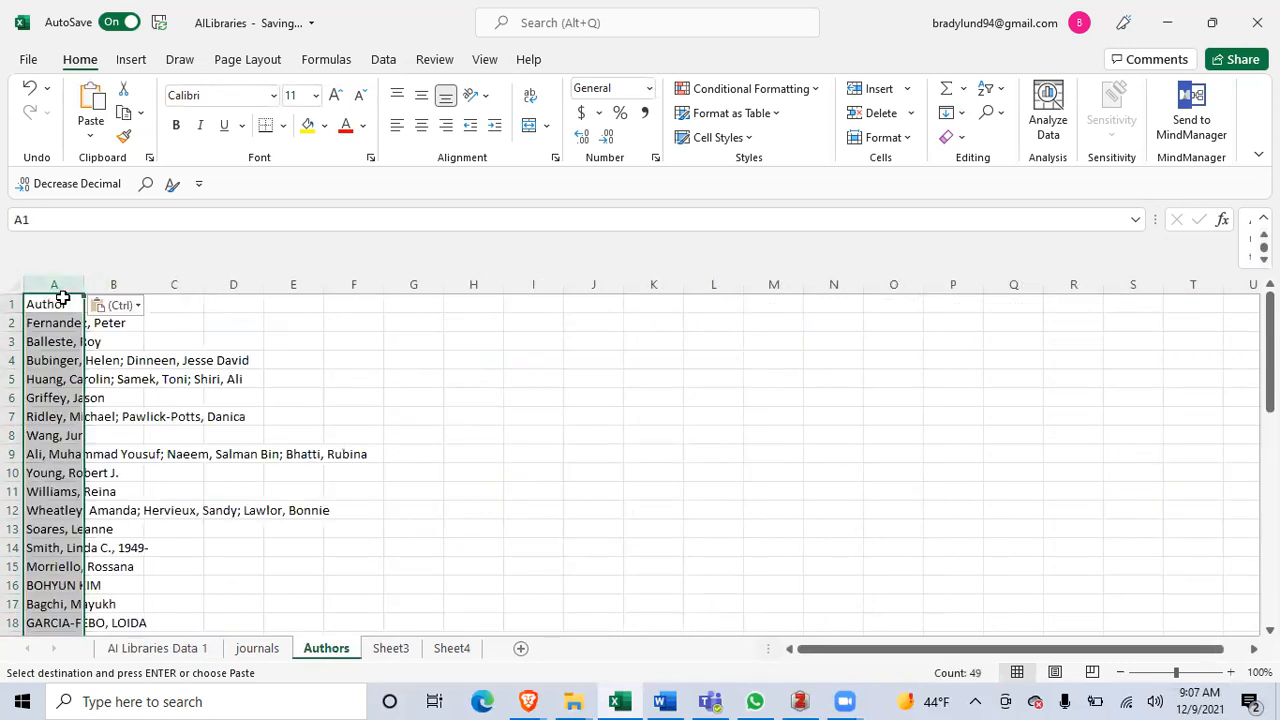
pyautogui.click(220, 432)
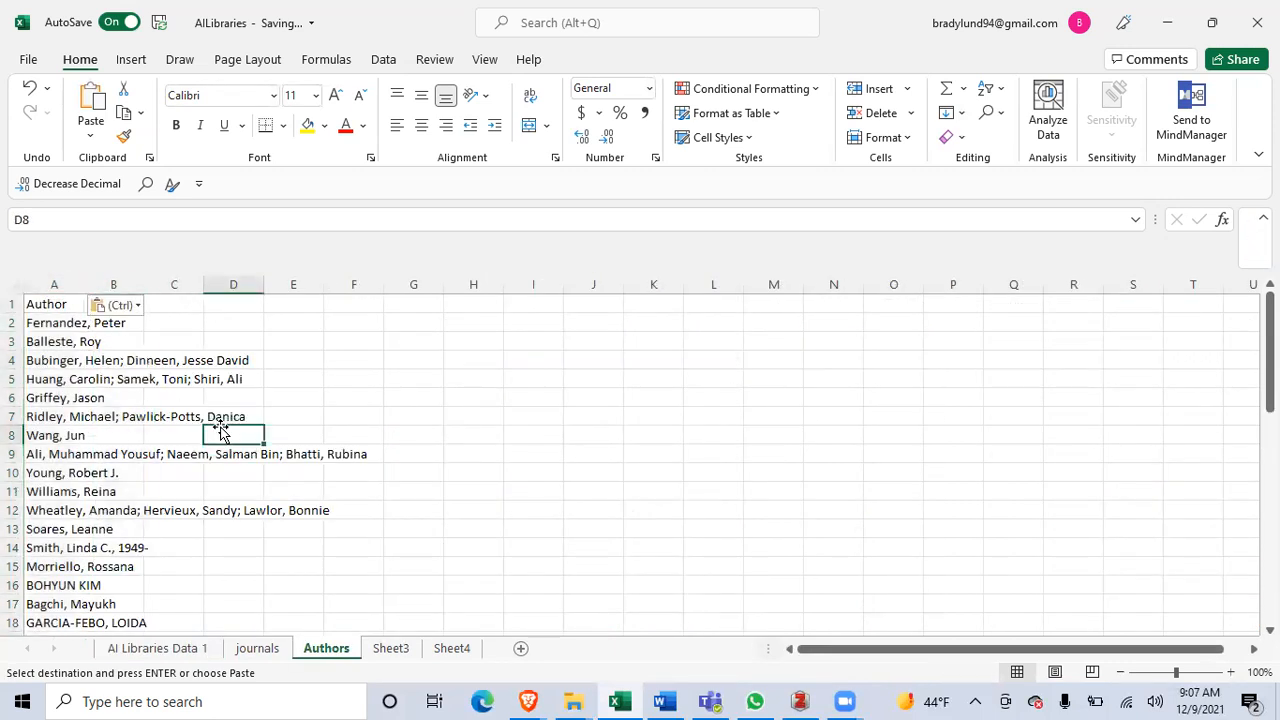
# Set up a delimited Text to Columns conversion of the Author column with Semicolon as the only delimiter
pyautogui.click(60, 285)
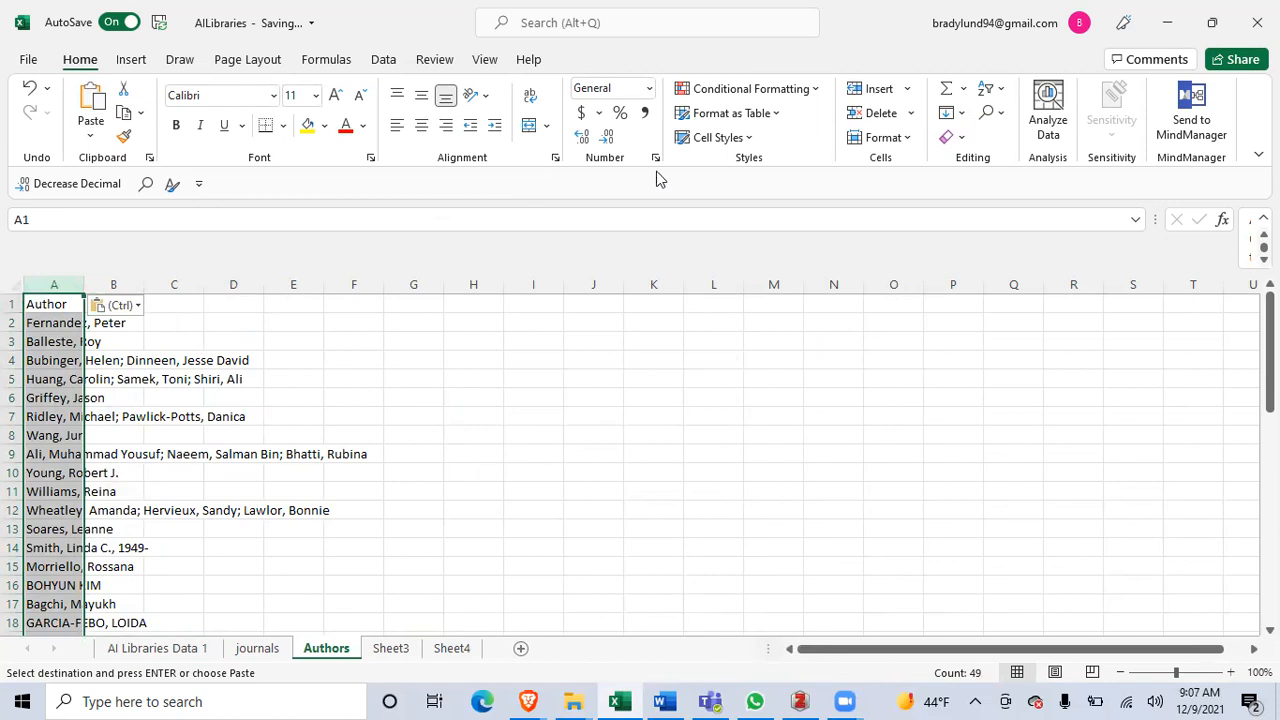
pyautogui.click(395, 64)
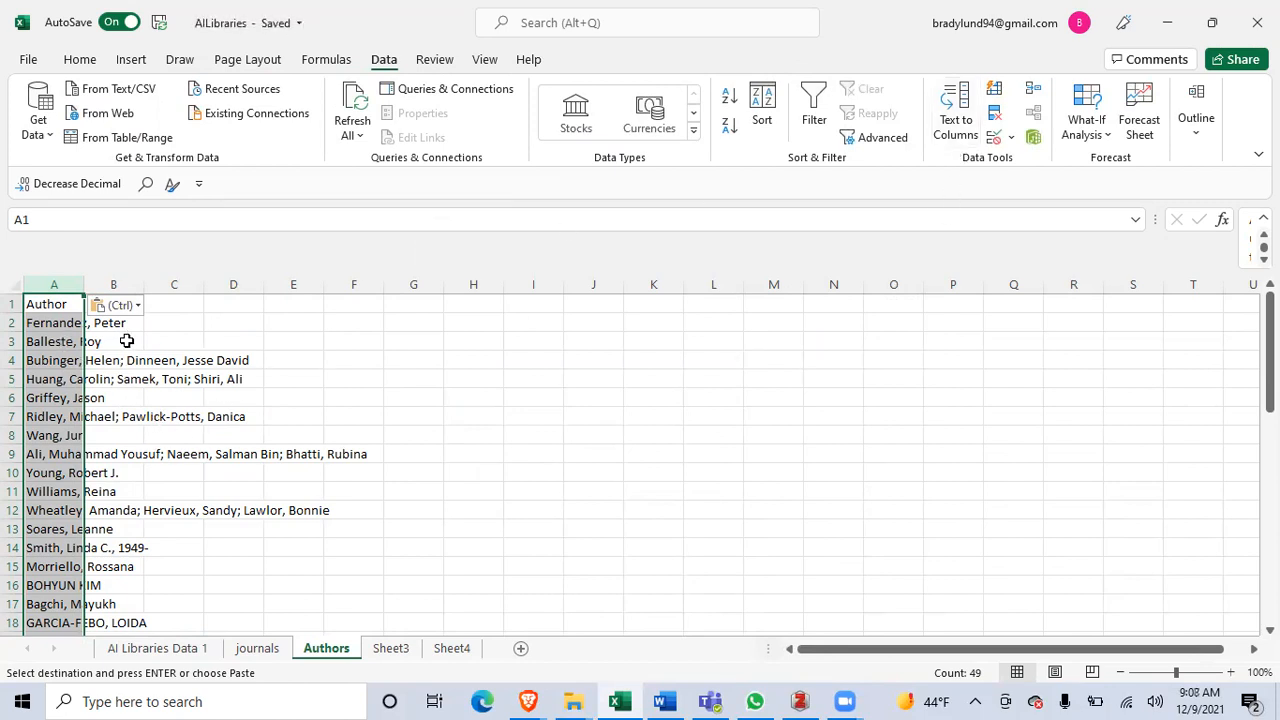
pyautogui.click(953, 120)
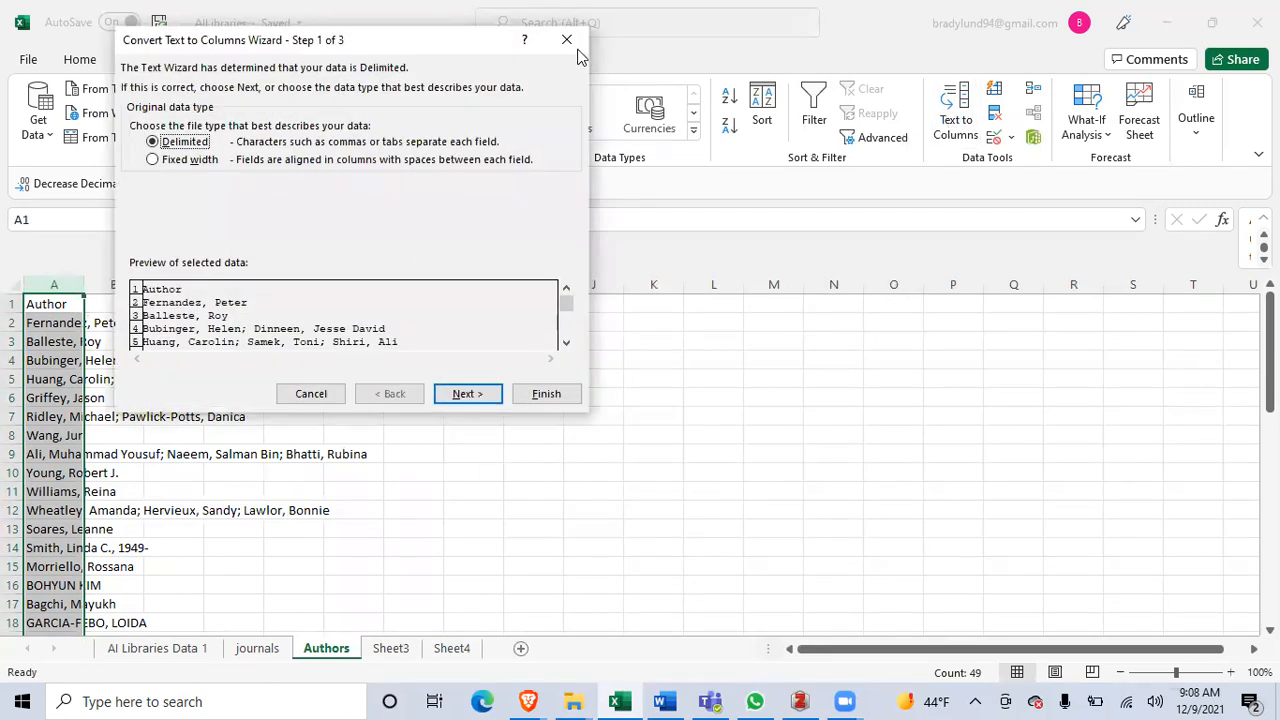
pyautogui.click(566, 40)
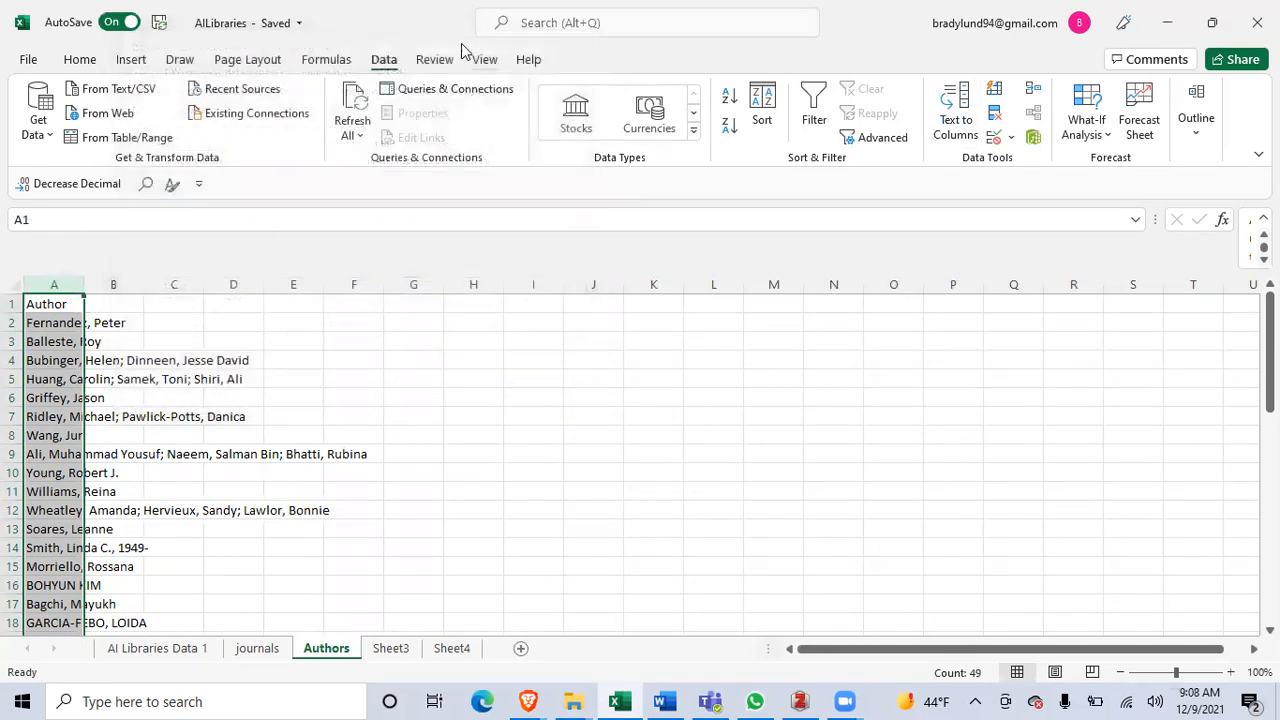
pyautogui.click(955, 112)
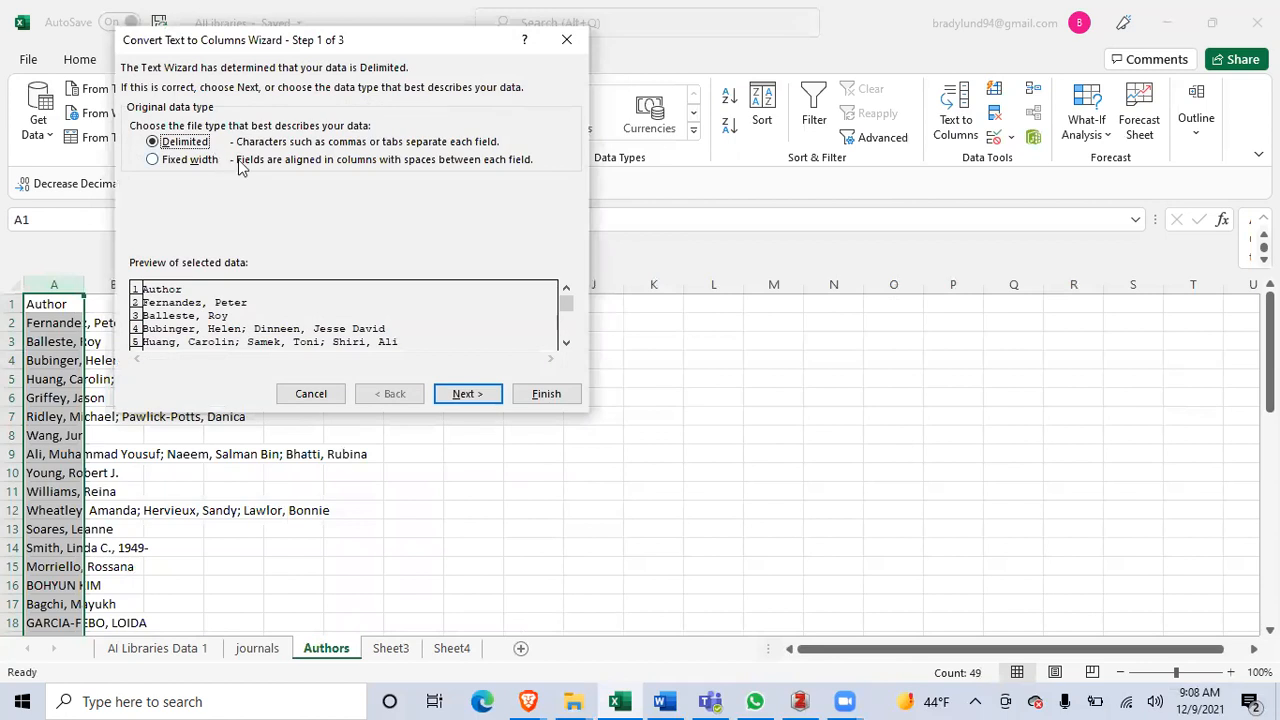
pyautogui.click(466, 394)
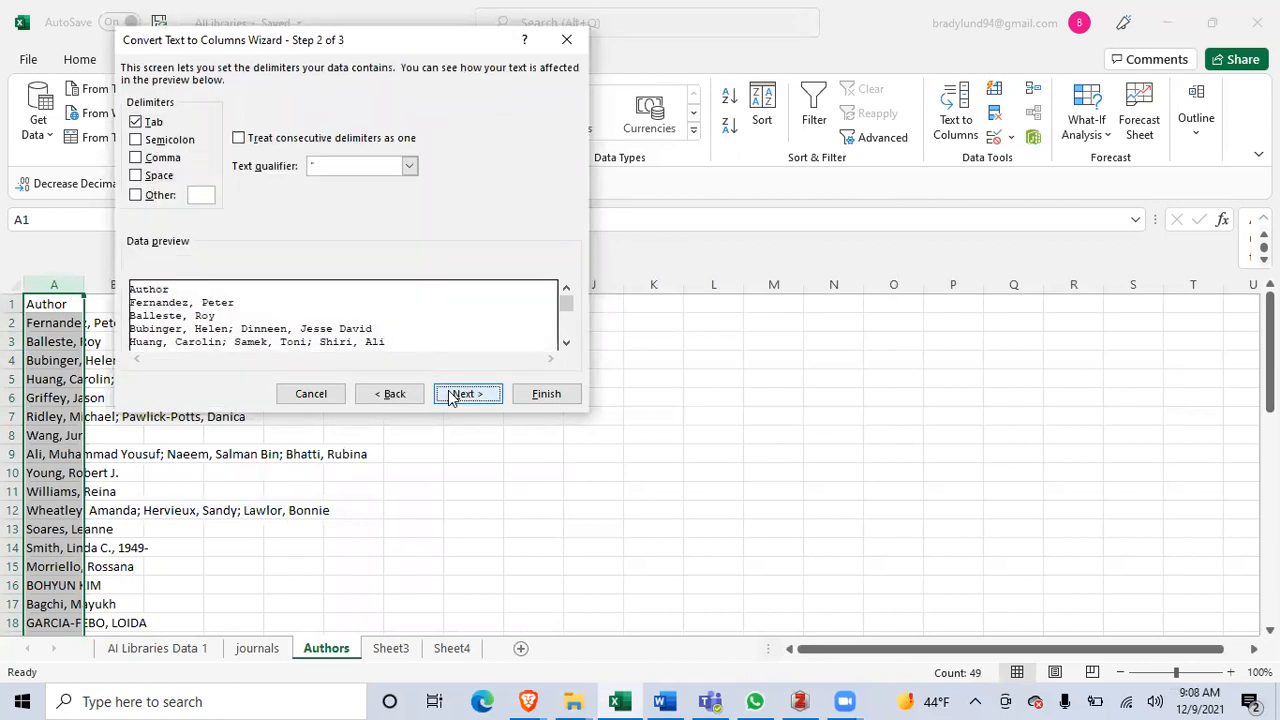
pyautogui.click(136, 121)
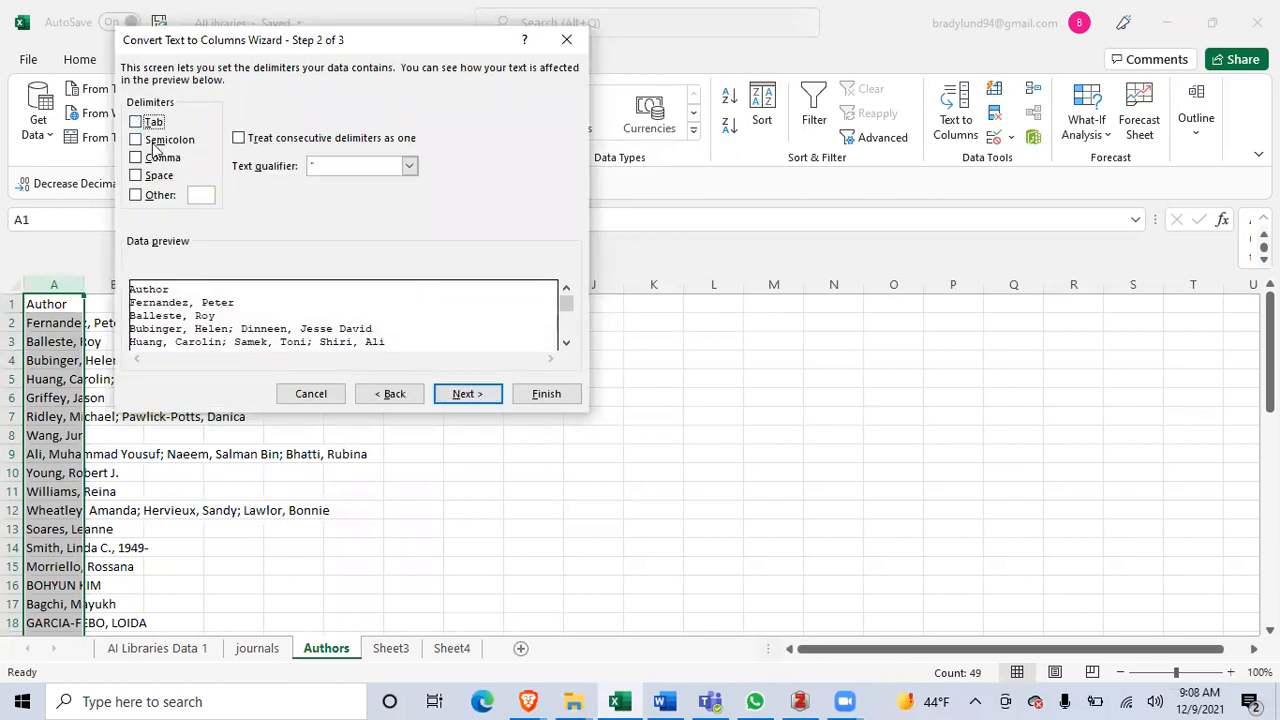
pyautogui.click(137, 139)
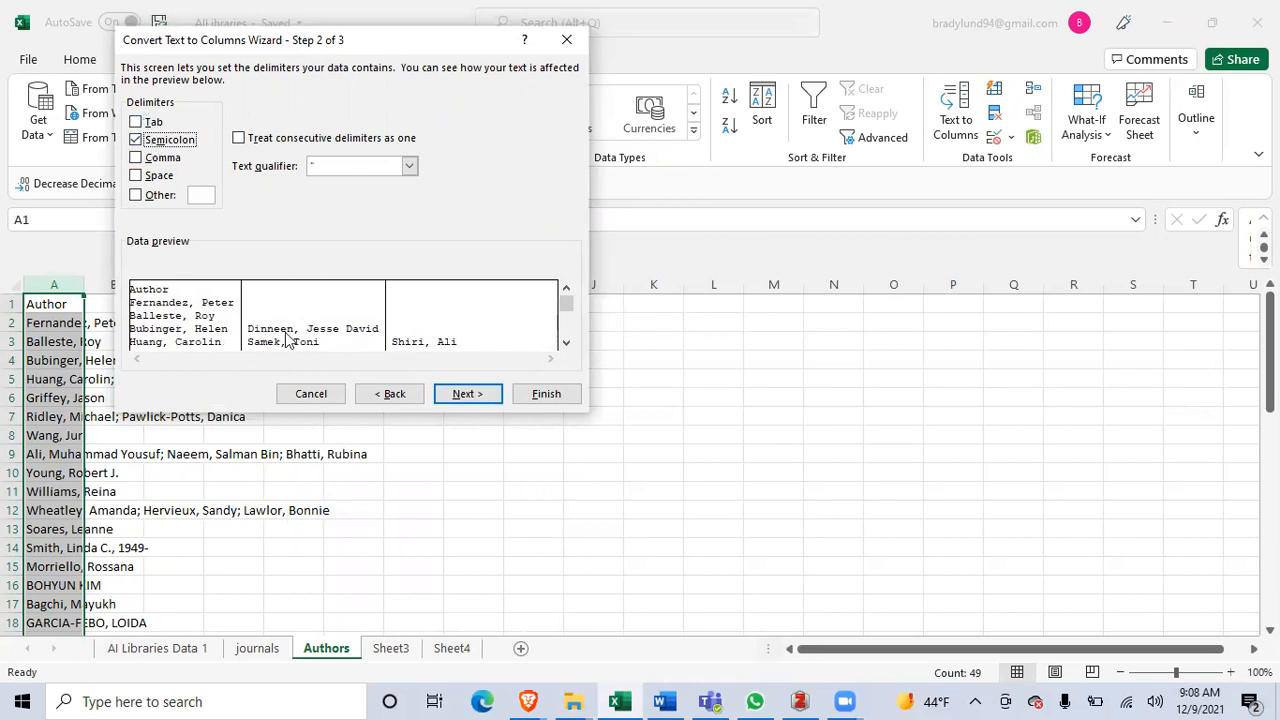
# Review the data preview and complete the conversion to split co-authors into separate columns
pyautogui.click(566, 343)
pyautogui.click(566, 343)
pyautogui.click(566, 288)
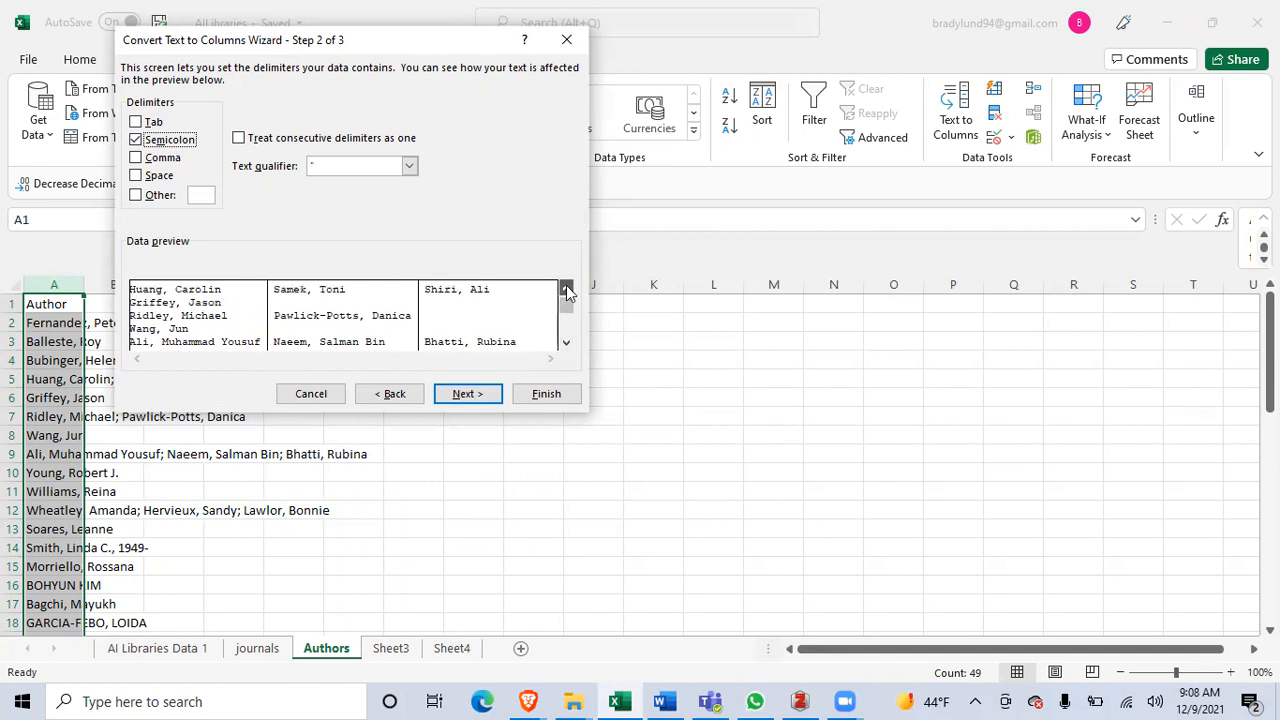
pyautogui.click(468, 393)
pyautogui.click(539, 395)
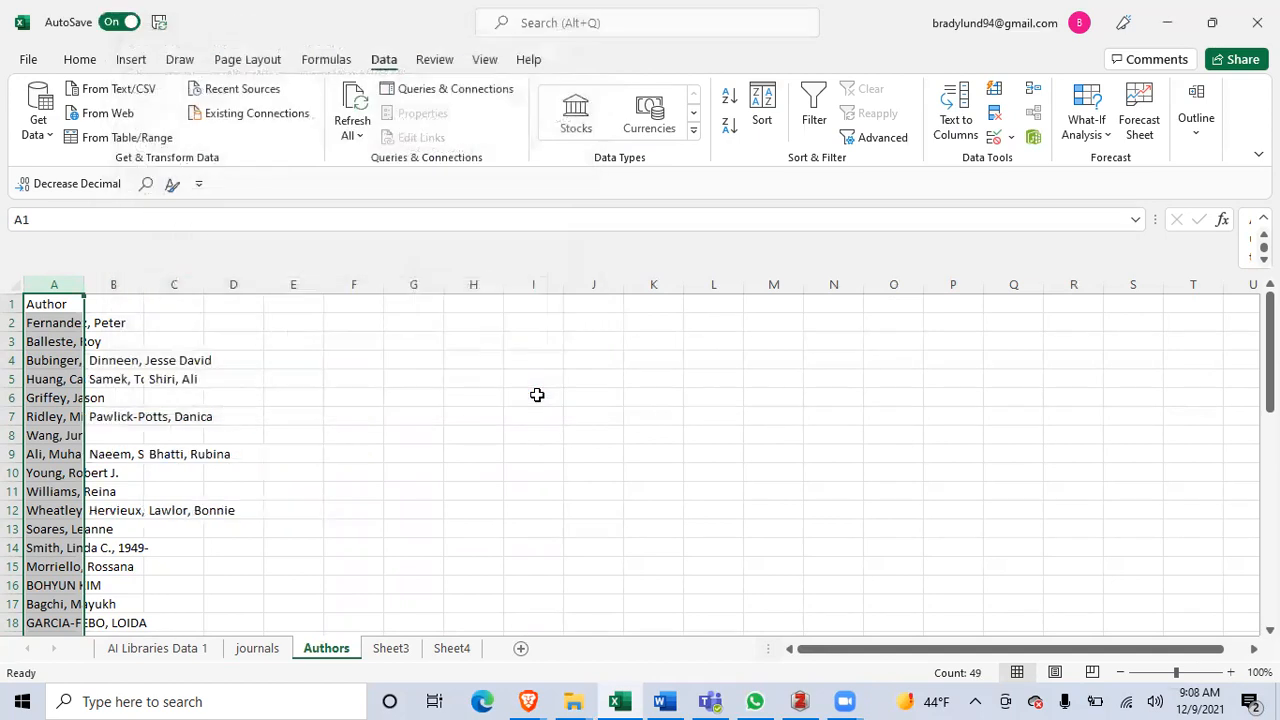
pyautogui.click(140, 347)
pyautogui.click(126, 360)
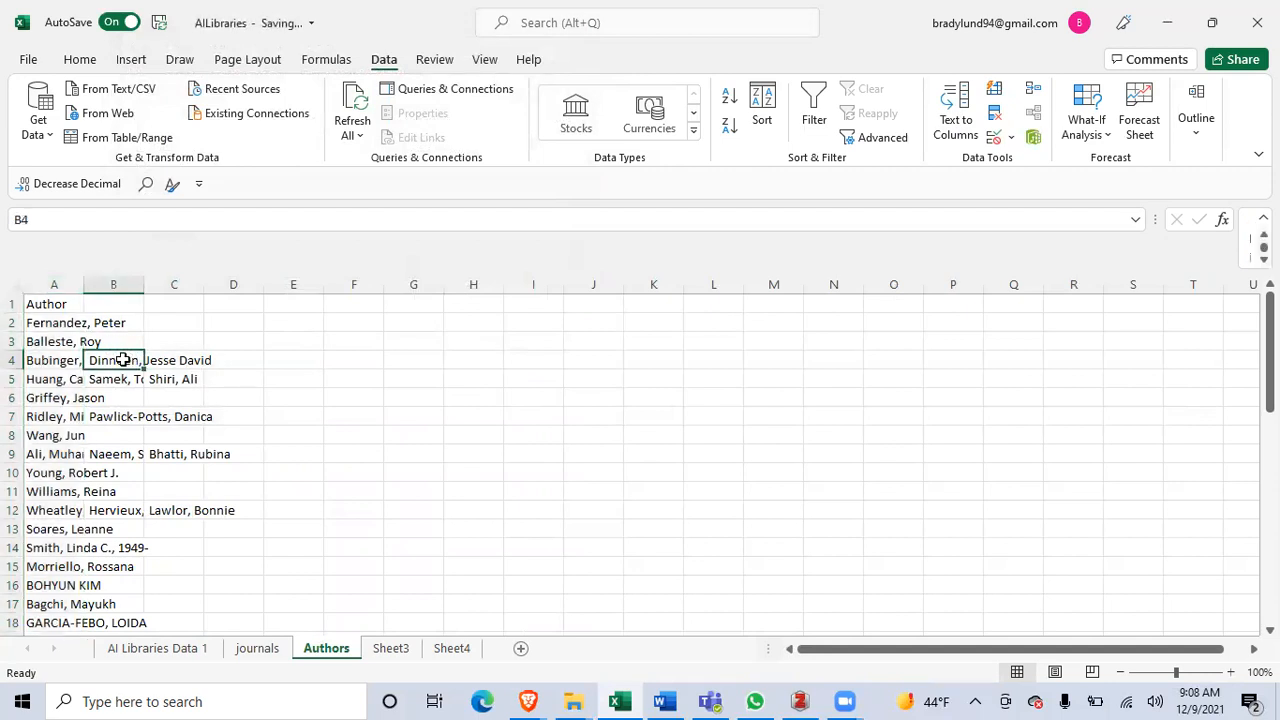
# Check how the author names are split across columns A to C of the Authors sheet
pyautogui.click(160, 362)
pyautogui.click(116, 366)
pyautogui.click(56, 365)
pyautogui.click(122, 418)
pyautogui.click(160, 414)
pyautogui.click(76, 323)
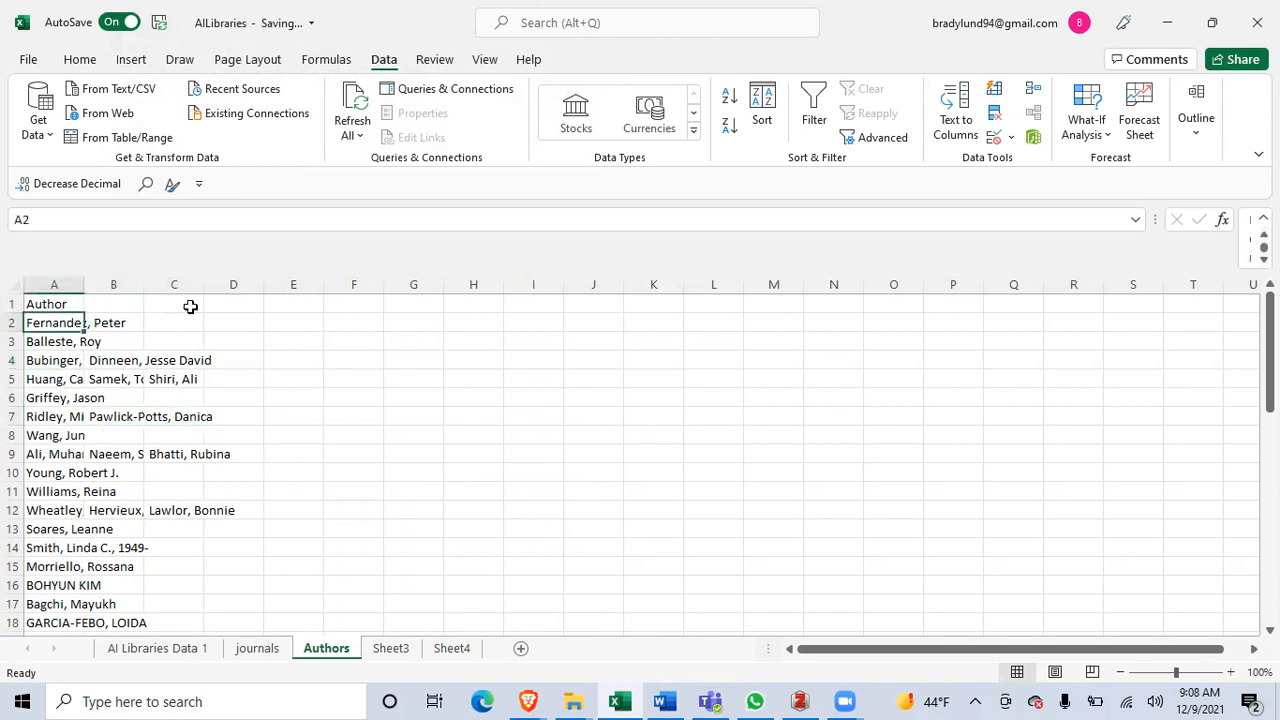
# Start a COUNTIF formula in F2 that counts the value of A2 within the range A2:E49
pyautogui.click(353, 320)
pyautogui.write('=COUNT')
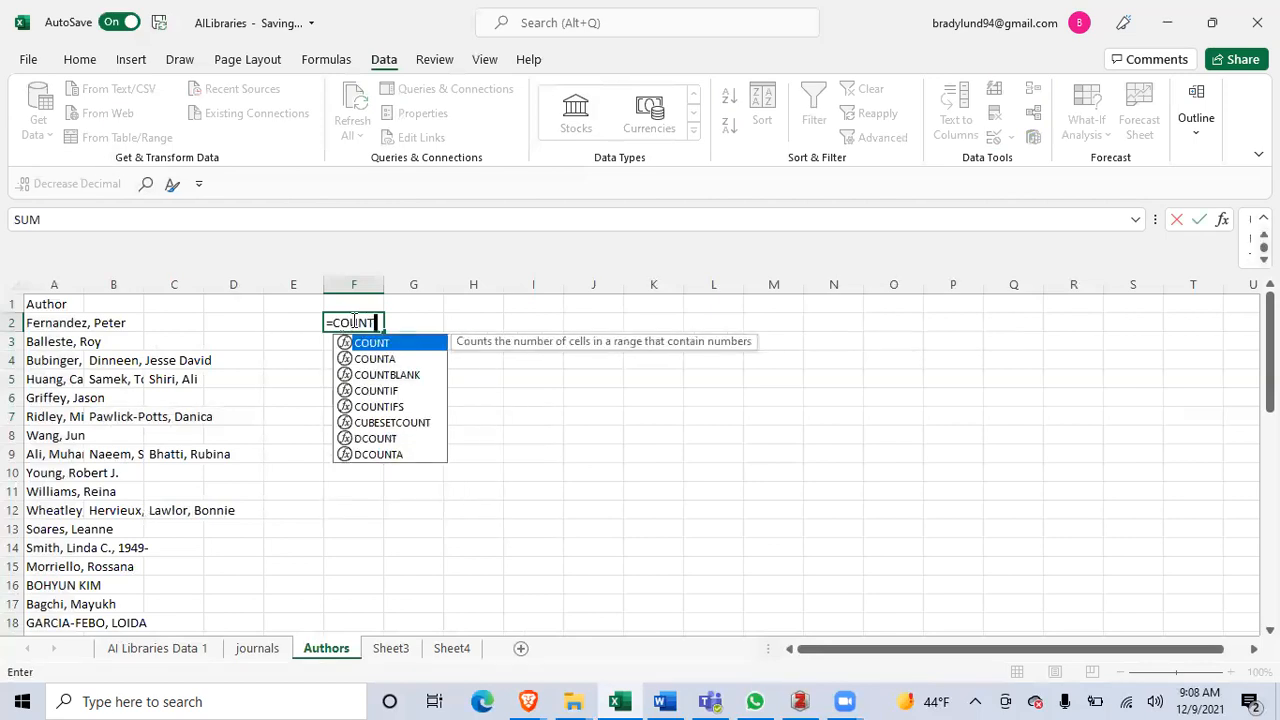
pyautogui.write('IF')
pyautogui.doubleClick(378, 343)
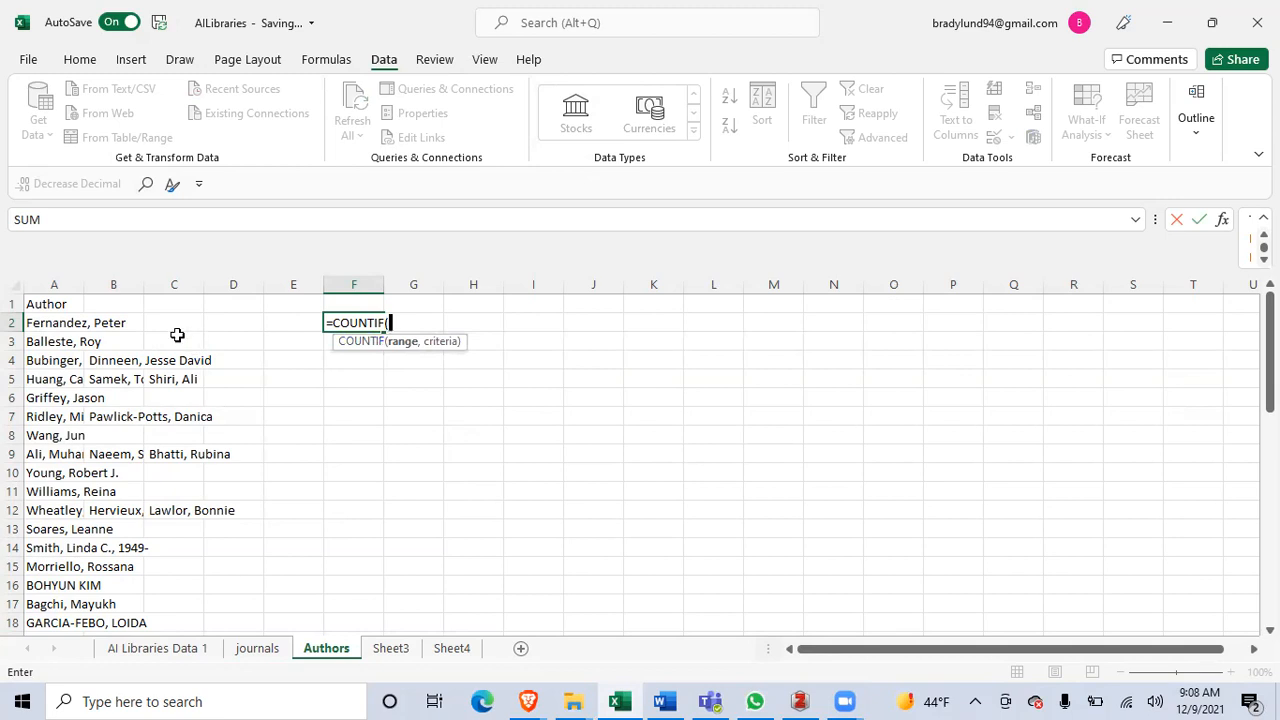
pyautogui.moveTo(57, 320); pyautogui.dragTo(289, 561)
pyautogui.moveTo(1269, 520); pyautogui.dragTo(1269, 300)
pyautogui.write(',')
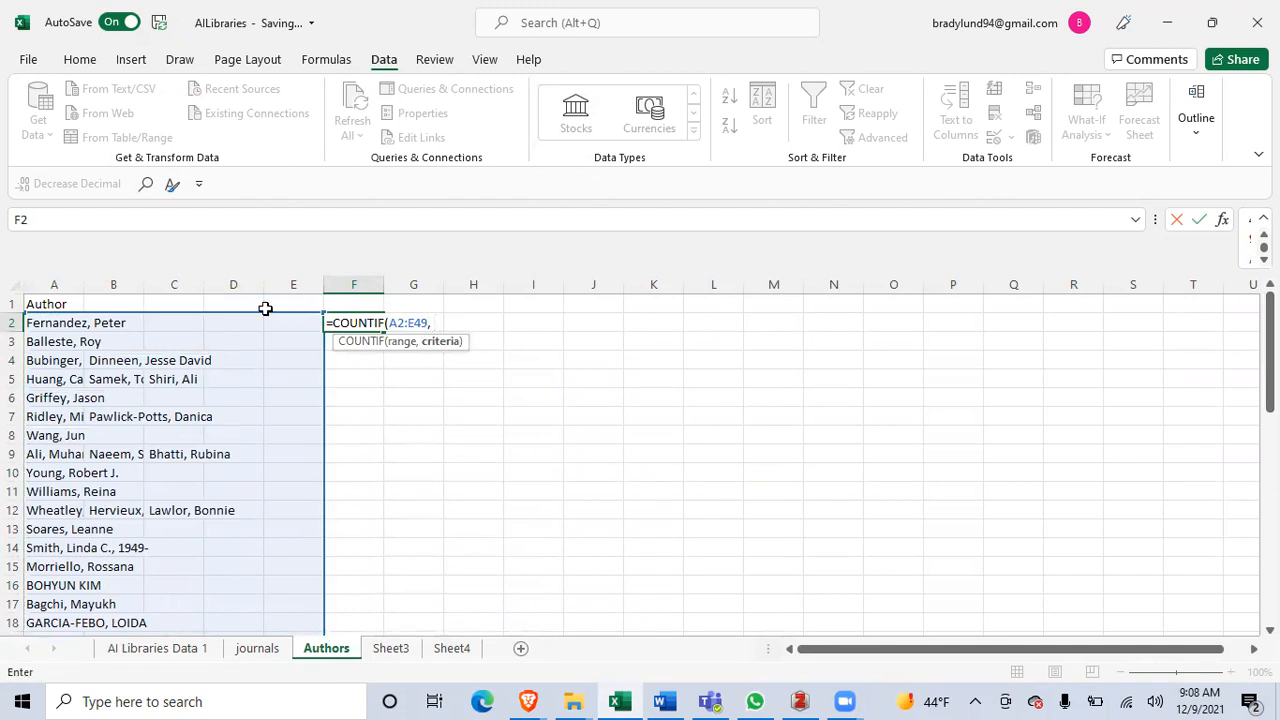
pyautogui.click(73, 322)
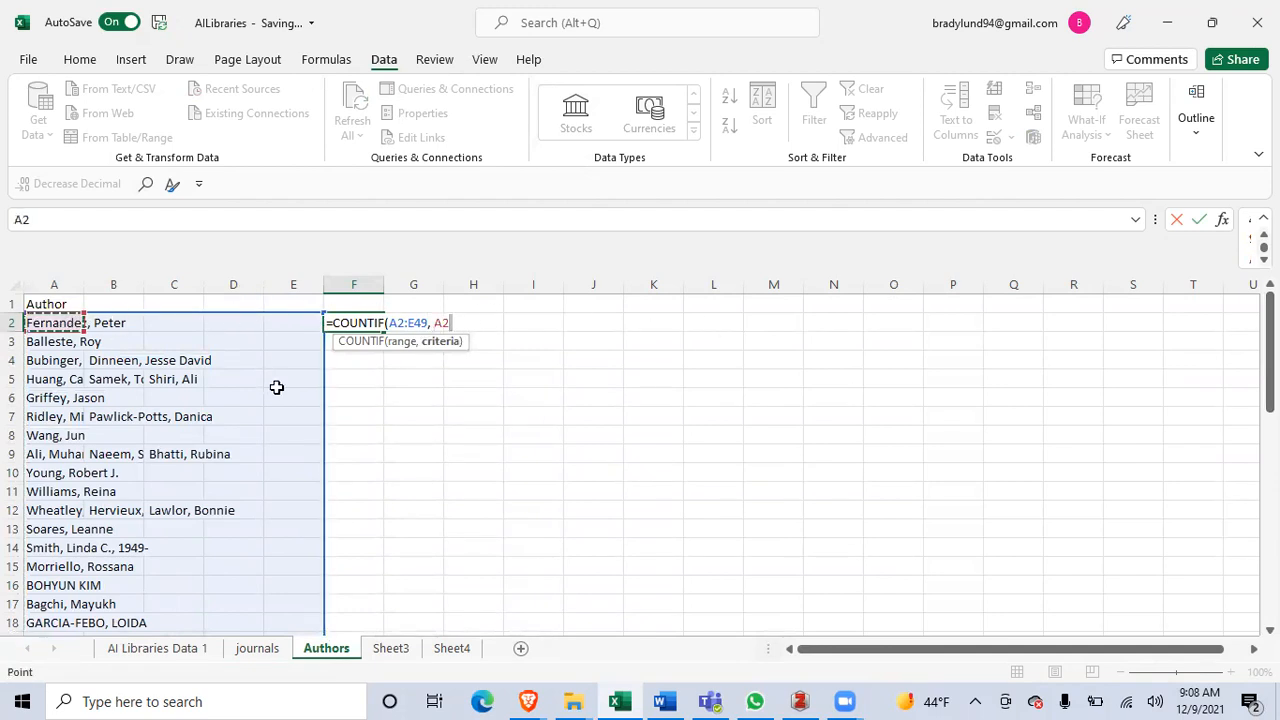
# Make the formula's range absolute as $A$2:$E$49 and enter the formula
pyautogui.click(398, 322)
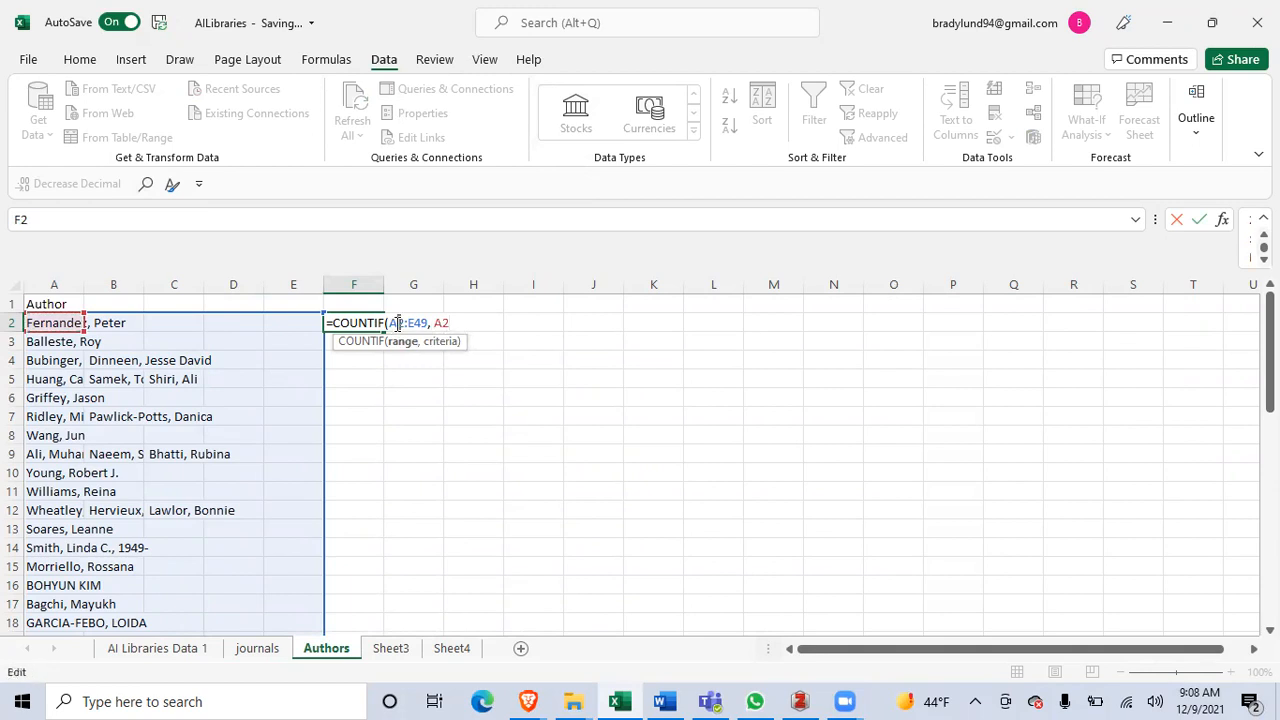
pyautogui.press('F4')
pyautogui.click(428, 322)
pyautogui.press('F4')
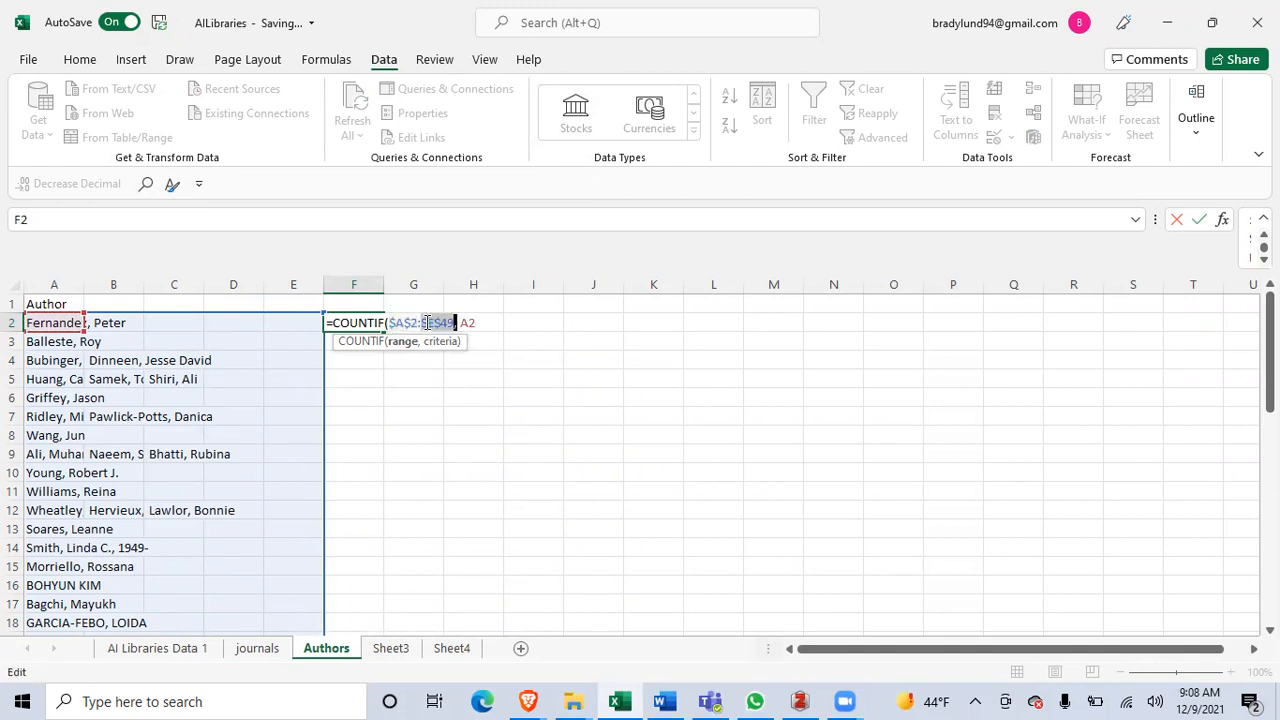
pyautogui.press('Return')
# Fill the COUNTIF formula from F2 down to row 49
pyautogui.click(364, 323)
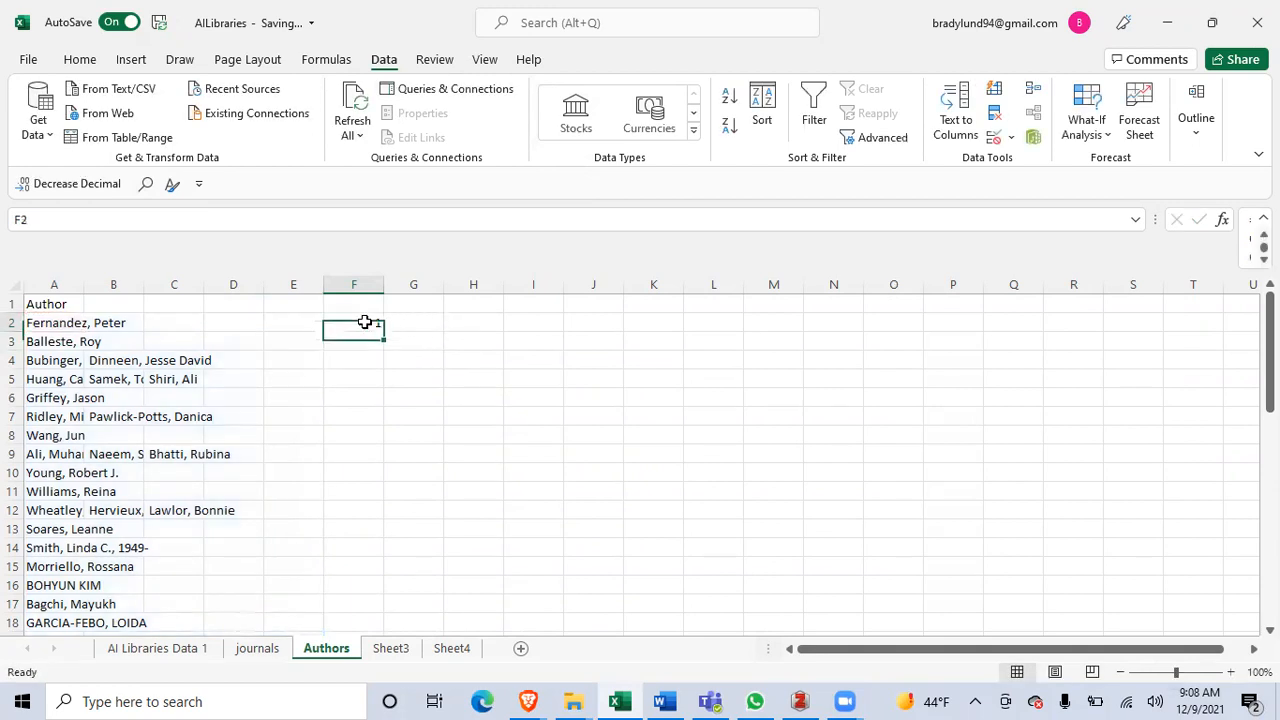
pyautogui.moveTo(383, 331); pyautogui.dragTo(350, 614)
pyautogui.moveTo(1270, 534); pyautogui.dragTo(1267, 284)
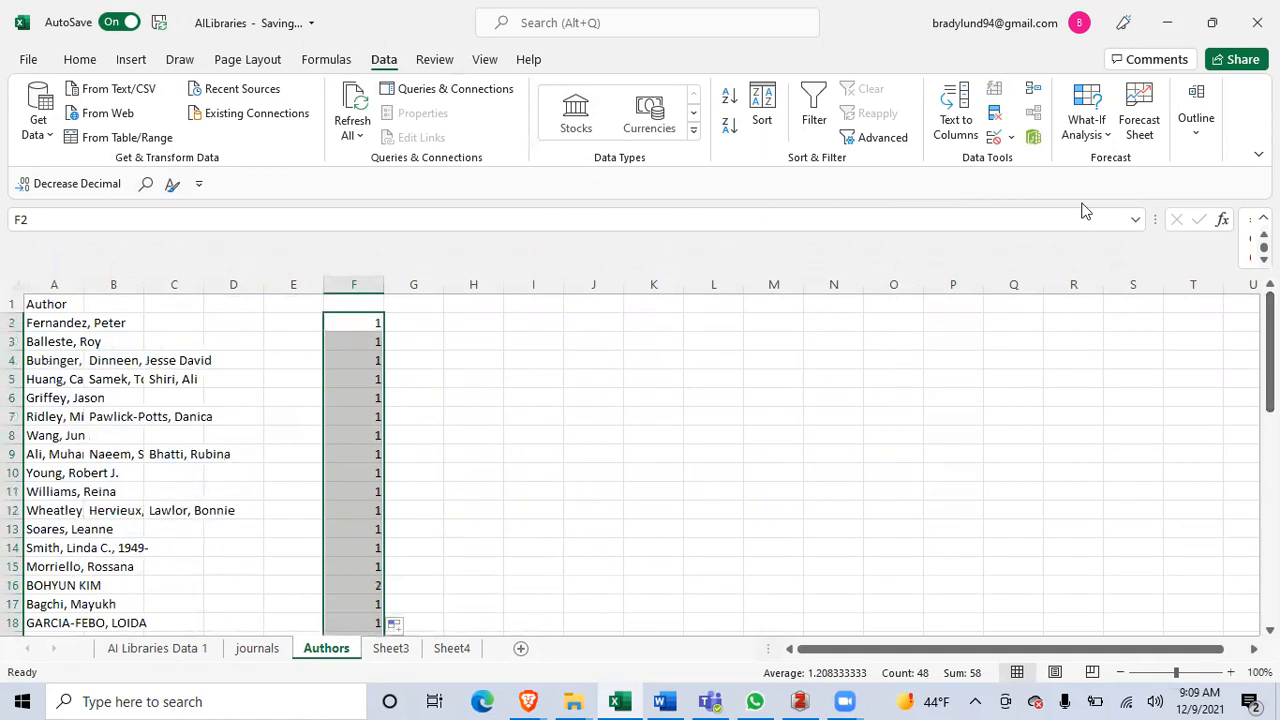
# Try to copy the whole of column B and paste it below the author list at A50
pyautogui.click(117, 284)
pyautogui.hotkey('ctrl', 'c')
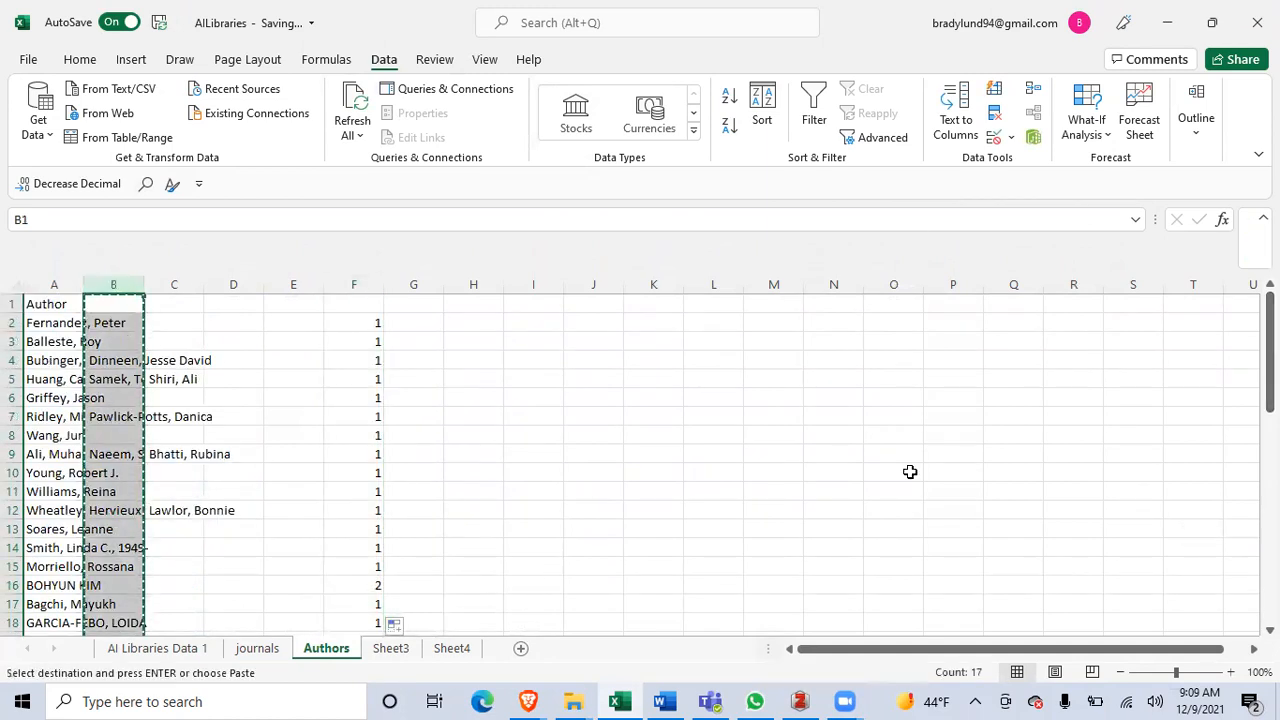
pyautogui.moveTo(1270, 352); pyautogui.dragTo(1270, 562)
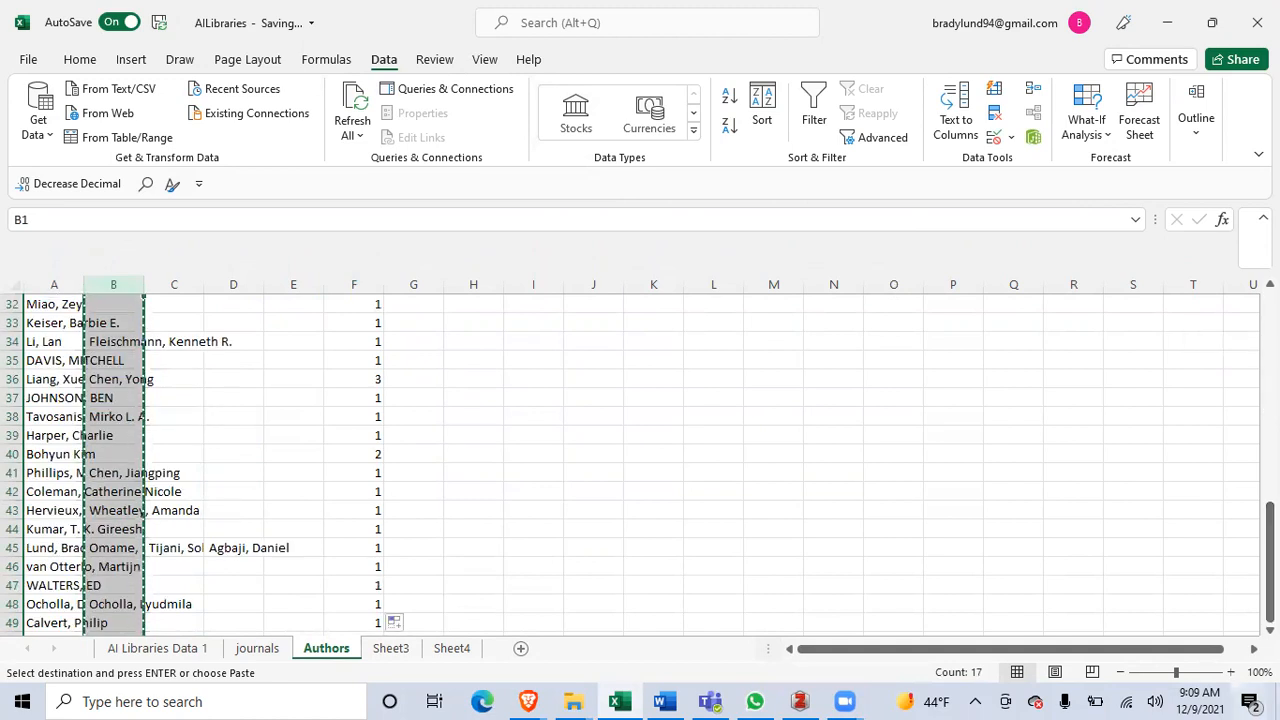
pyautogui.scroll(-2, 740, 517)
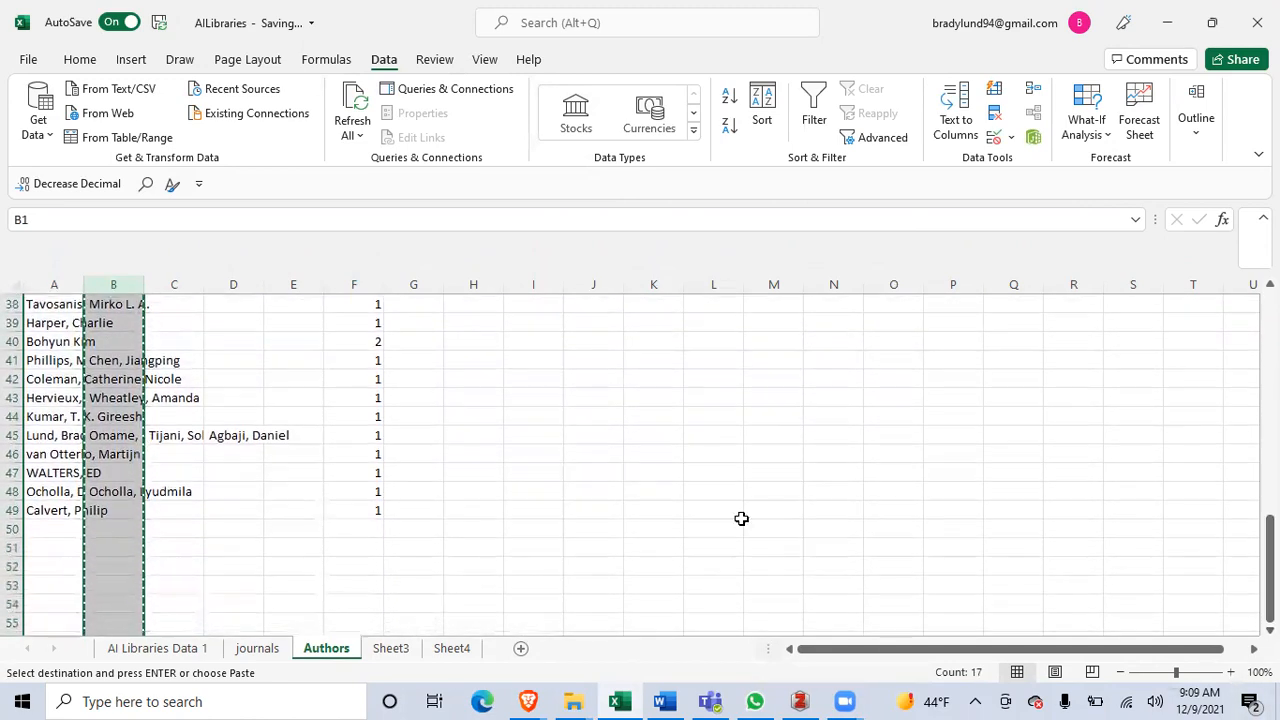
pyautogui.click(46, 528)
pyautogui.hotkey('ctrl', 'v')
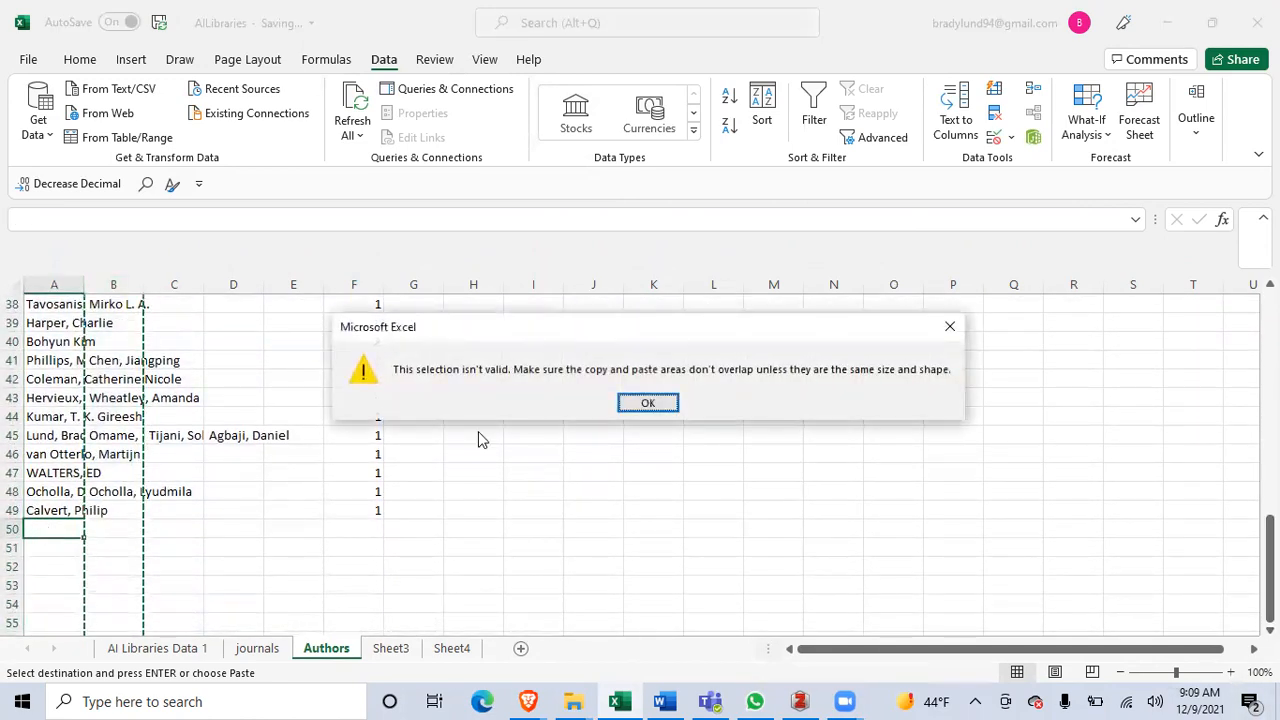
pyautogui.click(648, 402)
# Copy the second authors in B2:B50 and paste them below the author list, starting at A50
pyautogui.moveTo(113, 528); pyautogui.dragTo(99, 323)
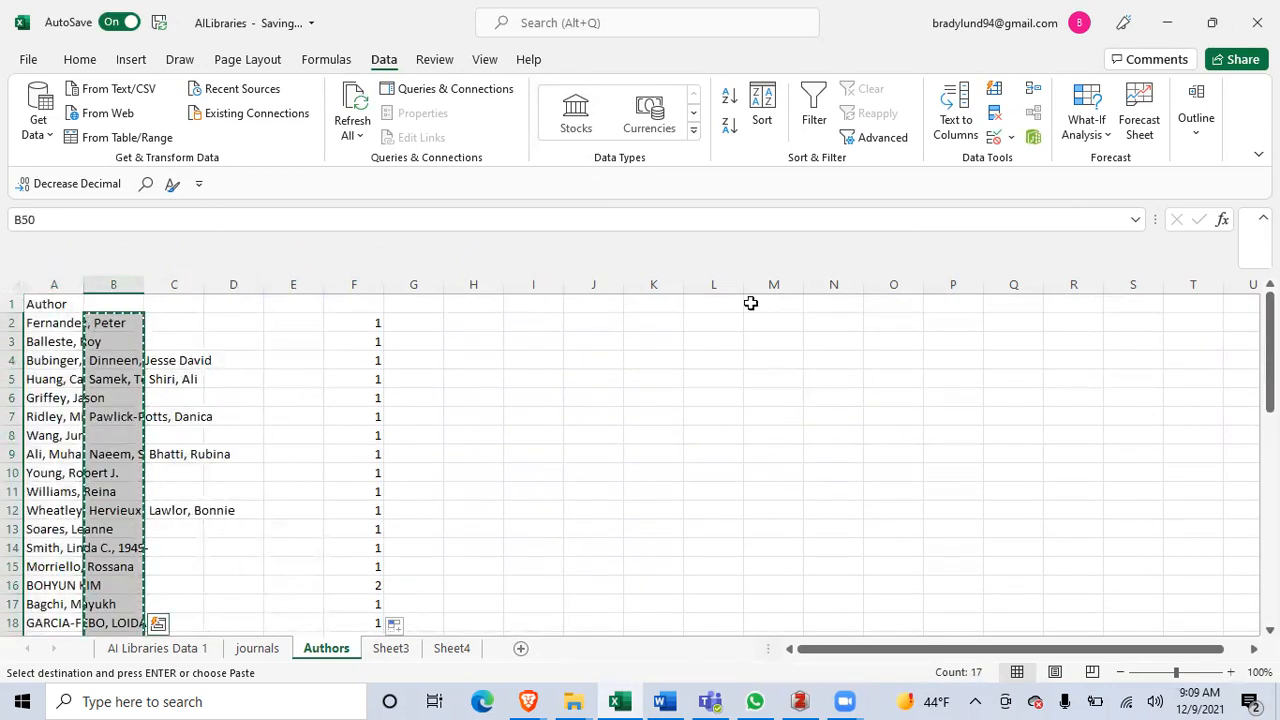
pyautogui.moveTo(1269, 350); pyautogui.dragTo(1269, 562)
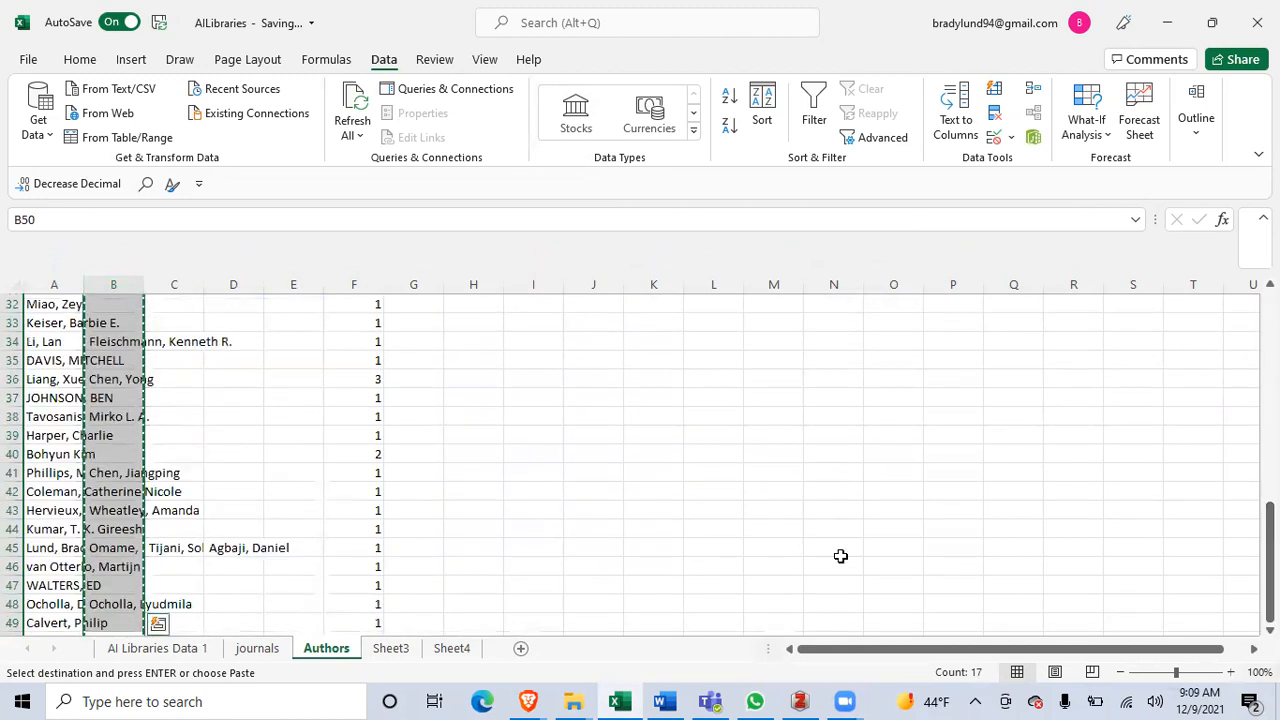
pyautogui.click(1269, 630)
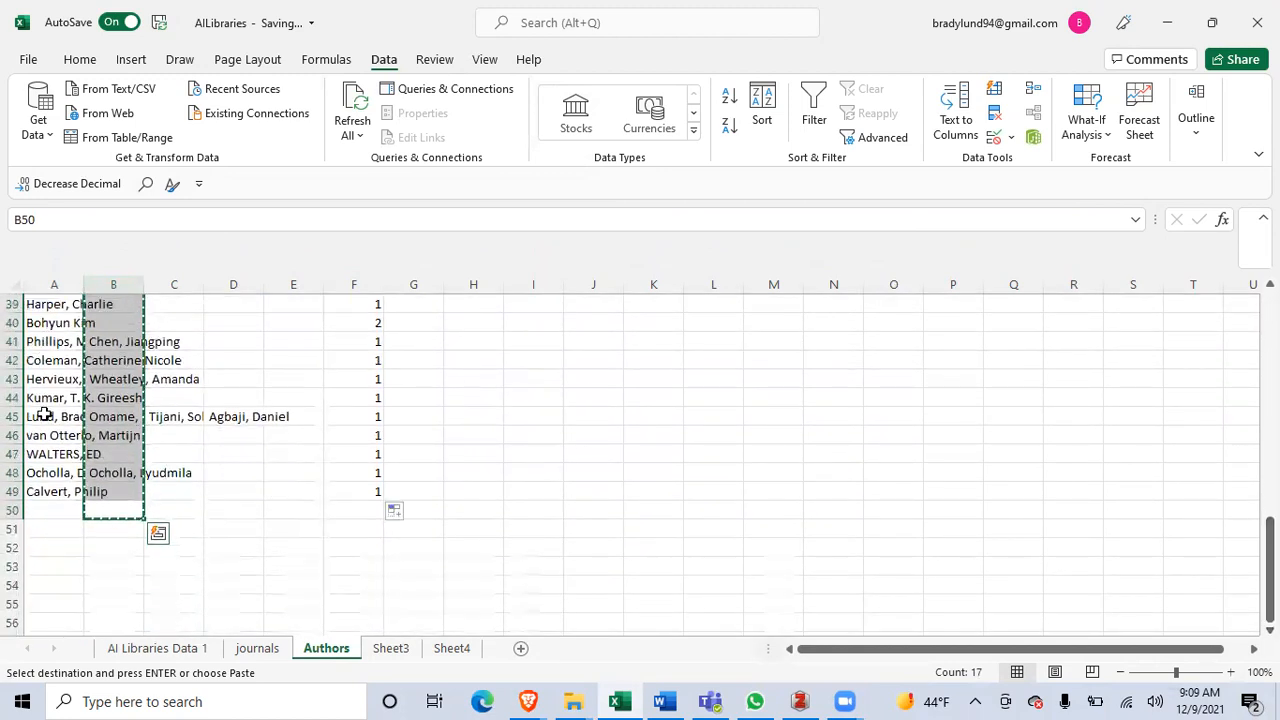
pyautogui.click(25, 510)
pyautogui.hotkey('ctrl', 'v')
pyautogui.click(259, 508)
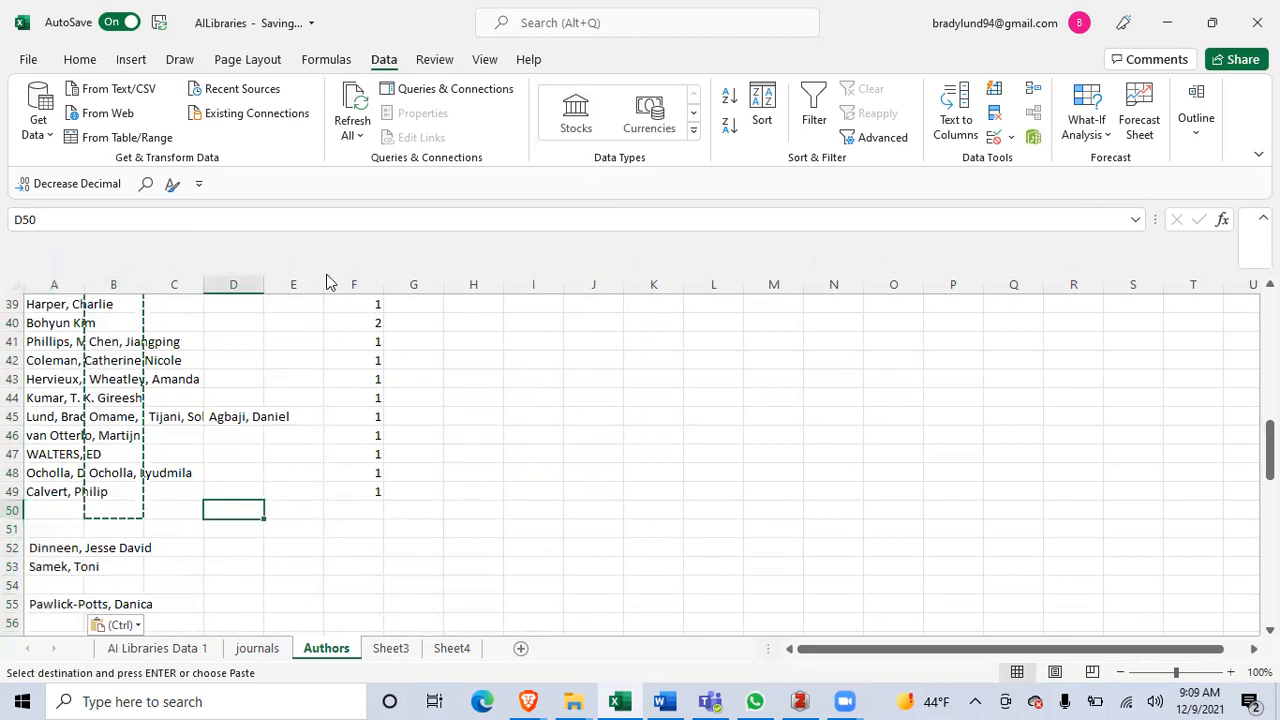
# Clear the contents of columns B to E
pyautogui.click(140, 285)
pyautogui.moveTo(250, 261); pyautogui.dragTo(294, 271)
pyautogui.press('Delete')
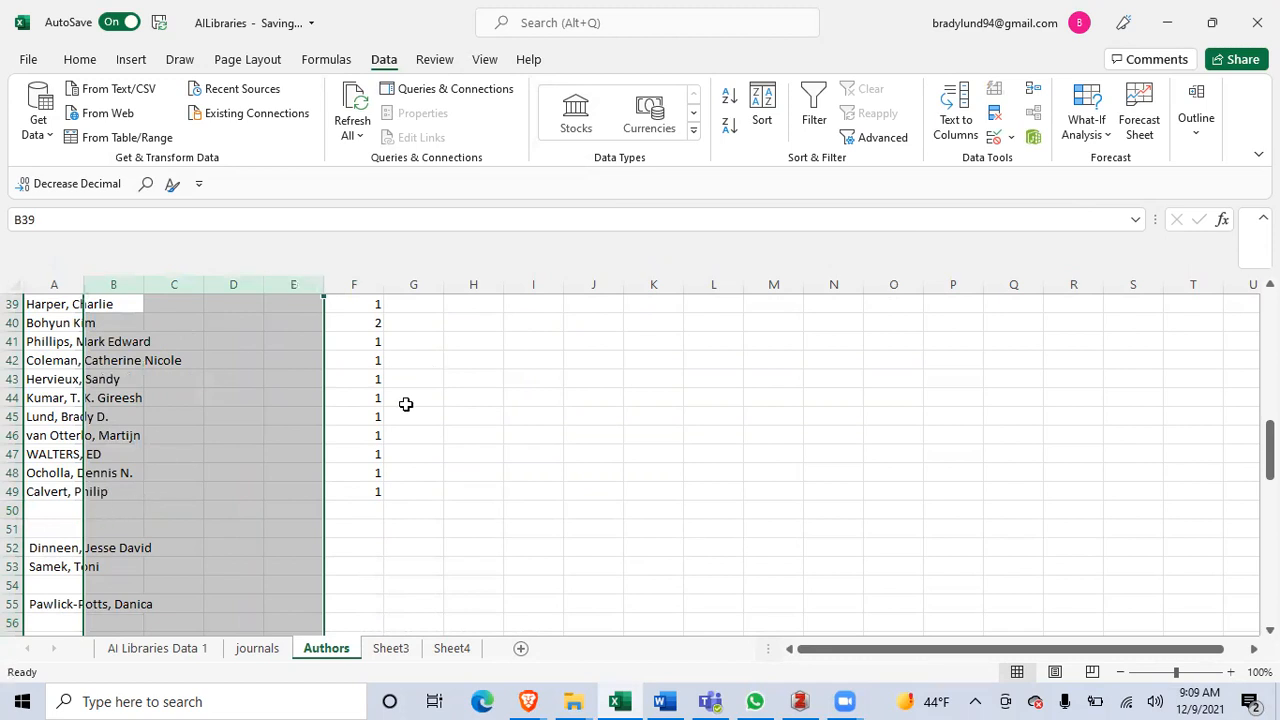
pyautogui.click(64, 535)
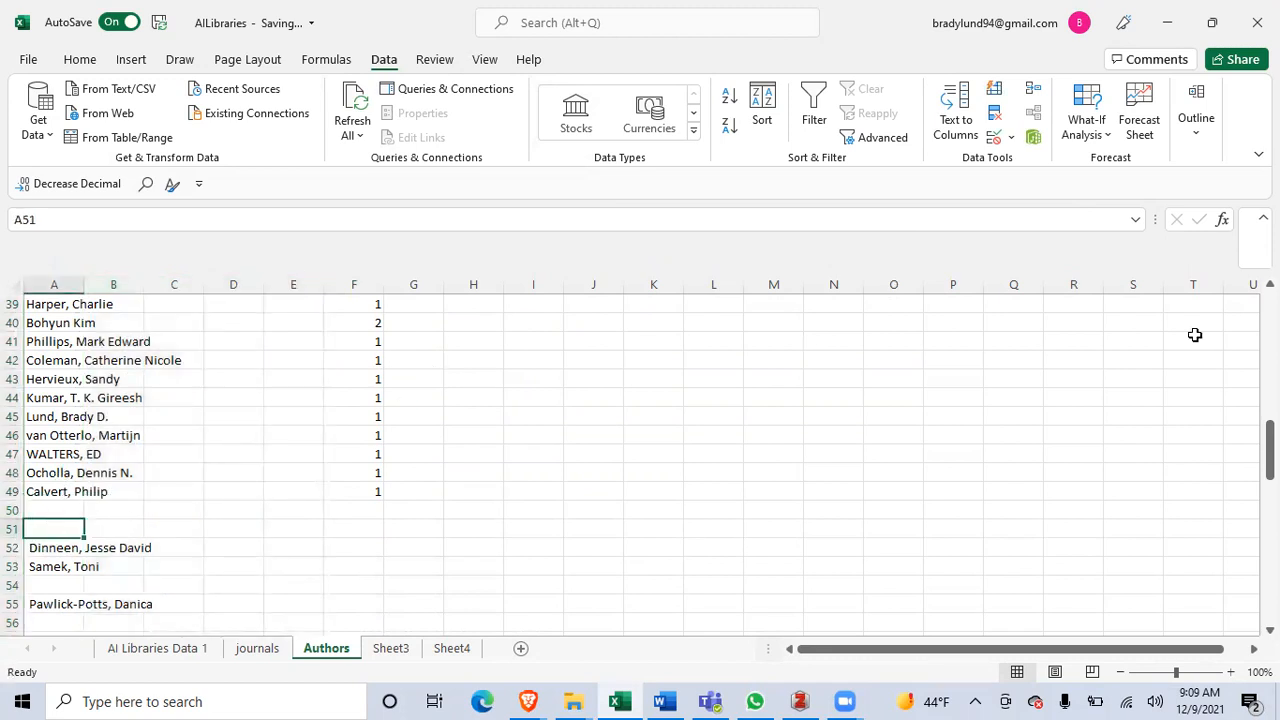
# Select the blank cells in column A with Go To Special and delete them, shifting cells up
pyautogui.moveTo(1268, 450); pyautogui.dragTo(1268, 330)
pyautogui.click(54, 284)
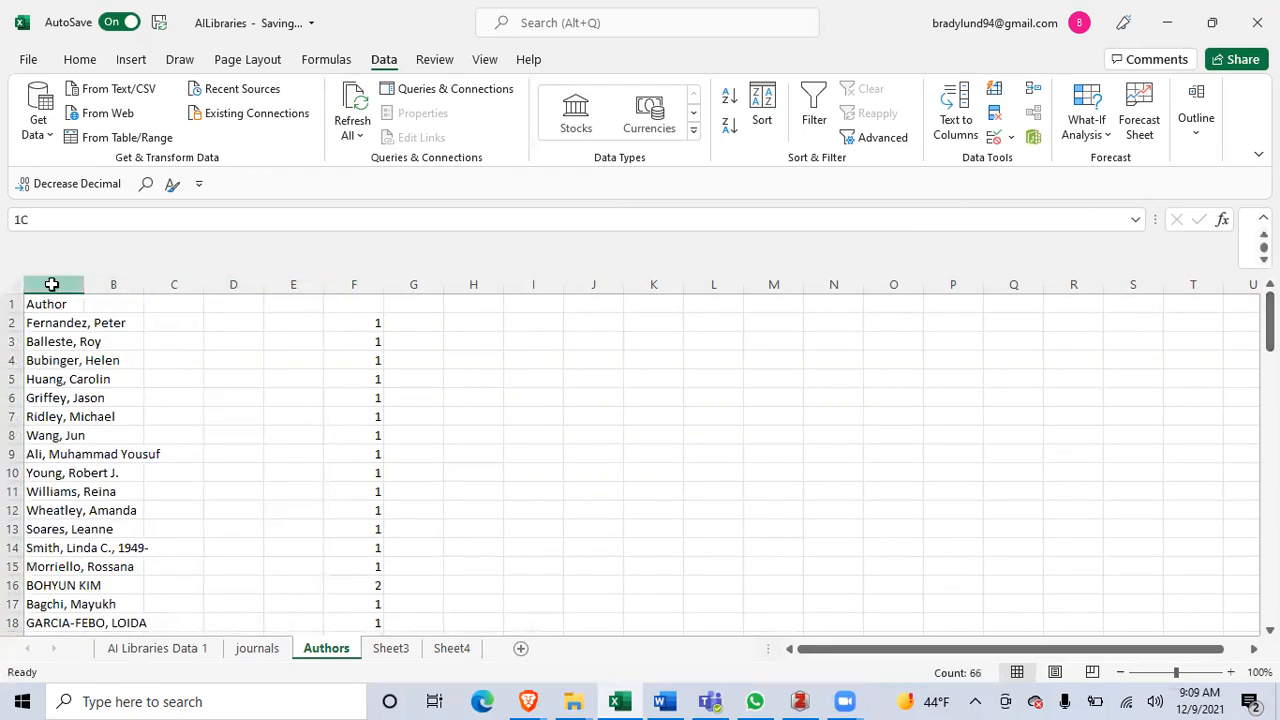
pyautogui.click(88, 60)
pyautogui.click(1003, 115)
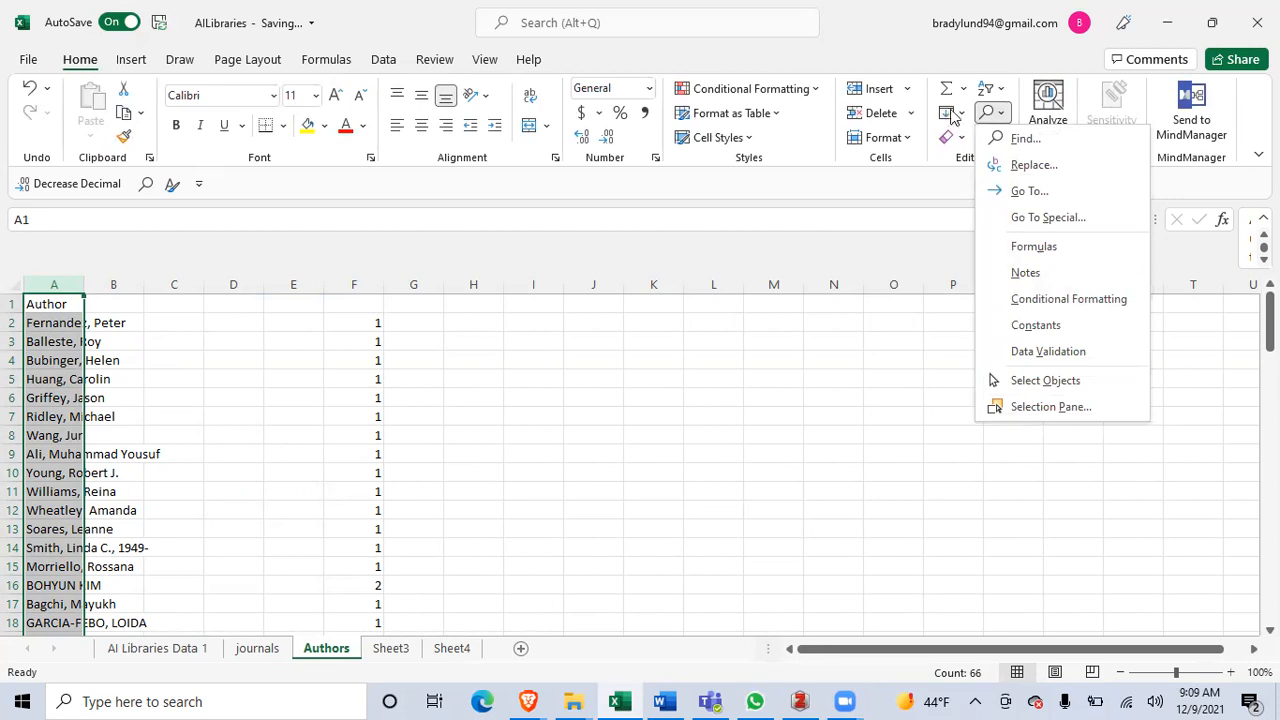
pyautogui.click(1050, 218)
pyautogui.click(250, 250)
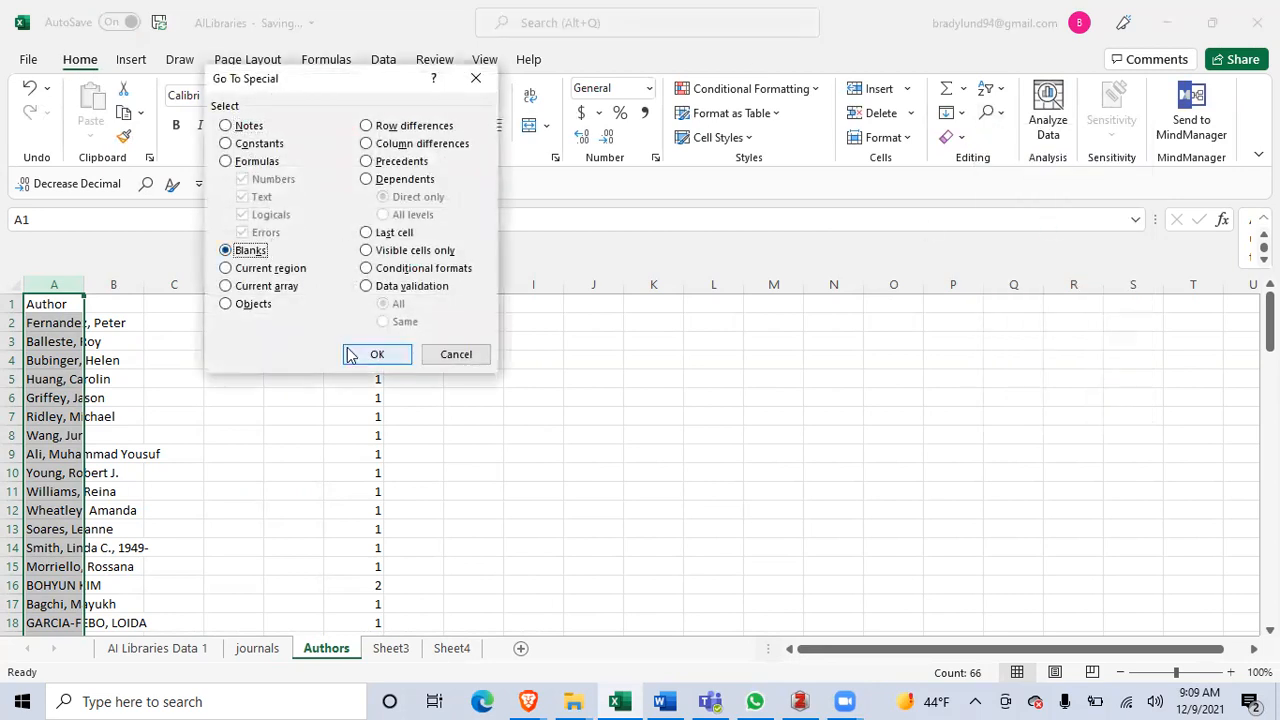
pyautogui.click(376, 354)
pyautogui.moveTo(1268, 430); pyautogui.dragTo(1268, 320)
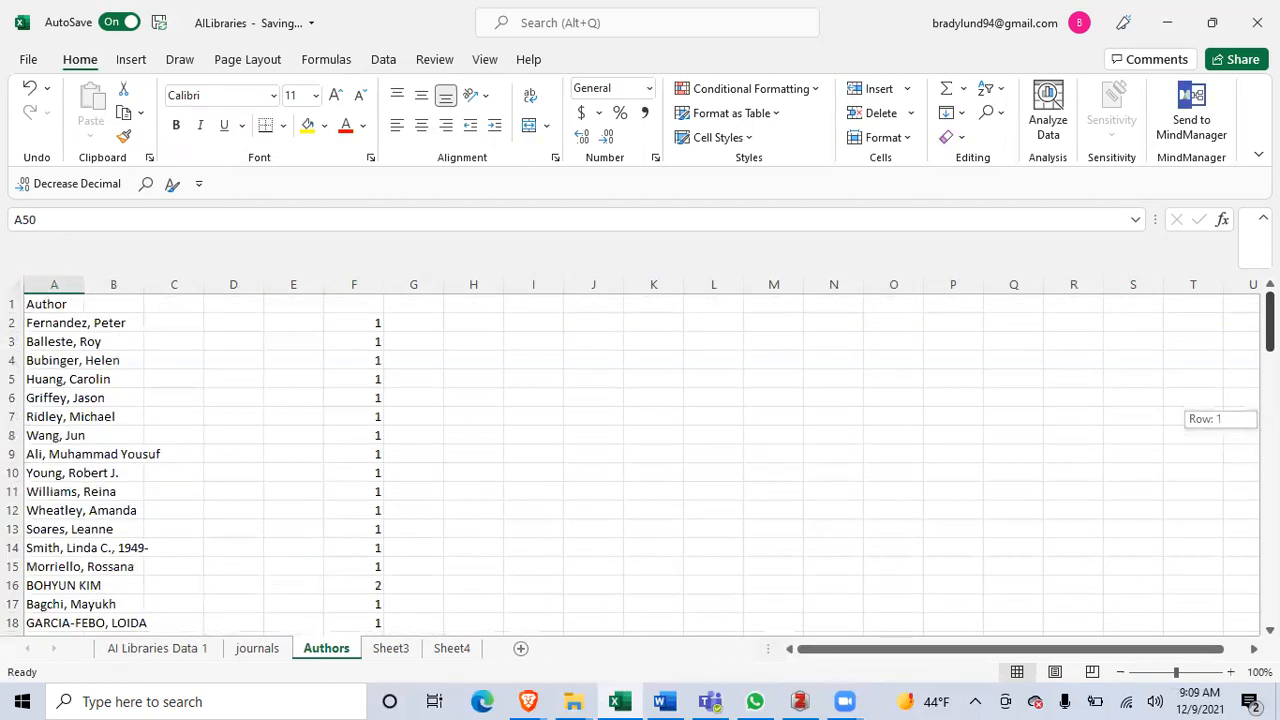
pyautogui.click(910, 113)
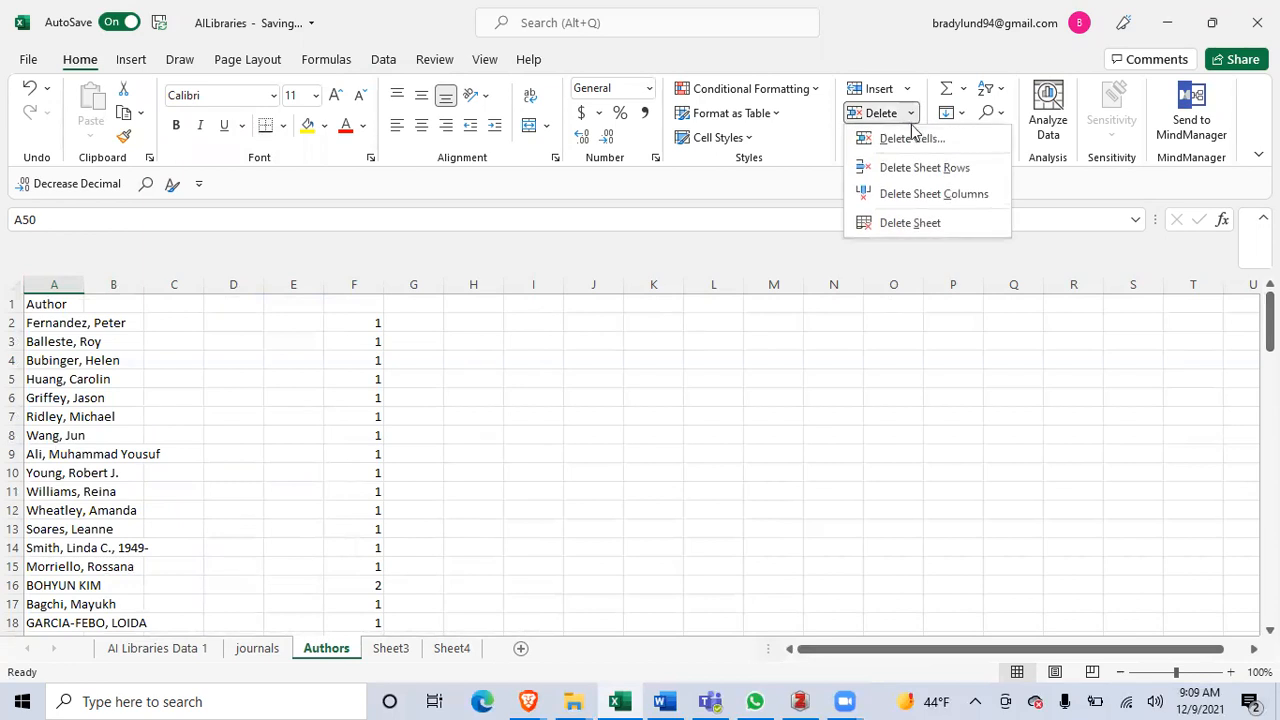
pyautogui.click(912, 138)
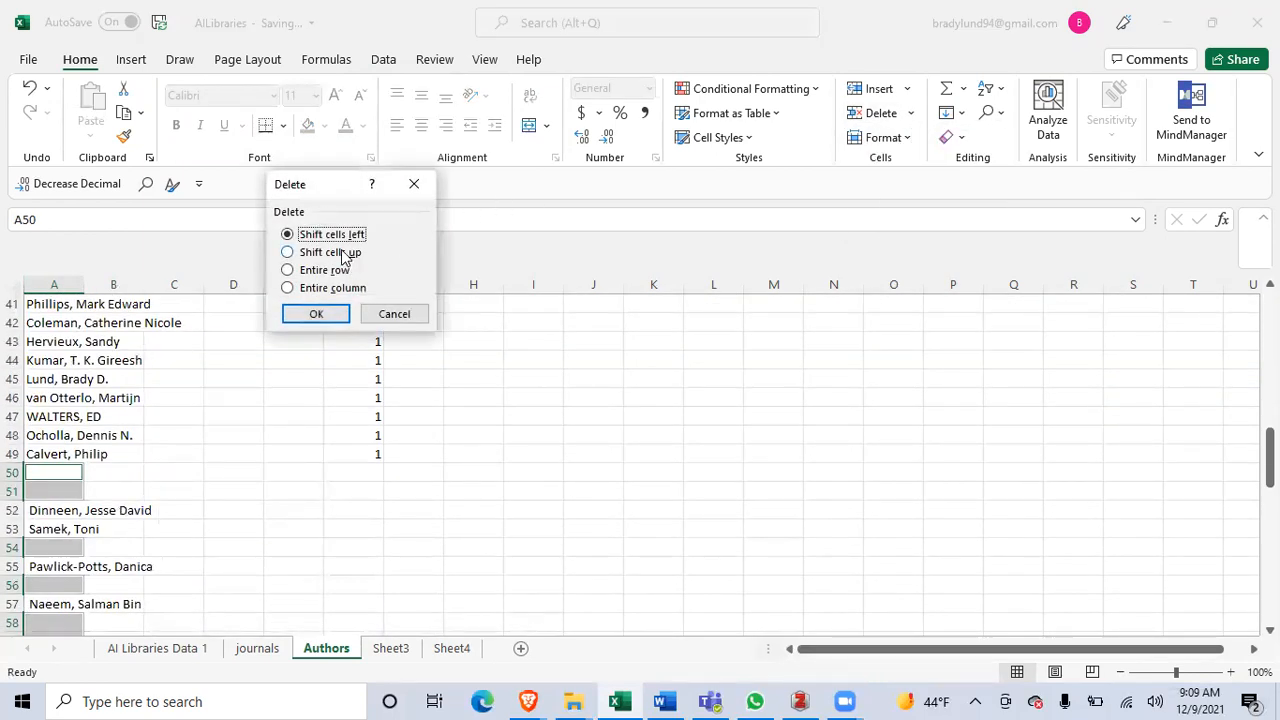
pyautogui.click(333, 254)
pyautogui.click(320, 316)
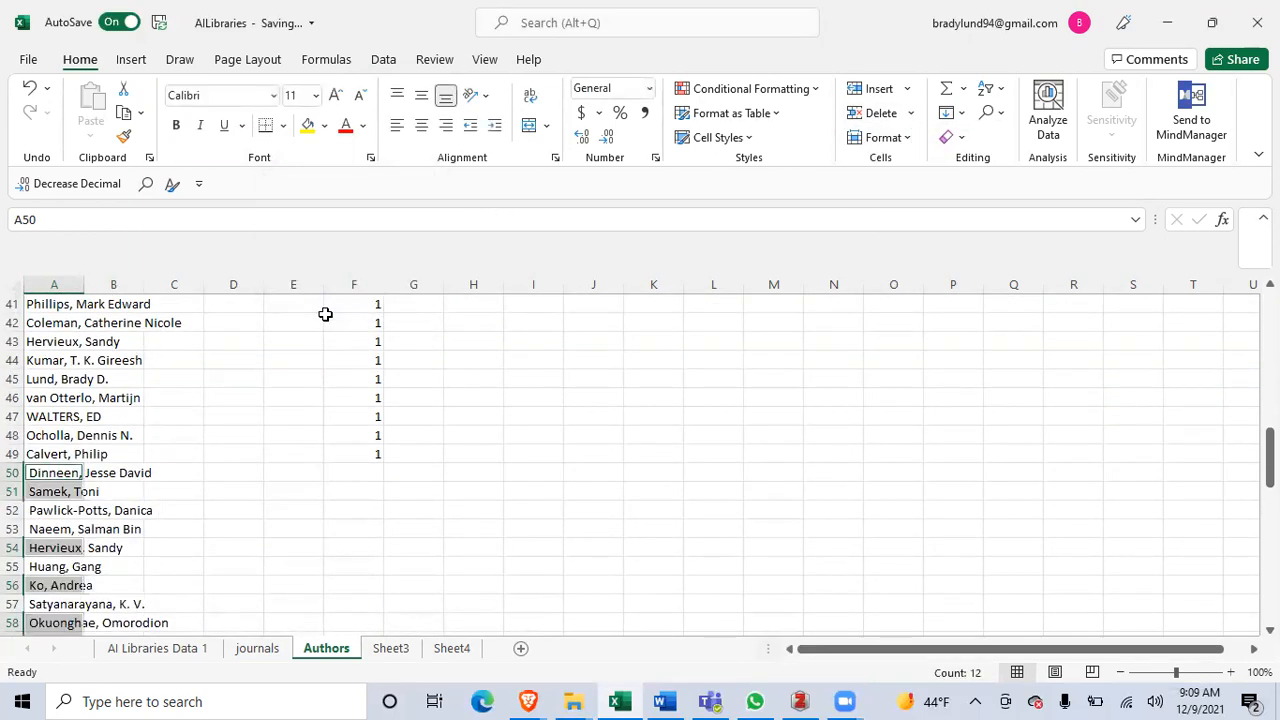
# Look through the combined author list in column A down past its end and back up to the first author
pyautogui.click(22, 488)
pyautogui.click(57, 466)
pyautogui.press('Down')
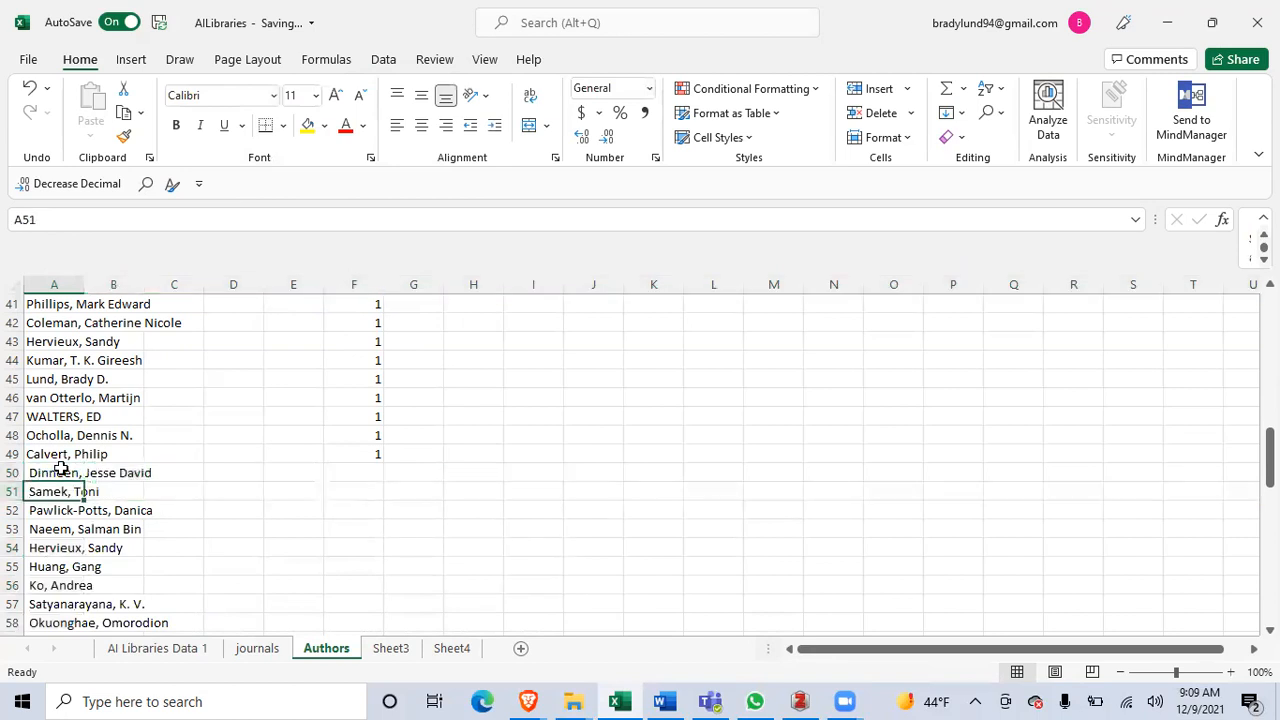
pyautogui.hotkey('ctrl', 'Down')
pyautogui.press('Down')
pyautogui.press('Down')
pyautogui.press('Down')
pyautogui.press('Down')
pyautogui.press('Down')
pyautogui.press('Down')
pyautogui.press('Down')
pyautogui.press('Down')
pyautogui.press('Down')
pyautogui.press('Down')
pyautogui.press('Down')
pyautogui.press('Down')
pyautogui.press('Down')
pyautogui.press('Down')
pyautogui.press('Down')
pyautogui.press('Down')
pyautogui.press('Down')
pyautogui.press('Down')
pyautogui.press('Up')
pyautogui.press('Up')
pyautogui.press('Up')
pyautogui.press('Up')
pyautogui.press('Up')
pyautogui.press('Up')
pyautogui.press('Up')
pyautogui.press('Up')
pyautogui.press('Up')
pyautogui.press('Up')
pyautogui.press('Up')
pyautogui.press('Up')
pyautogui.press('Up')
pyautogui.press('Up')
pyautogui.press('Up')
pyautogui.press('Up')
pyautogui.press('Up')
pyautogui.press('Up')
pyautogui.press('Up')
pyautogui.press('Up')
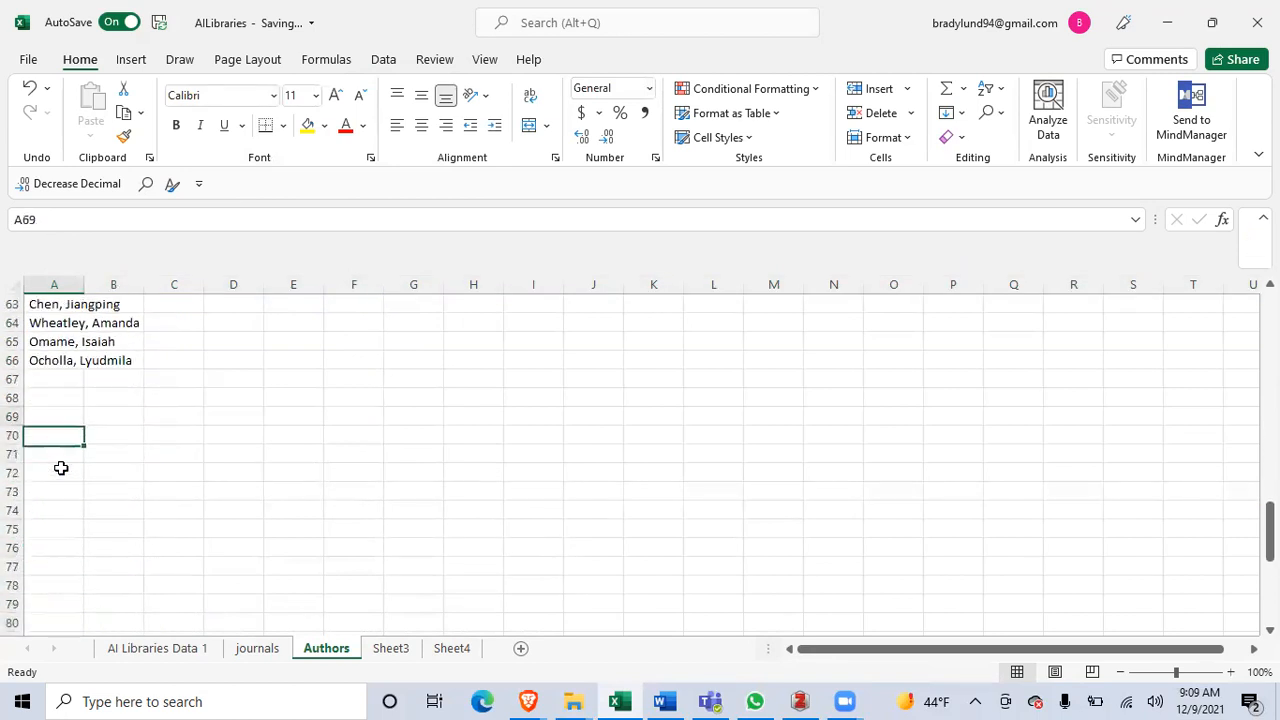
pyautogui.press('Up')
pyautogui.press('Up')
pyautogui.press('Up')
pyautogui.press('Up')
pyautogui.press('Up')
pyautogui.press('Up')
pyautogui.press('Up')
pyautogui.press('Up')
pyautogui.press('Up')
pyautogui.press('Up')
pyautogui.press('Up')
pyautogui.press('Up')
pyautogui.press('Up')
pyautogui.press('Up')
pyautogui.press('Up')
pyautogui.press('Up')
pyautogui.press('Up')
pyautogui.press('Up')
pyautogui.press('Up')
pyautogui.press('Up')
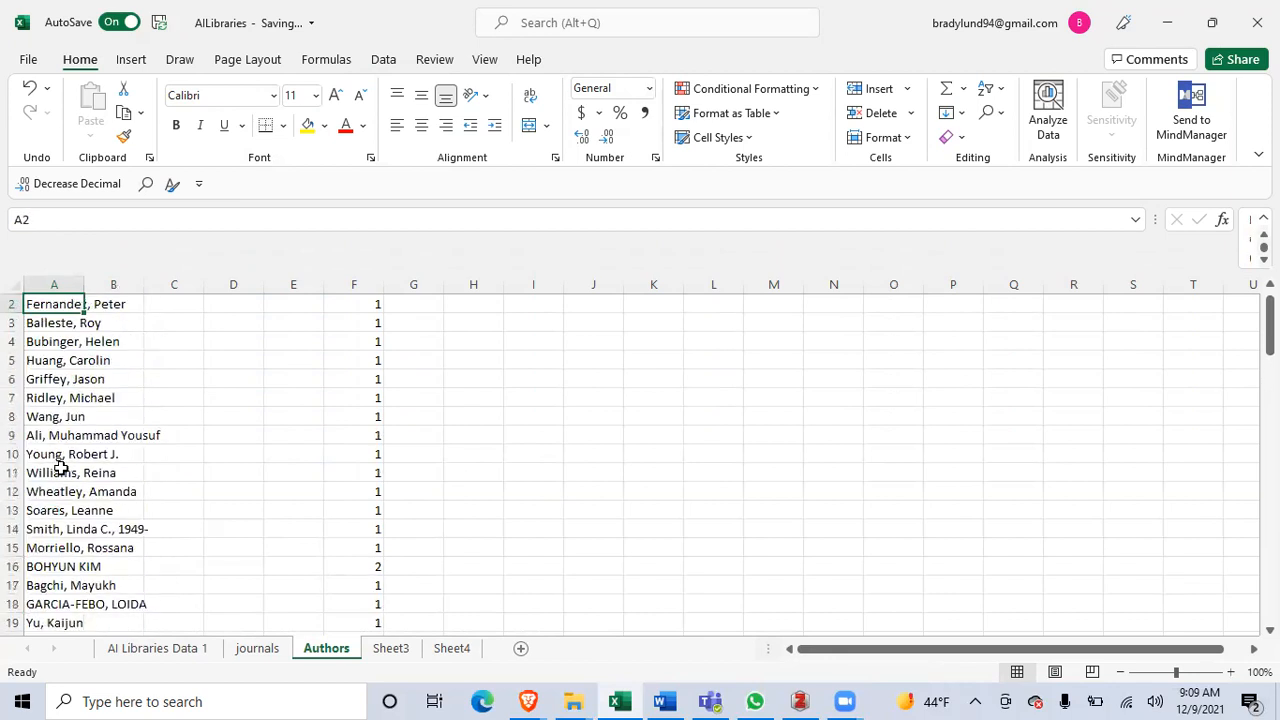
# Clear the COUNTIF counts from column F
pyautogui.click(359, 283)
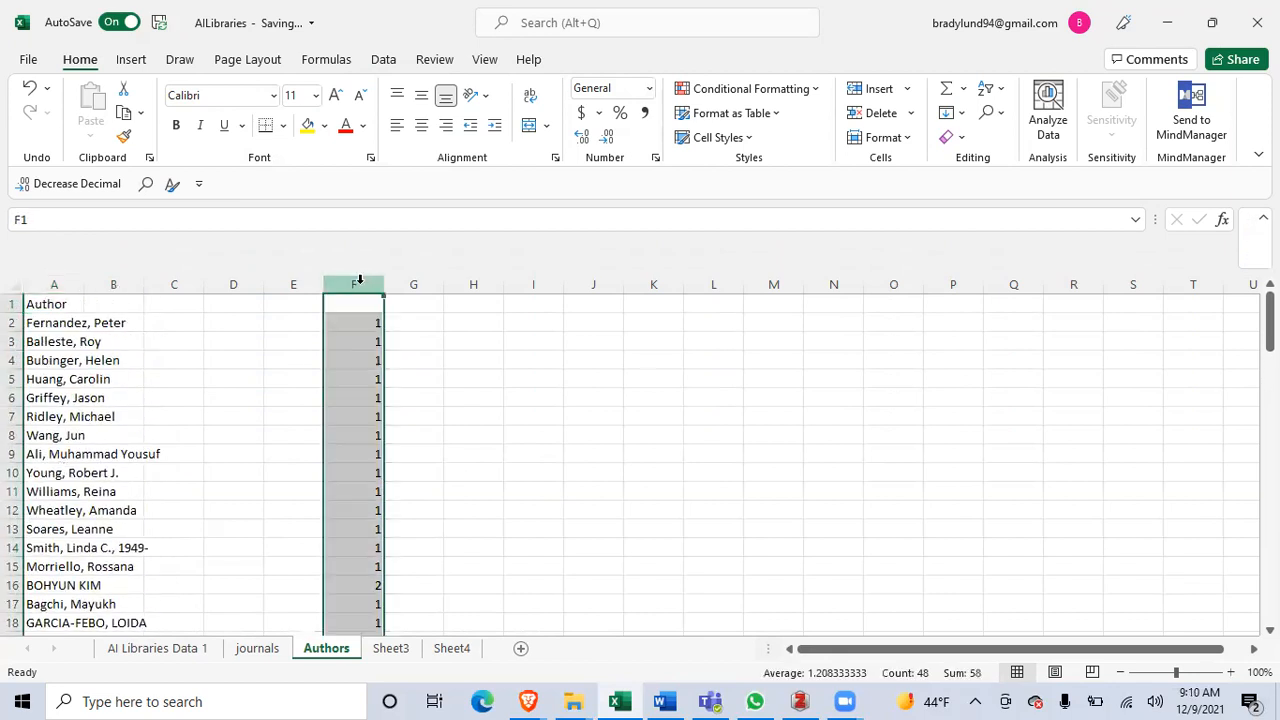
pyautogui.click(266, 329)
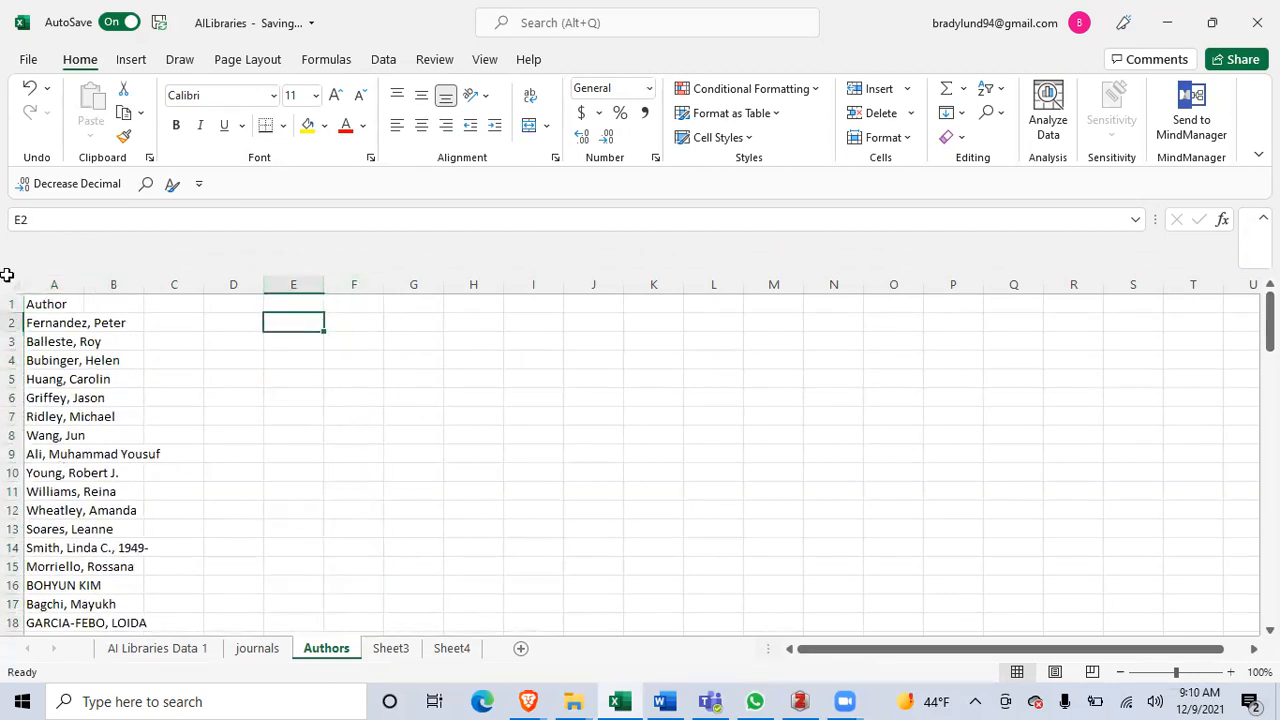
# Copy the author list from column A into column B and widen column B to fit the names
pyautogui.click(35, 277)
pyautogui.hotkey('ctrl', 'c')
pyautogui.click(122, 278)
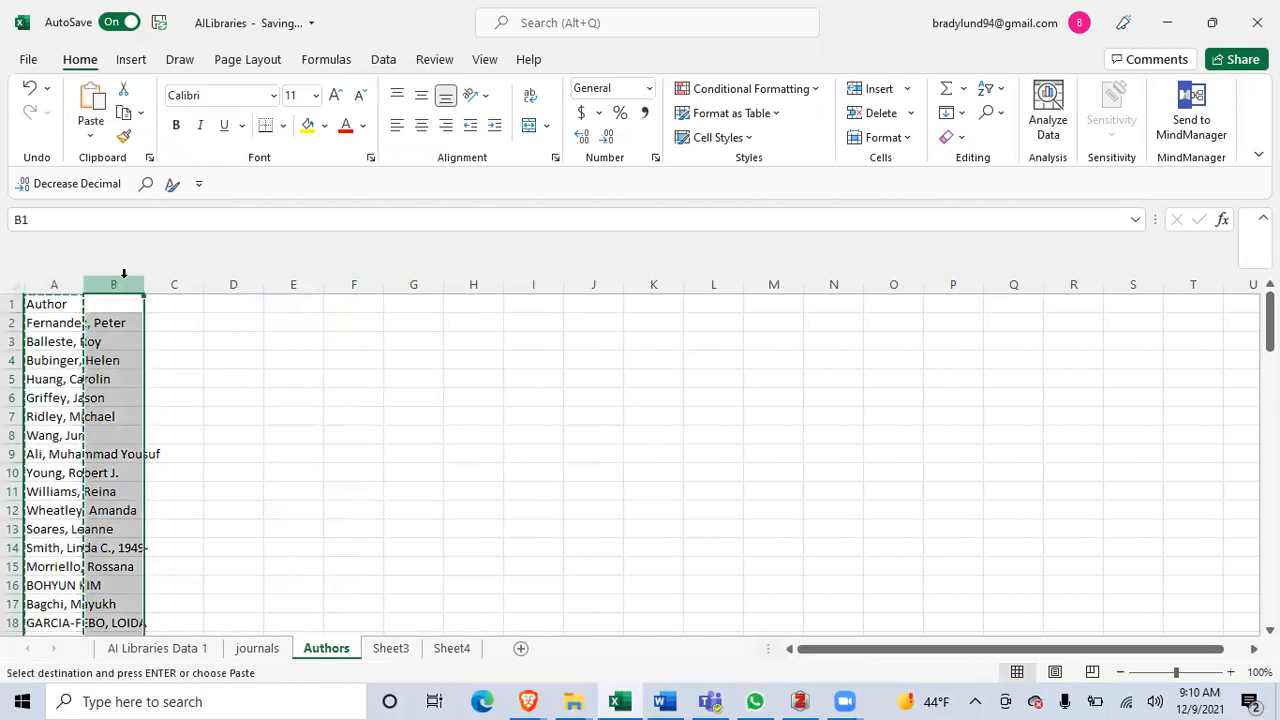
pyautogui.hotkey('ctrl', 'v')
pyautogui.moveTo(143, 289); pyautogui.dragTo(241, 312)
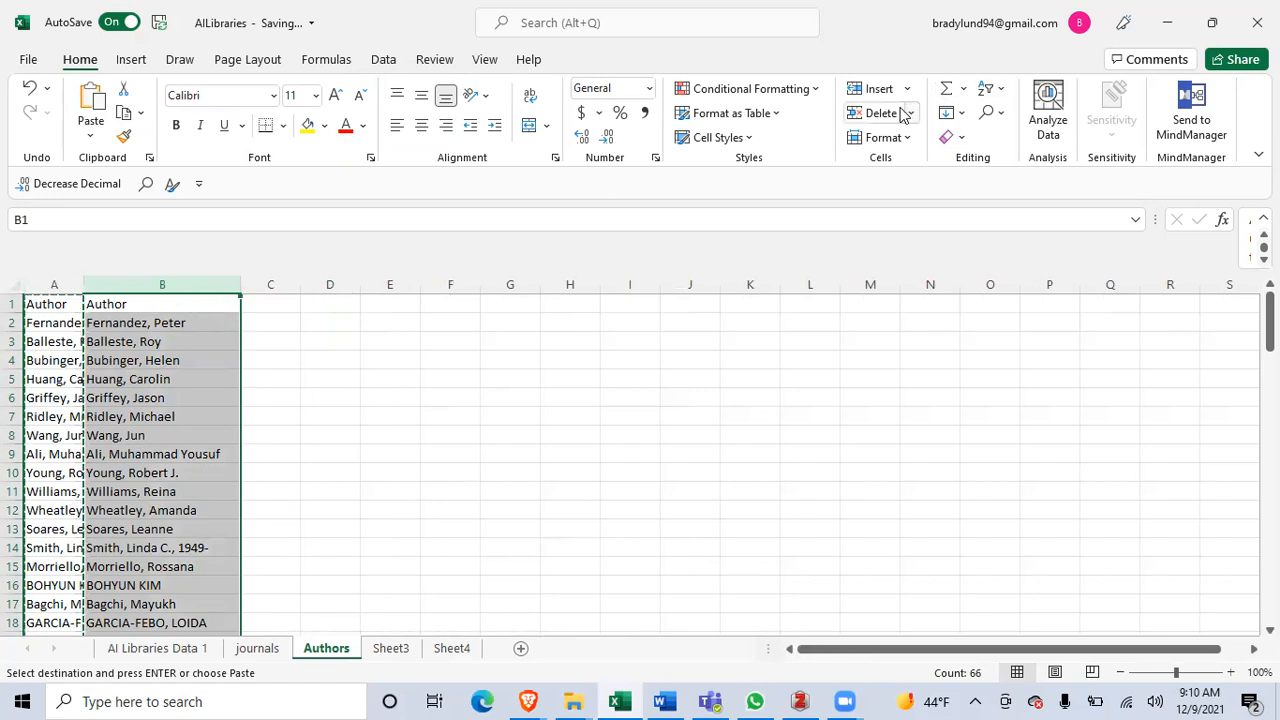
# Remove duplicate authors from column B only, continuing with the current selection
pyautogui.click(381, 62)
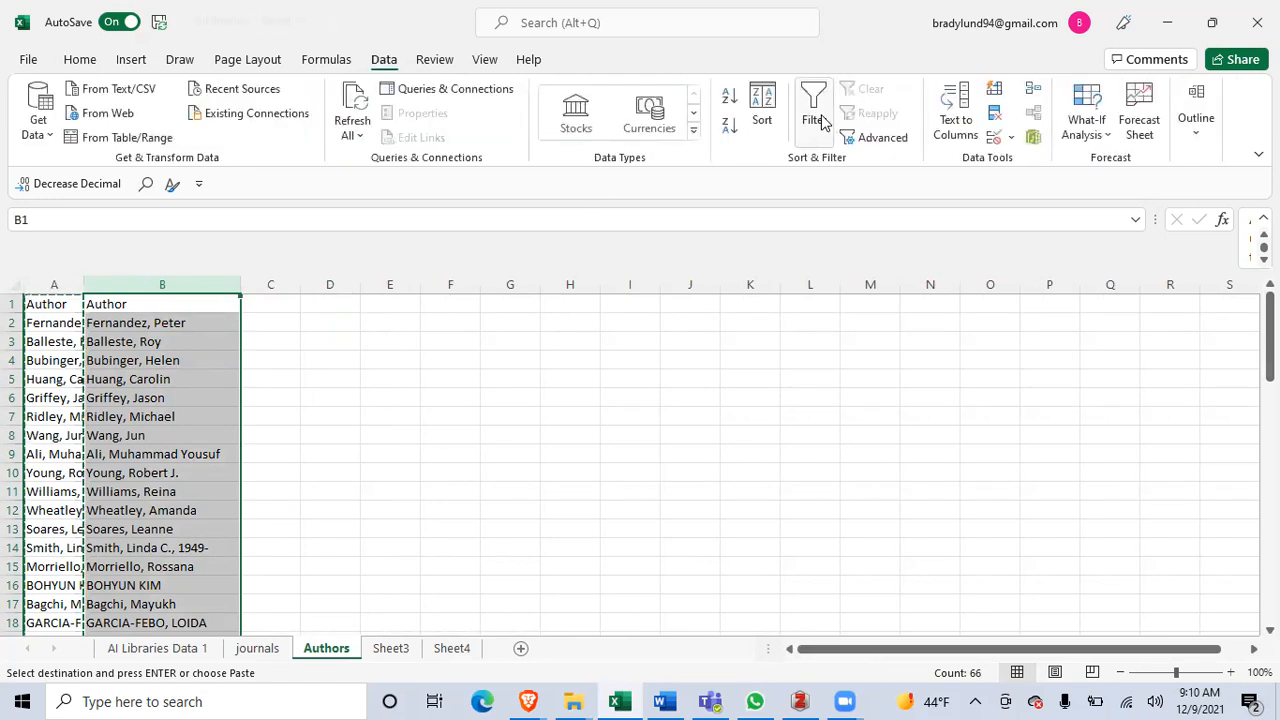
pyautogui.click(994, 112)
pyautogui.click(293, 250)
pyautogui.click(350, 283)
pyautogui.click(434, 341)
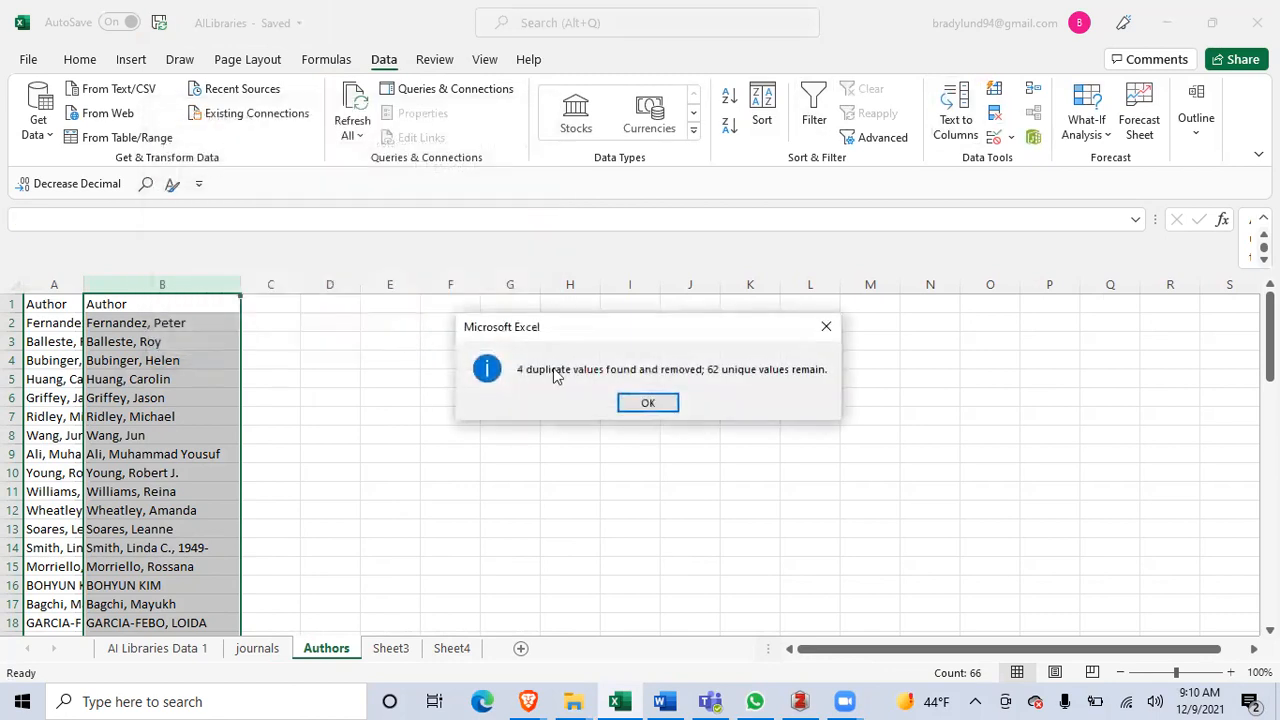
# Enter a COUNTIF formula in C2 that counts the author in B2 within the absolute range $A$2:$A$1000
pyautogui.click(647, 404)
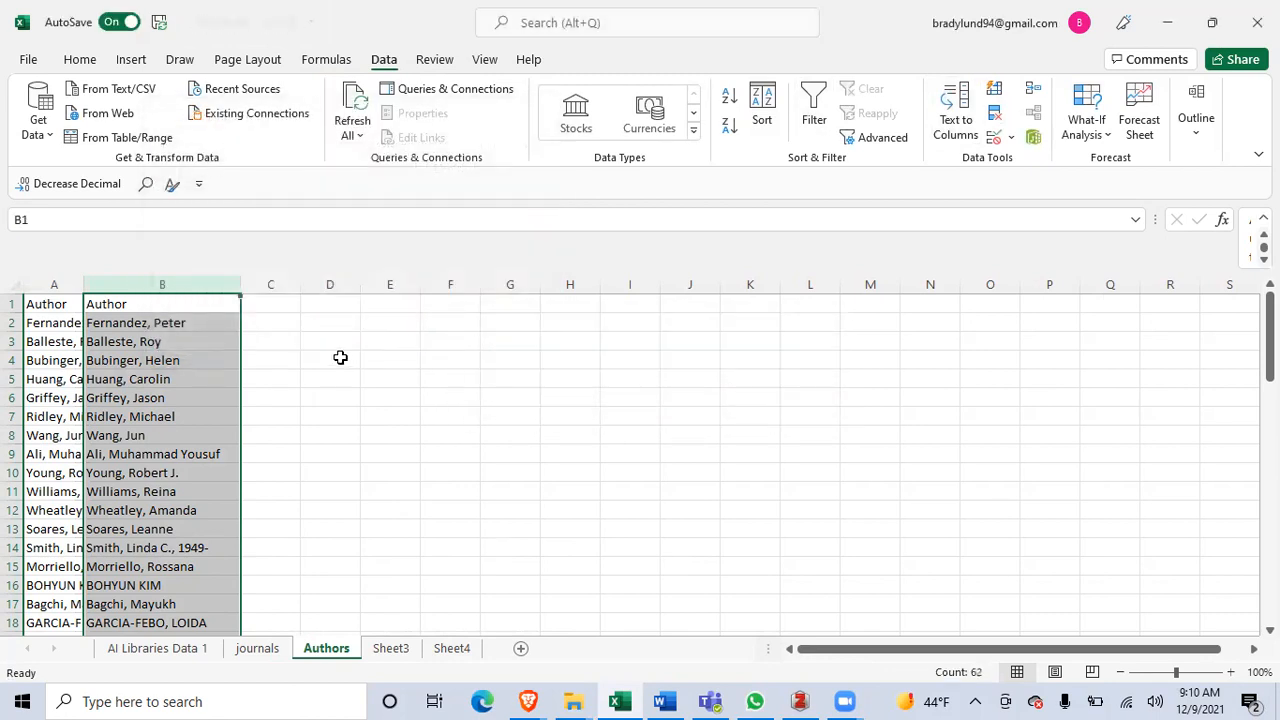
pyautogui.click(280, 321)
pyautogui.write('=COUNTIF')
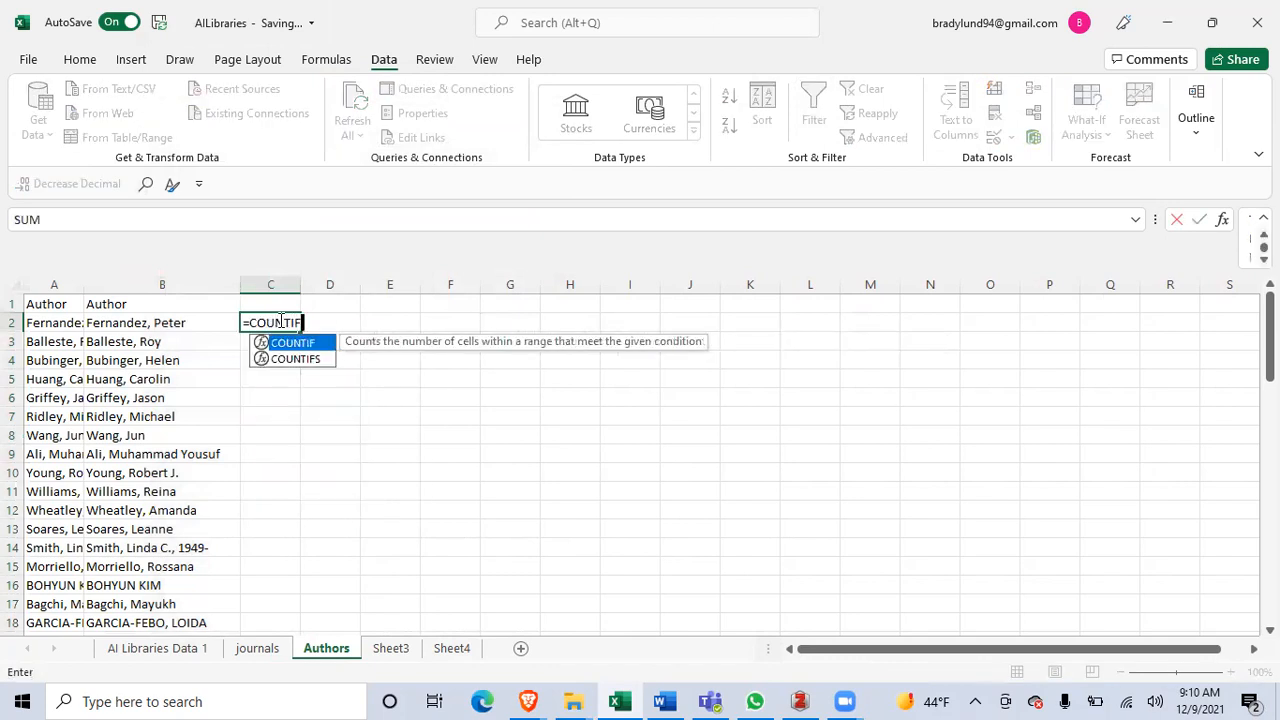
pyautogui.doubleClick(300, 346)
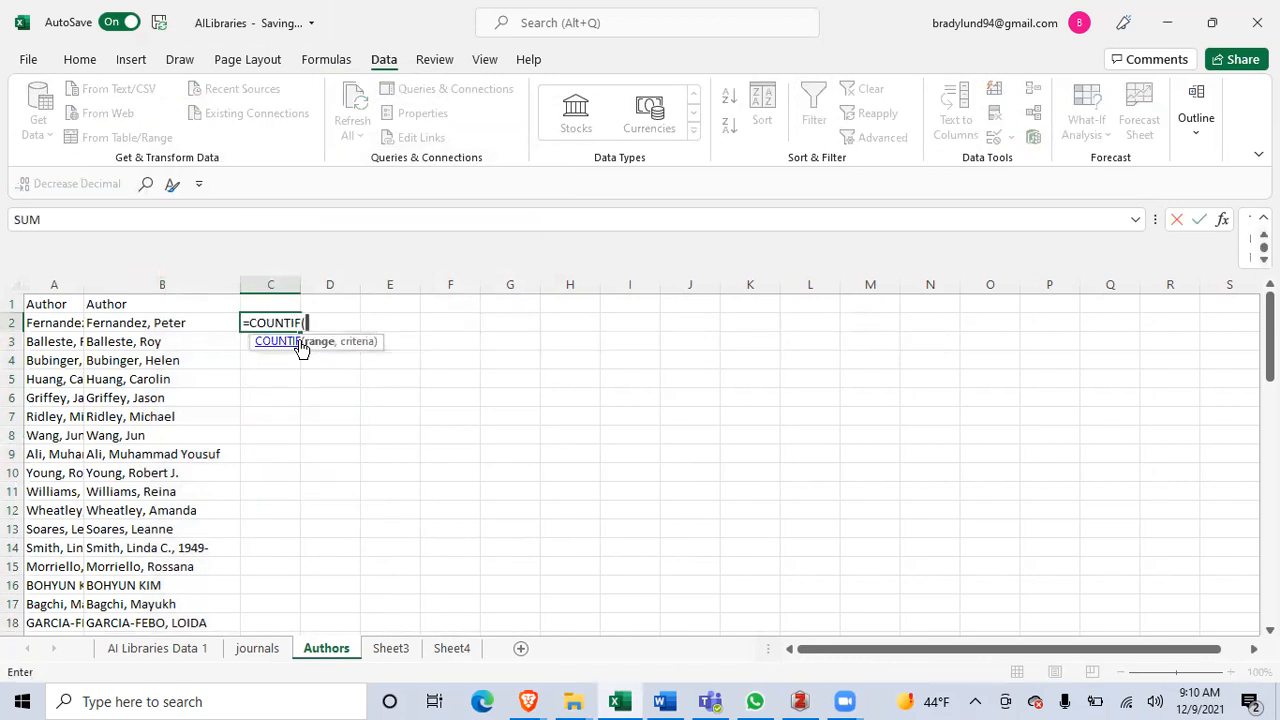
pyautogui.write('A2:A')
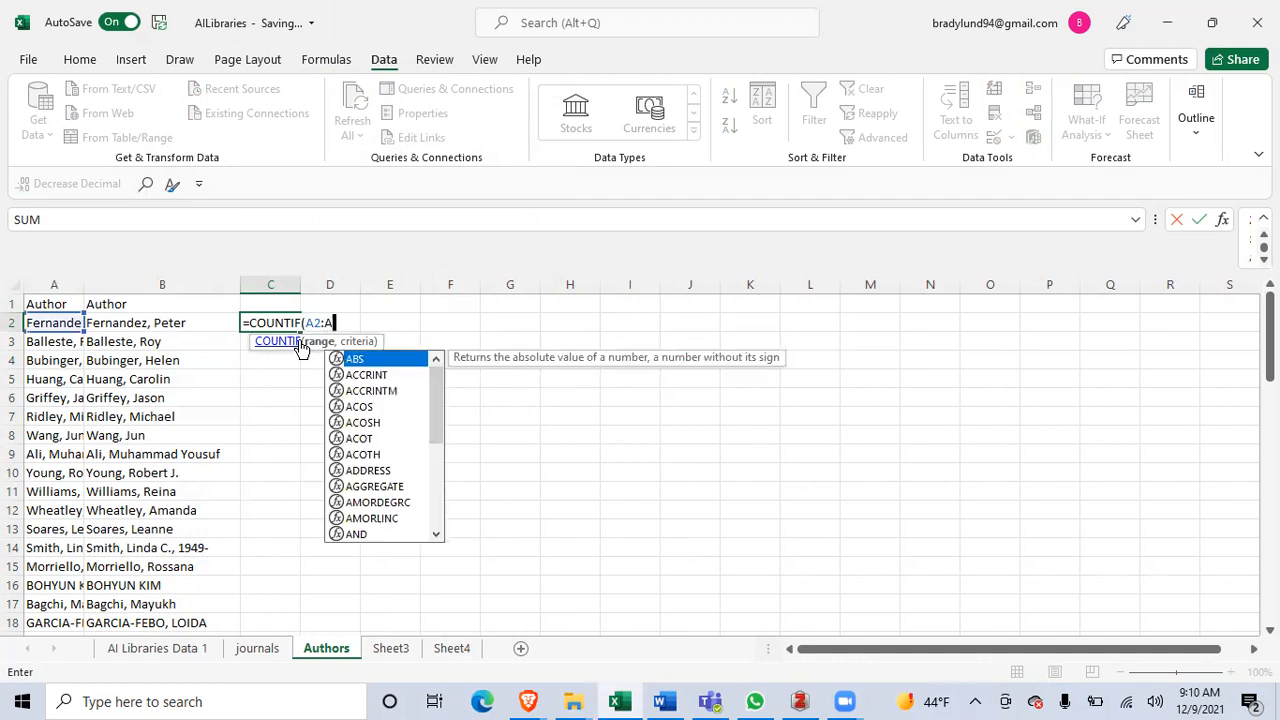
pyautogui.write('1000,')
pyautogui.click(205, 321)
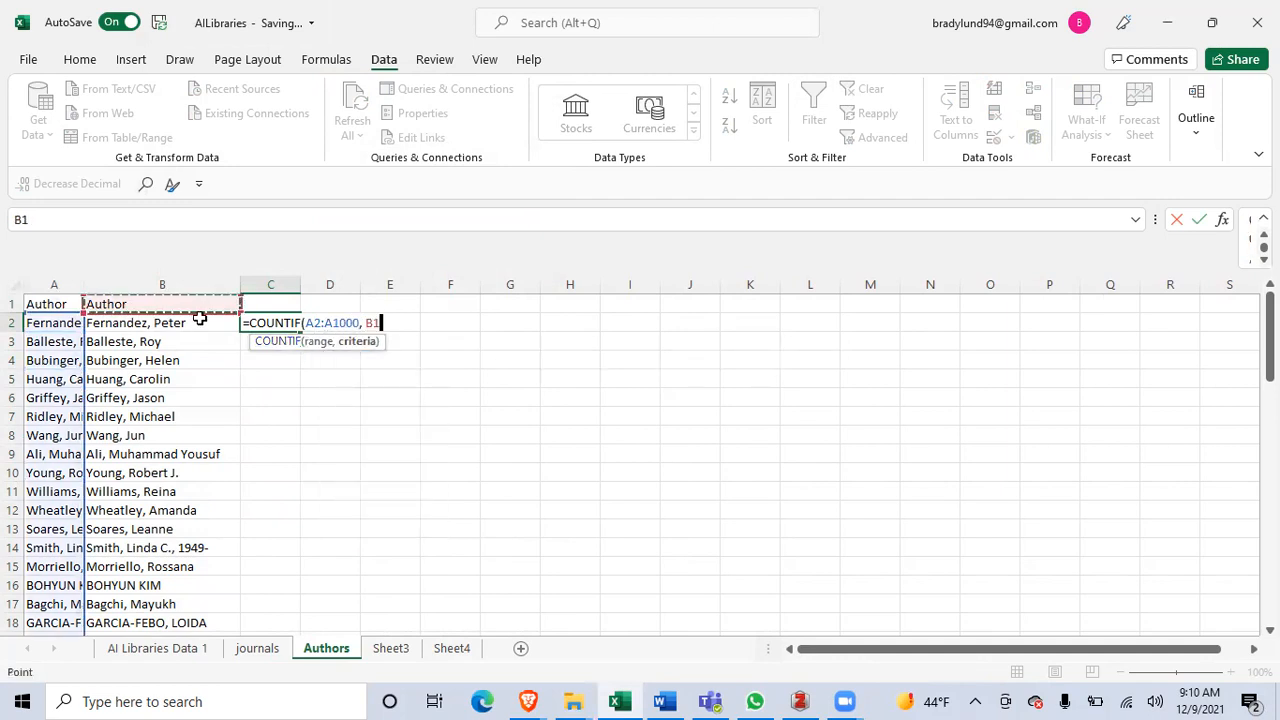
pyautogui.click(313, 323)
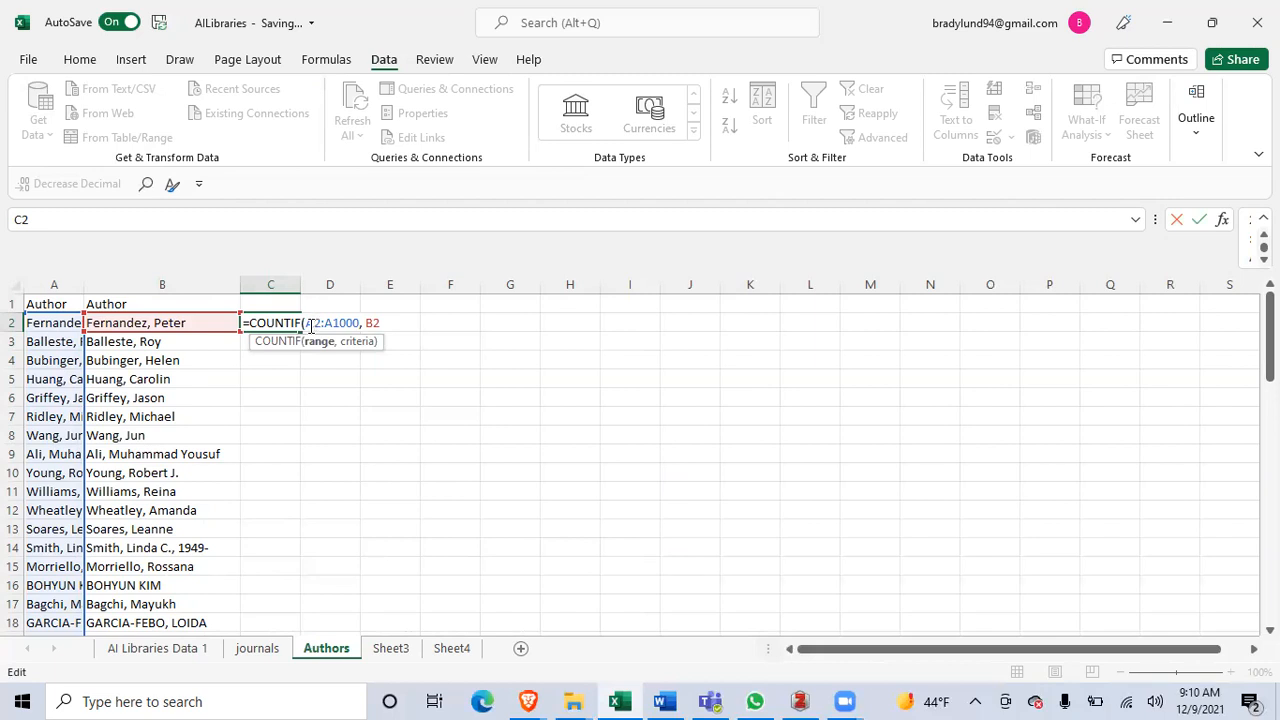
pyautogui.press('F4')
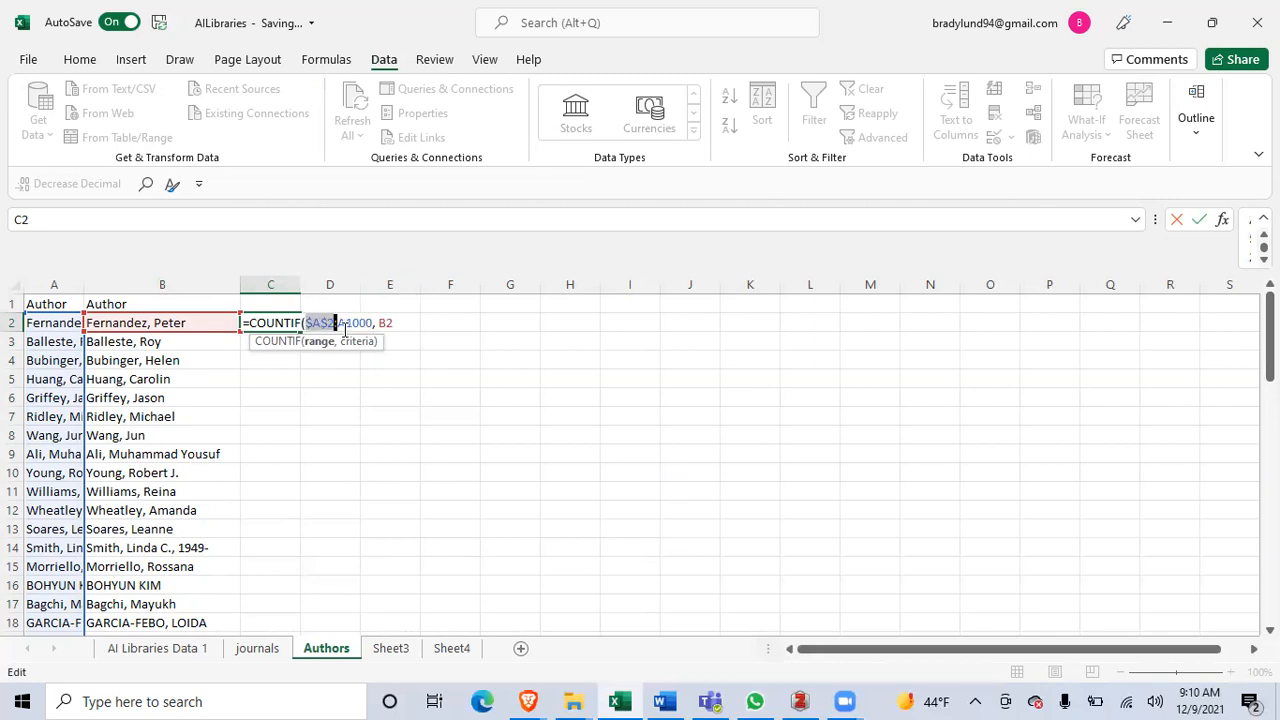
pyautogui.click(350, 323)
pyautogui.press('F4')
pyautogui.press('Return')
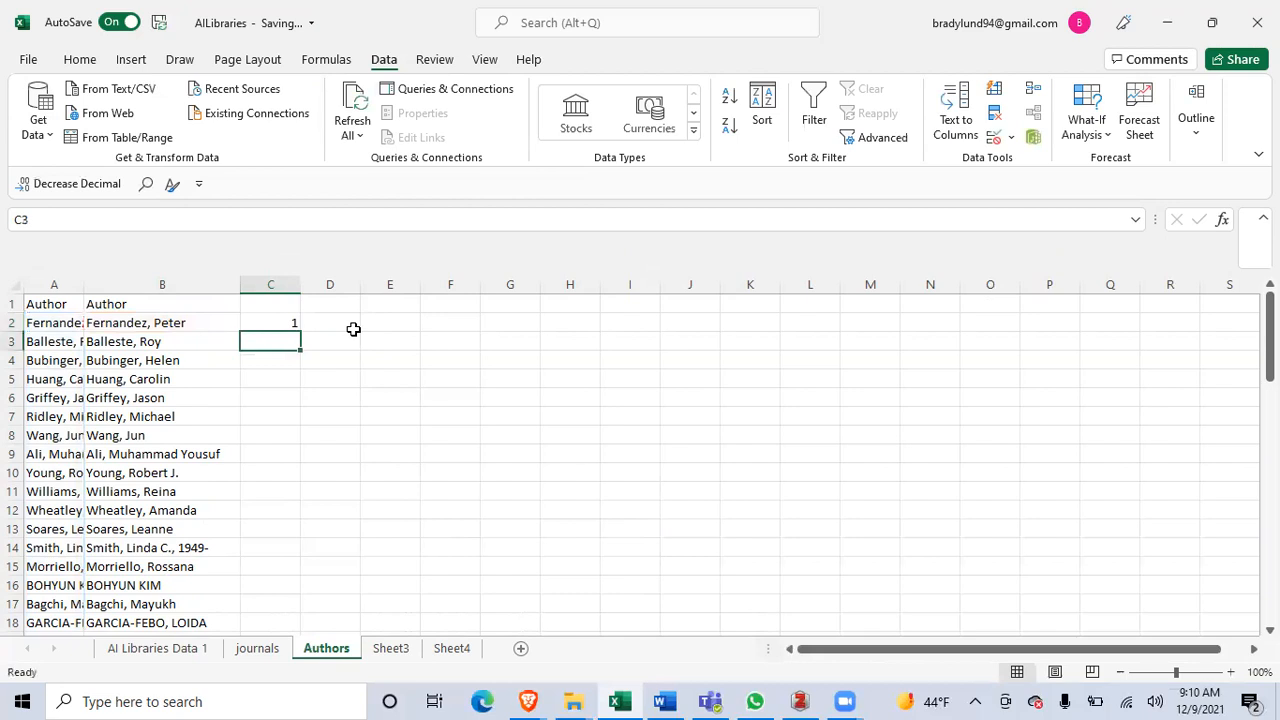
# Fill the COUNTIF formula from C2 down column C to the end of the unique author list
pyautogui.click(288, 323)
pyautogui.moveTo(298, 331); pyautogui.dragTo(301, 530)
pyautogui.click(505, 493)
pyautogui.moveTo(1268, 556); pyautogui.dragTo(1268, 300)
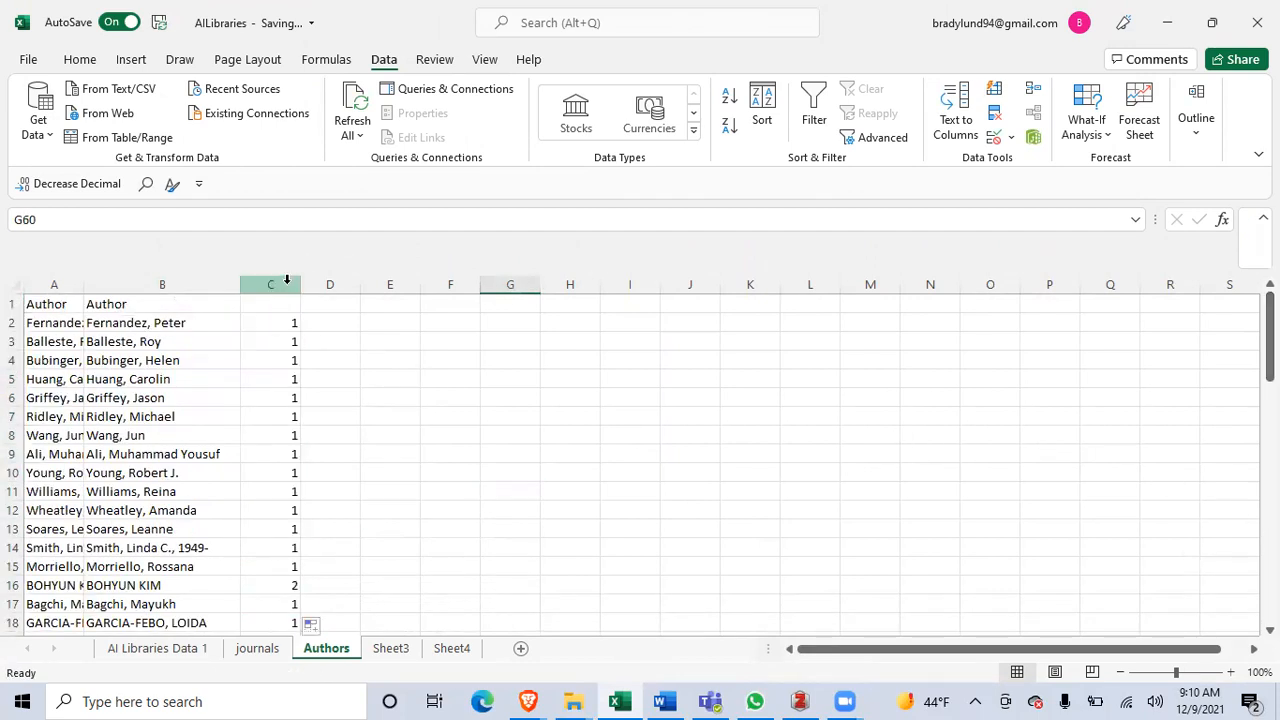
# Sort the unique authors and their counts in columns B and C from largest to smallest count
pyautogui.moveTo(277, 284); pyautogui.dragTo(201, 304)
pyautogui.click(80, 59)
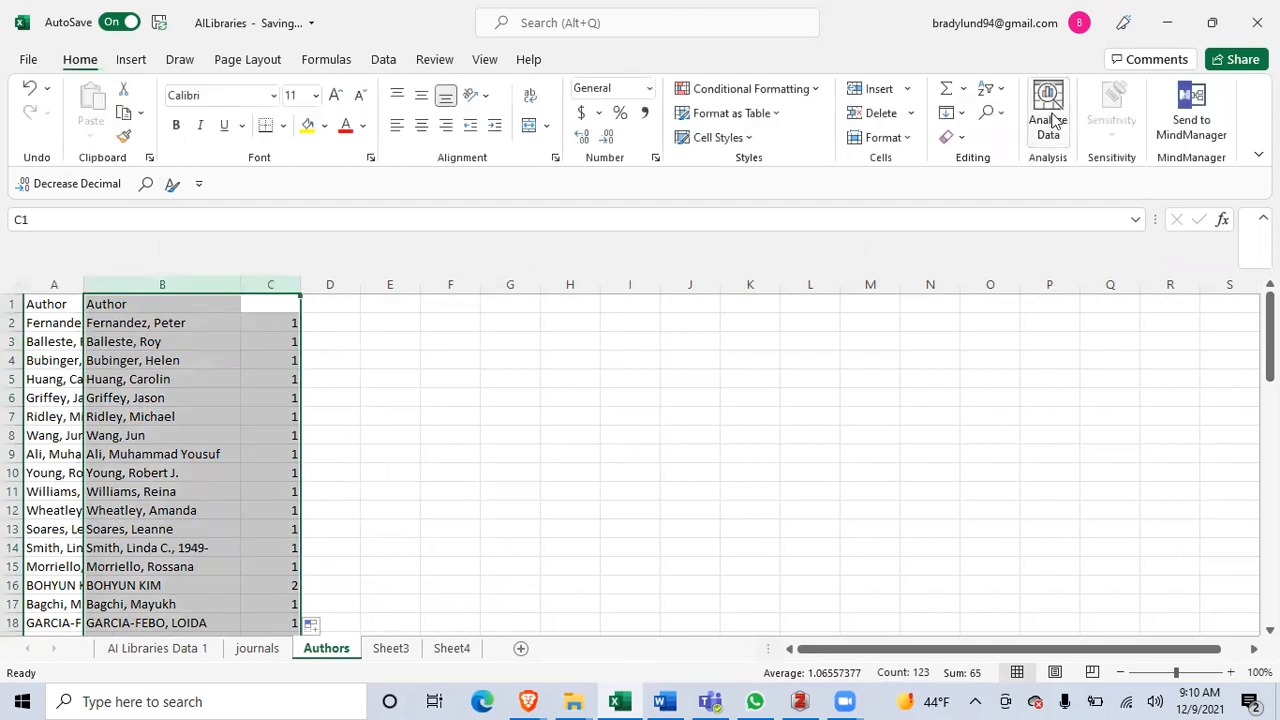
pyautogui.click(990, 90)
pyautogui.click(1020, 141)
pyautogui.click(294, 357)
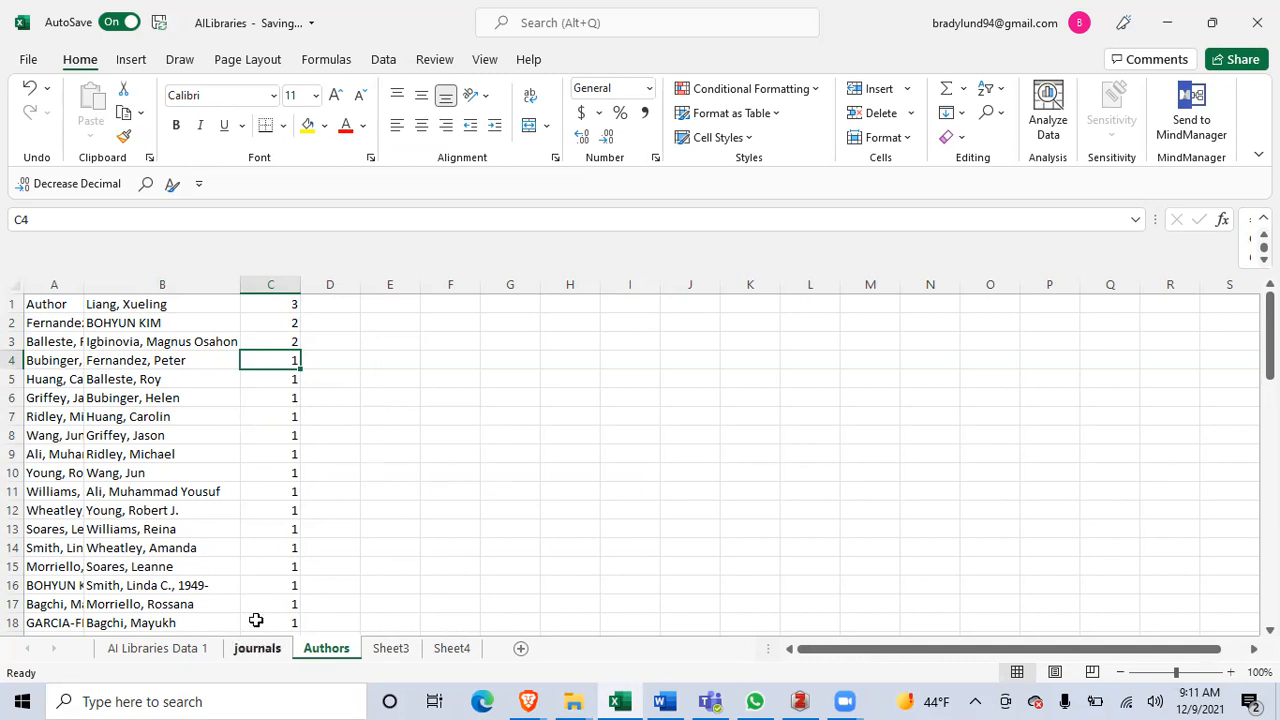
# Examine the ranked author list, comparing the top-ranked author with the single-count authors and the name in row 16
pyautogui.click(192, 304)
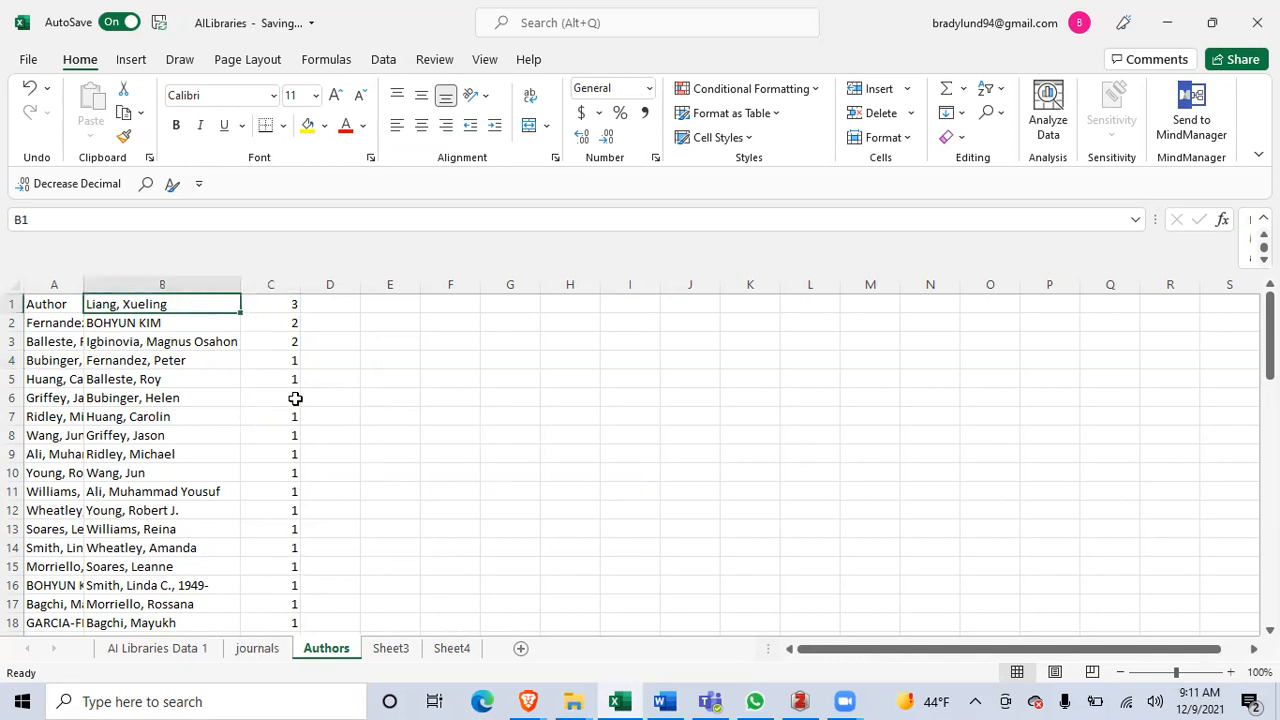
pyautogui.click(218, 587)
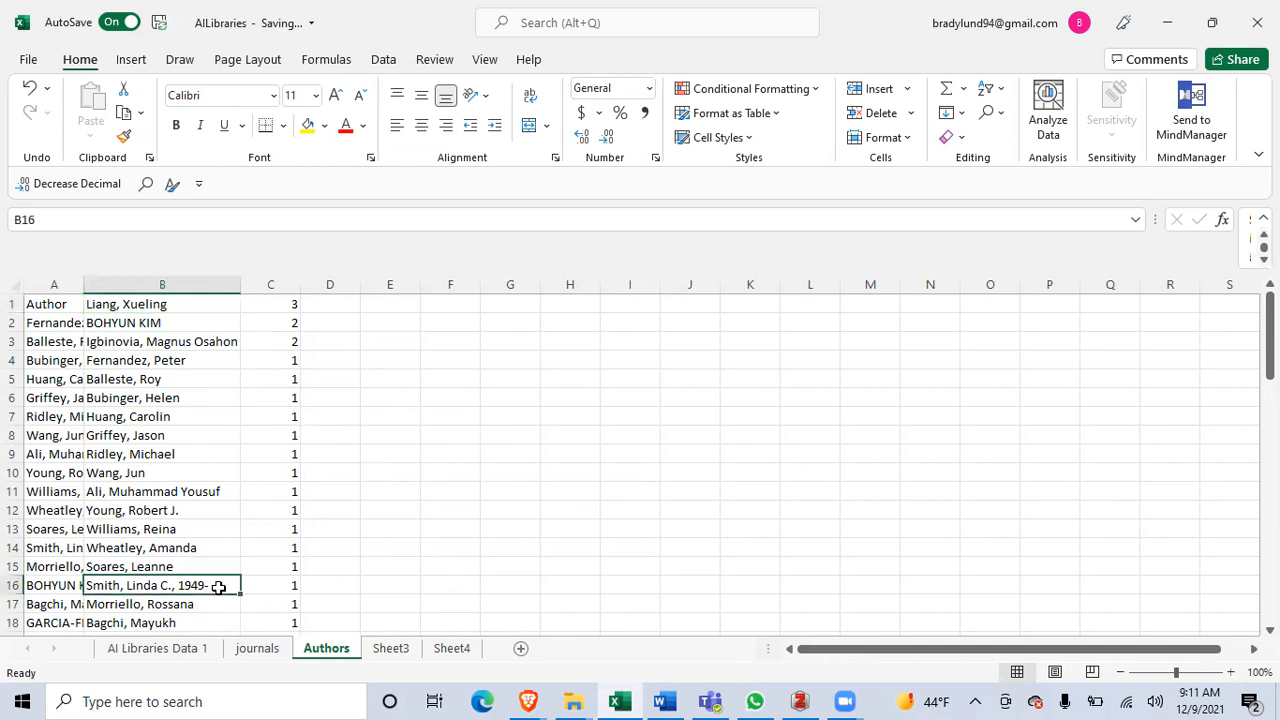
pyautogui.moveTo(277, 581); pyautogui.dragTo(251, 586)
pyautogui.click(209, 455)
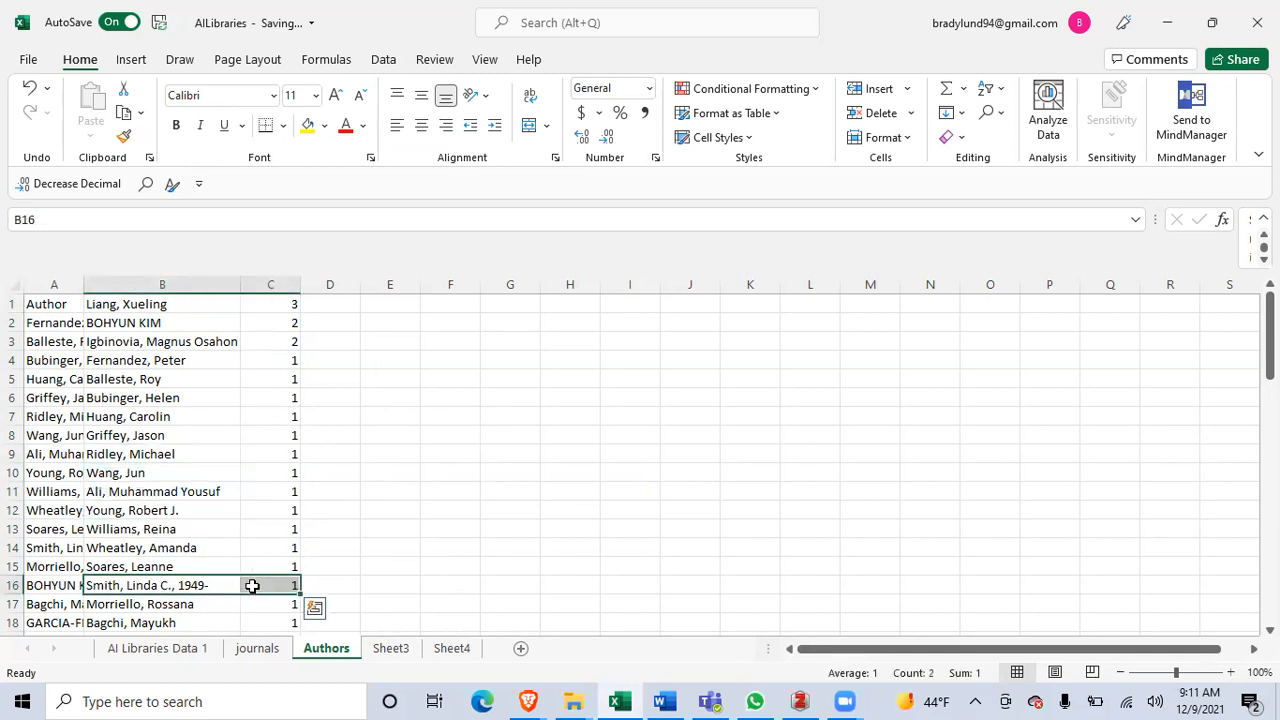
pyautogui.moveTo(196, 301); pyautogui.dragTo(280, 302)
pyautogui.click(218, 436)
pyautogui.click(193, 474)
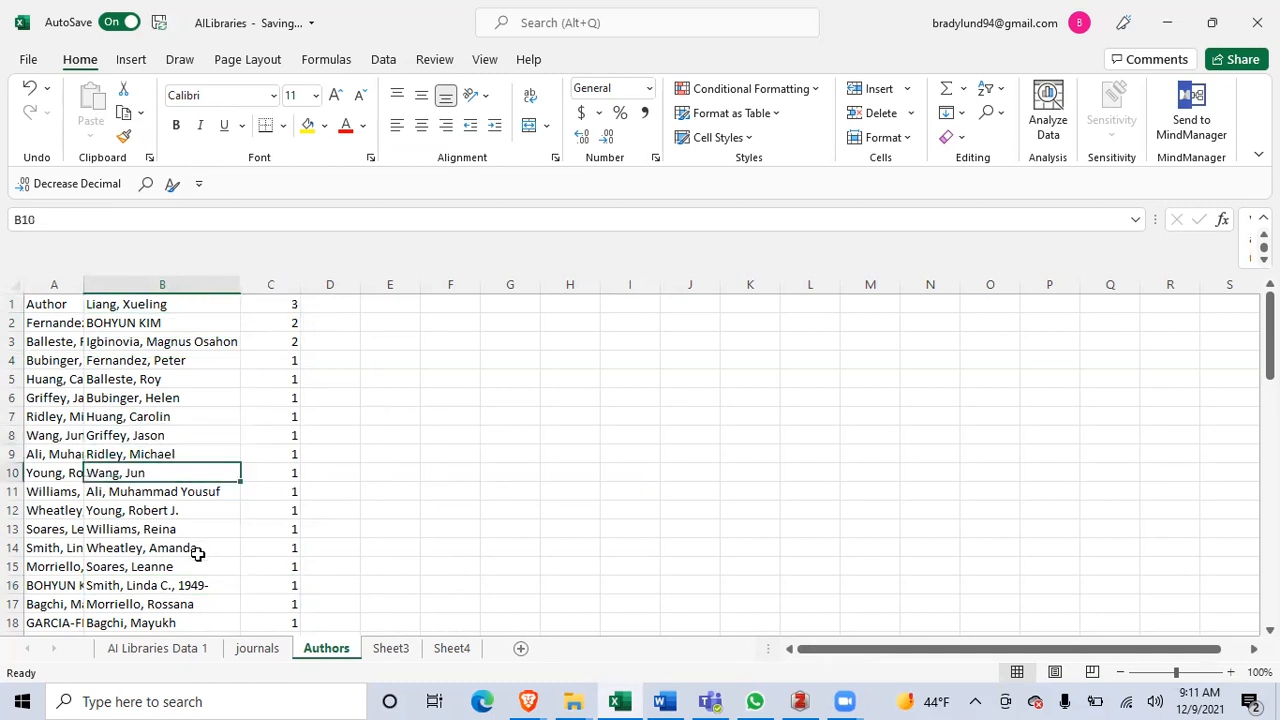
pyautogui.click(166, 584)
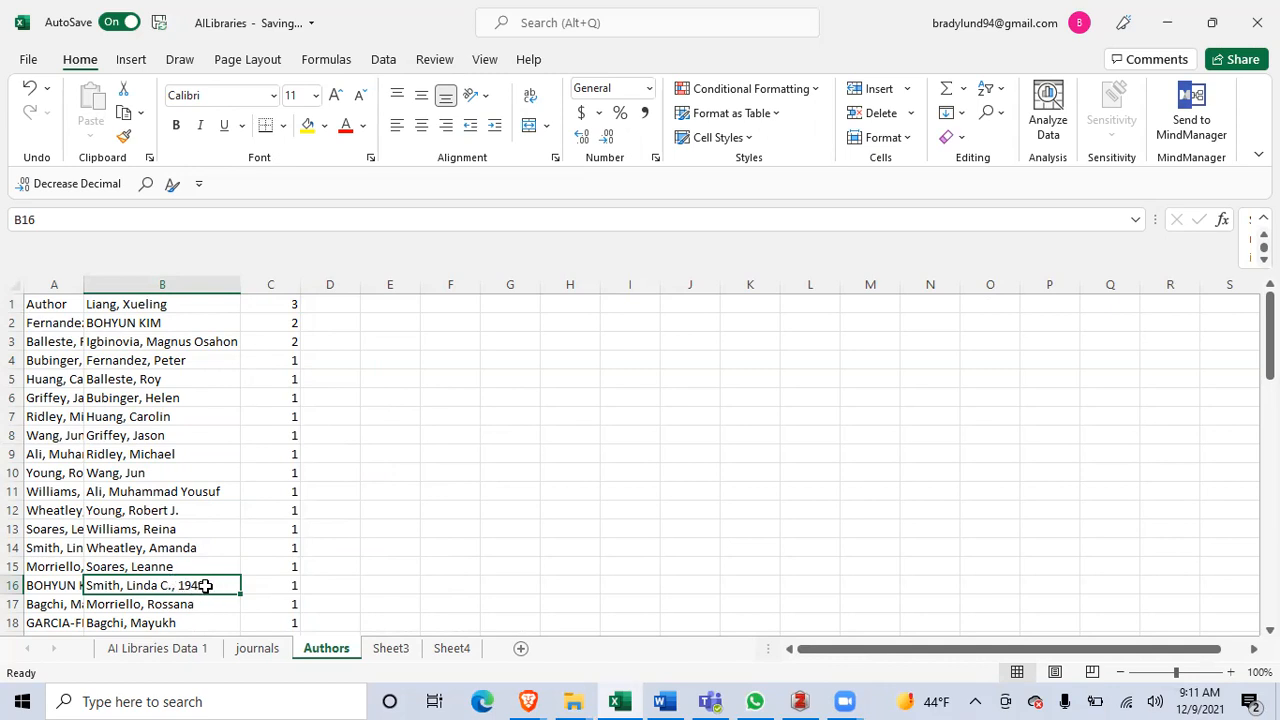
# Remove the trailing comma and year from the author name in cell B16
pyautogui.moveTo(1268, 335); pyautogui.dragTo(1268, 382)
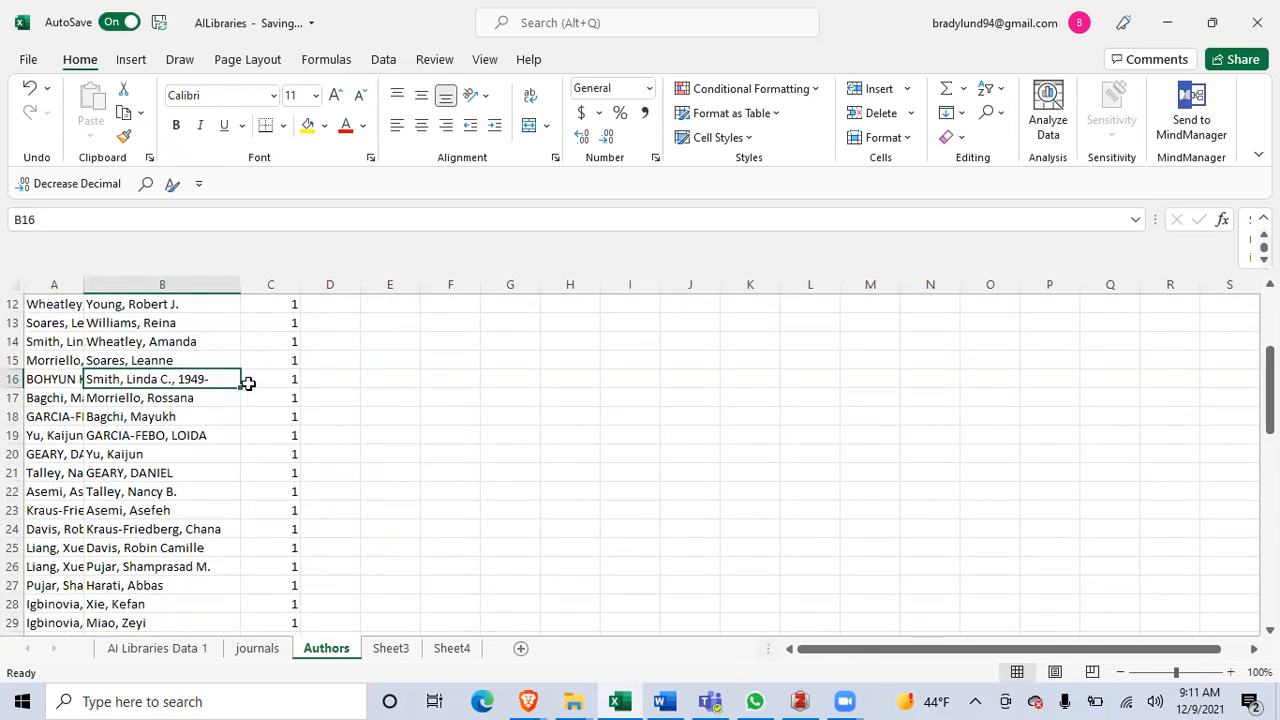
pyautogui.doubleClick(214, 379)
pyautogui.moveTo(214, 379); pyautogui.dragTo(180, 379)
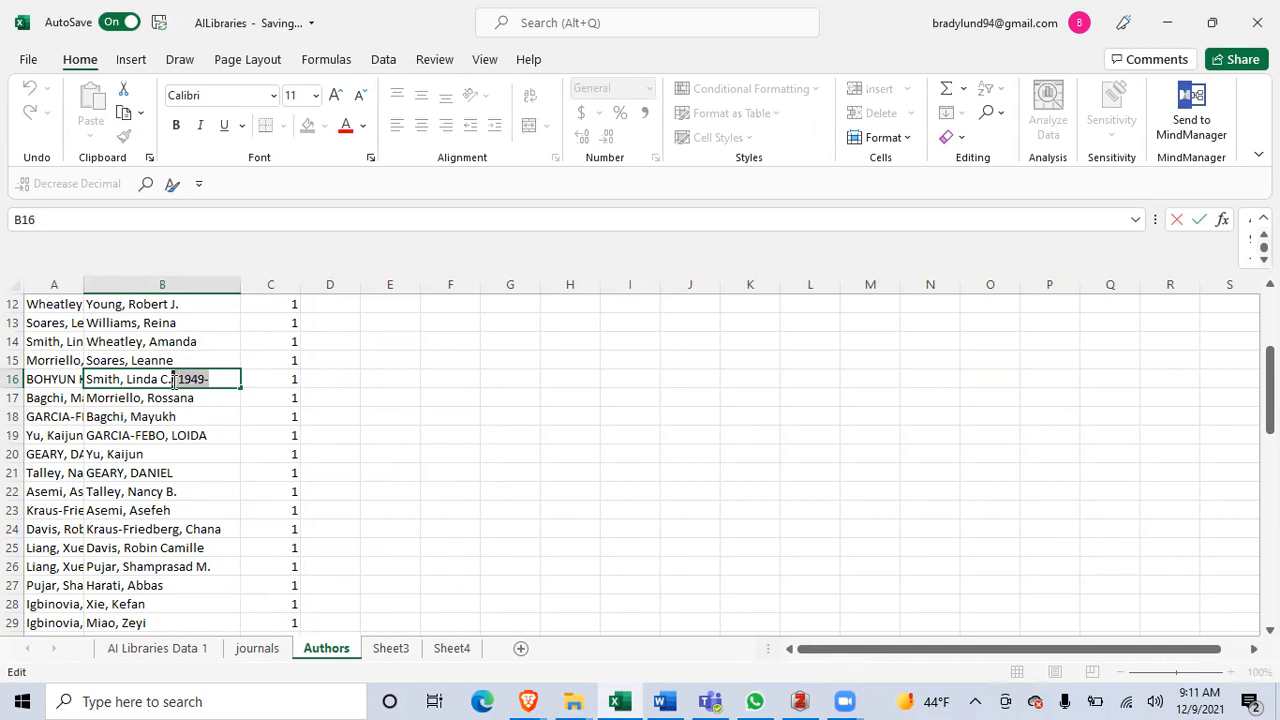
pyautogui.press('BackSpace')
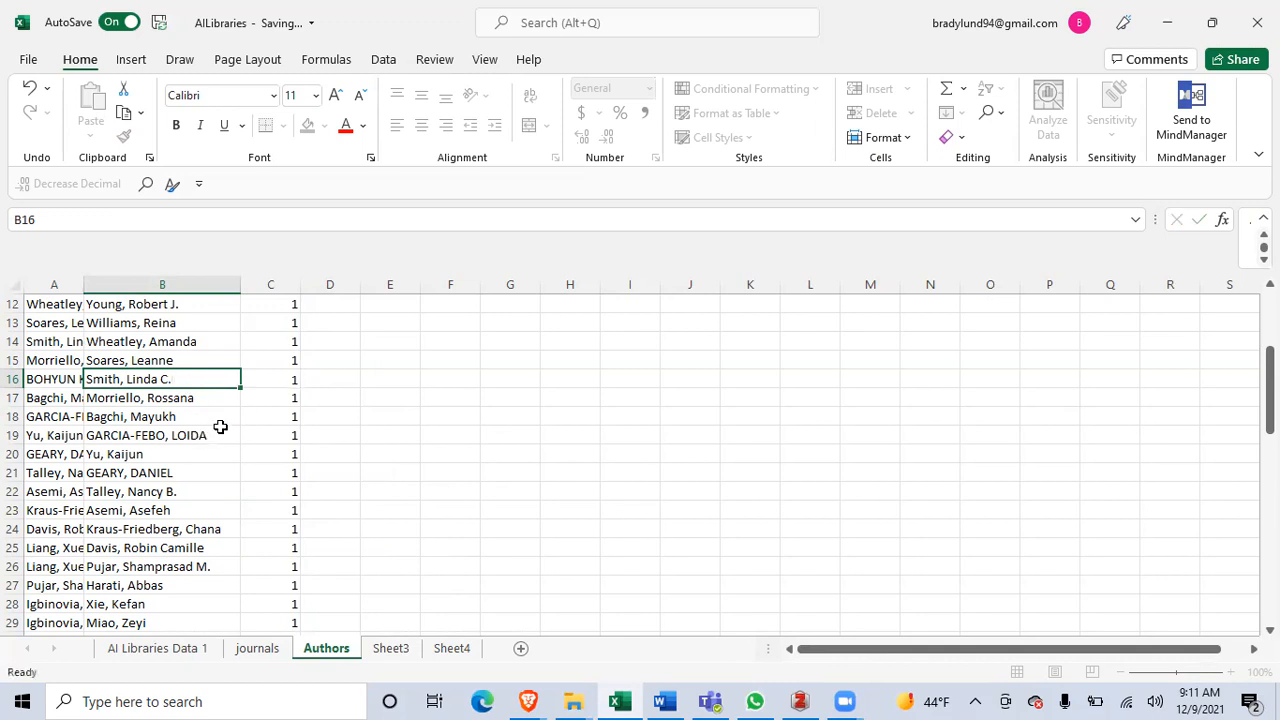
pyautogui.press('Return')
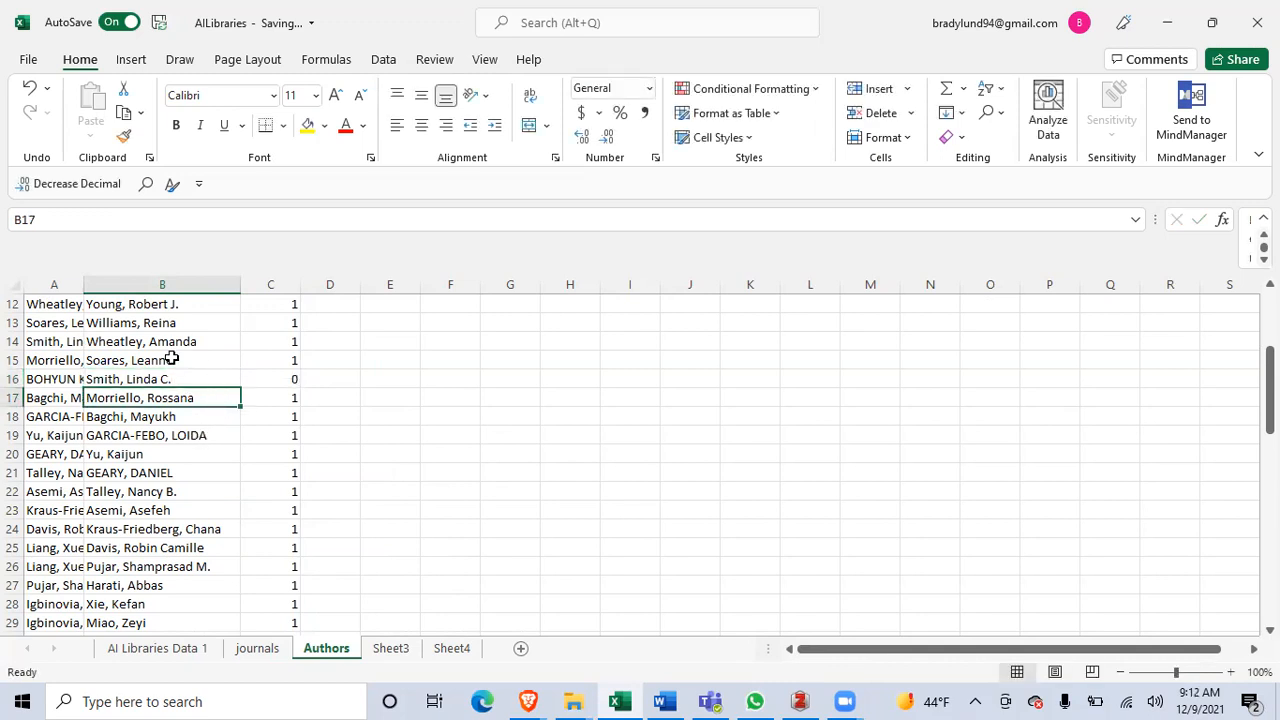
# Go back through the journals sheet to the AI Libraries Data 1 sheet and look over its reference data
pyautogui.moveTo(1268, 390); pyautogui.dragTo(1268, 320)
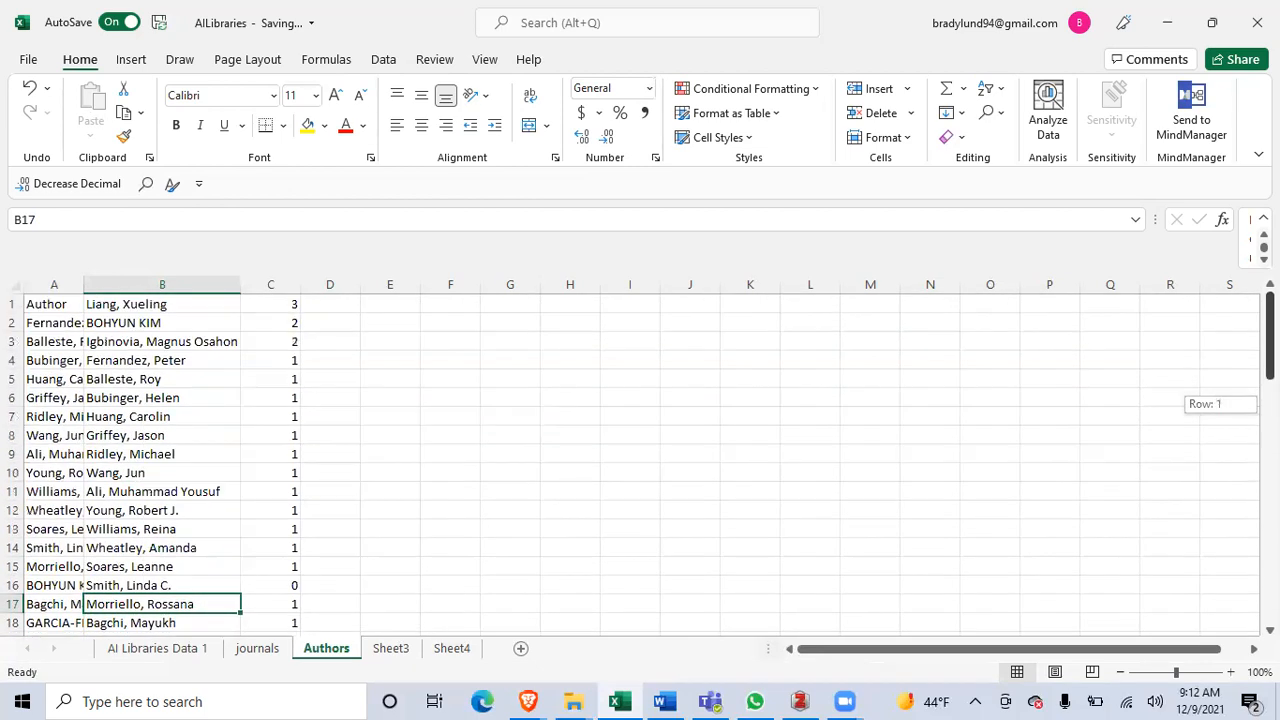
pyautogui.click(465, 460)
pyautogui.click(257, 648)
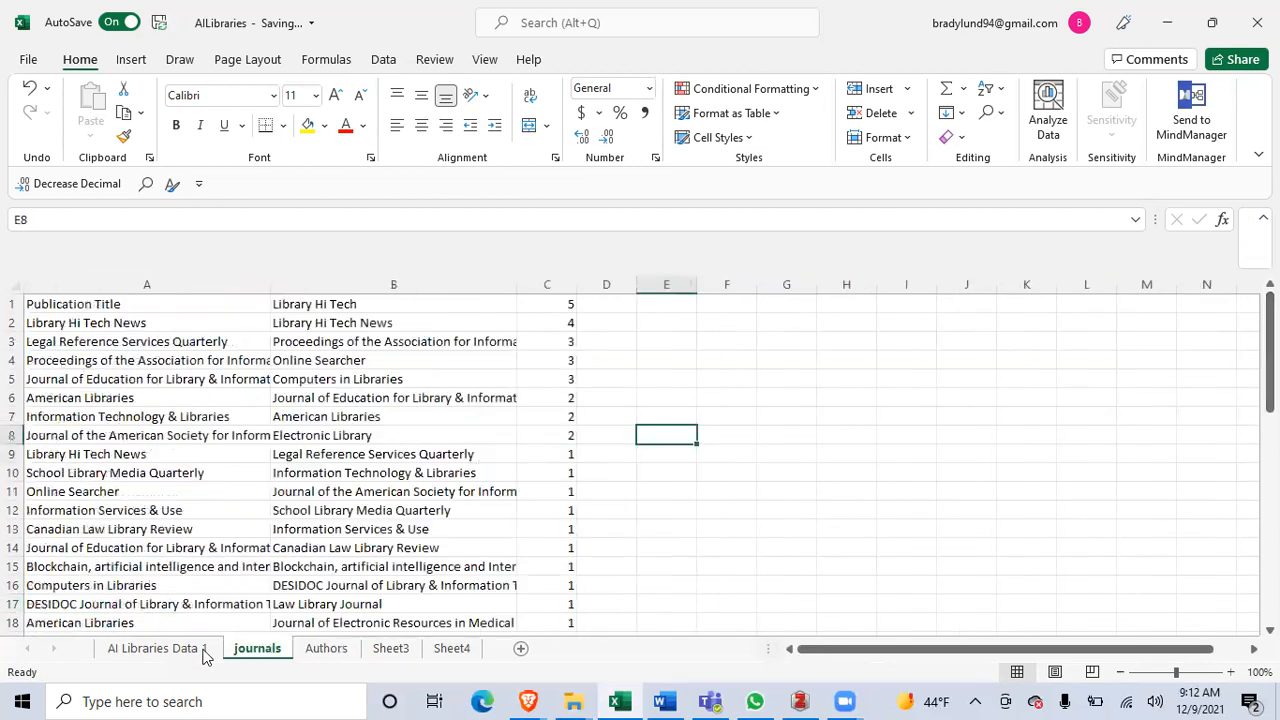
pyautogui.click(165, 652)
pyautogui.click(456, 566)
pyautogui.click(420, 454)
pyautogui.click(881, 437)
pyautogui.click(803, 381)
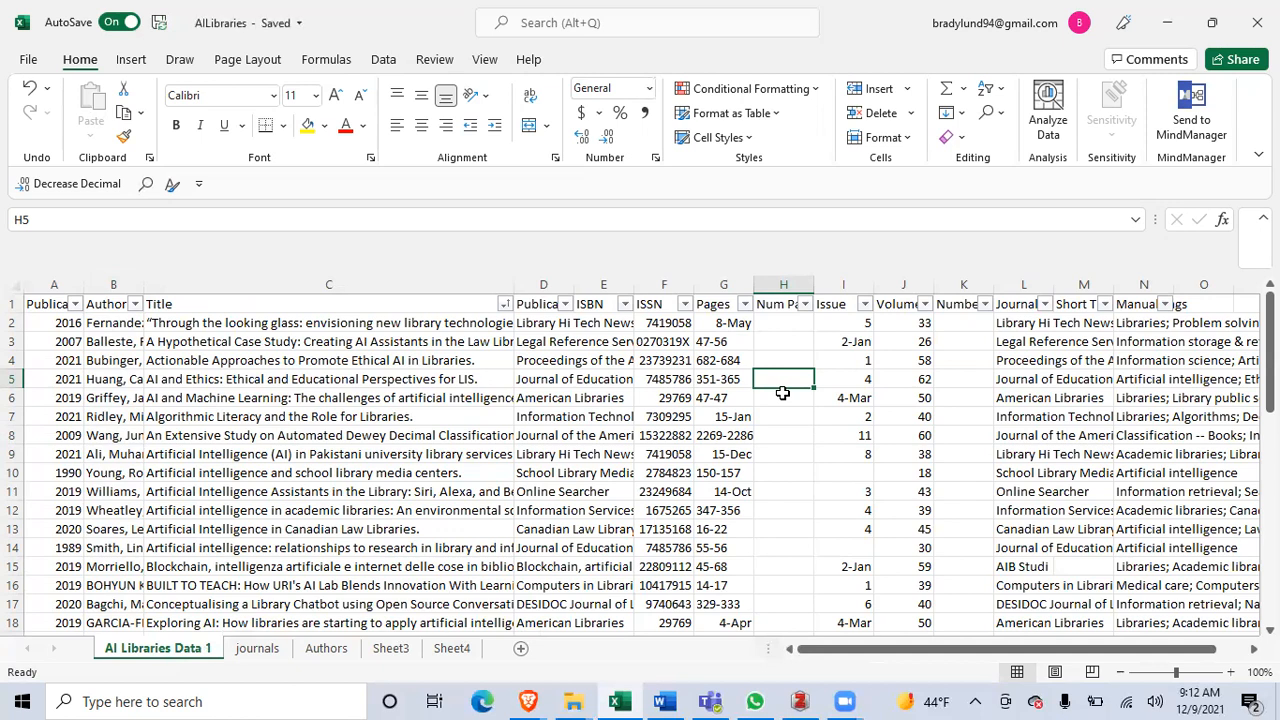
# Review the publication title, ISBN, ISSN, Pages and journal abbreviation columns of the reference data
pyautogui.click(542, 282)
pyautogui.click(598, 283)
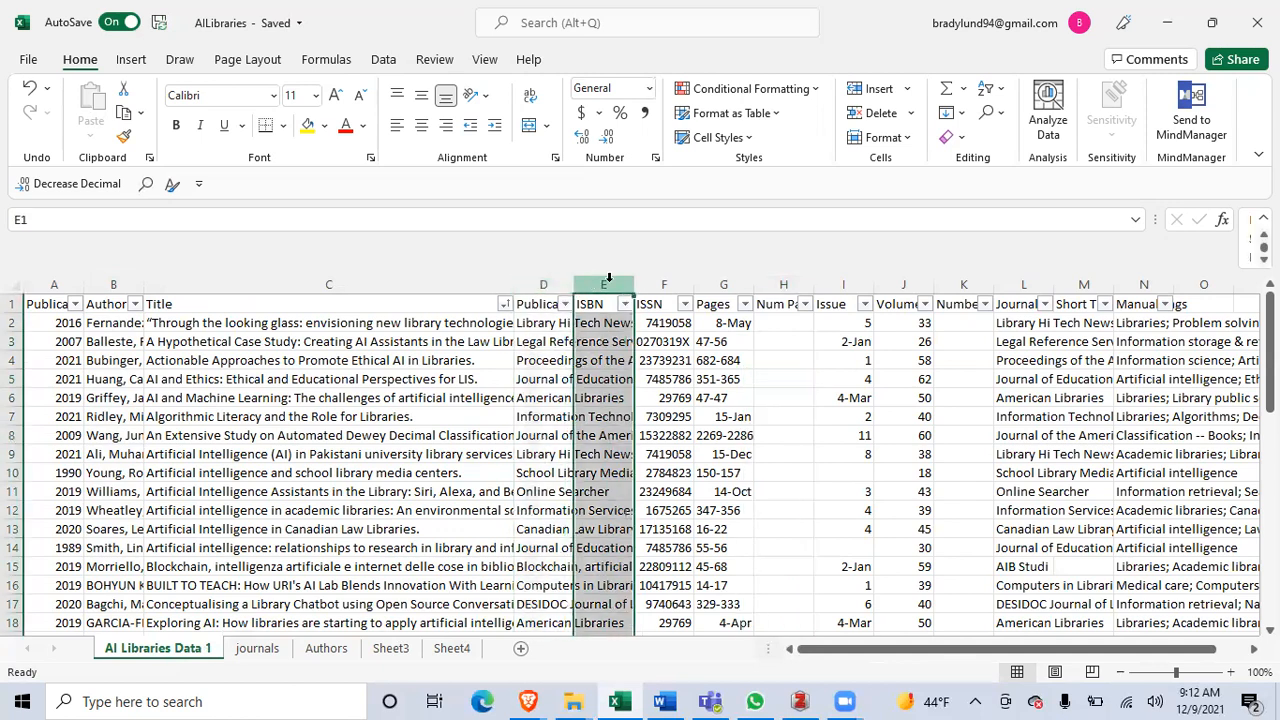
pyautogui.click(650, 282)
pyautogui.click(716, 280)
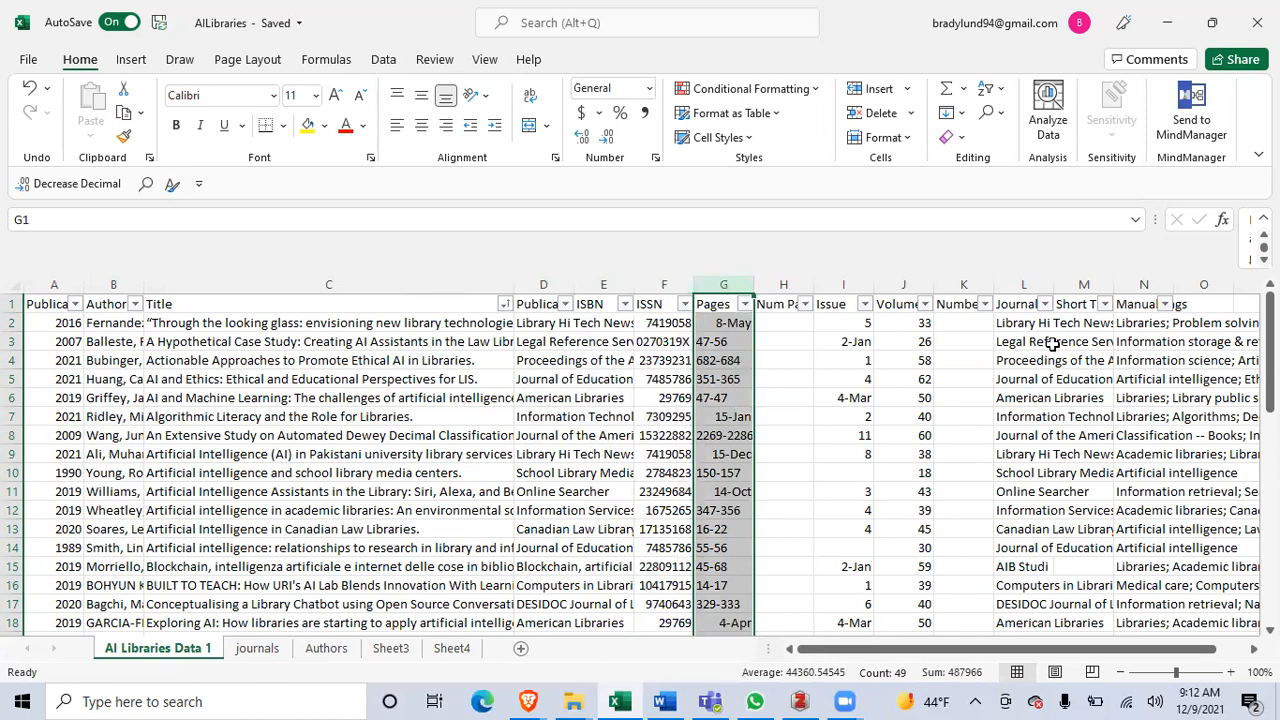
pyautogui.click(1016, 287)
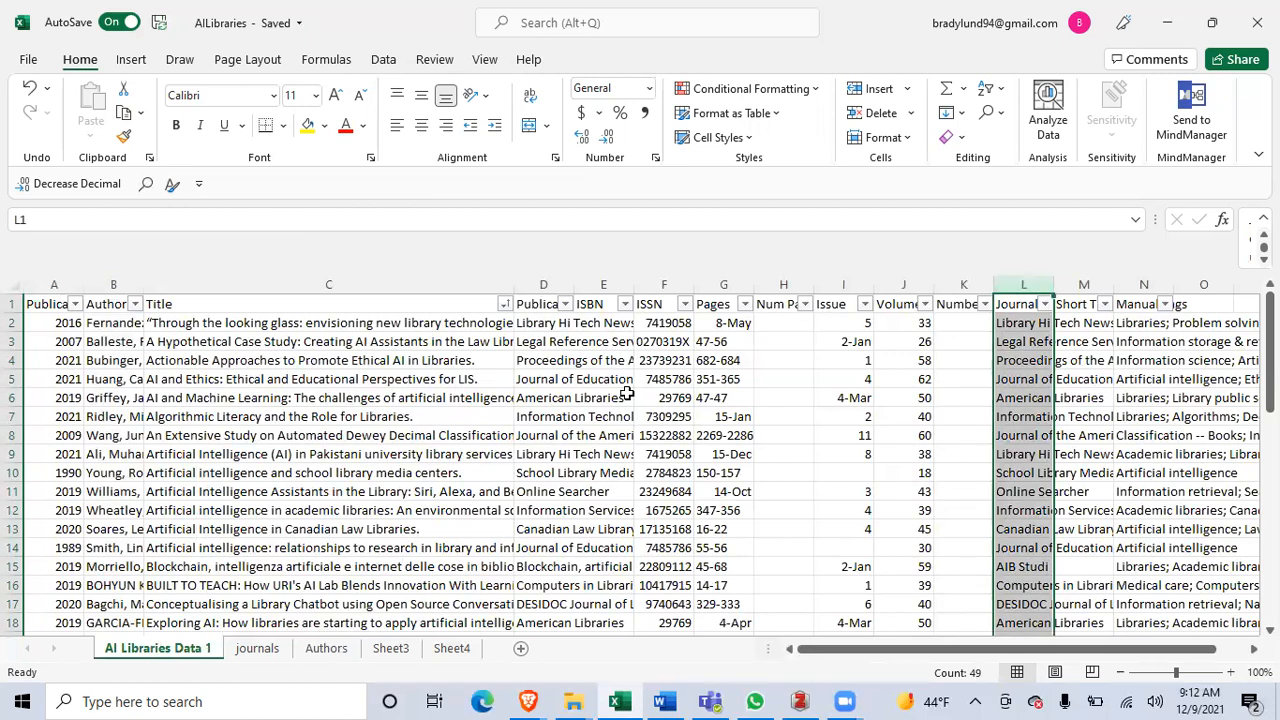
# Look through the Author column of the reference data down to row 32 and back up to row 25
pyautogui.click(122, 330)
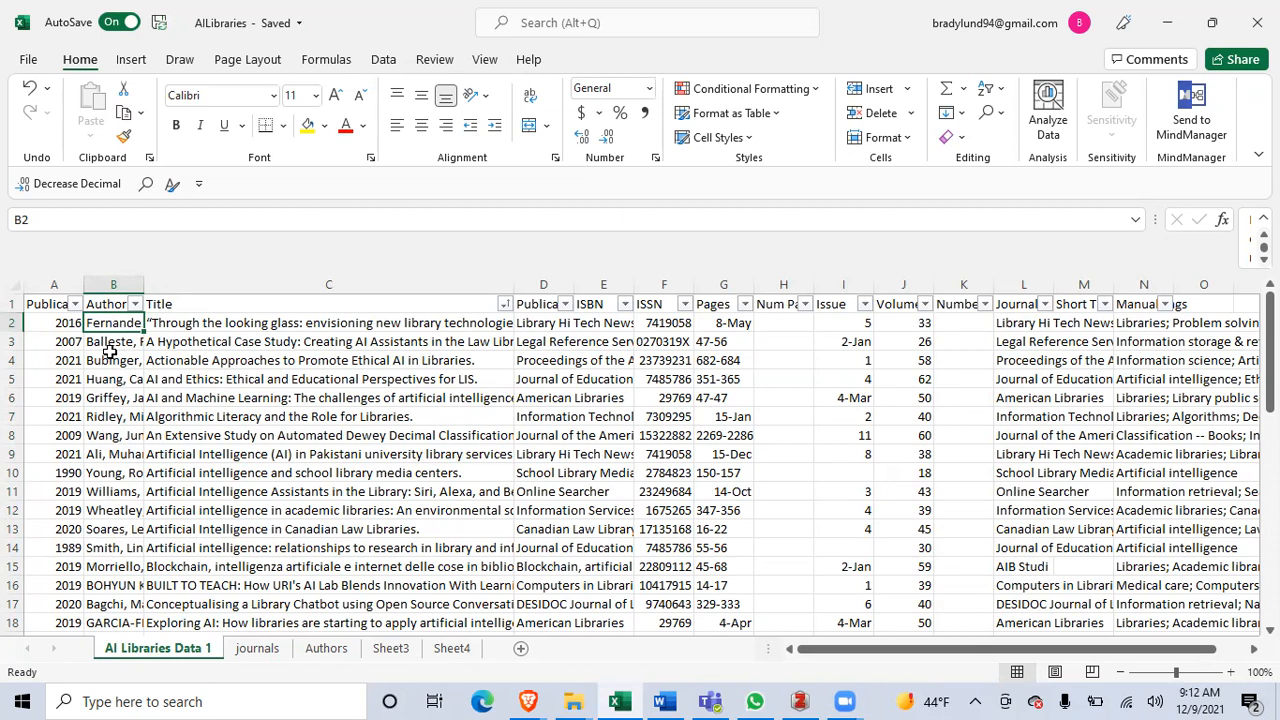
pyautogui.click(117, 361)
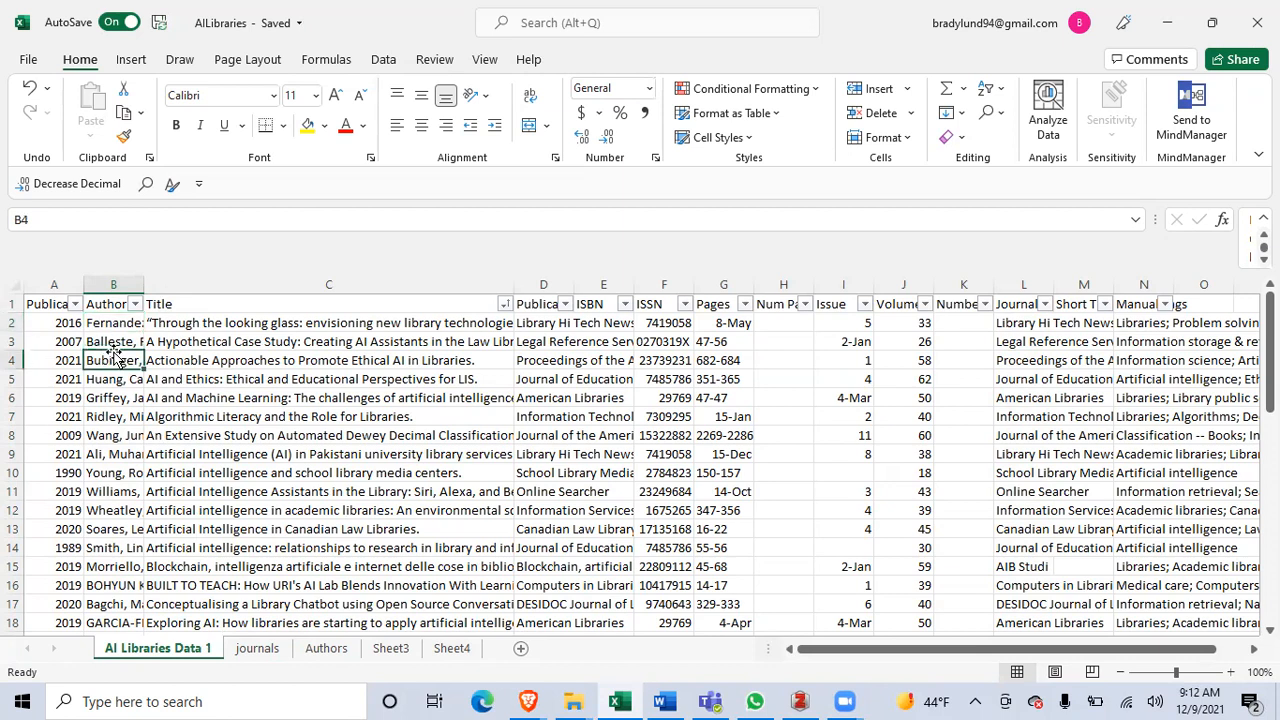
pyautogui.click(113, 474)
pyautogui.press('Down')
pyautogui.press('Down')
pyautogui.press('Down')
pyautogui.press('Down')
pyautogui.press('Down')
pyautogui.press('Down')
pyautogui.press('Down')
pyautogui.press('Down')
pyautogui.press('Down')
pyautogui.press('Down')
pyautogui.press('Down')
pyautogui.press('Down')
pyautogui.press('Down')
pyautogui.press('Down')
pyautogui.press('Down')
pyautogui.press('Down')
pyautogui.press('Down')
pyautogui.press('Down')
pyautogui.press('Down')
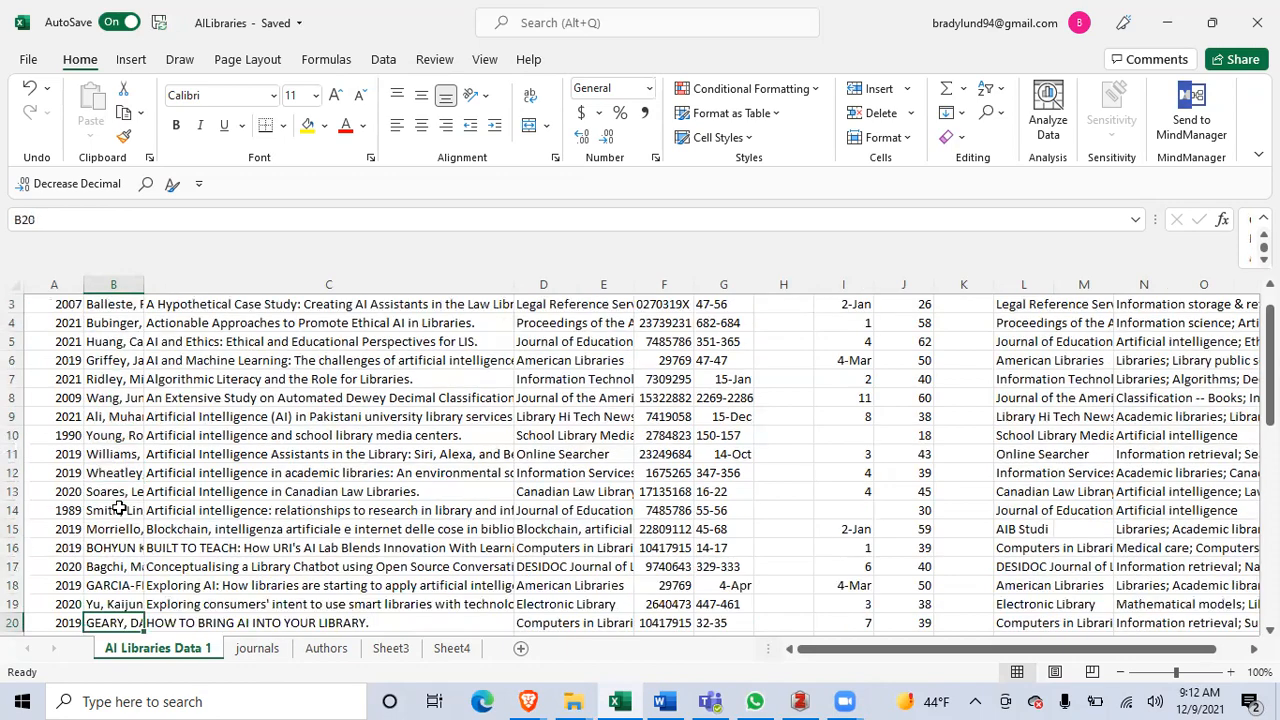
pyautogui.press('Down')
pyautogui.press('Down')
pyautogui.press('Down')
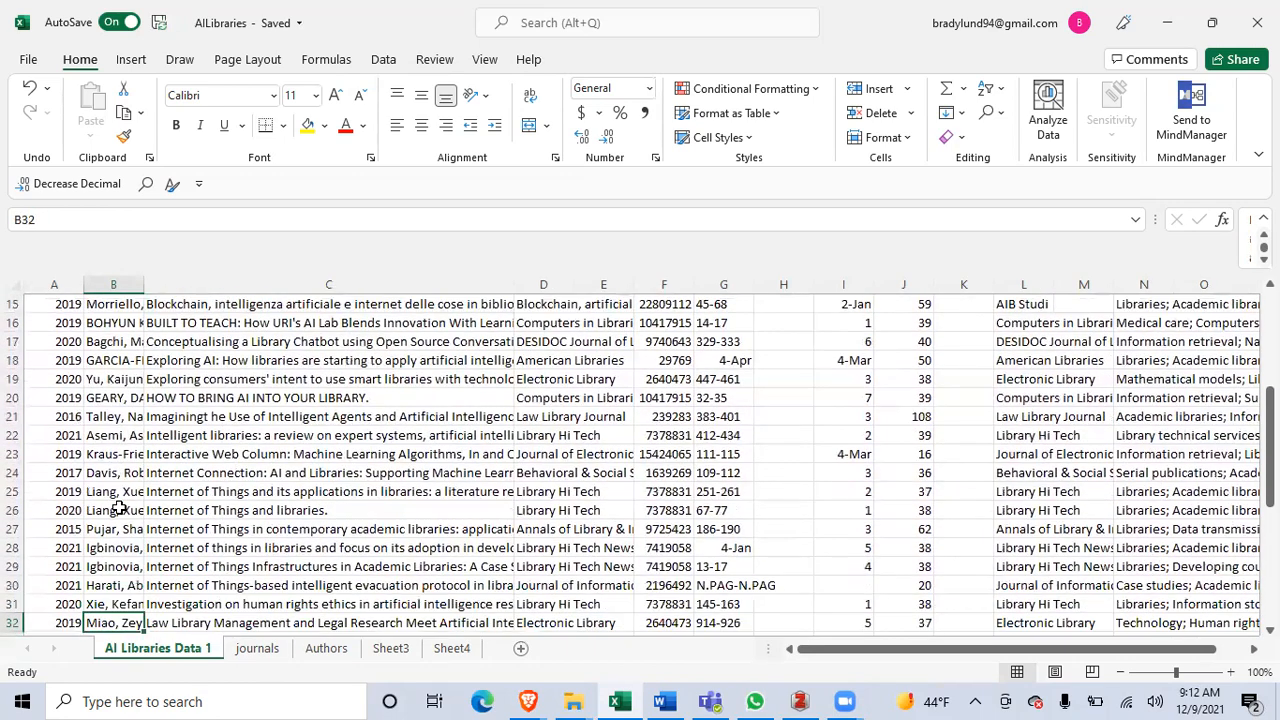
pyautogui.press('Up')
pyautogui.press('Up')
pyautogui.press('Up')
pyautogui.press('Up')
pyautogui.press('Up')
pyautogui.press('Up')
pyautogui.press('Up')
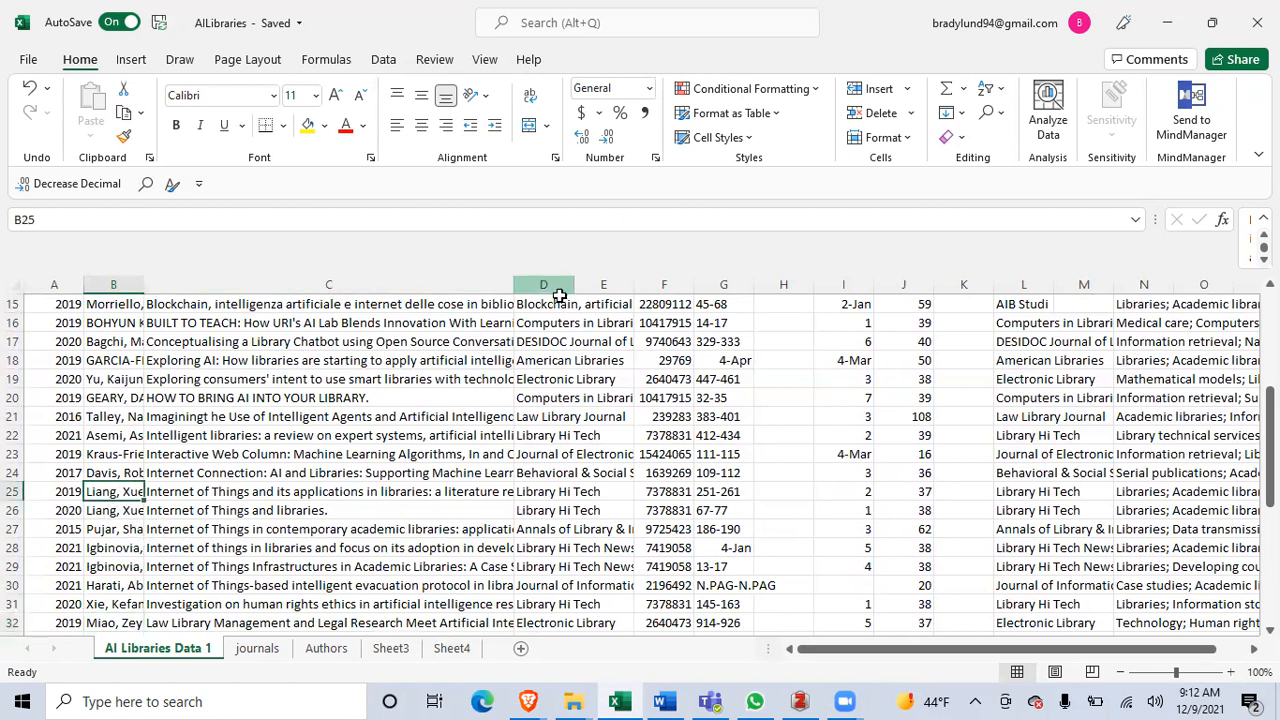